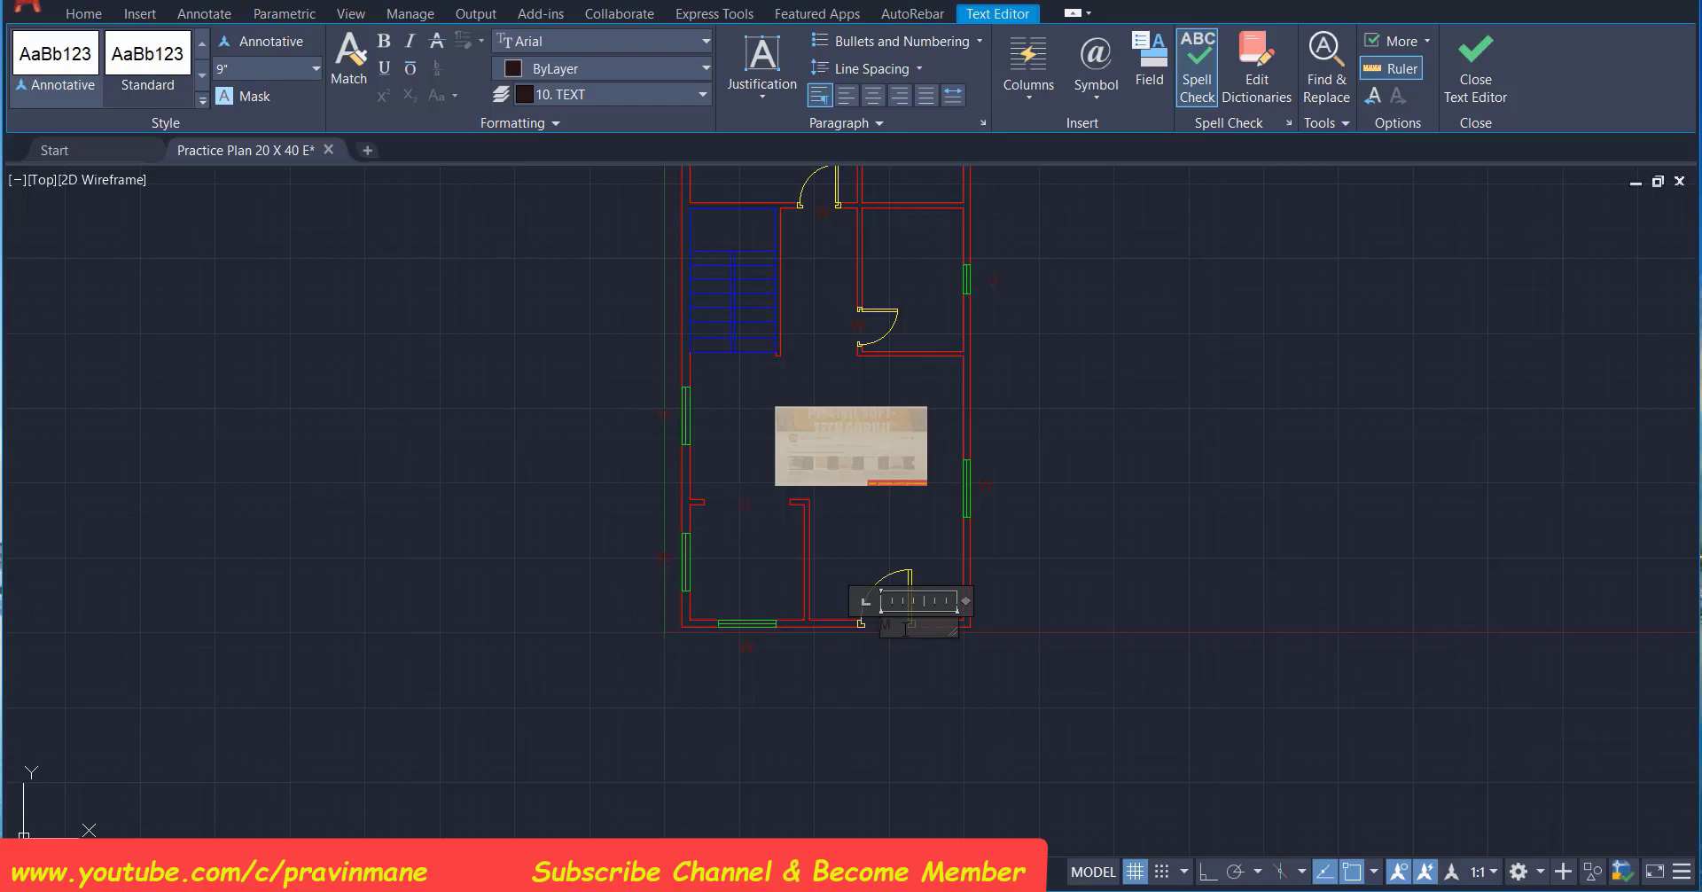
Finish the main door's text label and edit the label of the lower toilet's door
left_click(1057, 625)
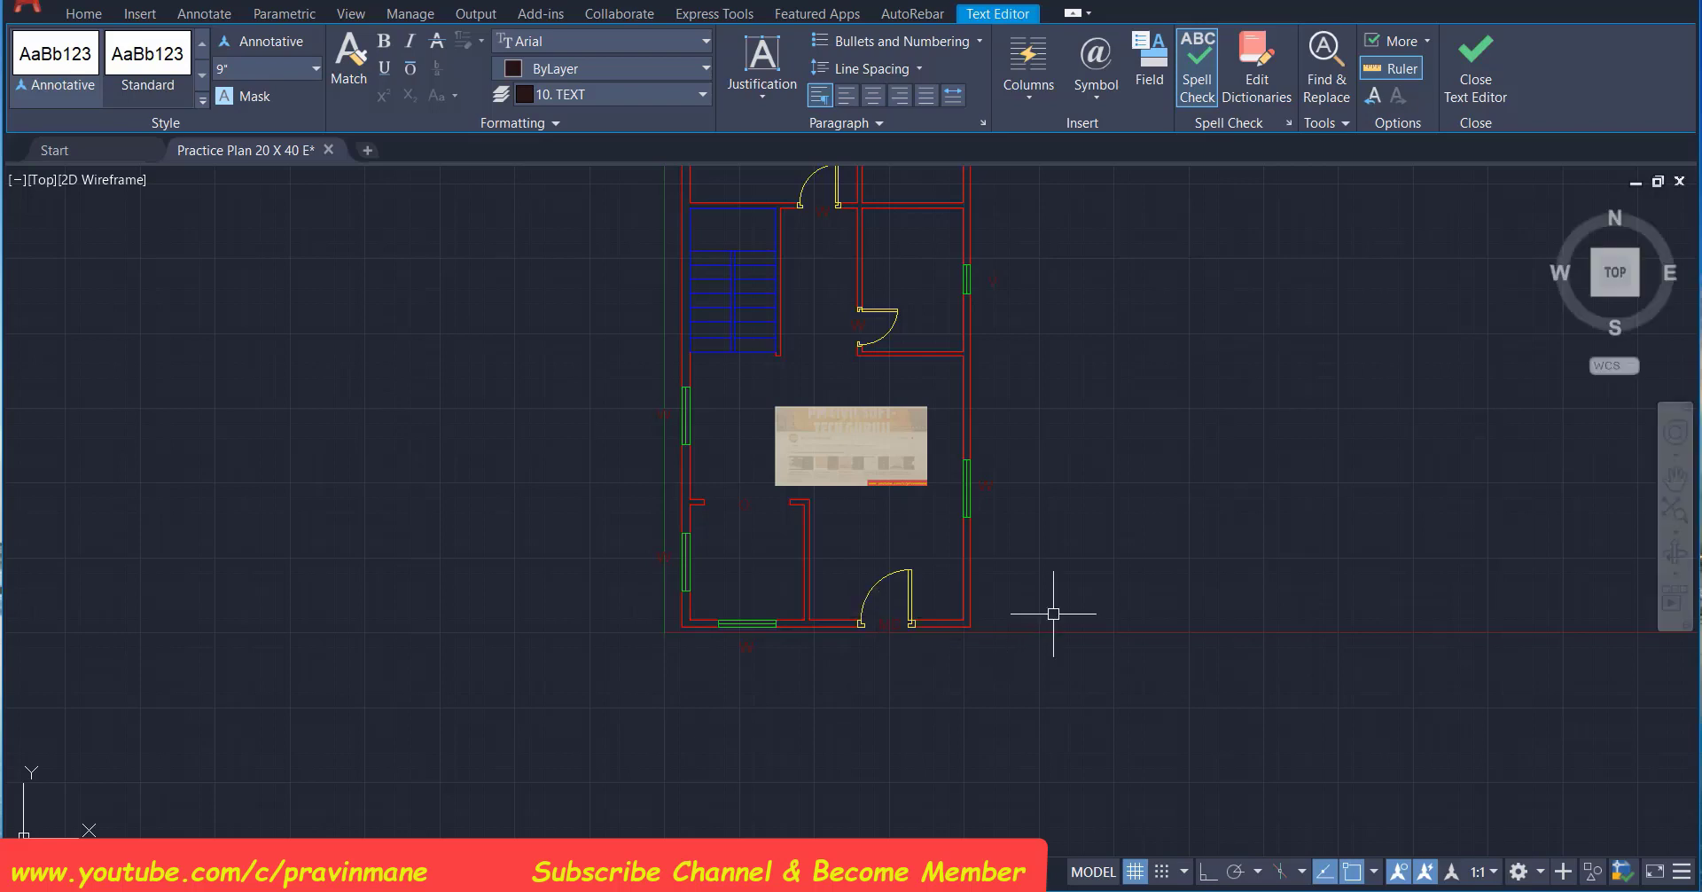
double_click(858, 329)
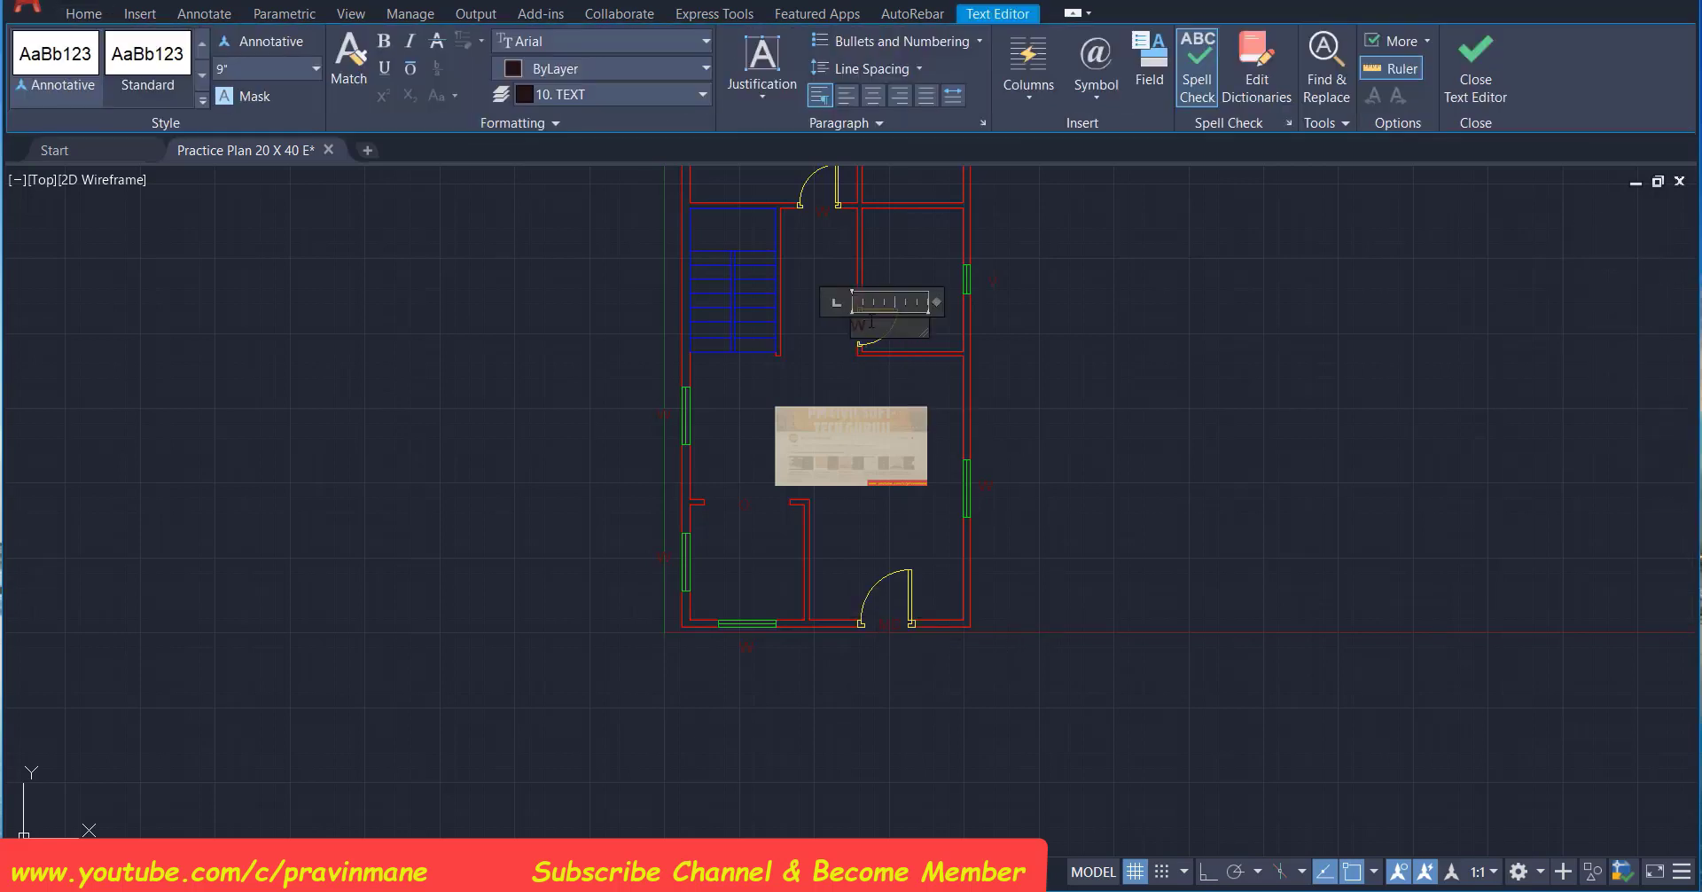
key("Delete")
left_click(1103, 357)
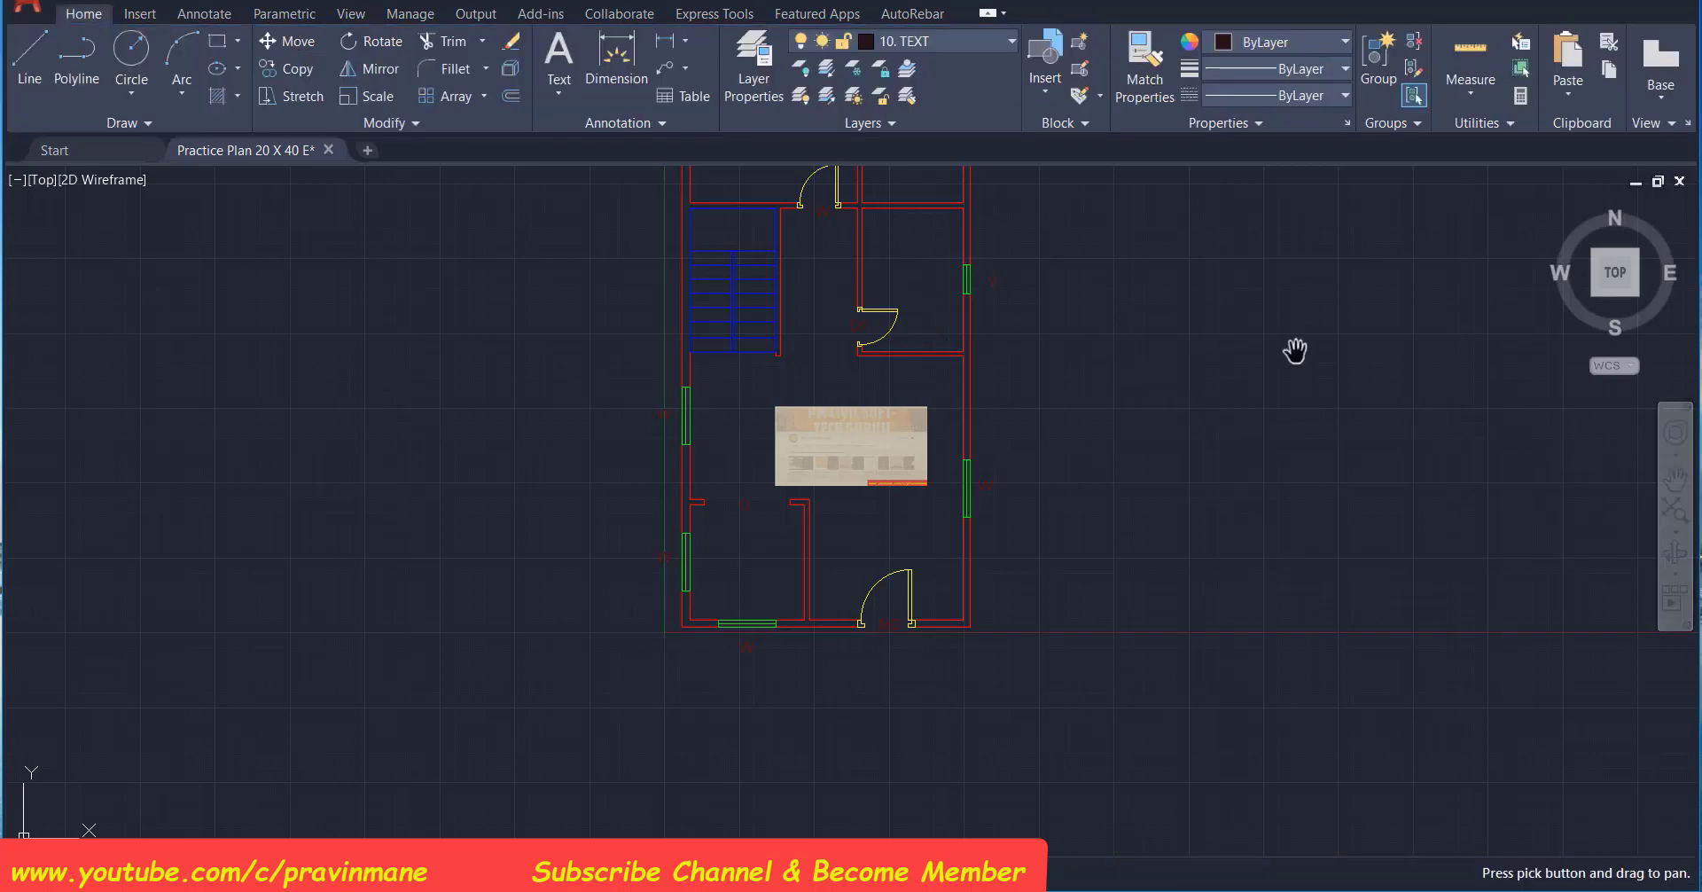
Change the upper toilet door's label to D1 and the bedroom door's label to D
left_click_drag(1178, 274, 1182, 488)
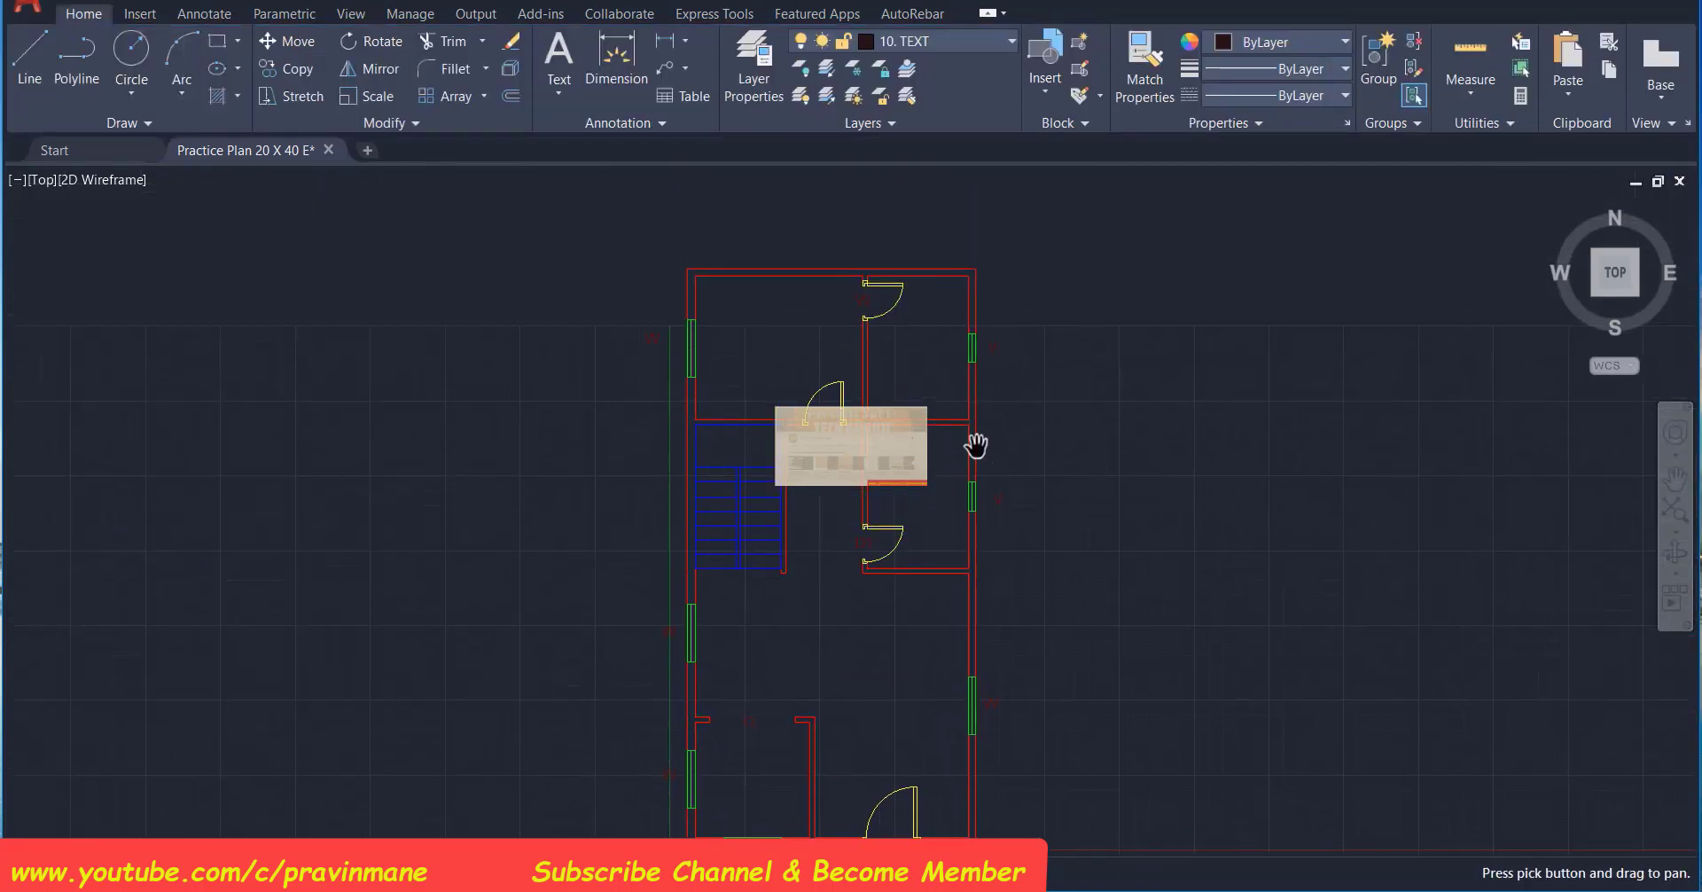
key("Escape")
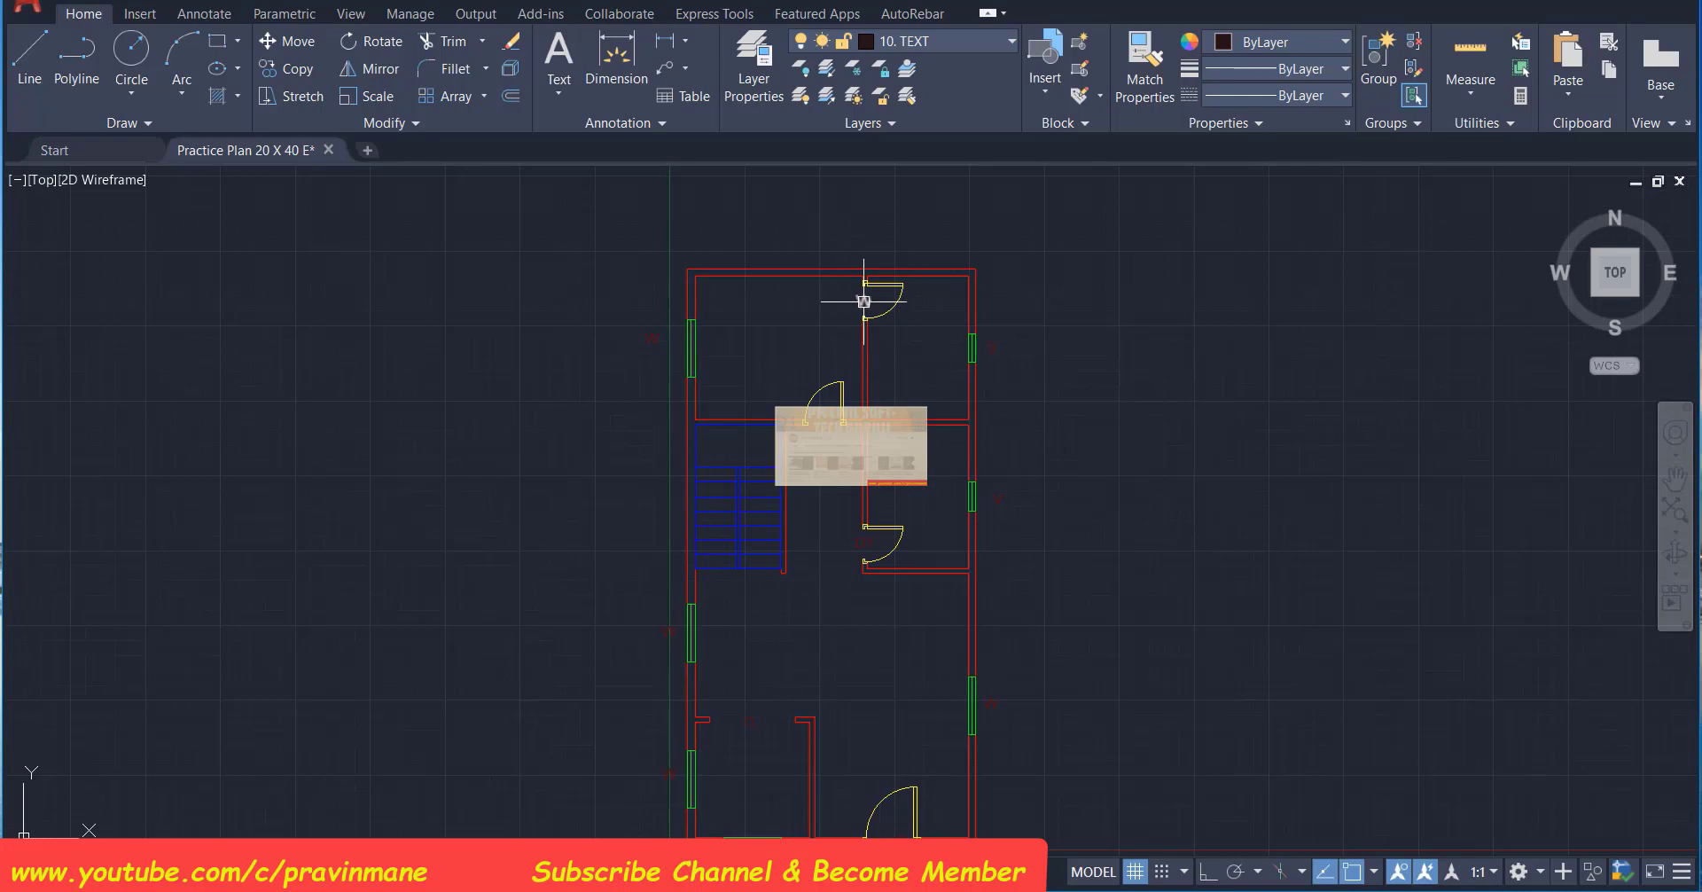
double_click(864, 302)
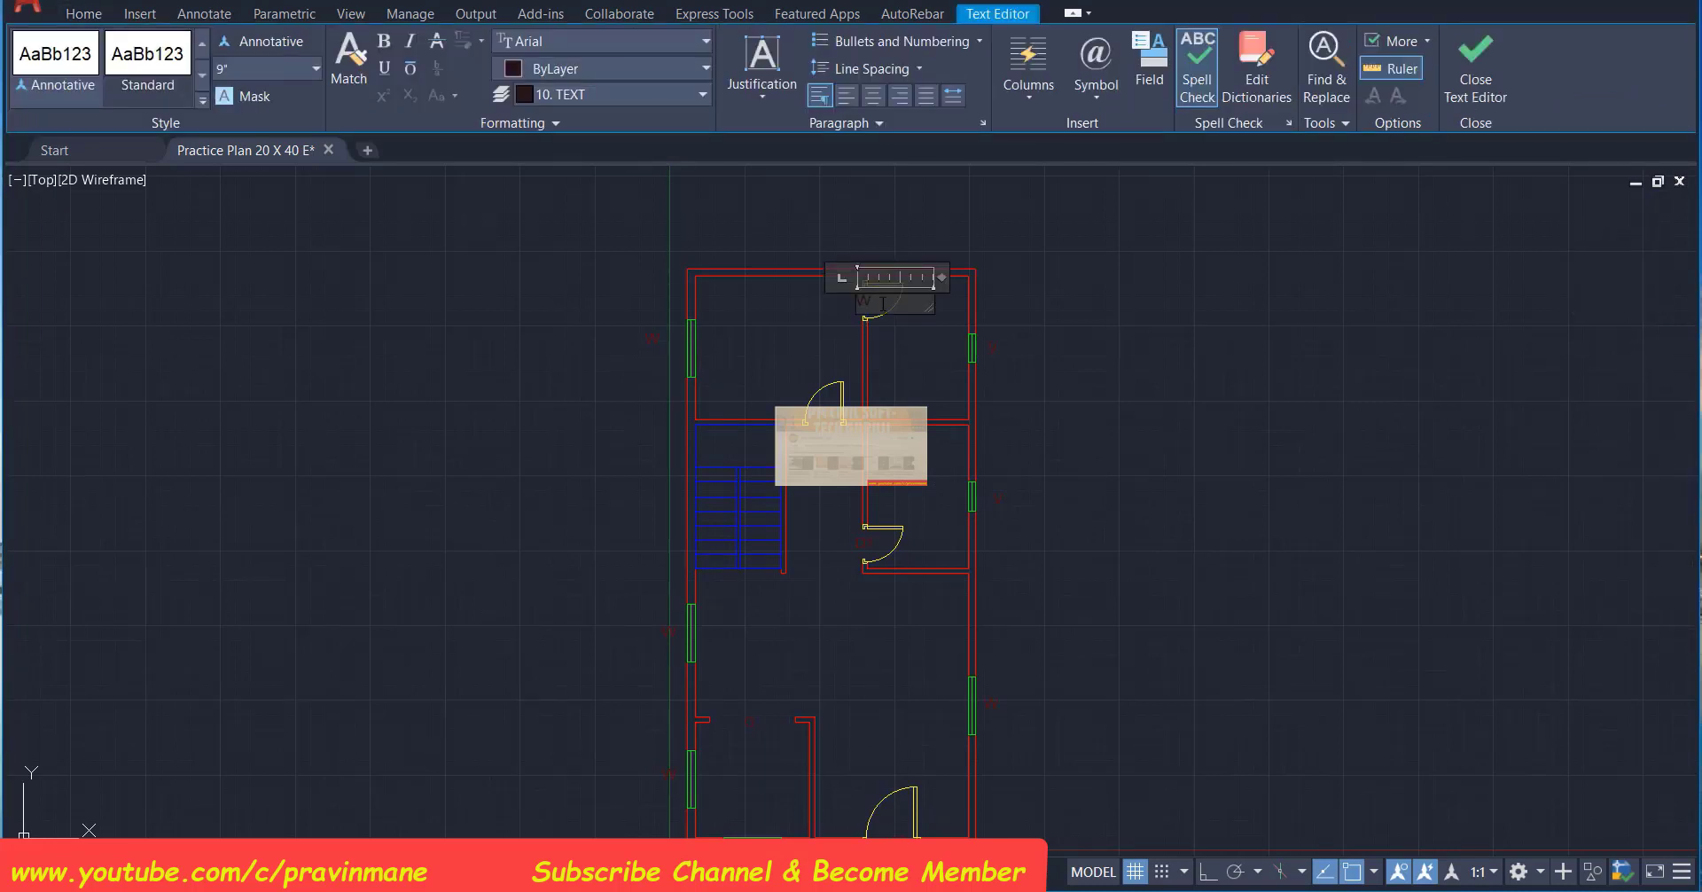
key("BackSpace")
type("D1")
left_click(1173, 441)
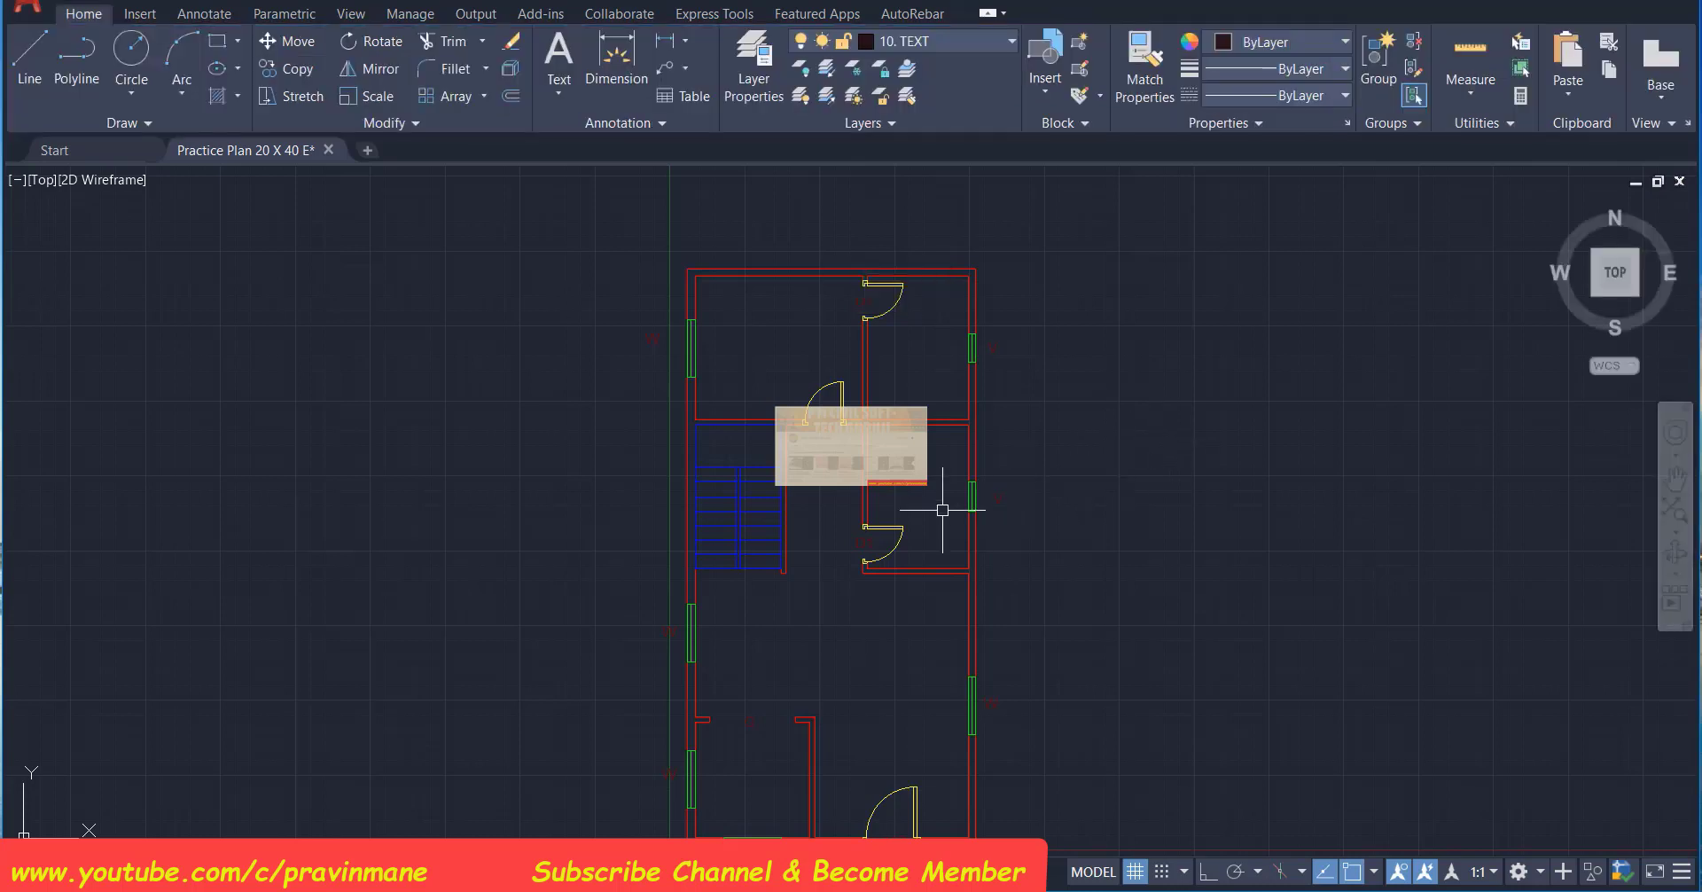
double_click(827, 430)
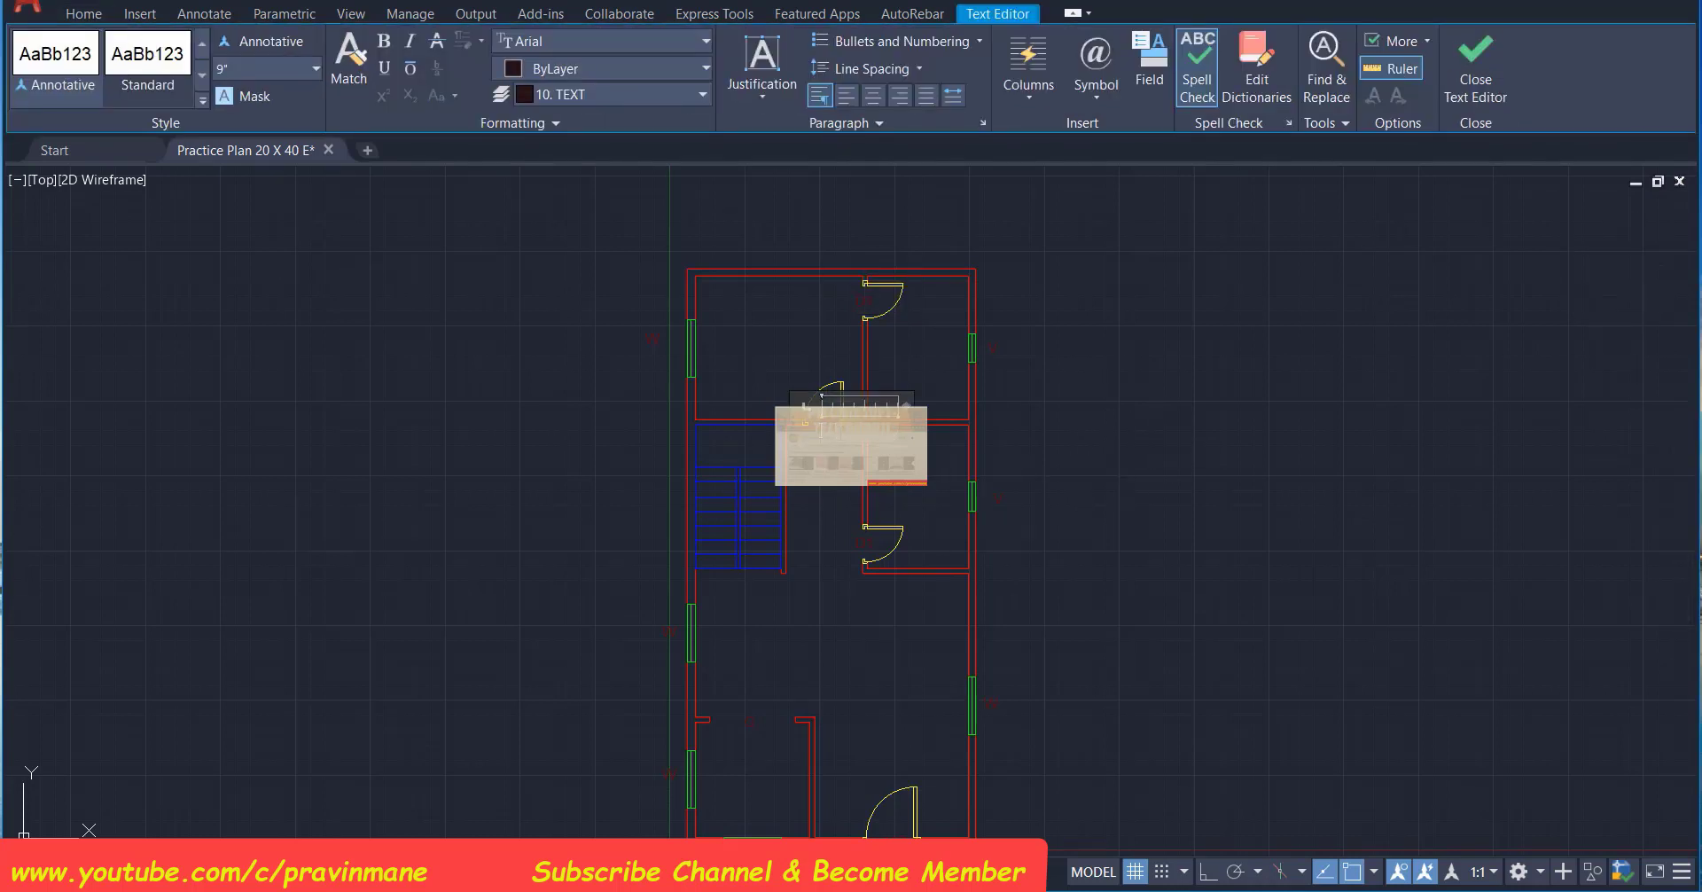
type("D")
left_click(1158, 451)
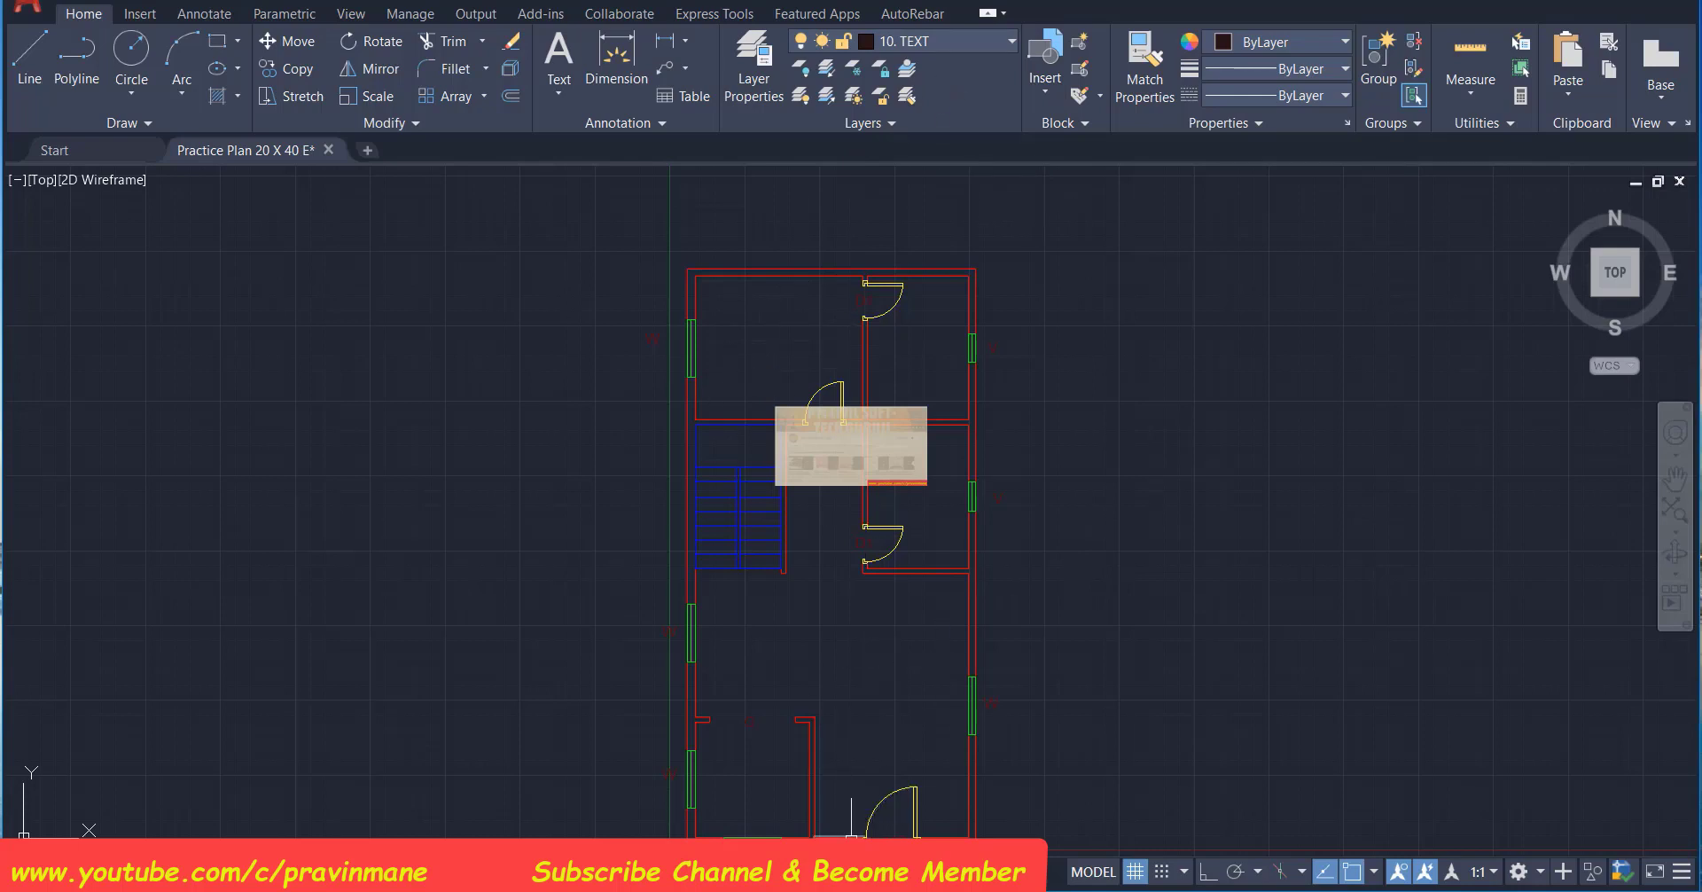
Check the room names on the reference plan in Photos and add the multiline text BED ROOM inside the drawing's bedroom
key("alt+Tab")
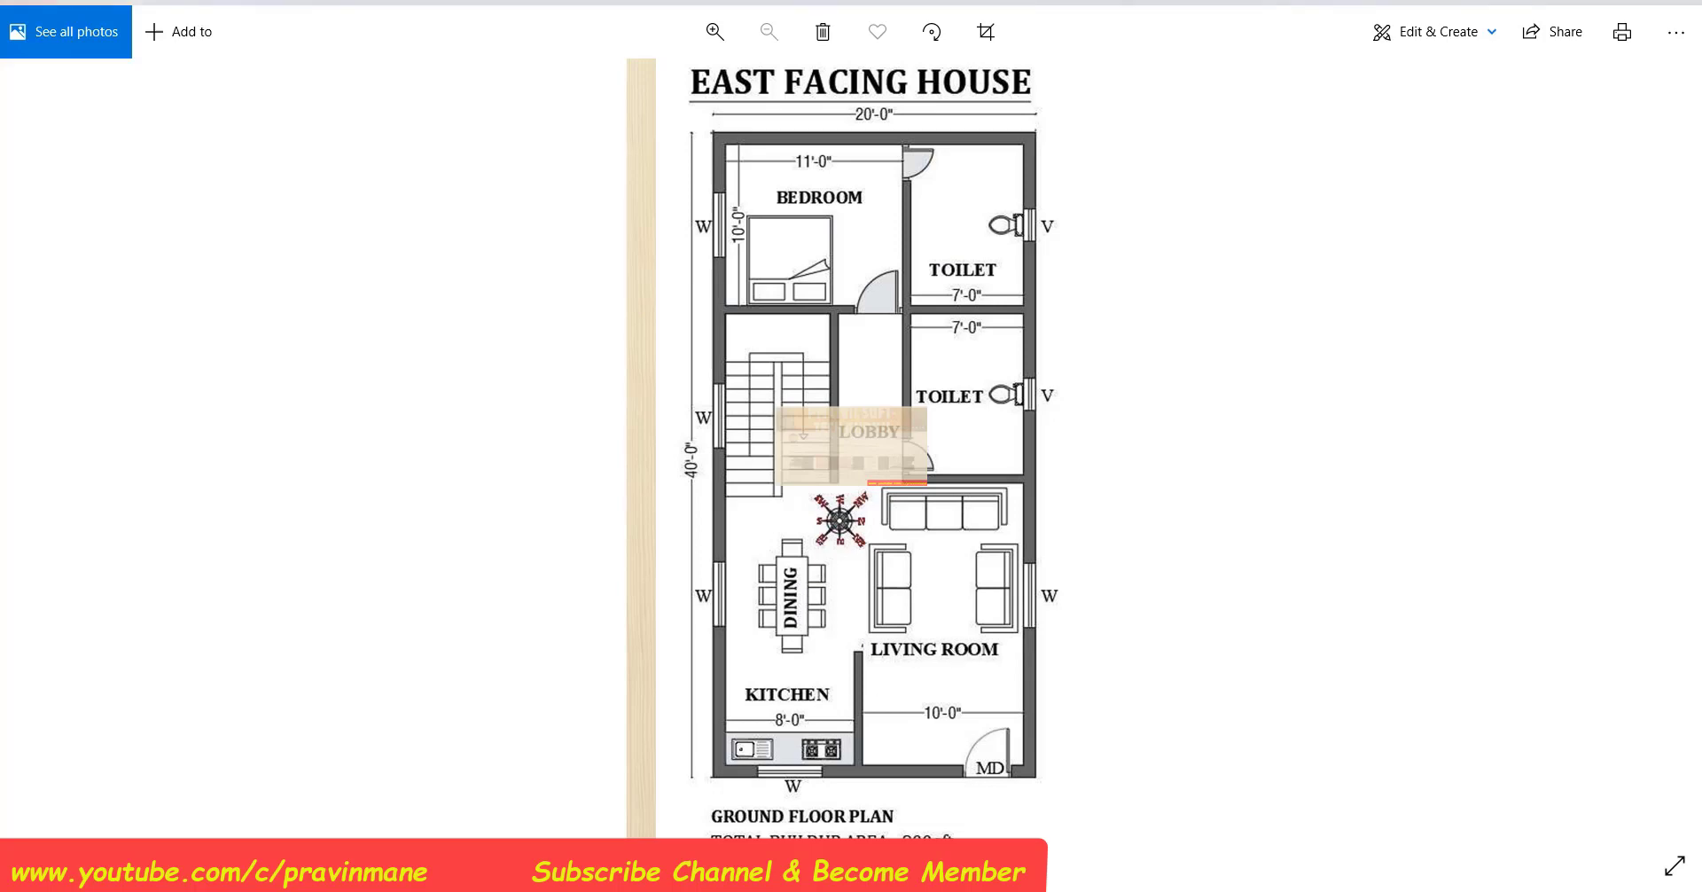
left_click(824, 890)
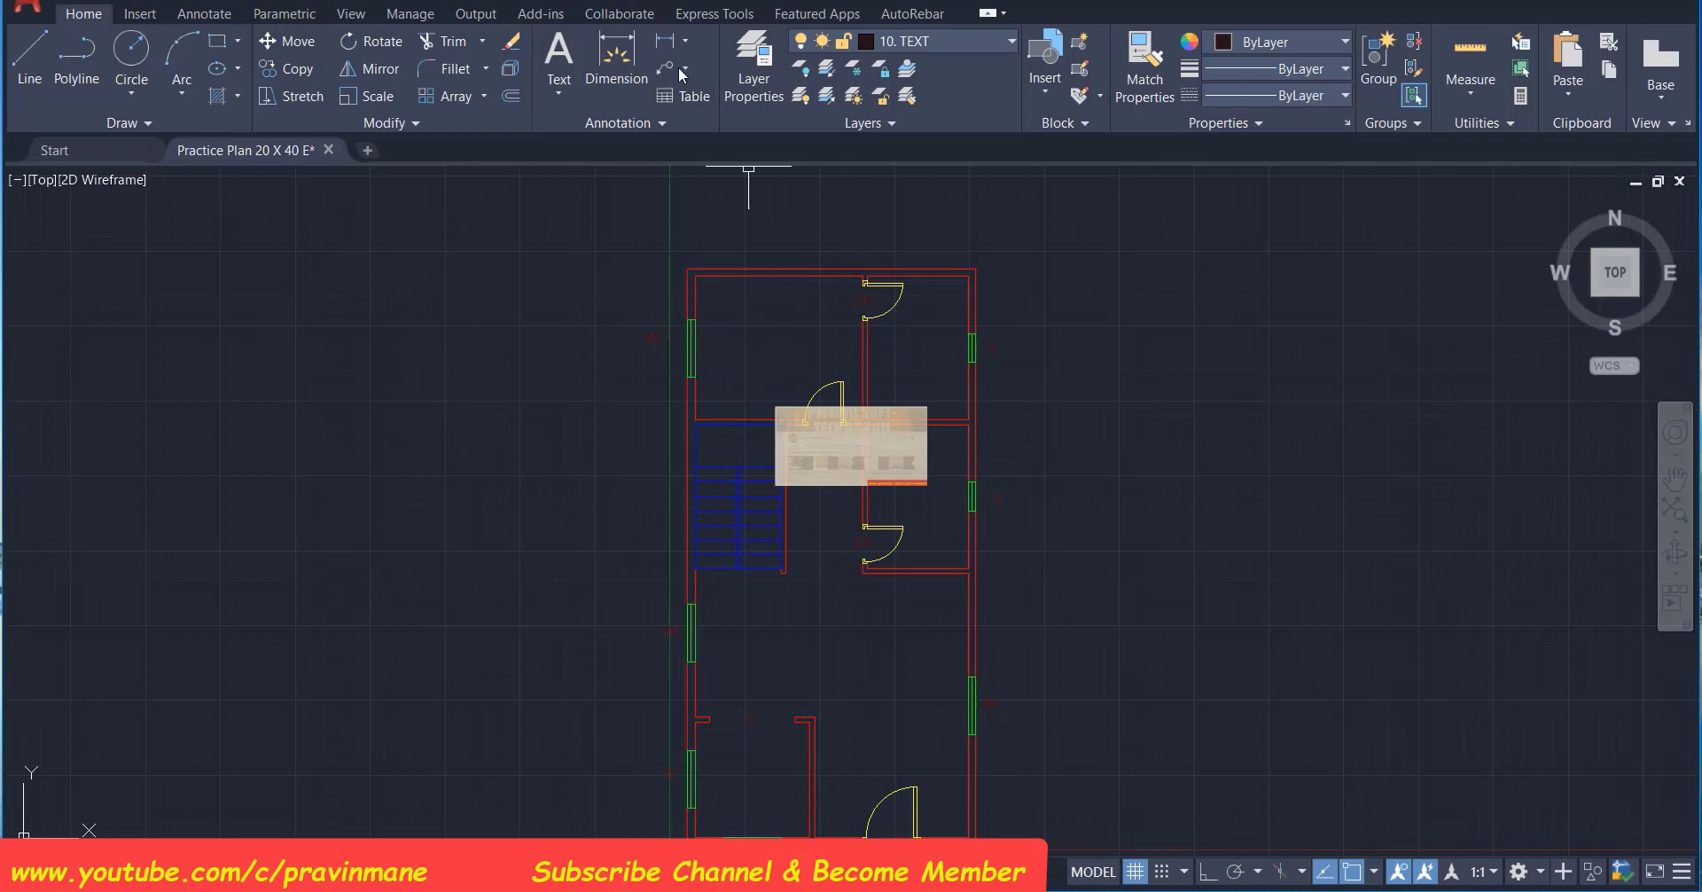
left_click(558, 55)
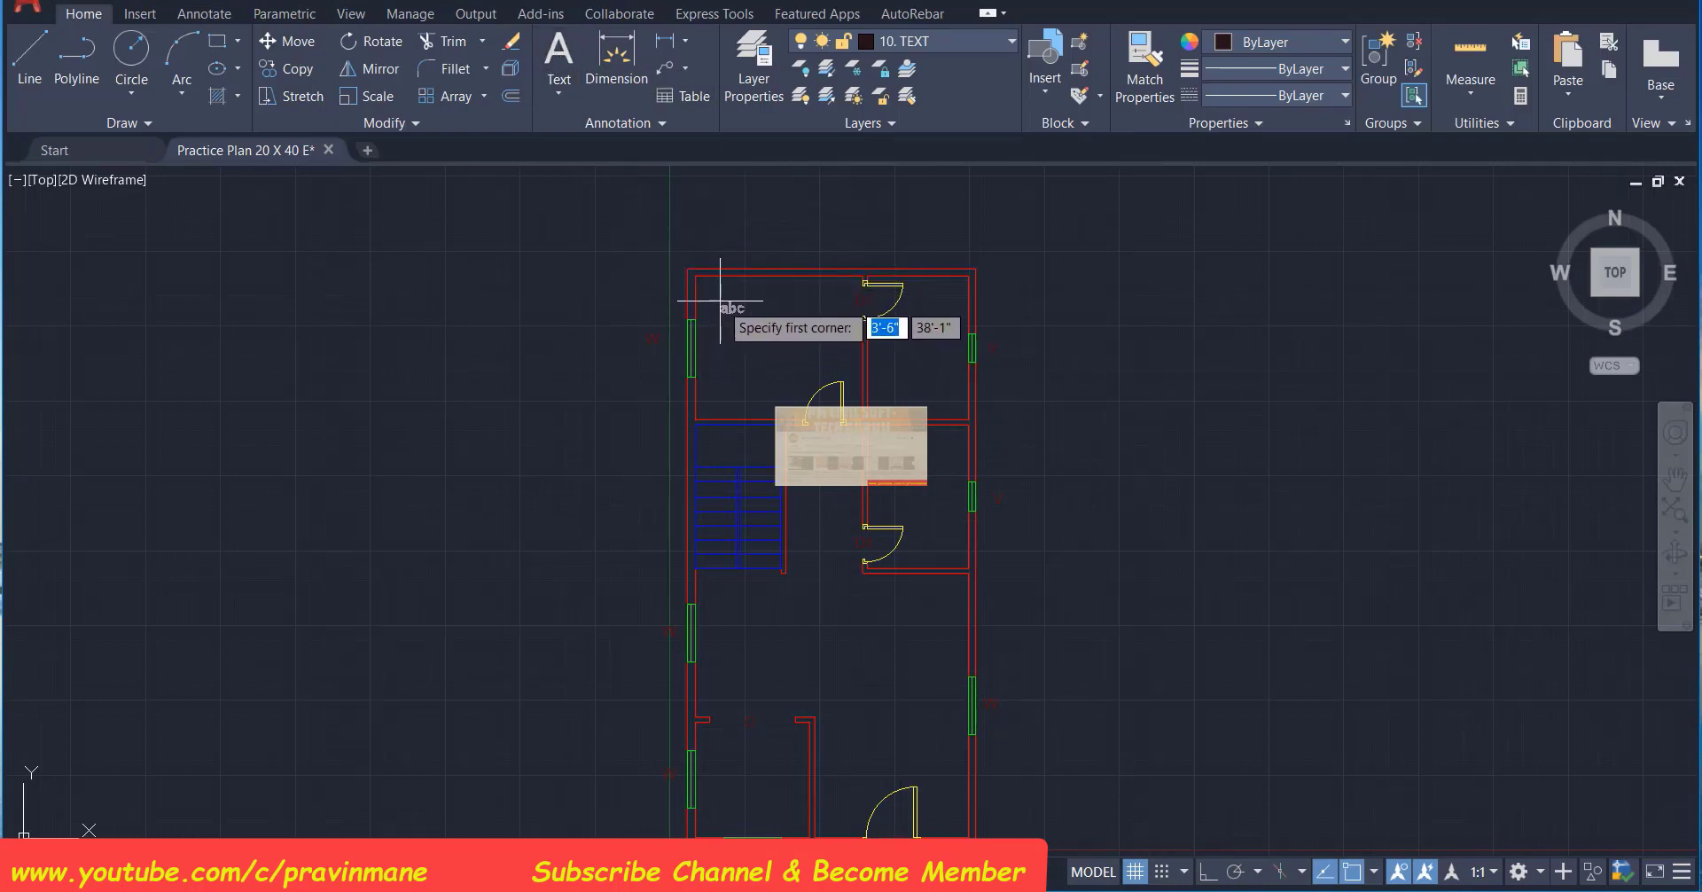
left_click(720, 302)
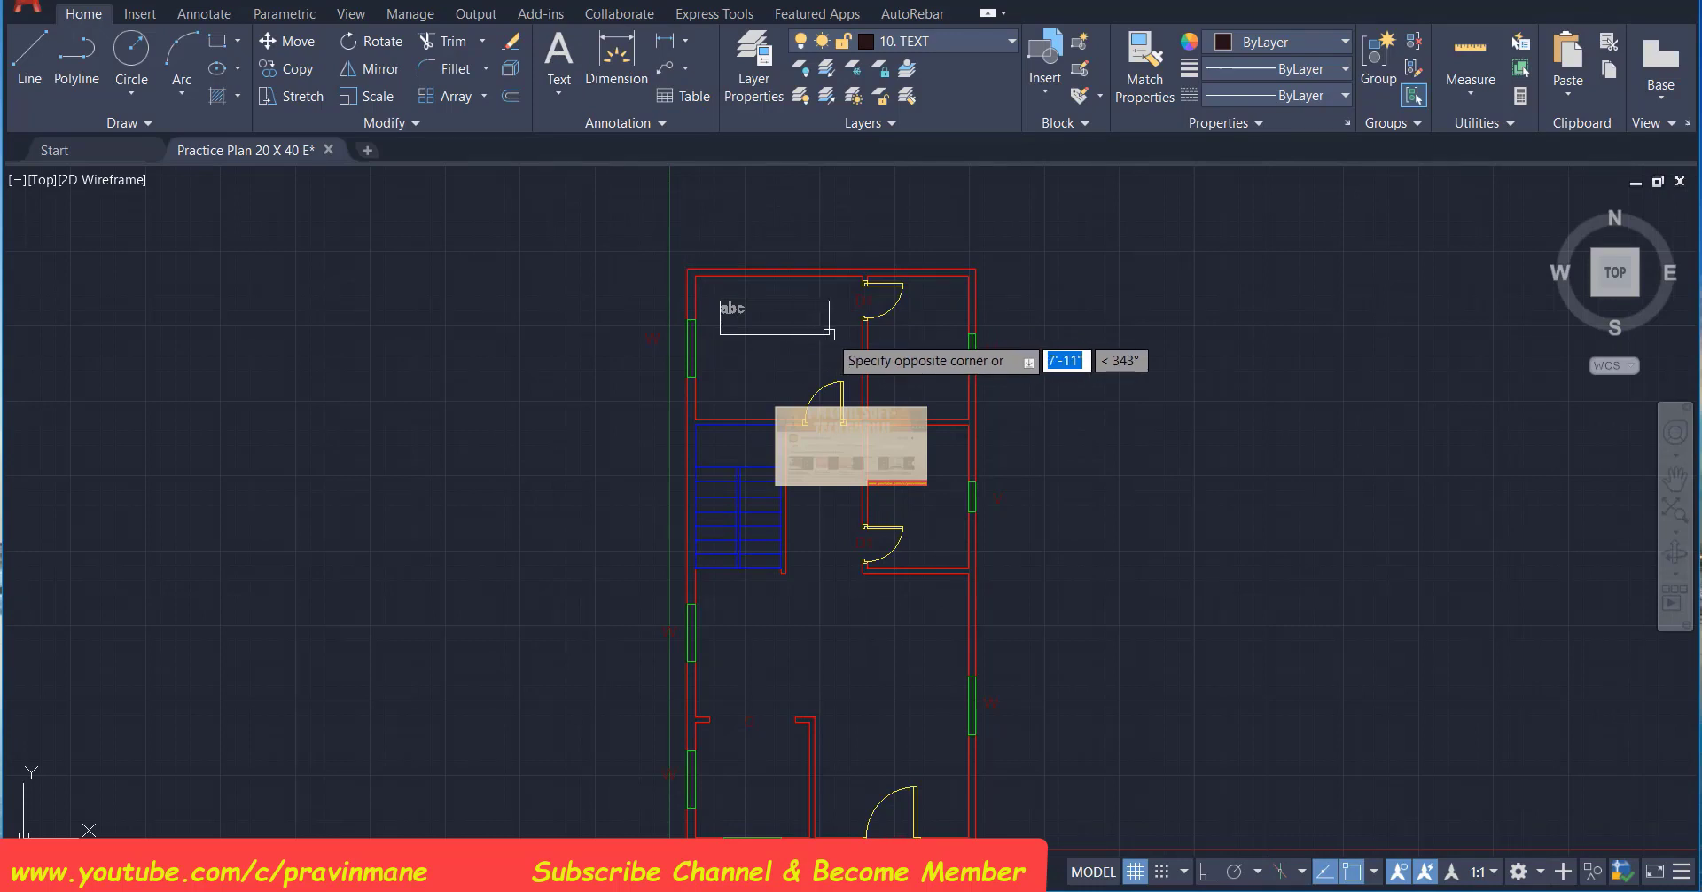
left_click(816, 336)
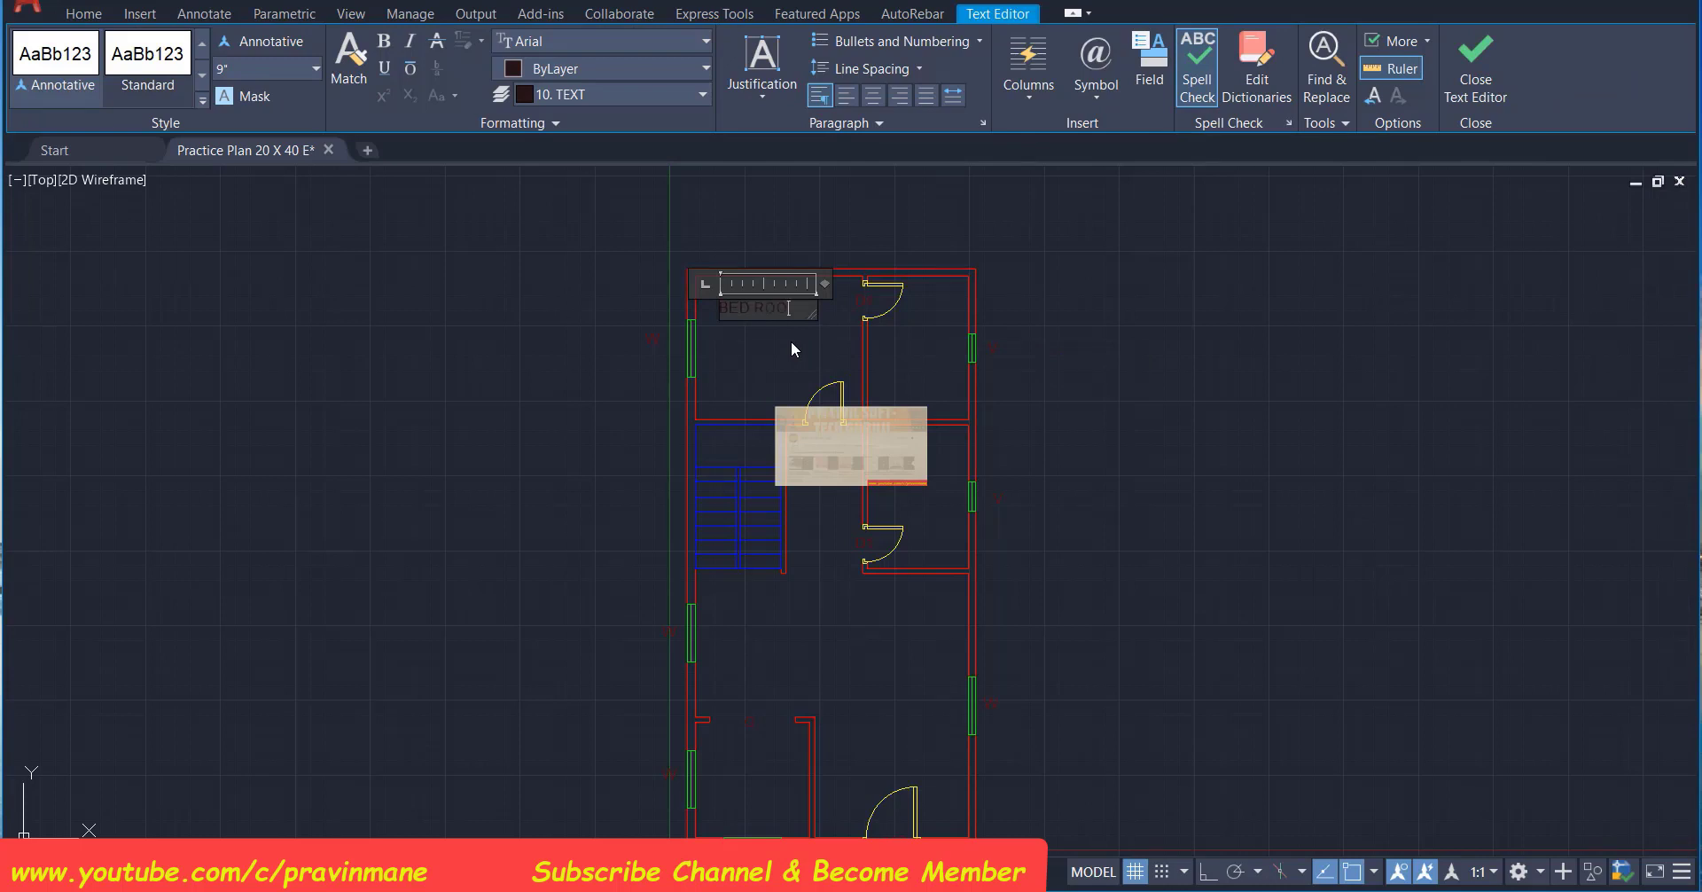
left_click(608, 361)
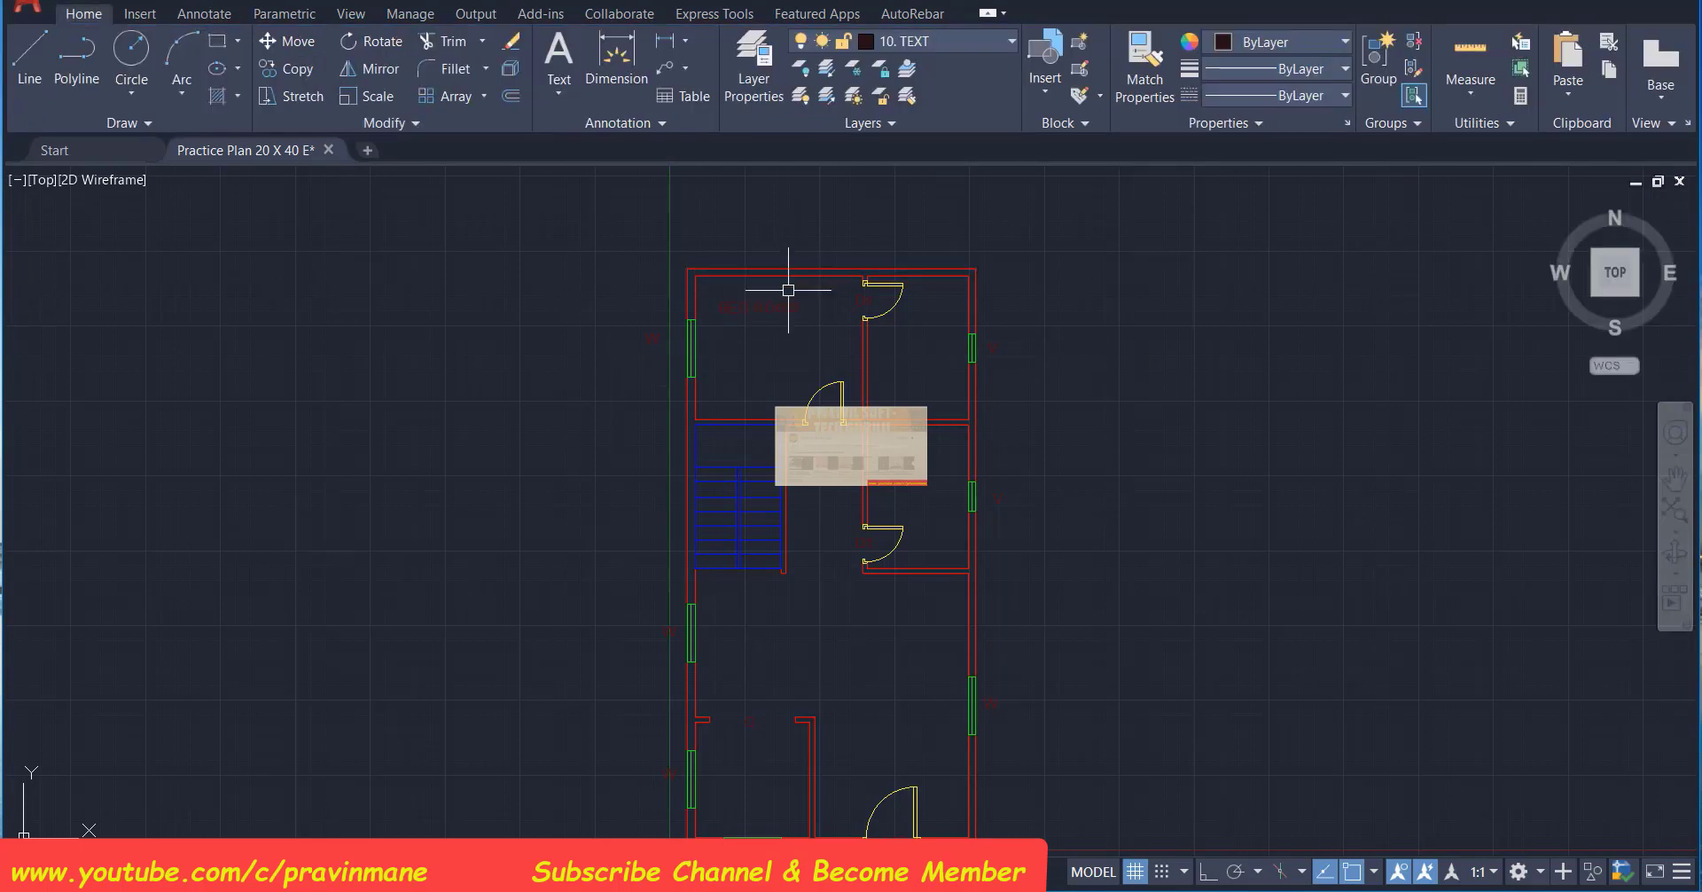
Copy the BED ROOM label into both toilets, the dining area, the living room and the kitchen
left_click(779, 299)
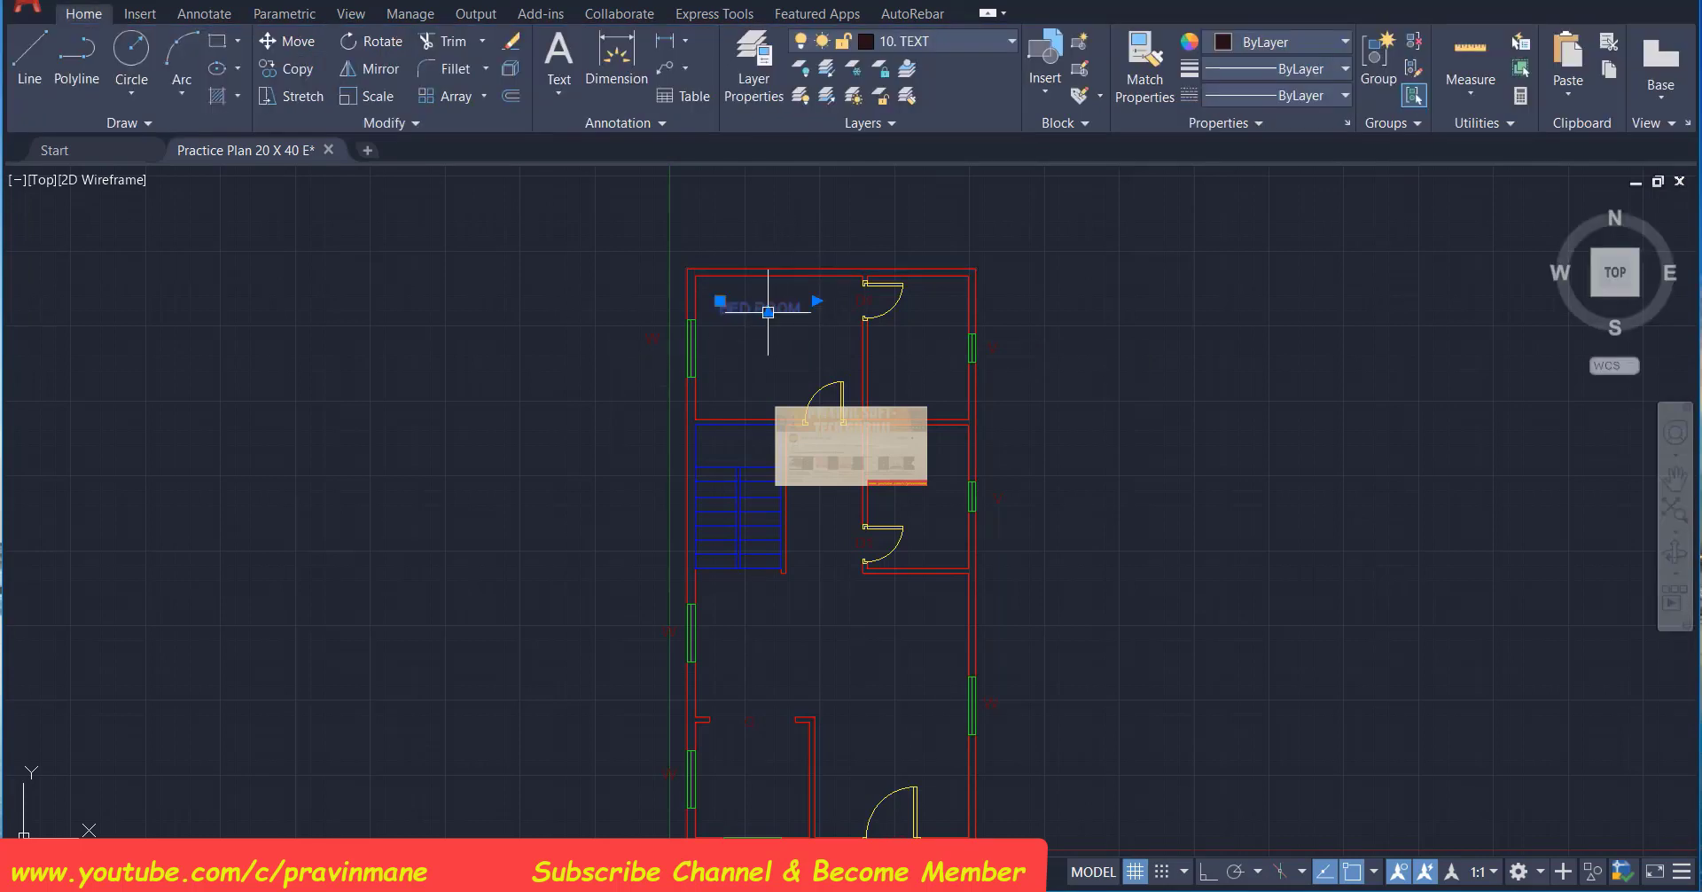
left_click(301, 71)
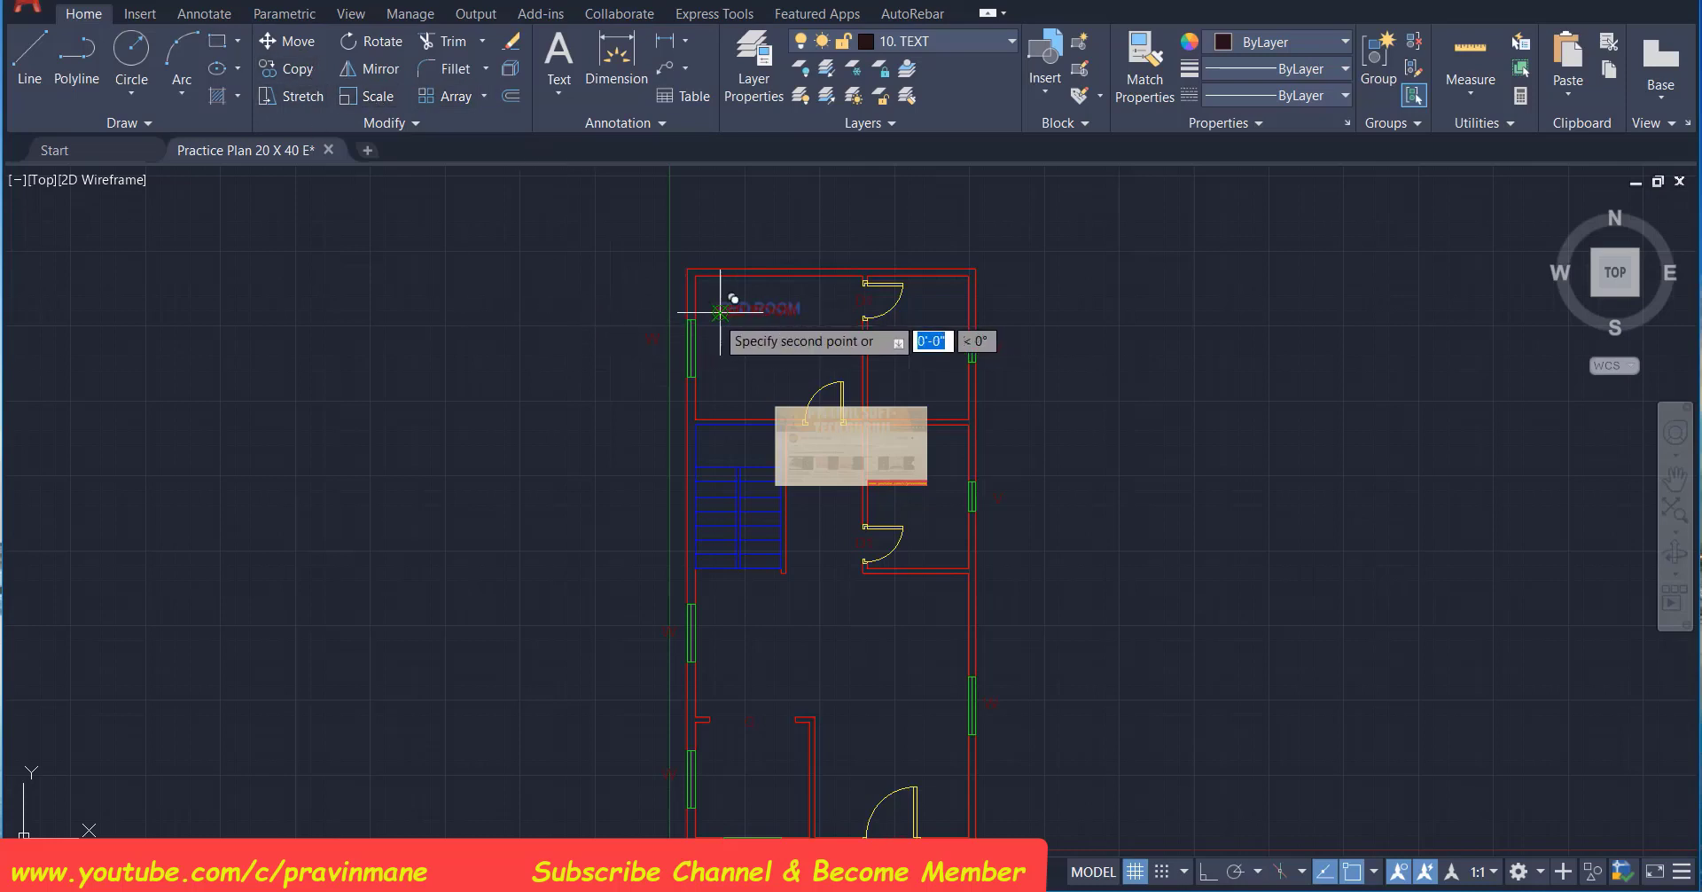
left_click(722, 310)
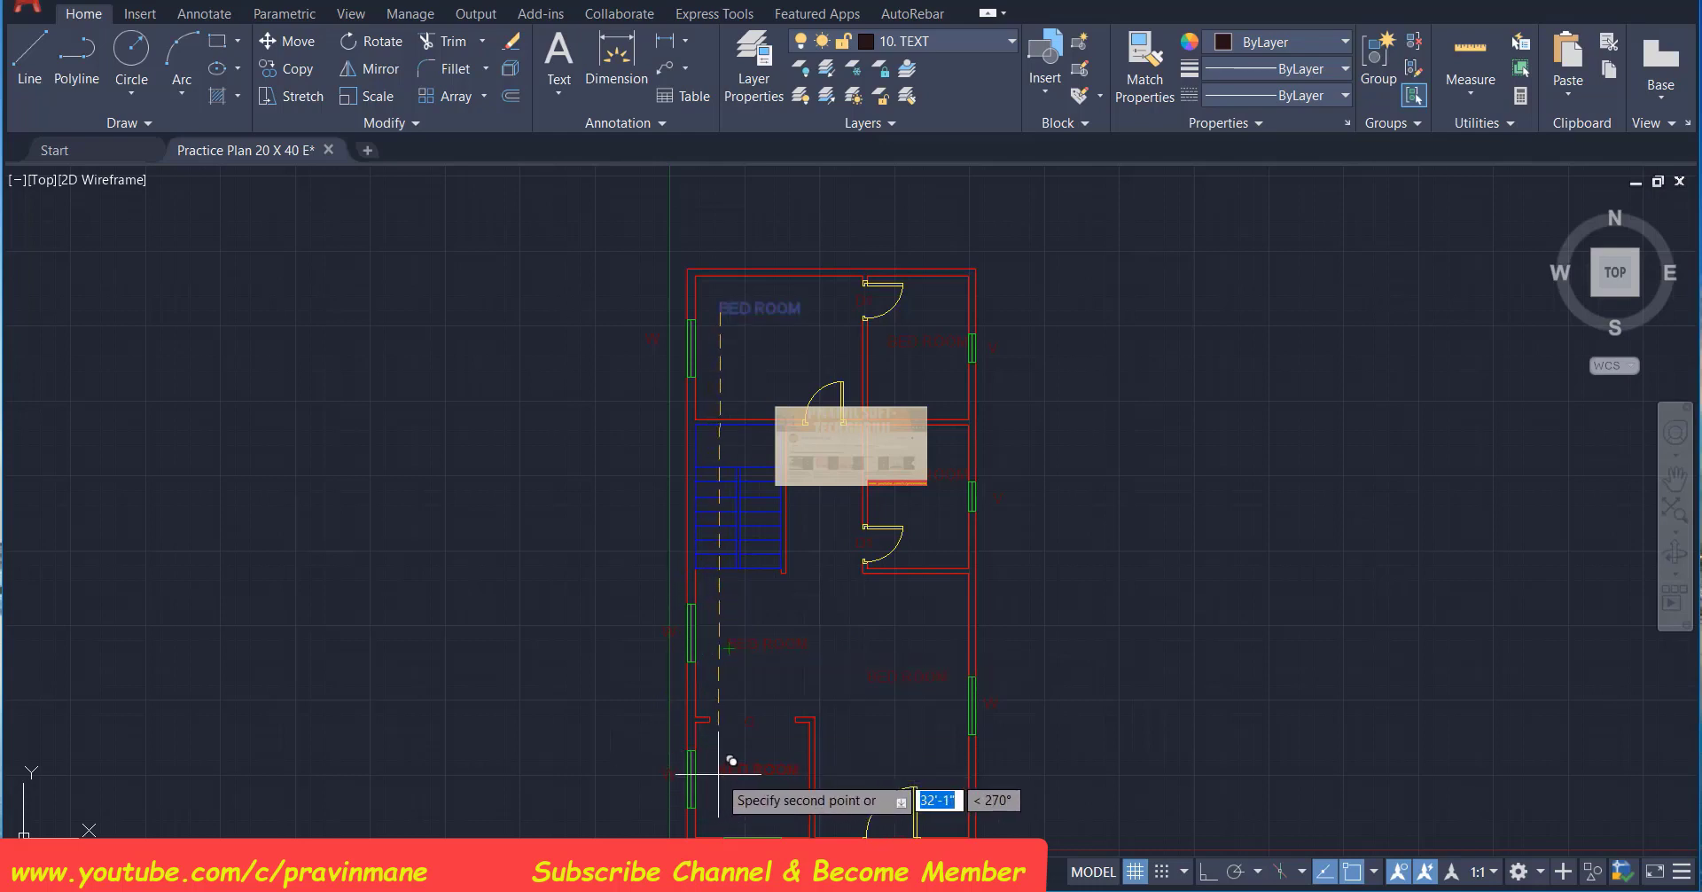
key("Escape")
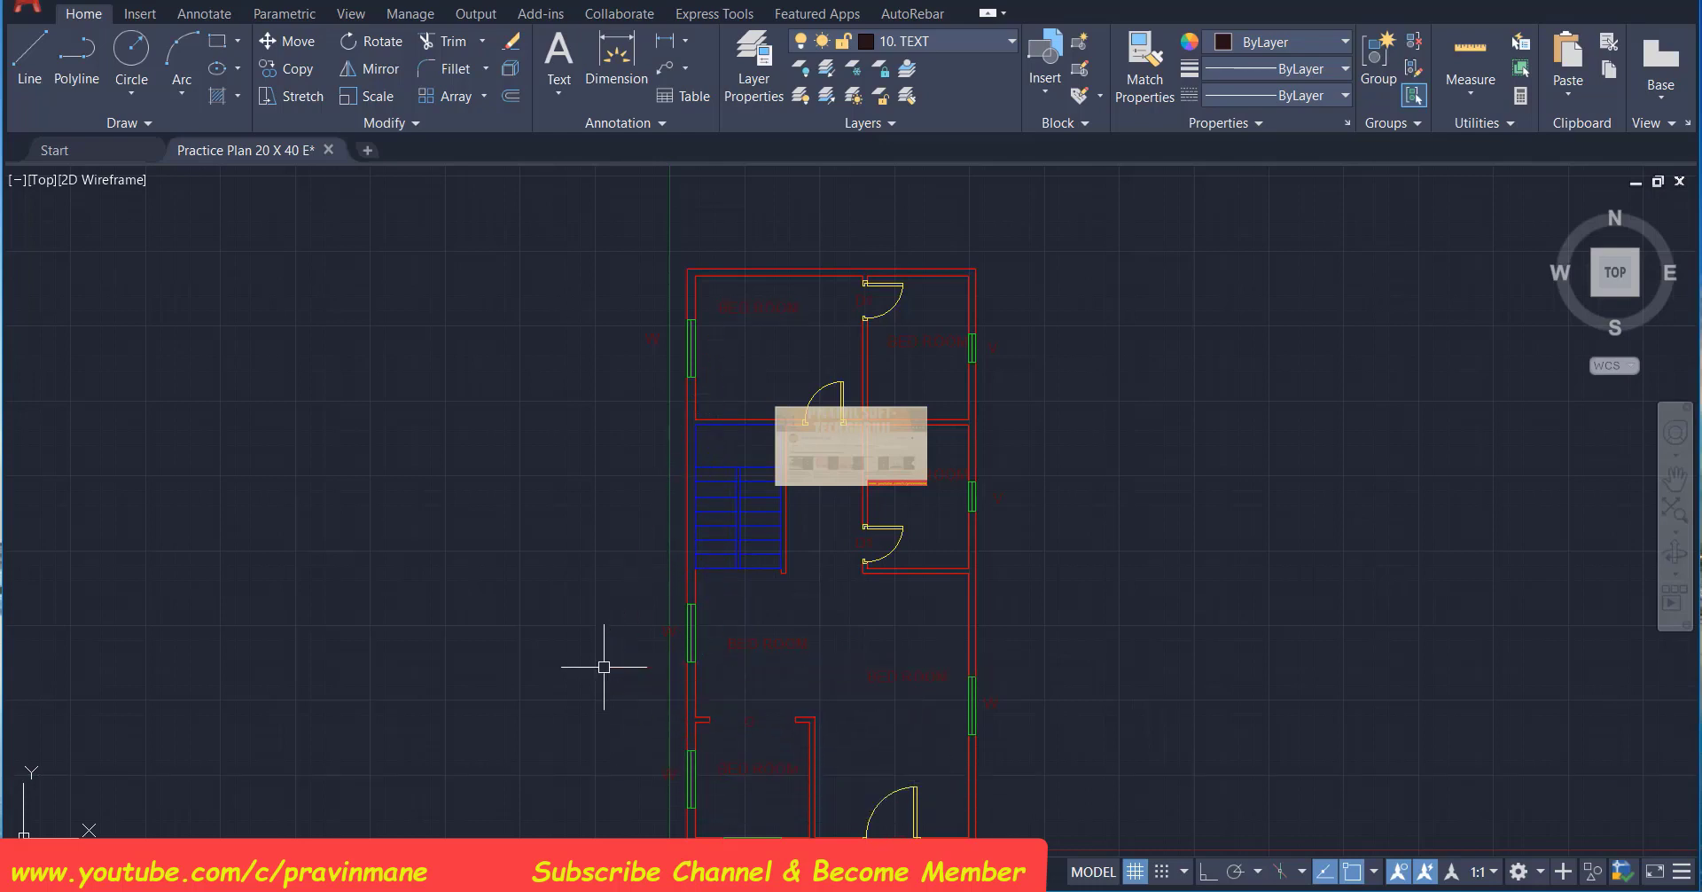
Replace the copied BED ROOM labels in the two toilets with the toilet room name
double_click(905, 340)
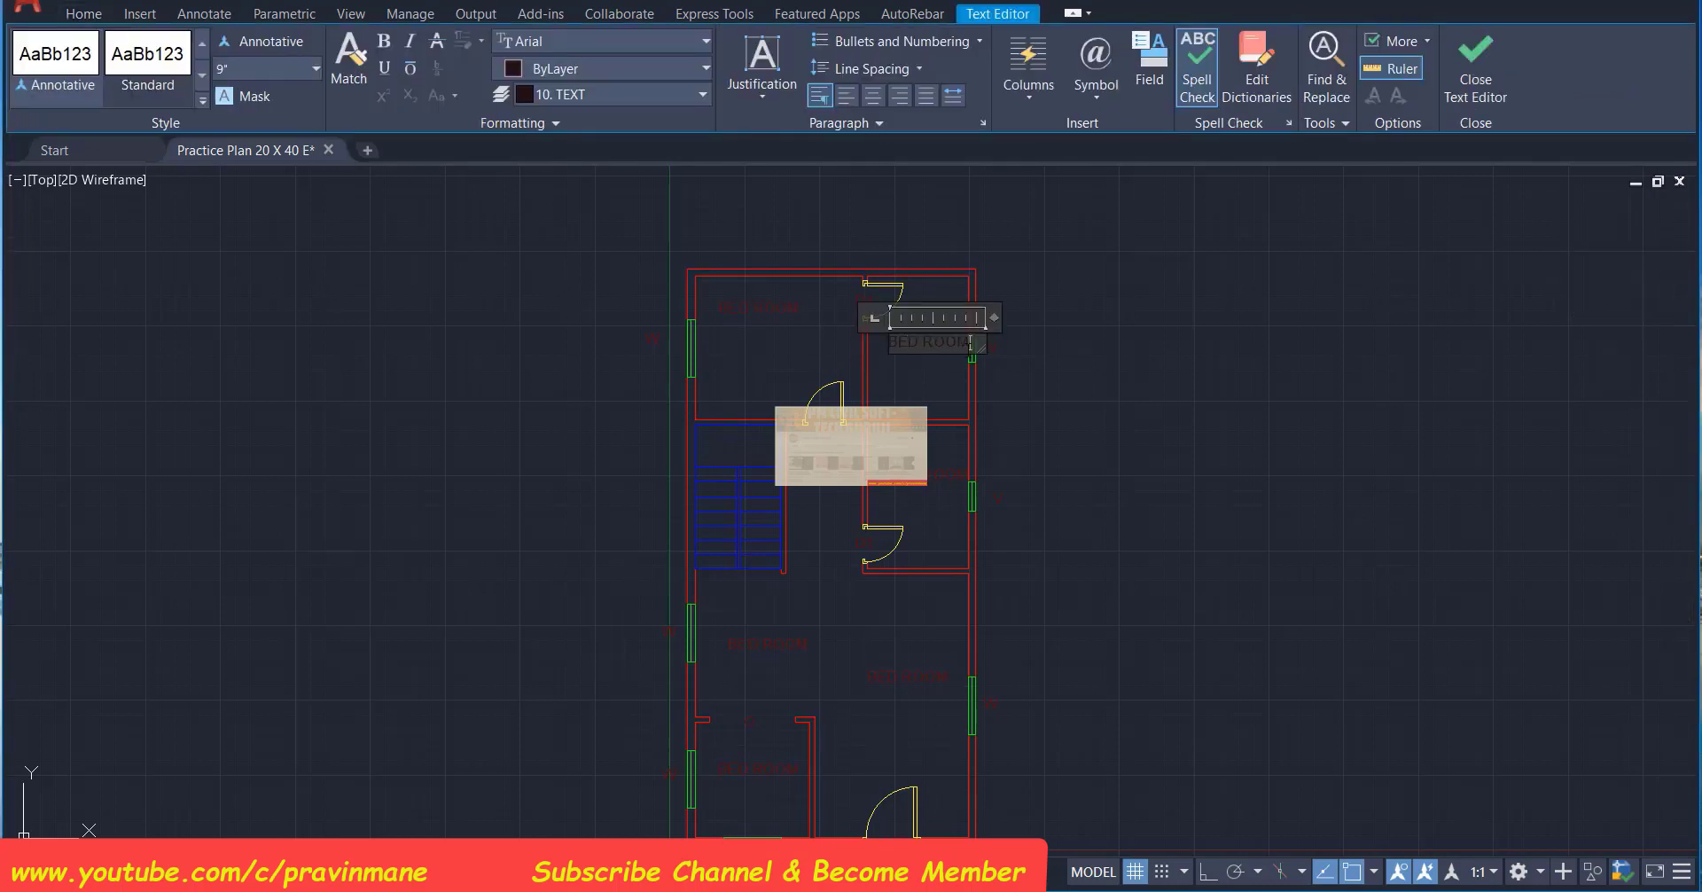
key("BackSpace")
key("BackSpace")
left_click(1083, 391)
double_click(953, 475)
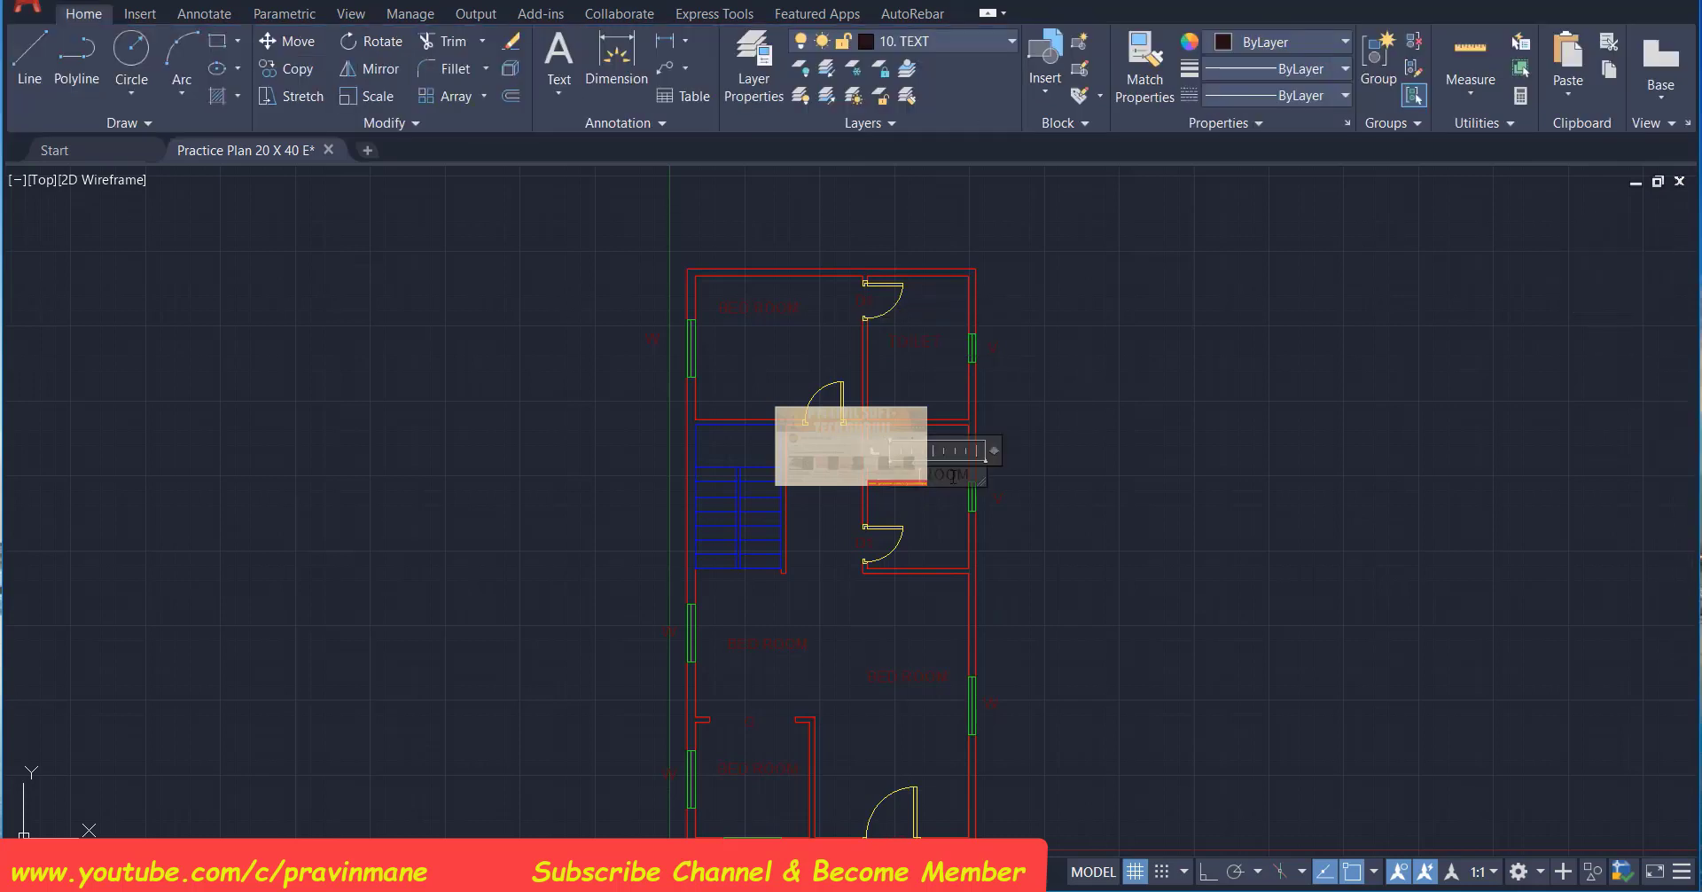
key("BackSpace")
key("BackSpace")
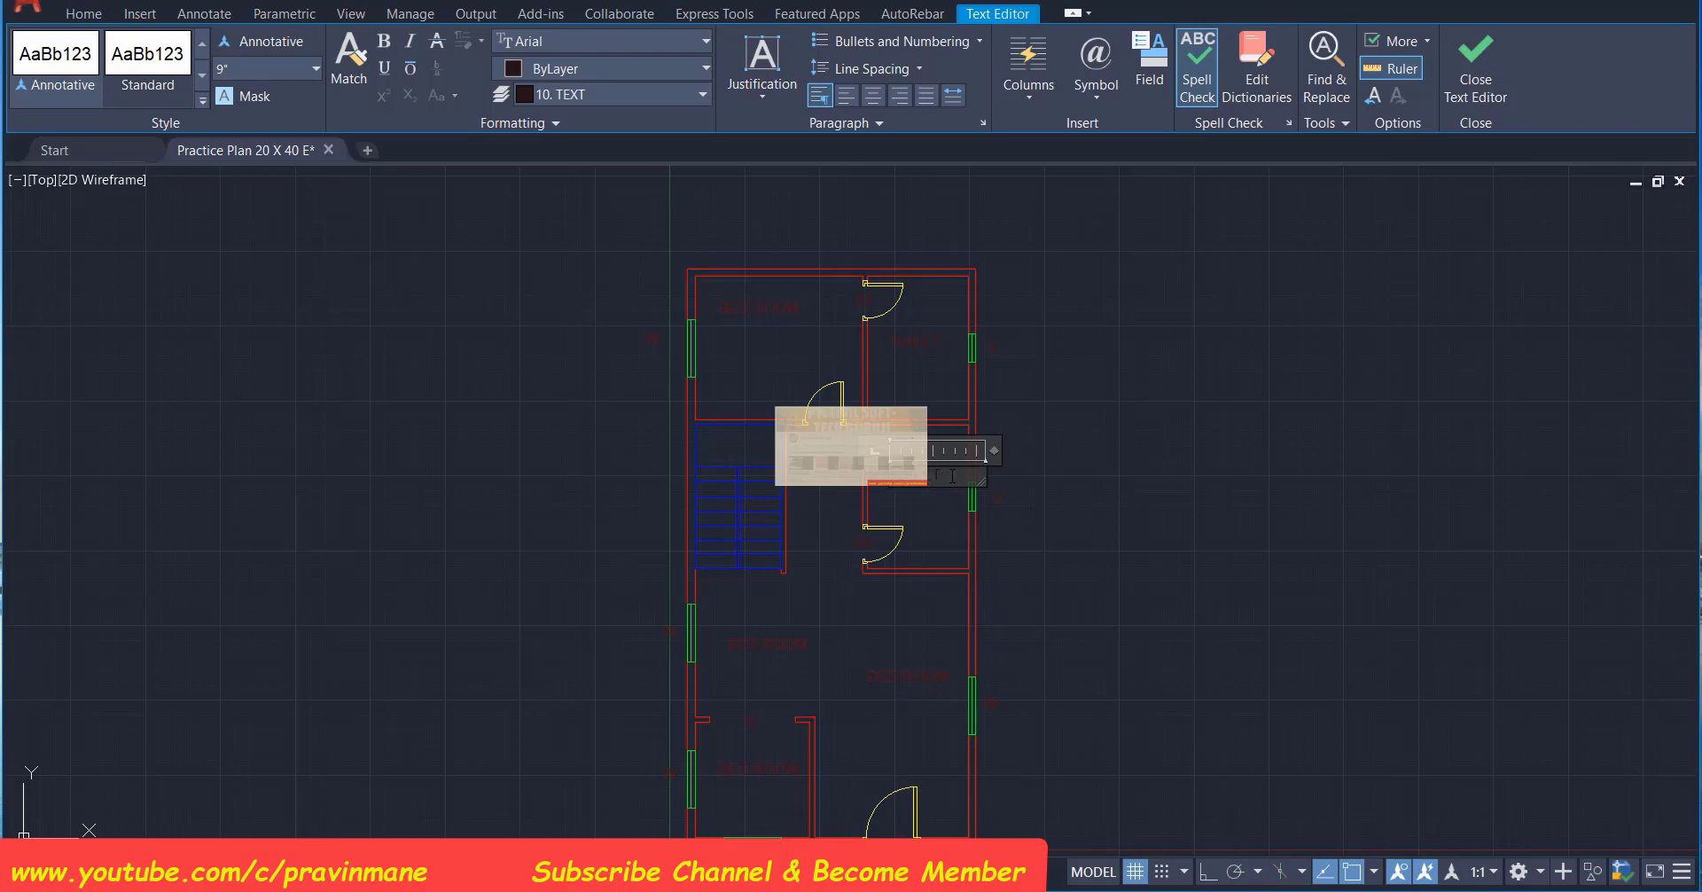
left_click(1096, 523)
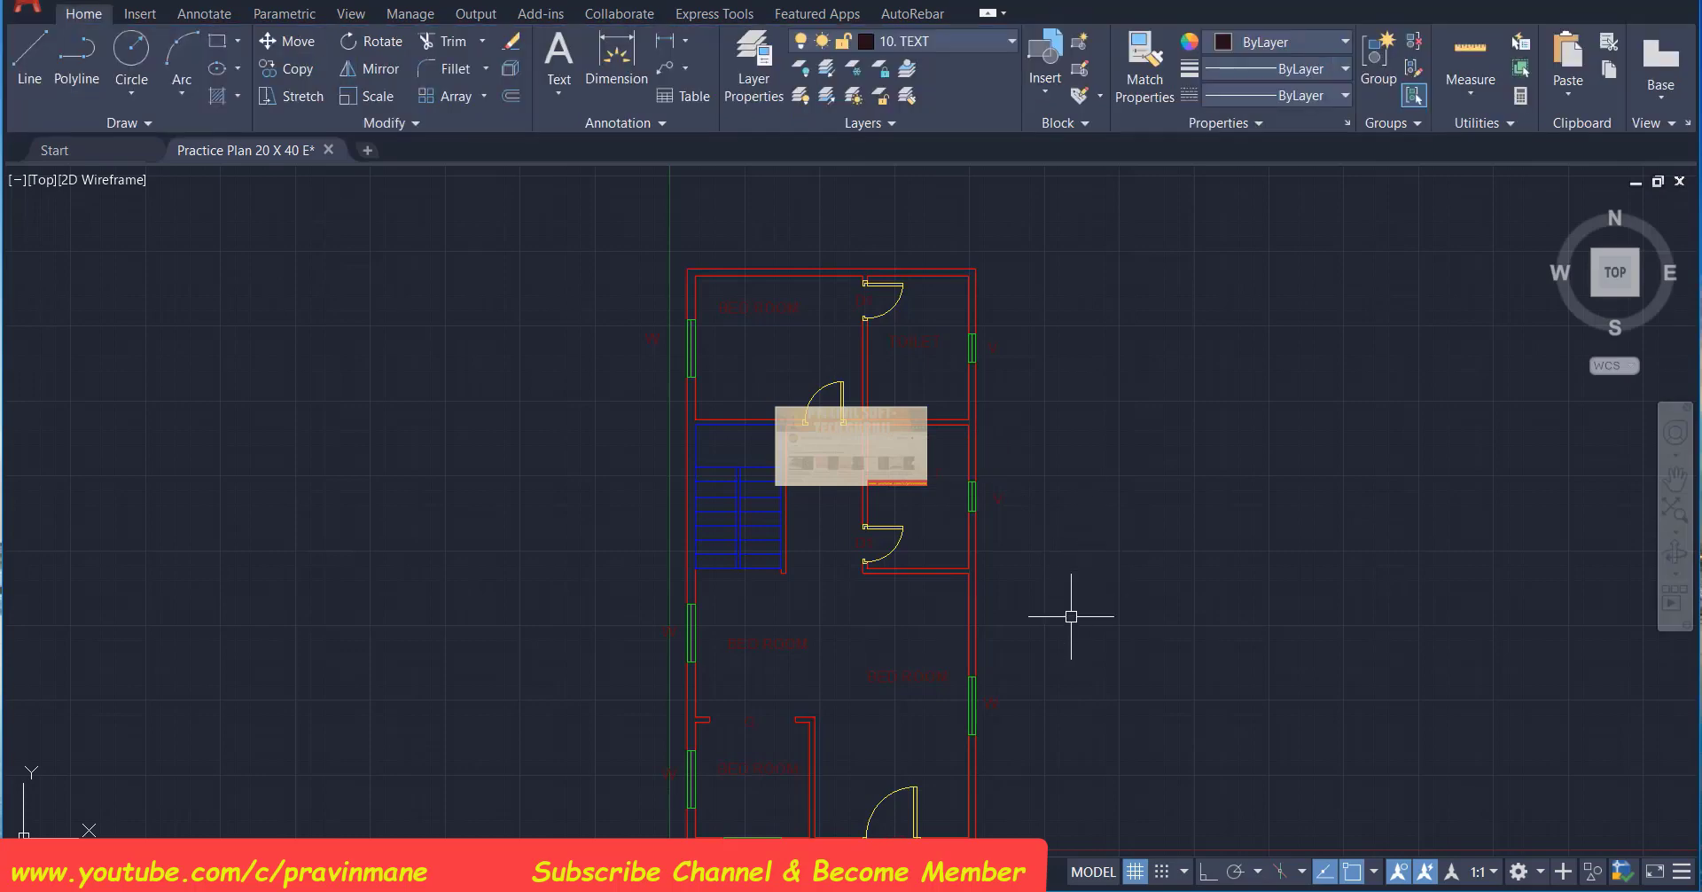
Change the copied label in the room with the main door to LIVING ROOM
double_click(909, 676)
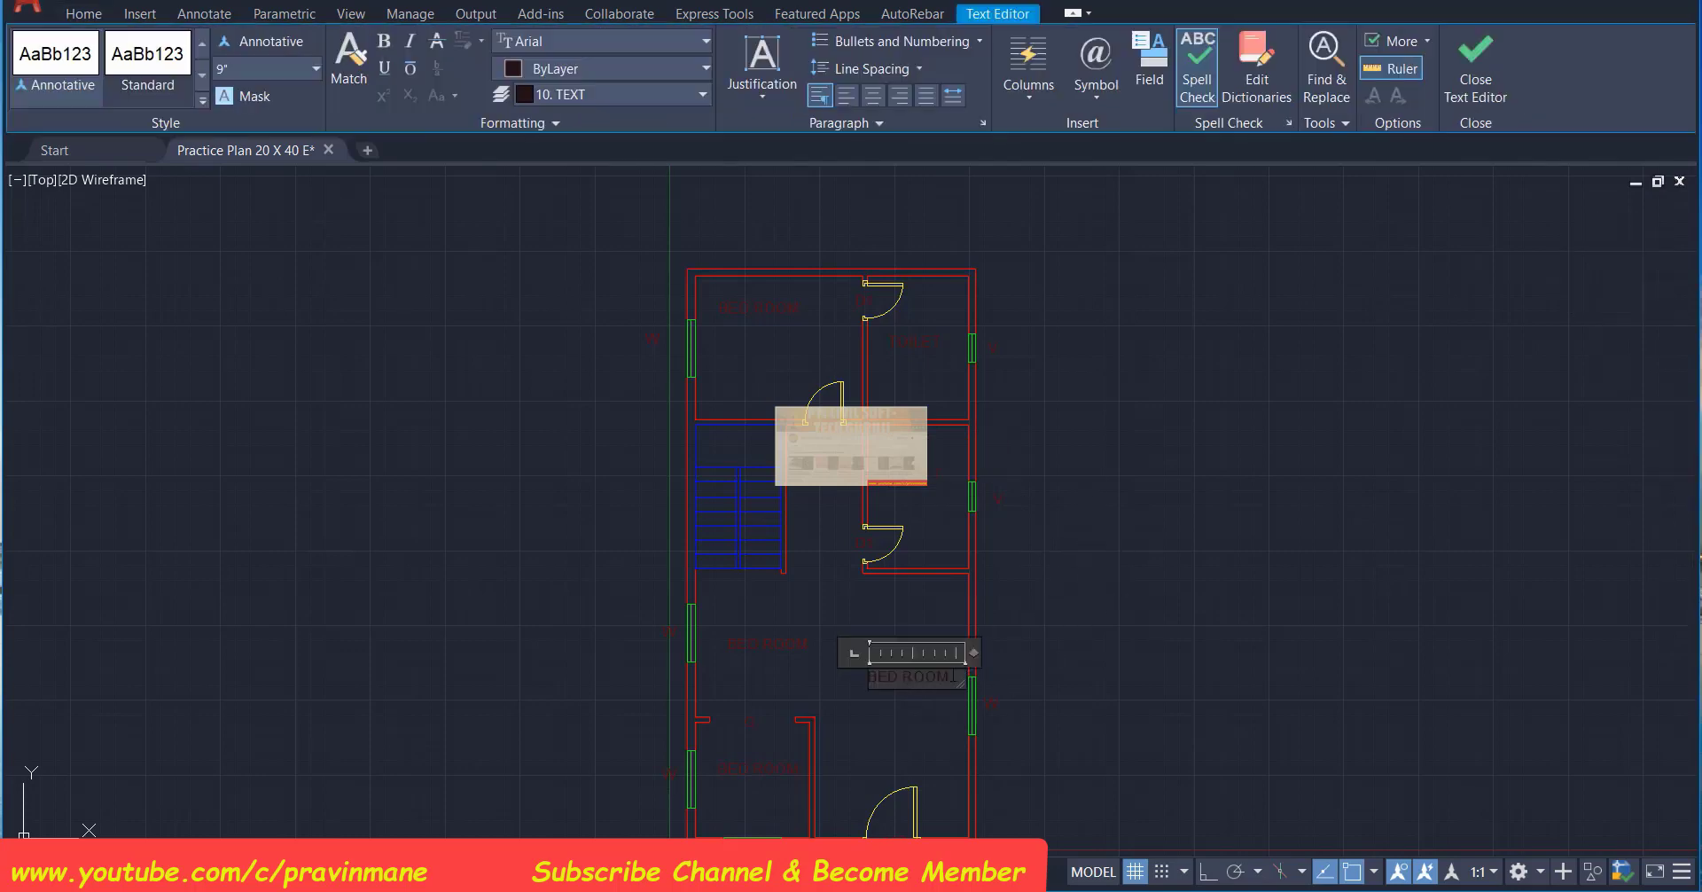
key("BackSpace")
key("BackSpace")
key("BackSpace")
key("BackSpace")
key("BackSpace")
type("LIVING ROOM")
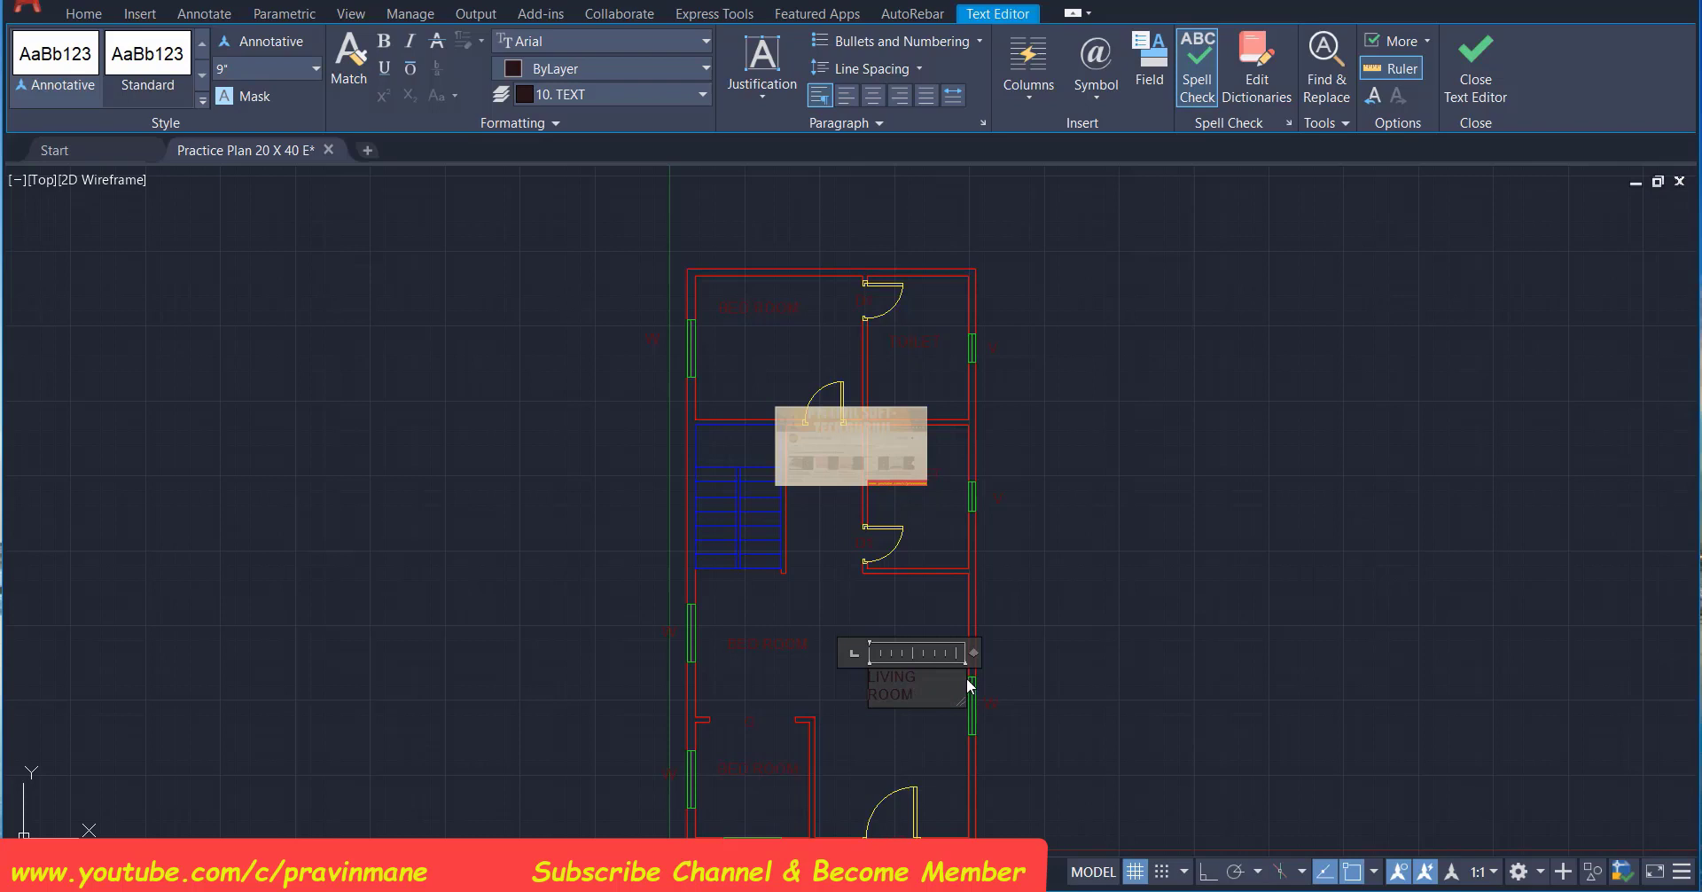
left_click(1091, 701)
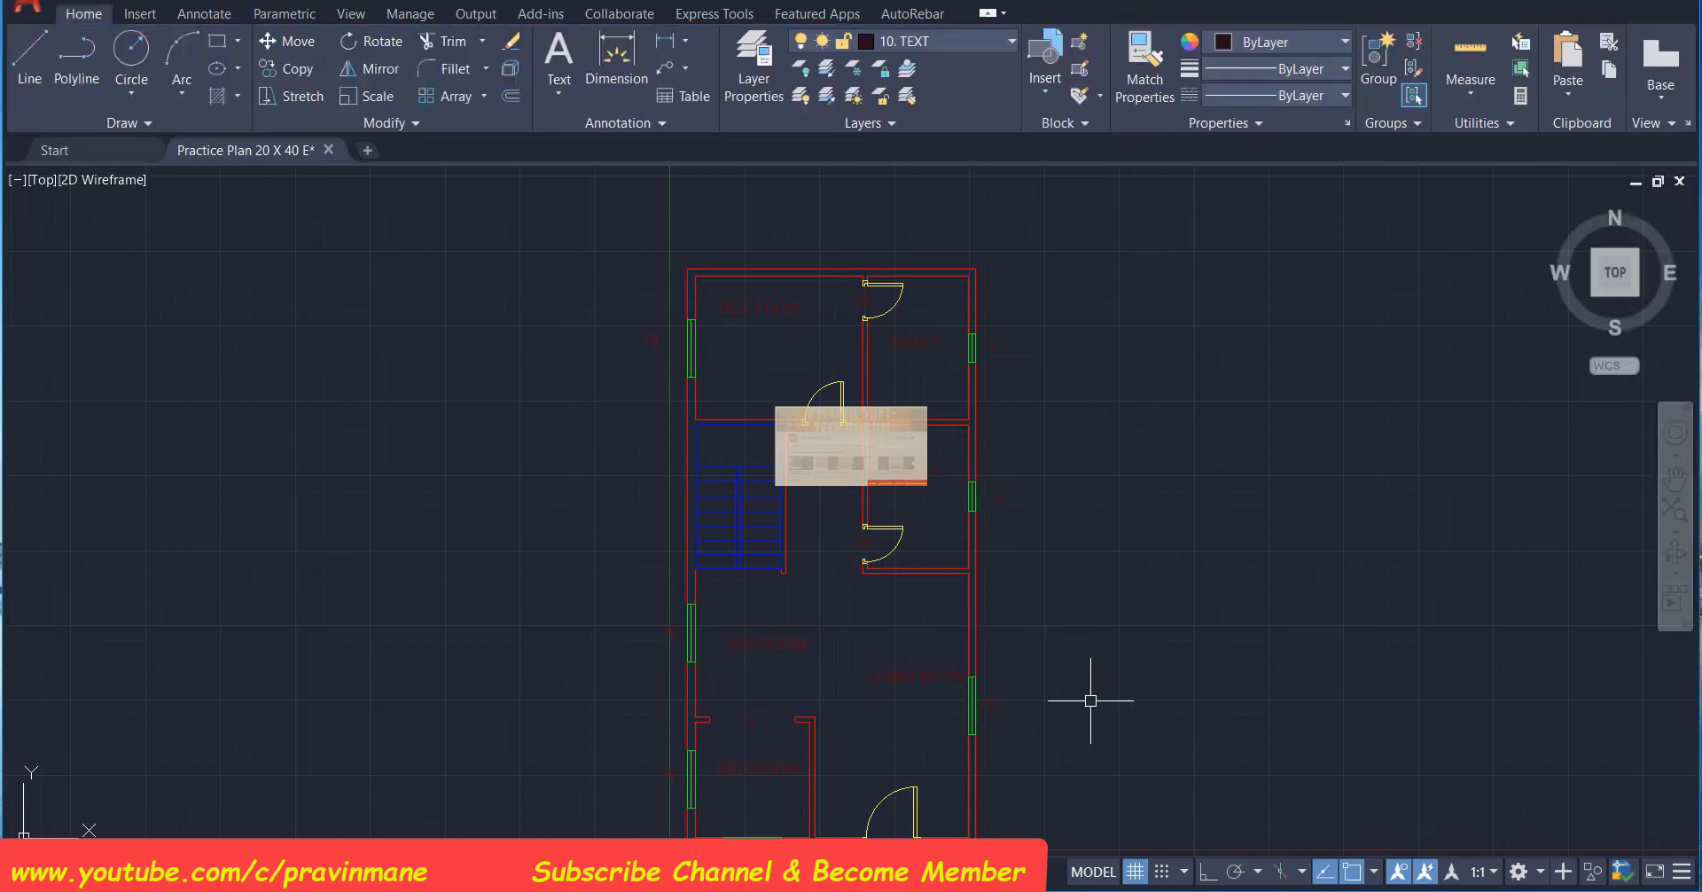
Replace the copied BED ROOM label above the kitchen with the dining area's name
double_click(773, 645)
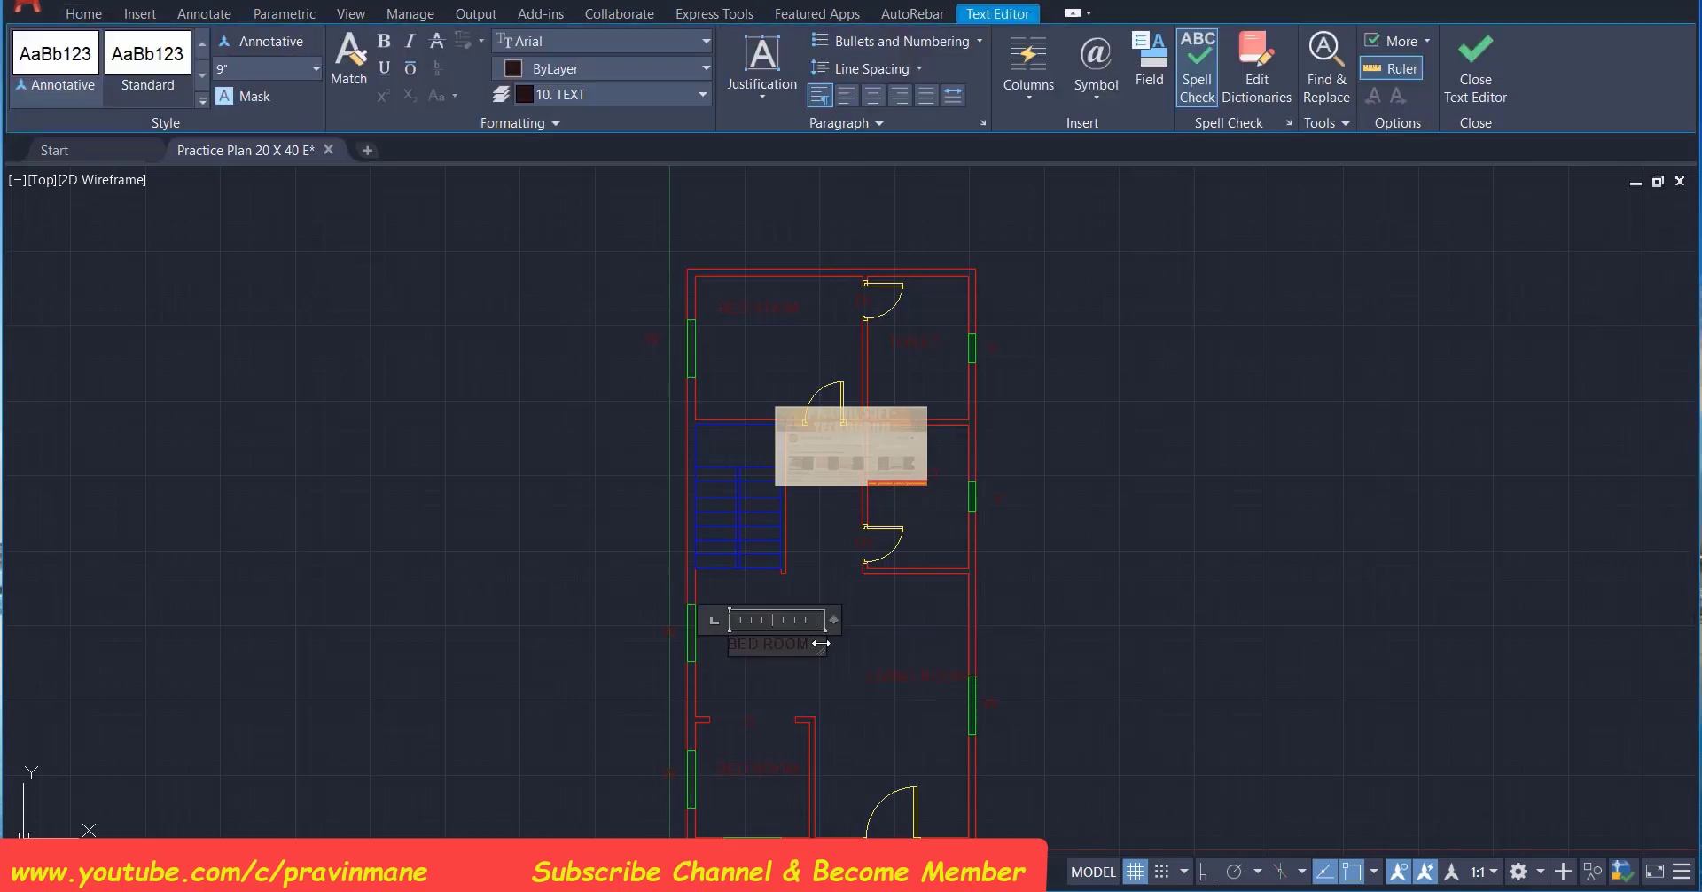
key("BackSpace")
key("BackSpace")
key("BackSpace")
key("BackSpace")
key("BackSpace")
key("BackSpace")
left_click(603, 687)
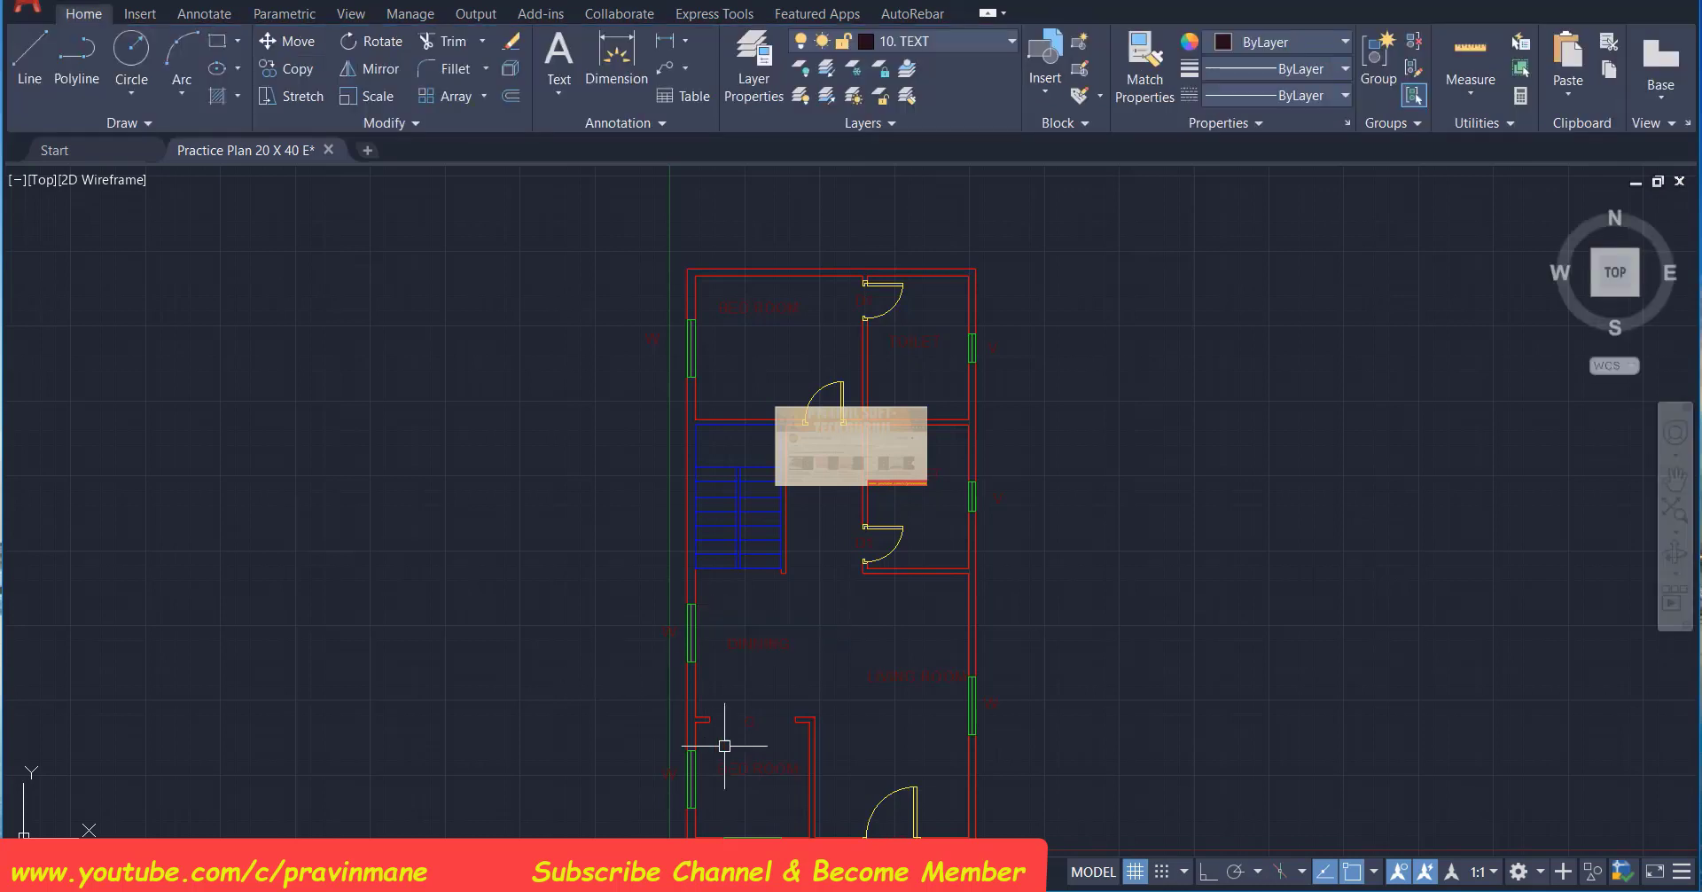
Change the copied label in the kitchen to KITCHEN and save the drawing
double_click(762, 768)
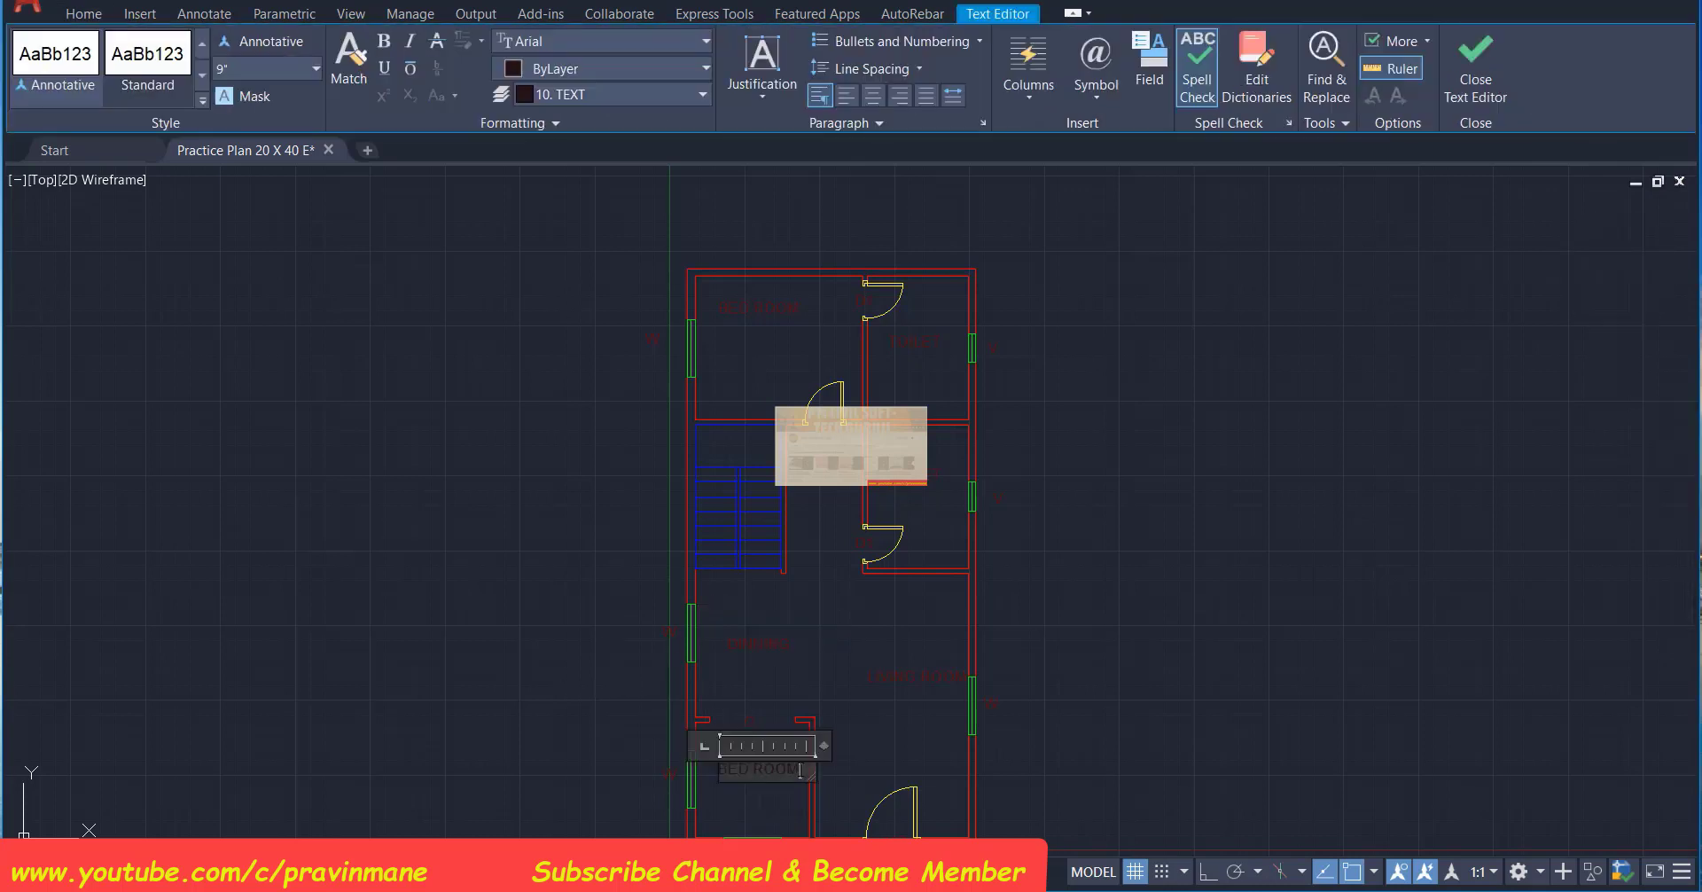
key("BackSpace")
key("BackSpace")
key("BackSpace")
key("BackSpace")
key("BackSpace")
key("BackSpace")
key("BackSpace")
key("BackSpace")
type("KITCHEN")
left_click(1009, 739)
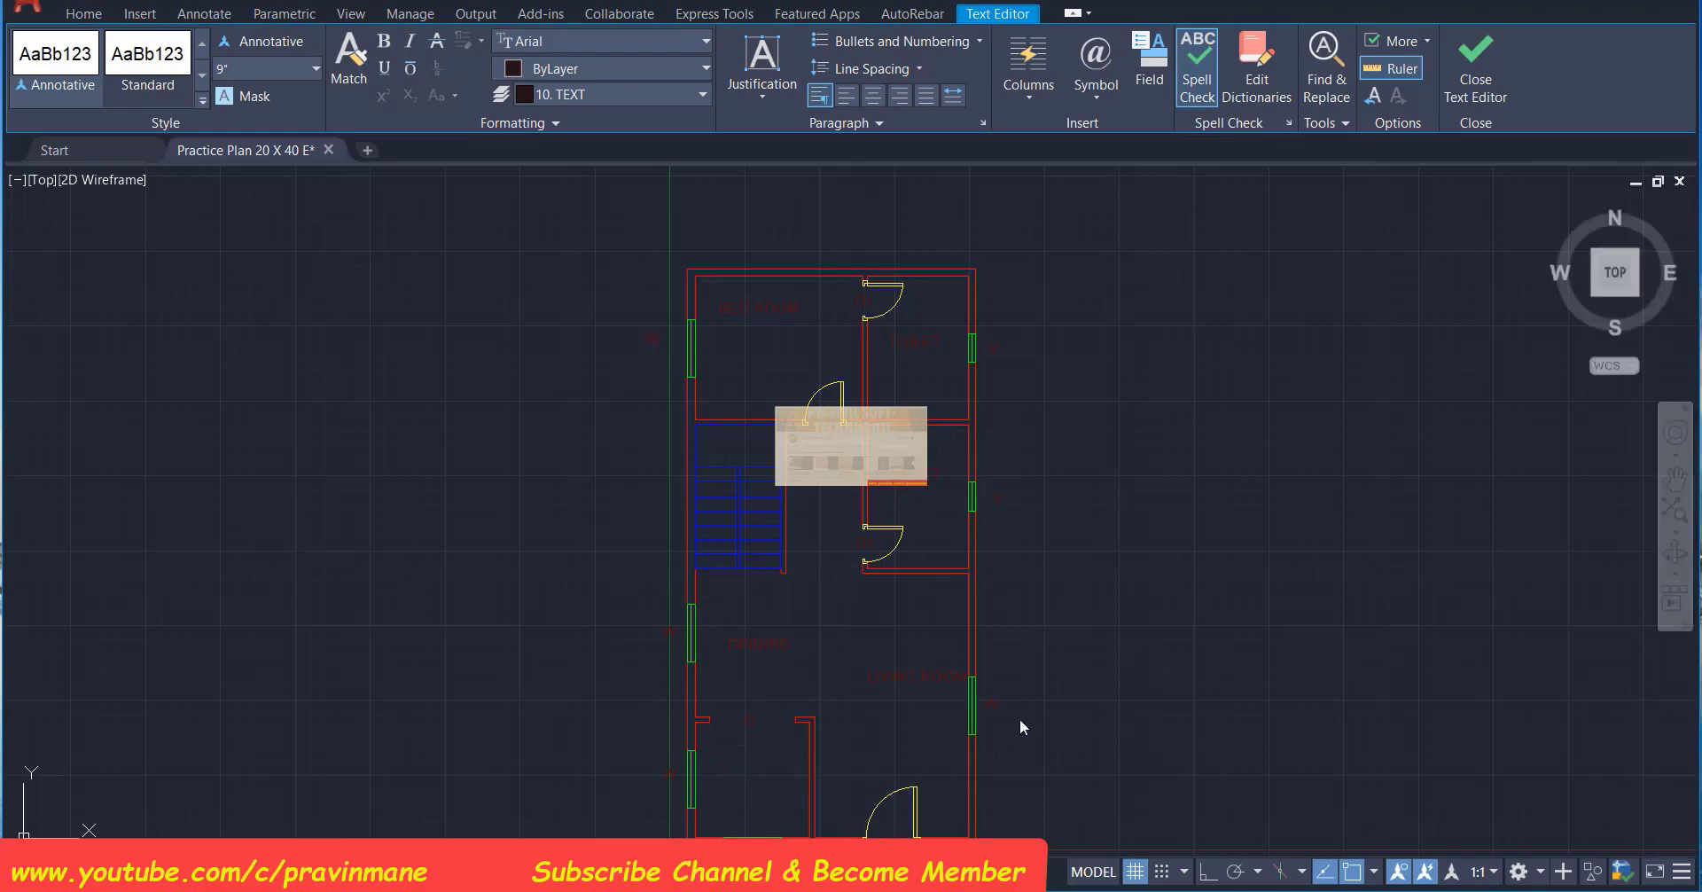
key("ctrl+s")
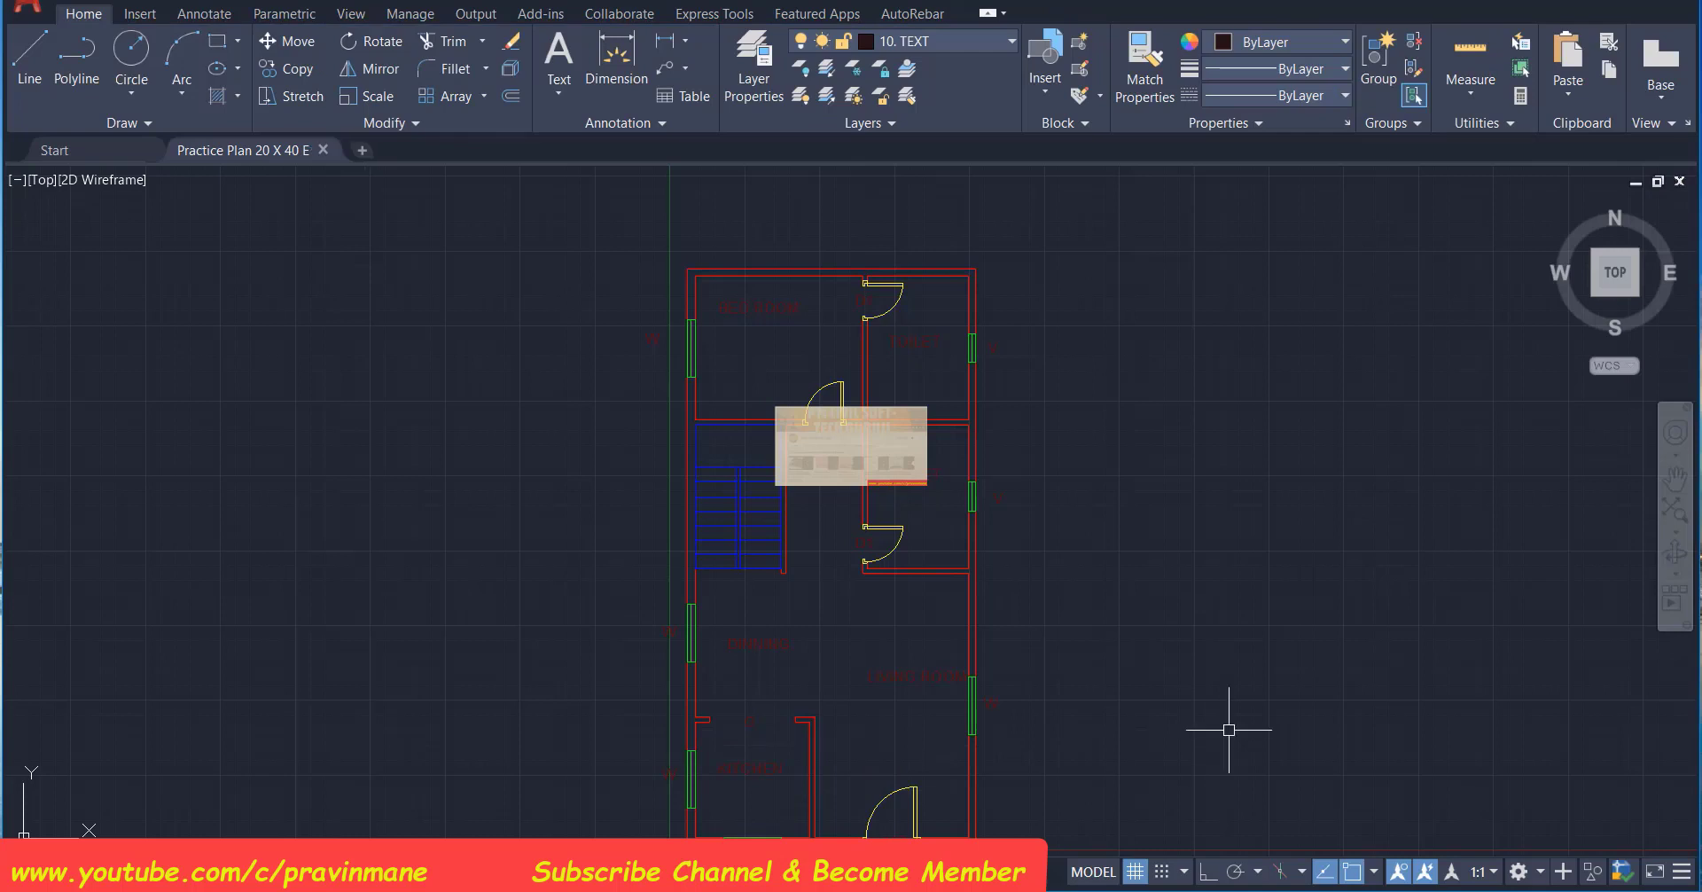
Make 4. CHAJJA the current layer and turn on ortho mode for drawing at the bedroom's outer window
left_click(984, 40)
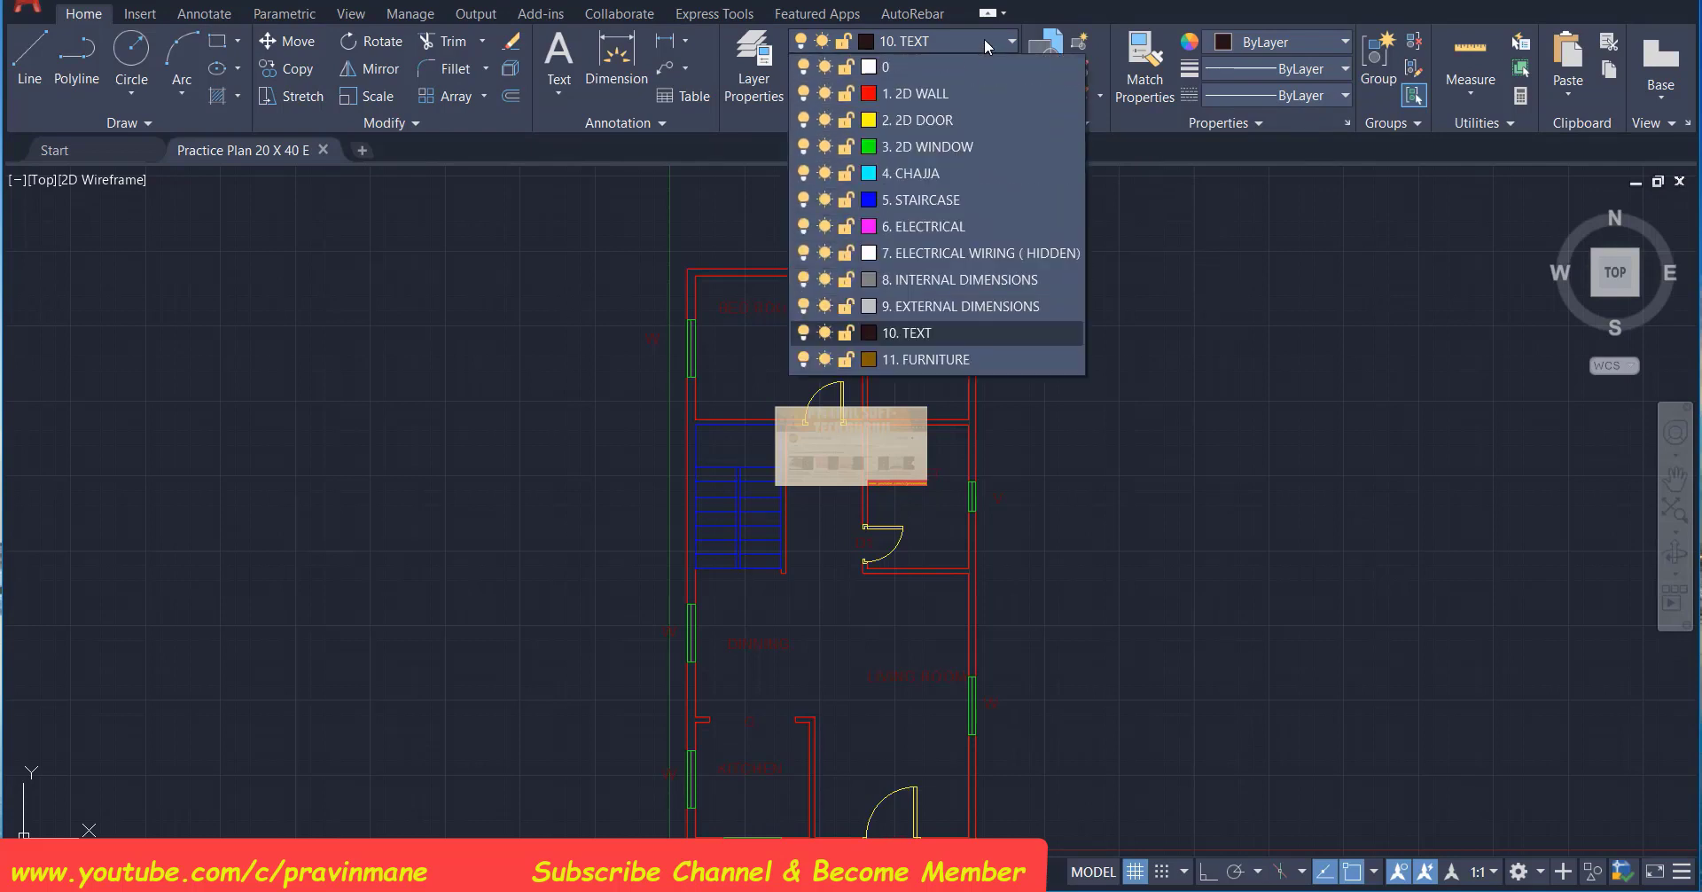
left_click(941, 173)
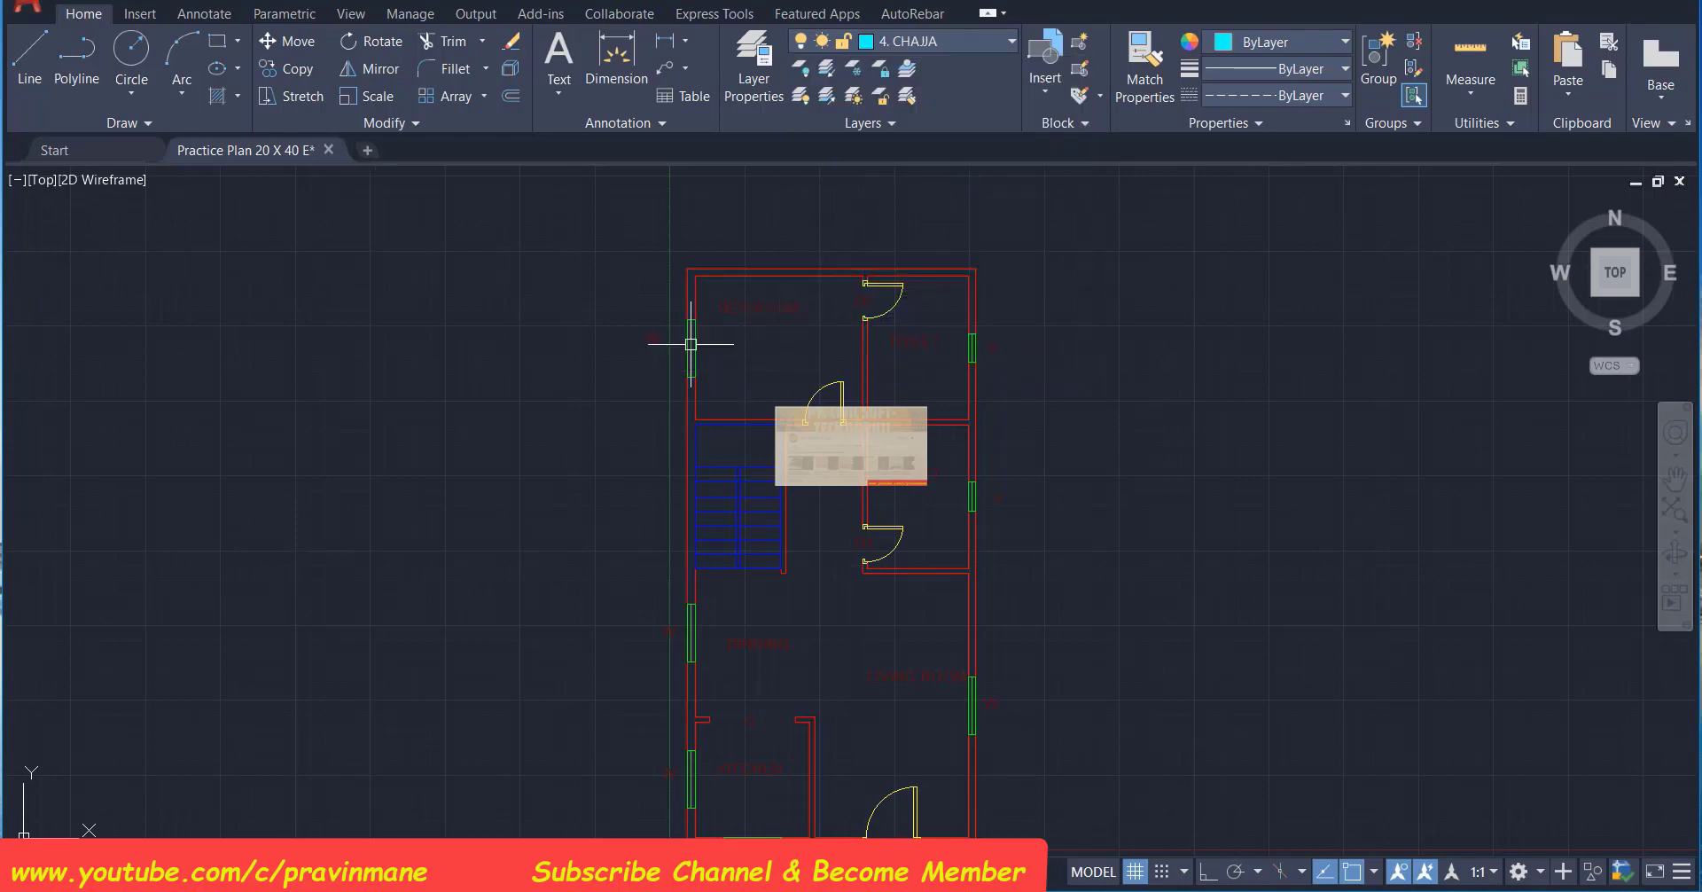
scroll(679, 325, "up", 4)
scroll(677, 323, "up", 4)
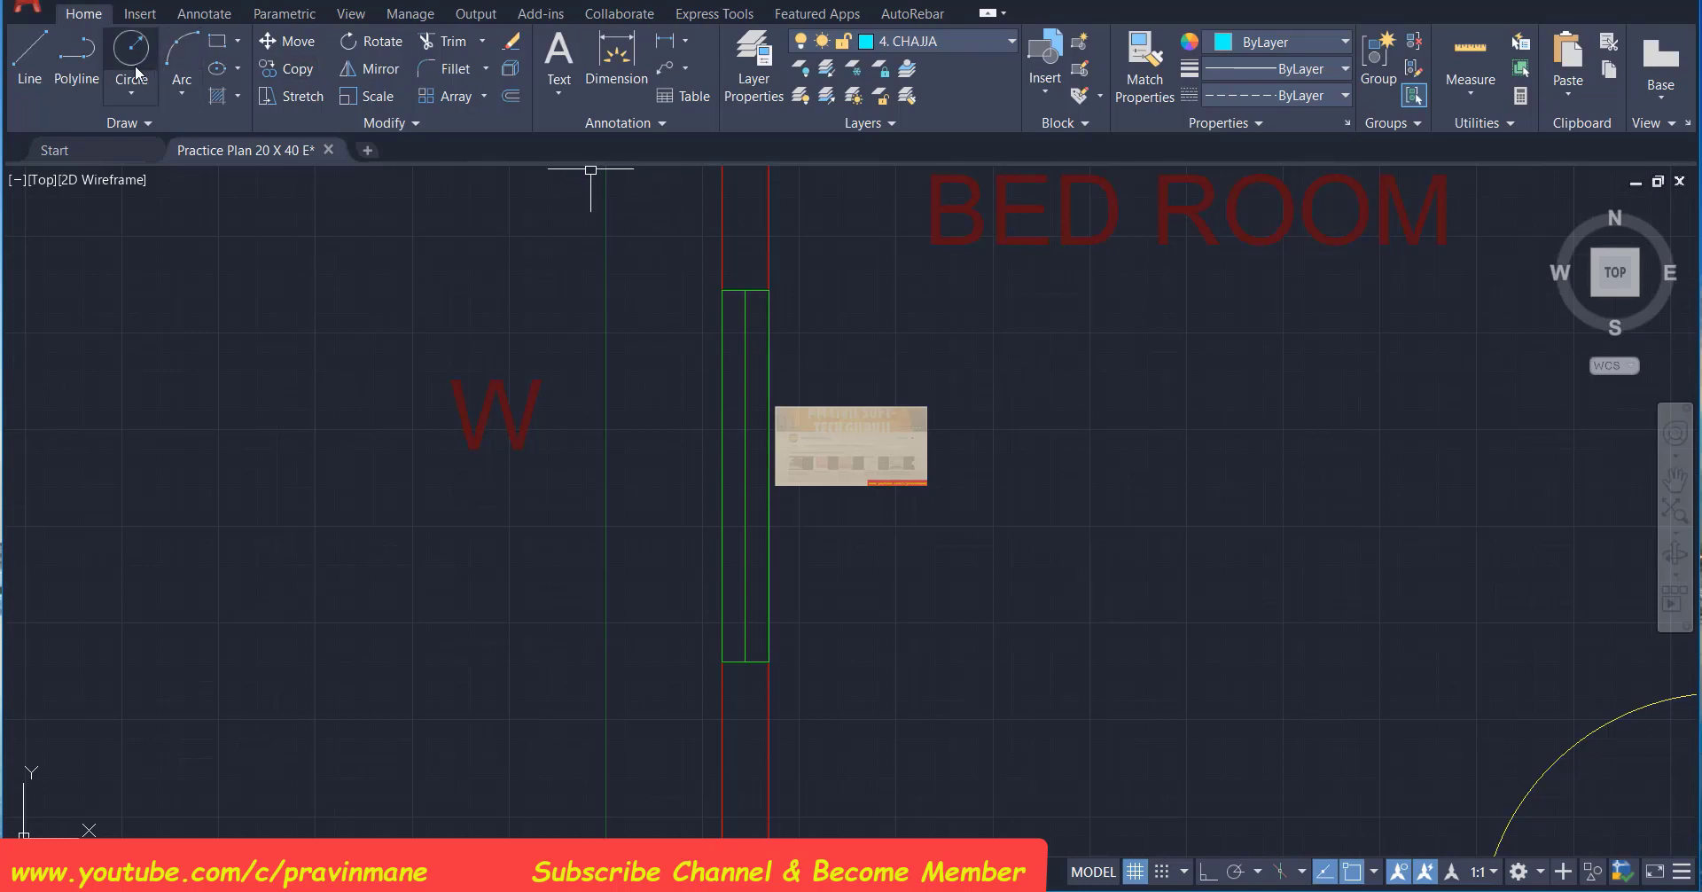
left_click(1209, 872)
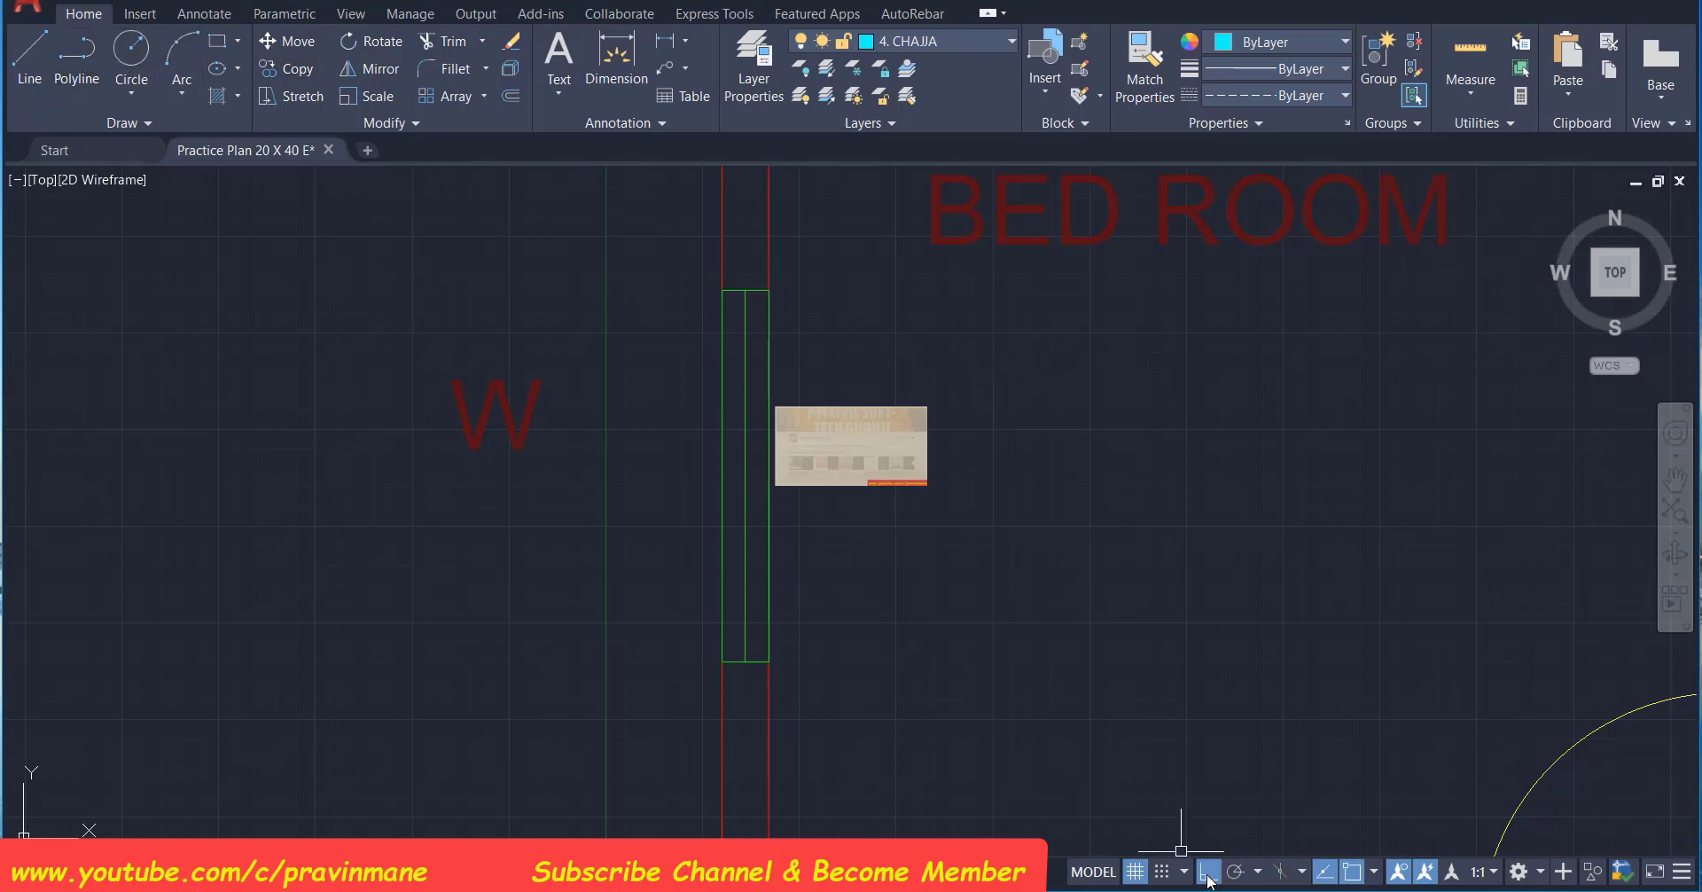
Draw the bedroom window's chajja as a polyline from its upper outer corner: 6" up, 18" outward, 5' down, and back to the wall
left_click(77, 58)
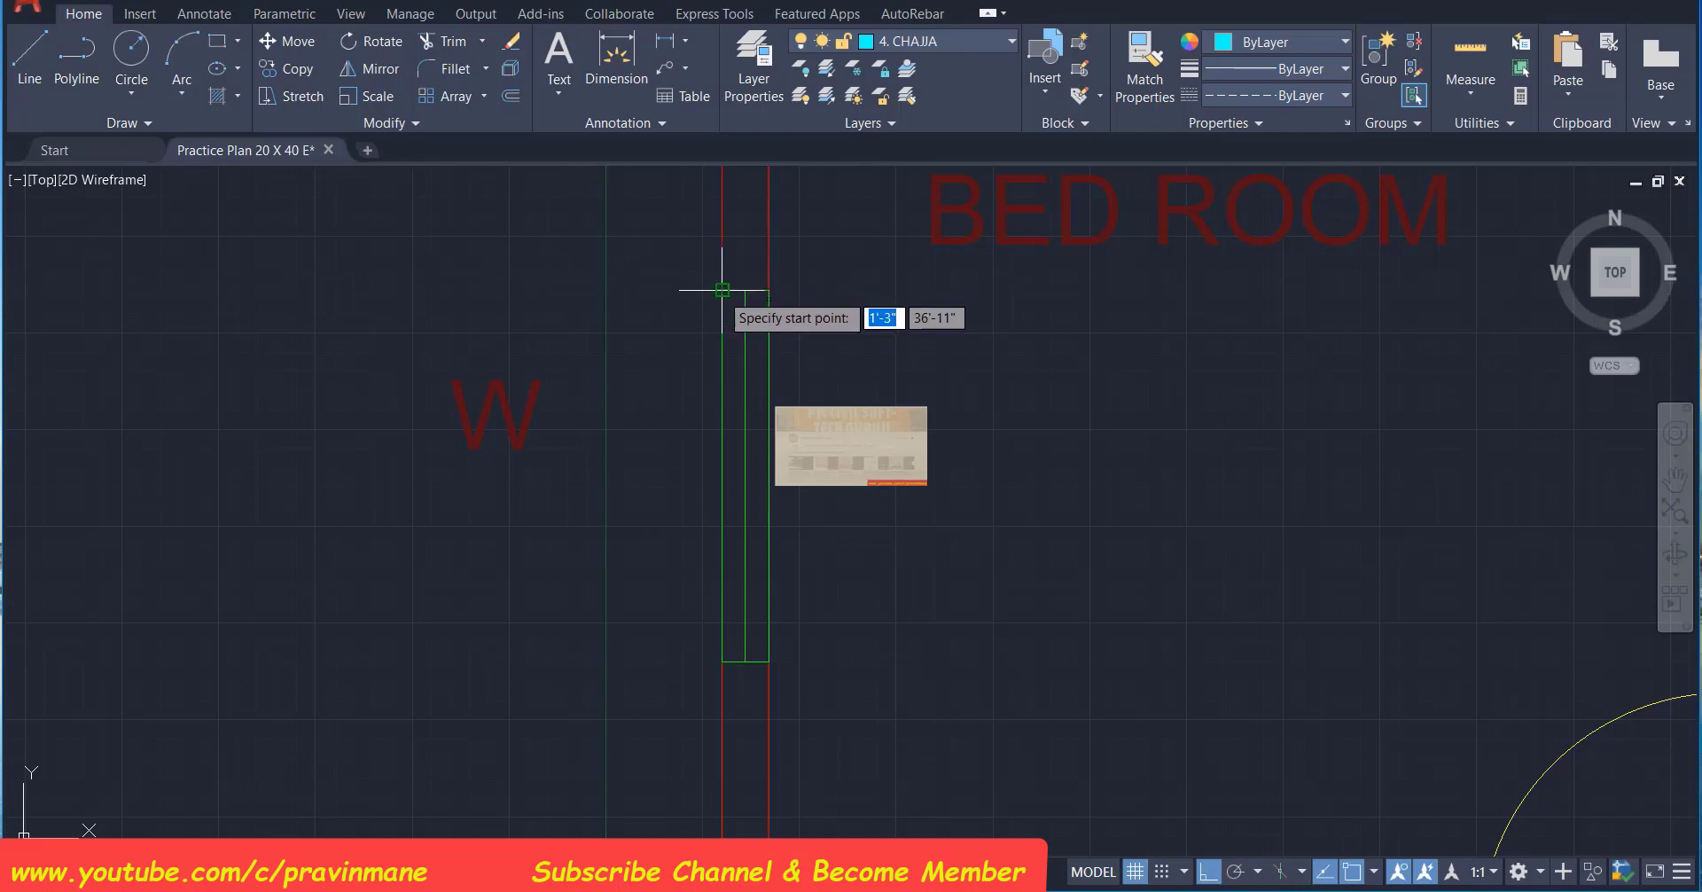
left_click(721, 289)
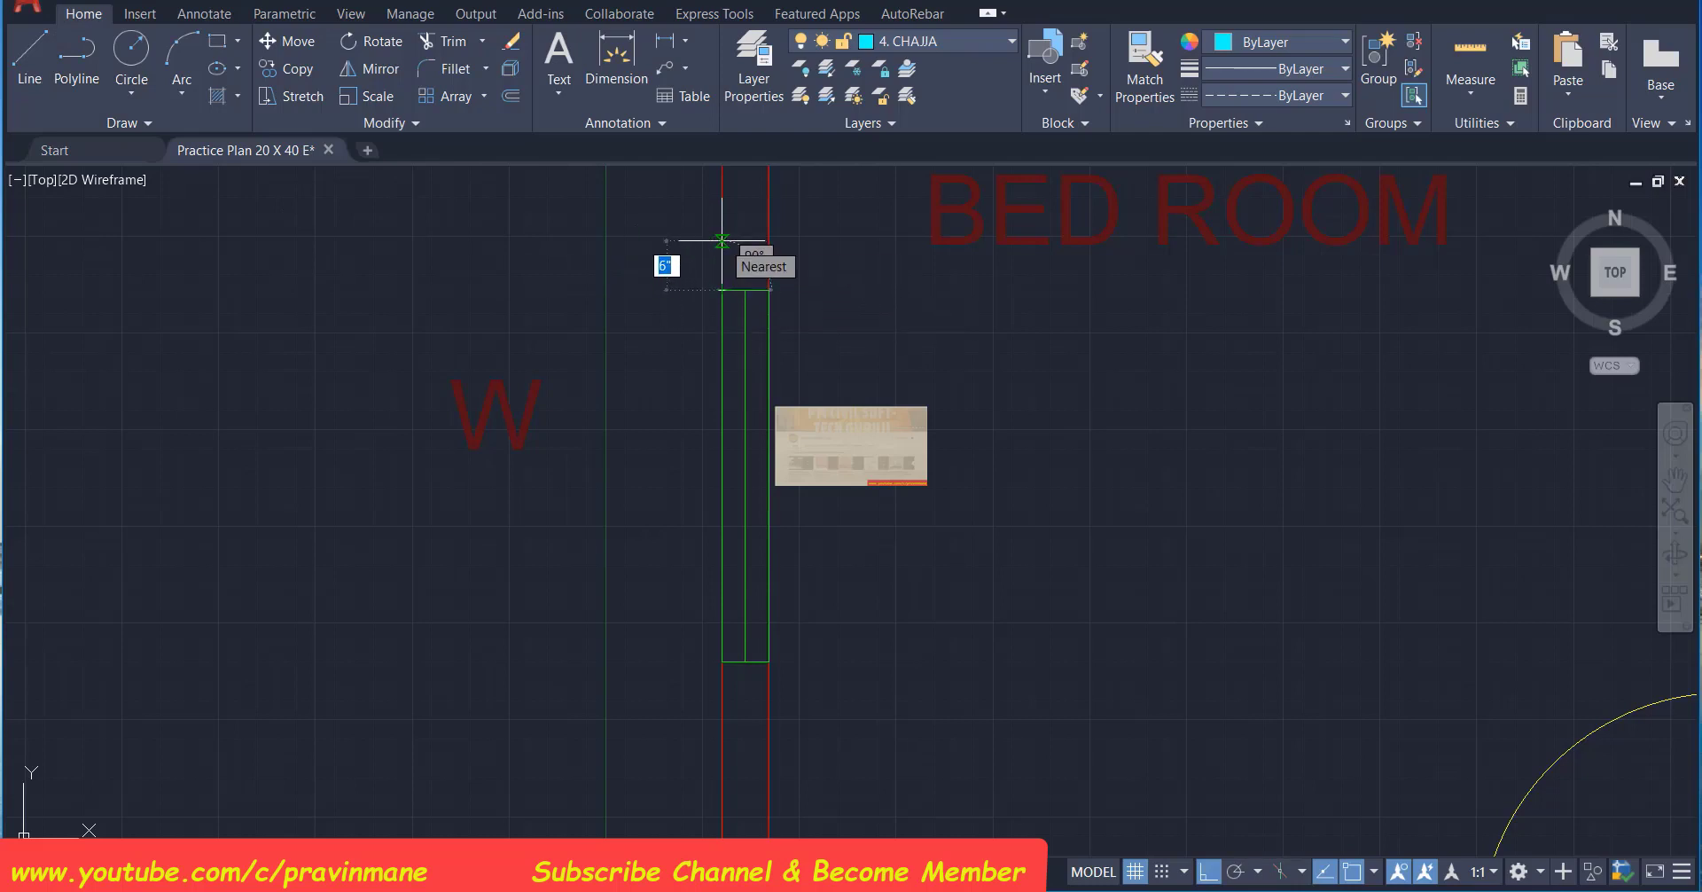
left_click(721, 240)
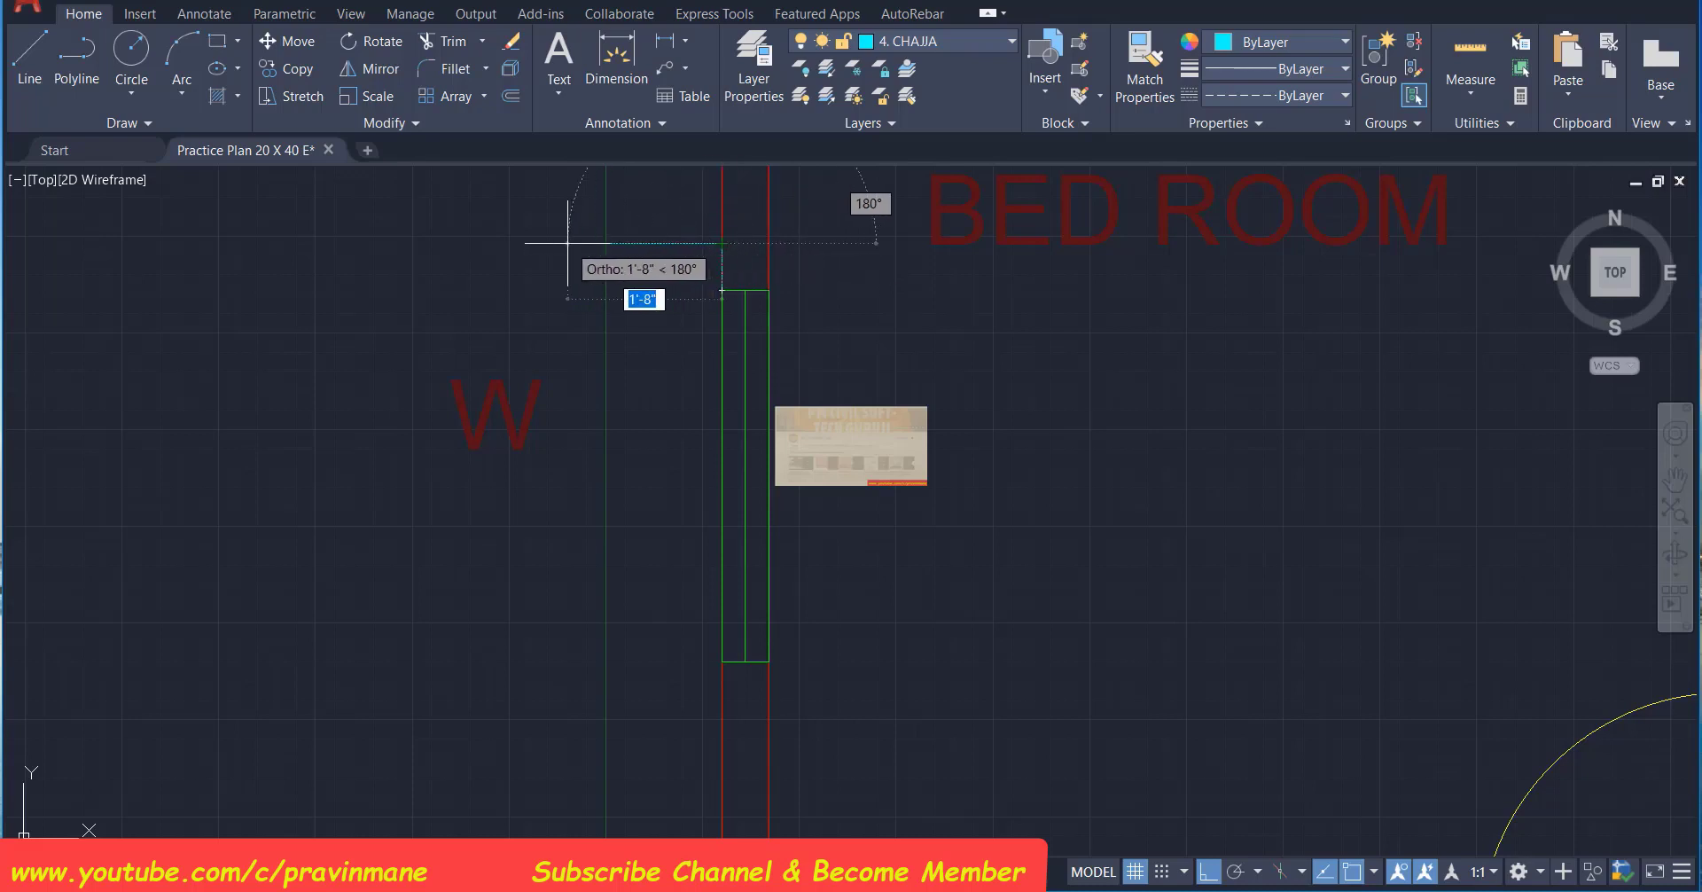
type("18")
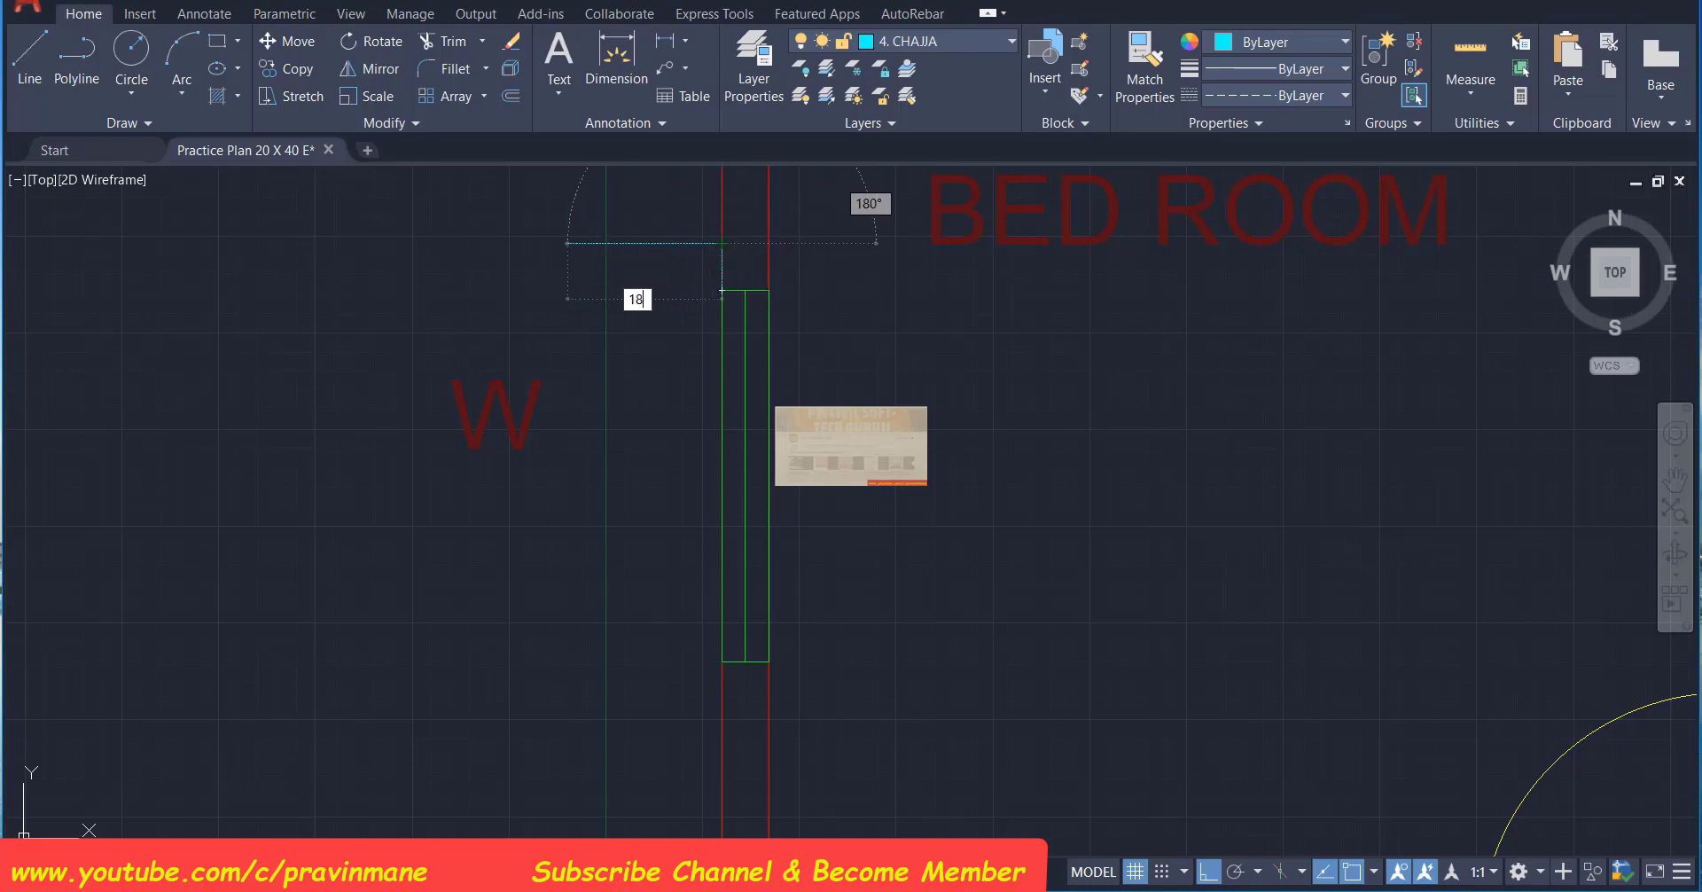
key("Return")
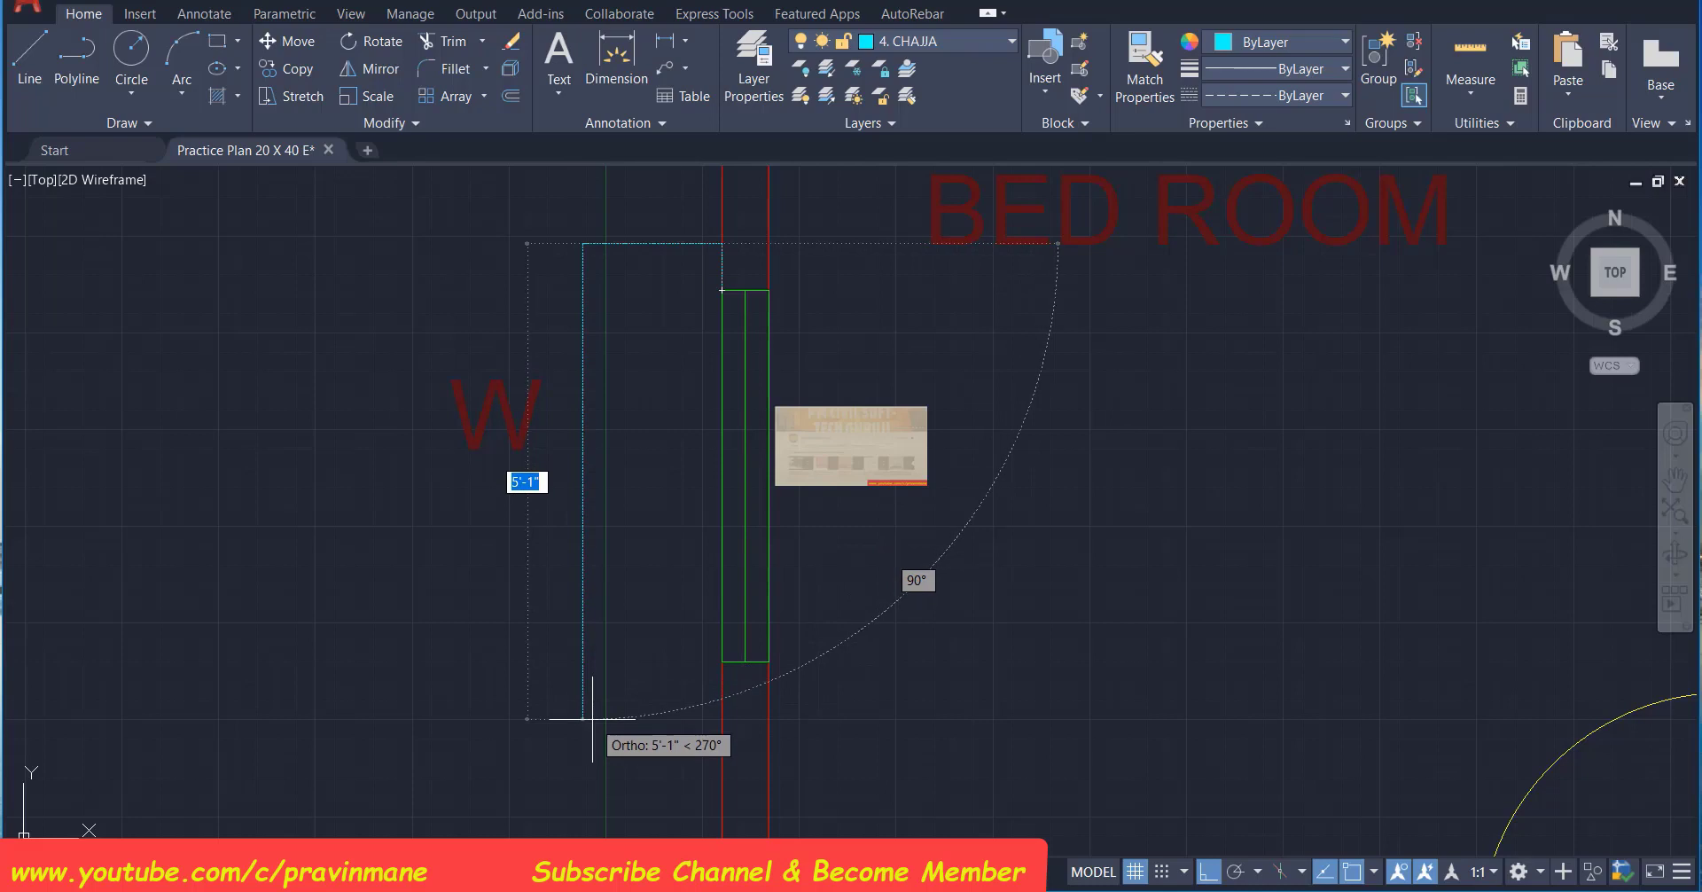
type("5")
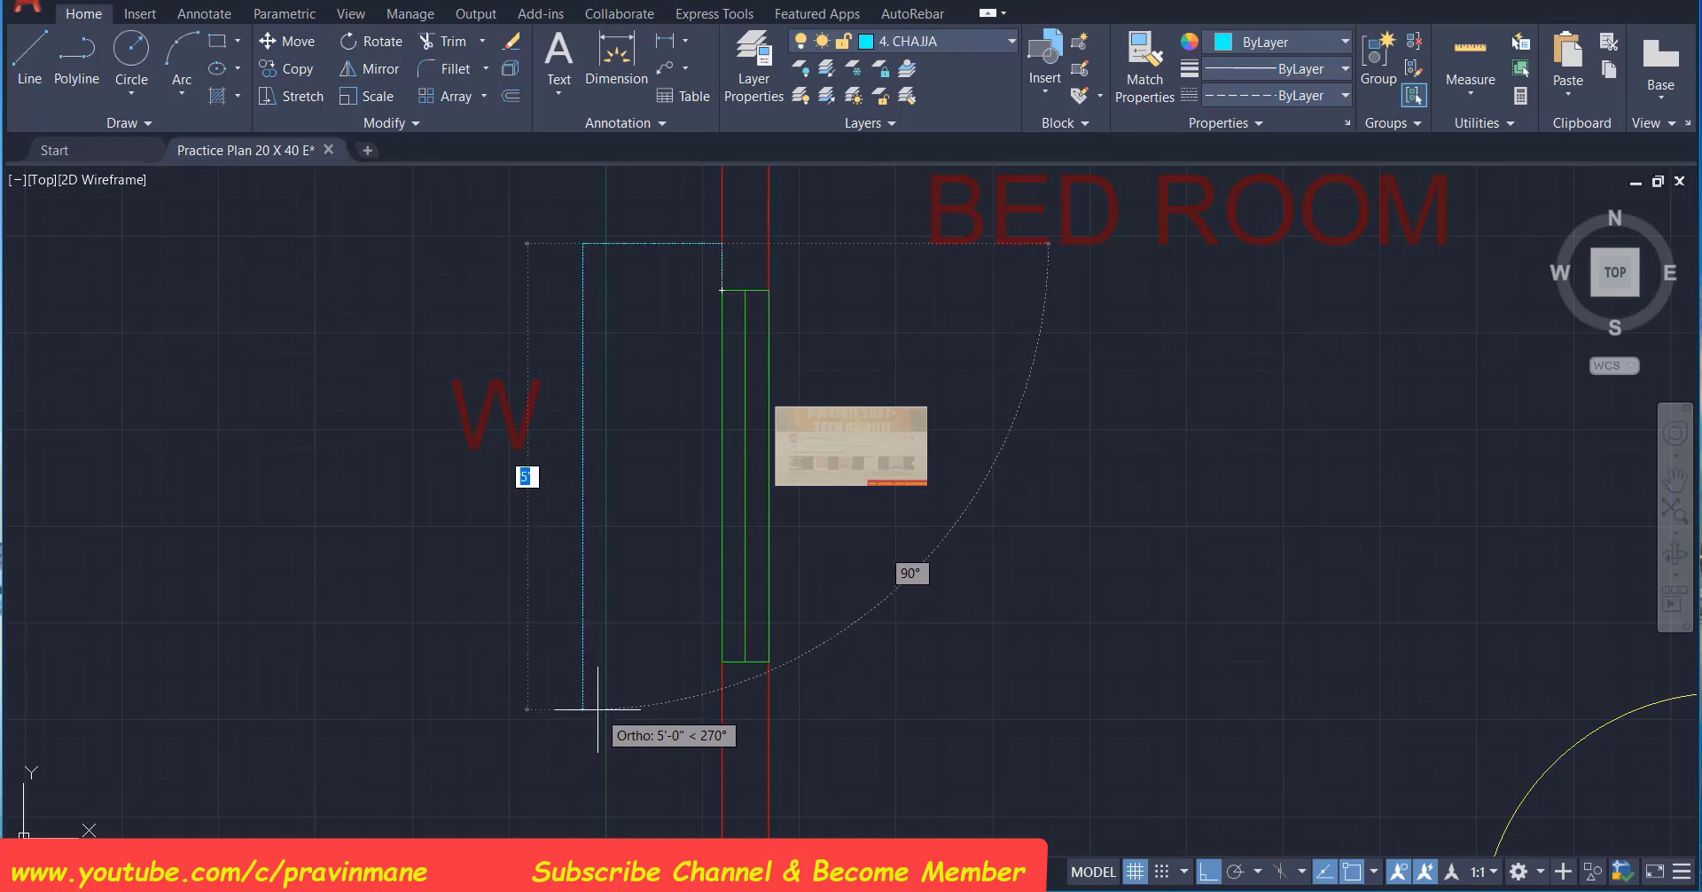
type("'")
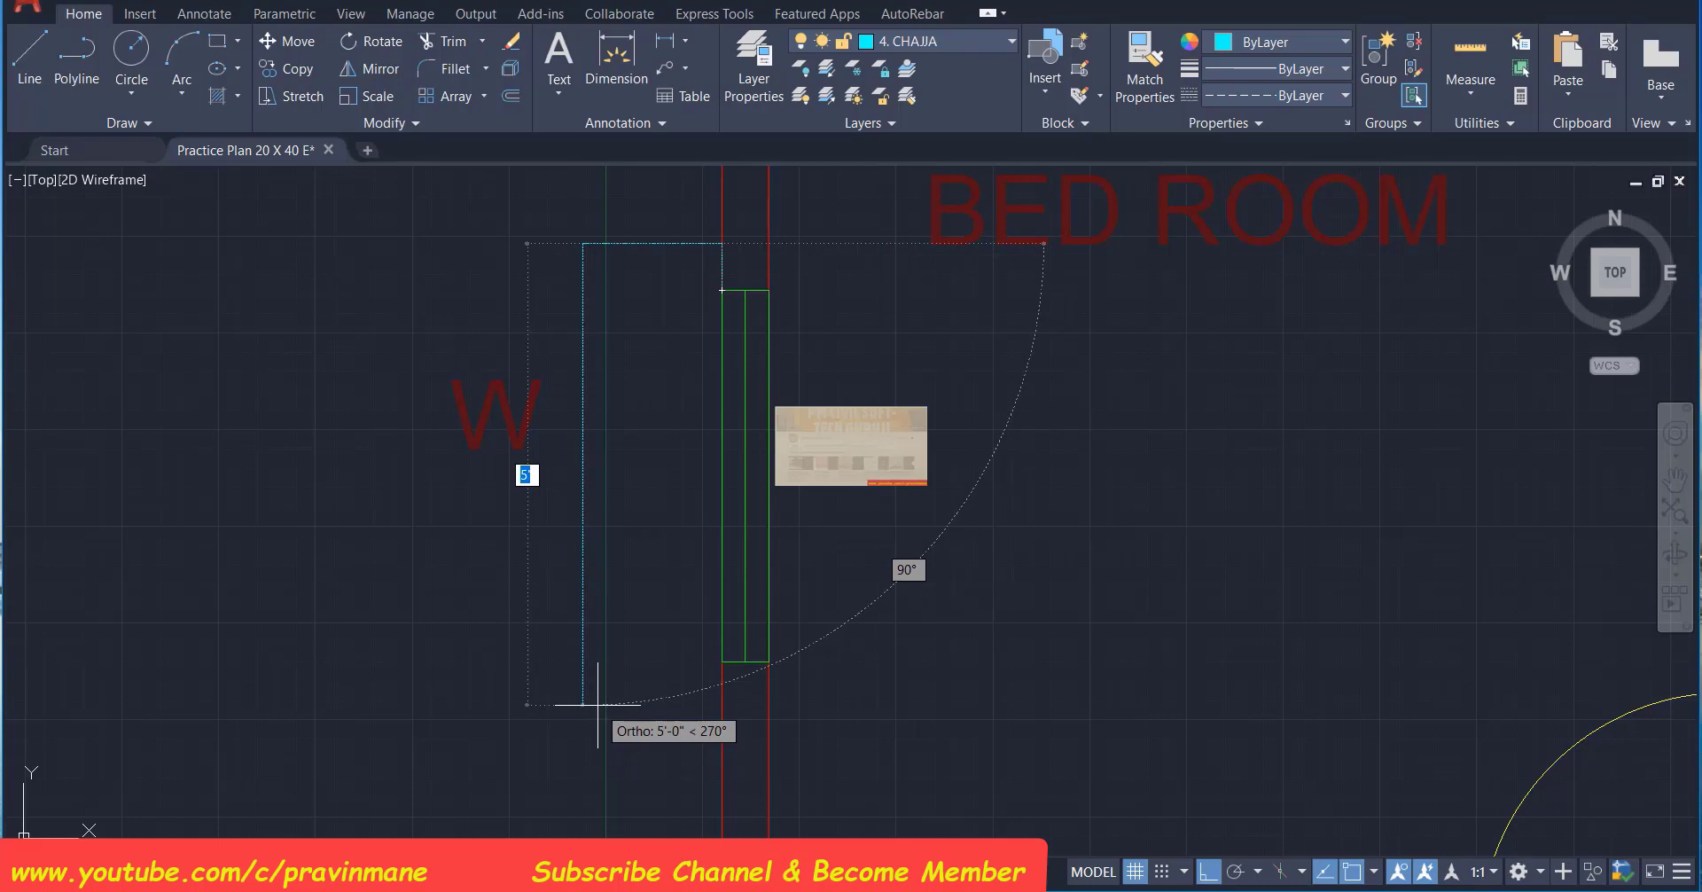
key("Return")
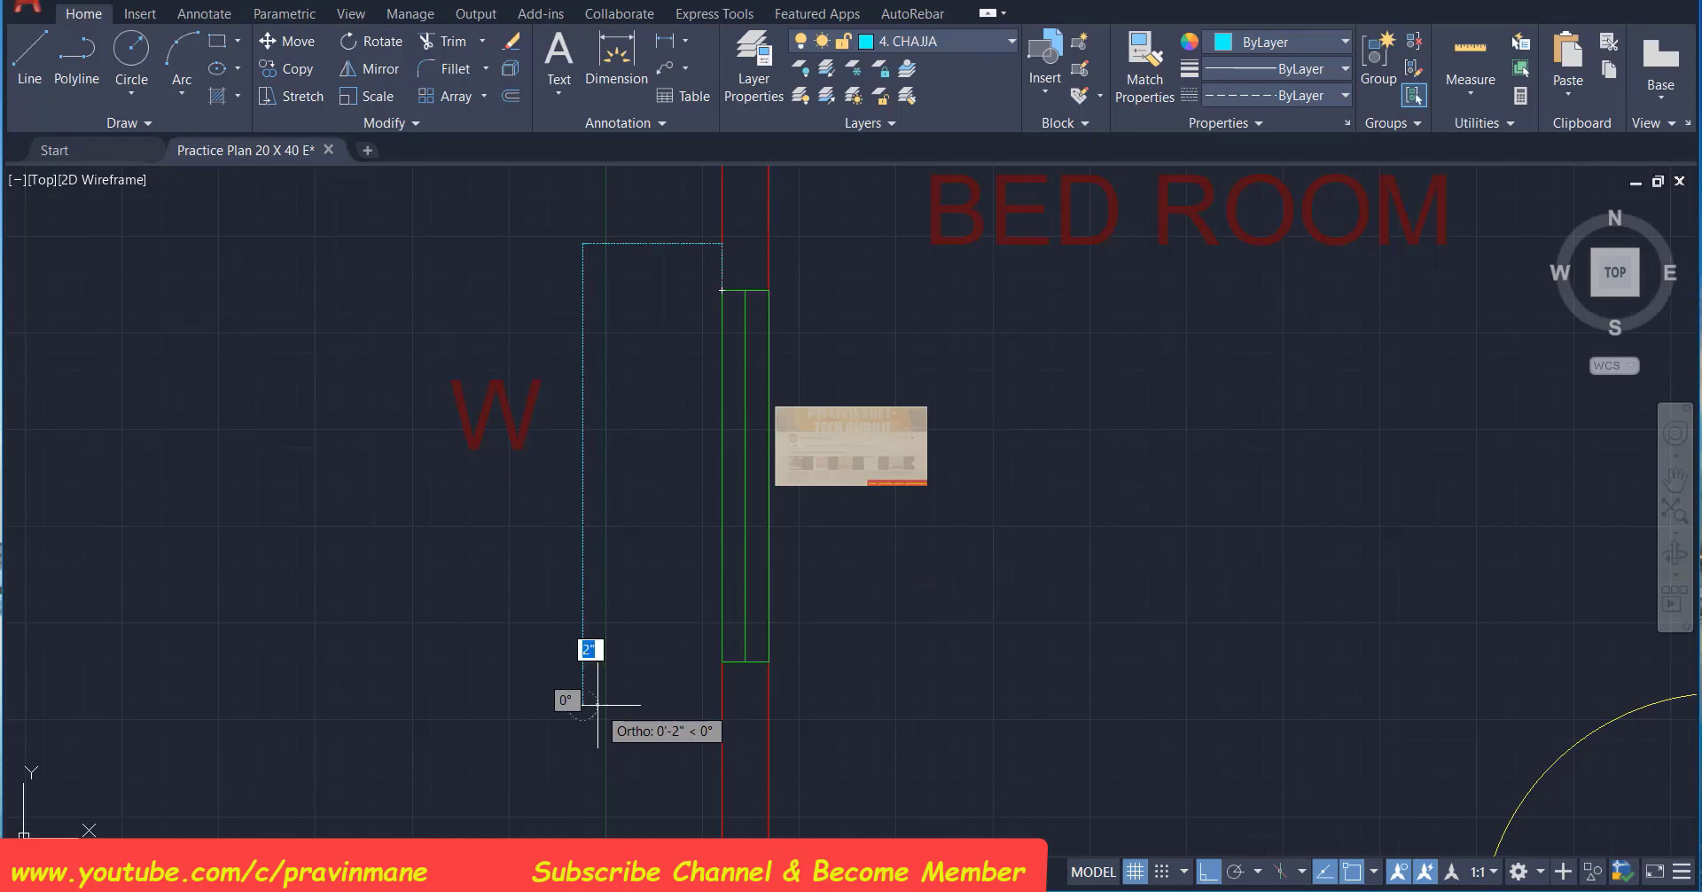
left_click(721, 706)
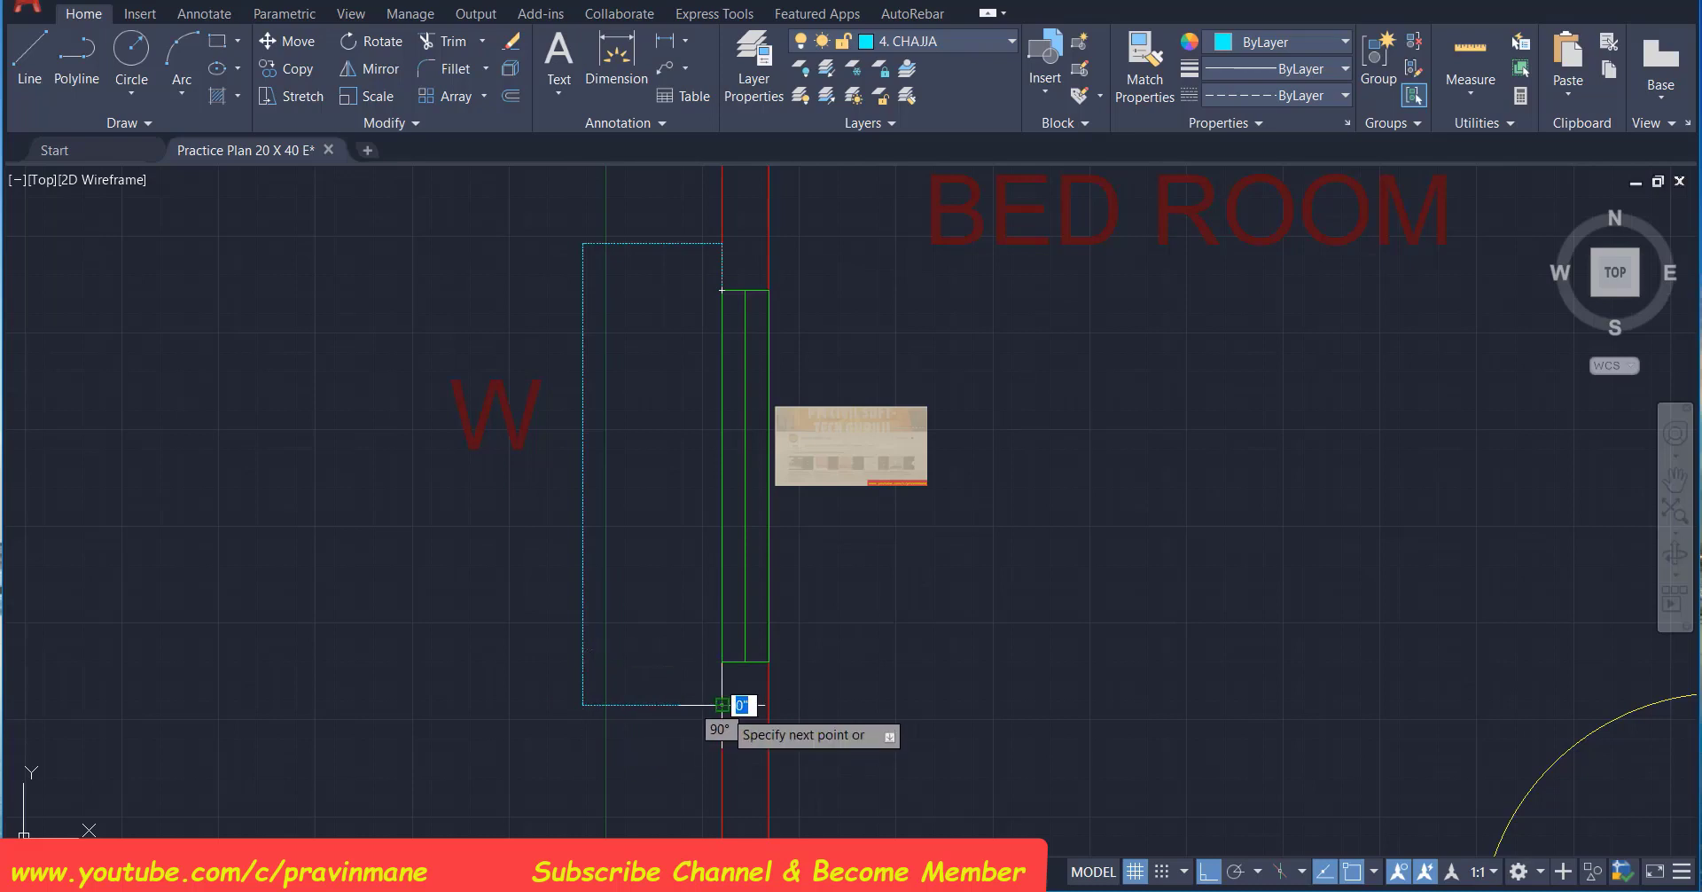
key("Escape")
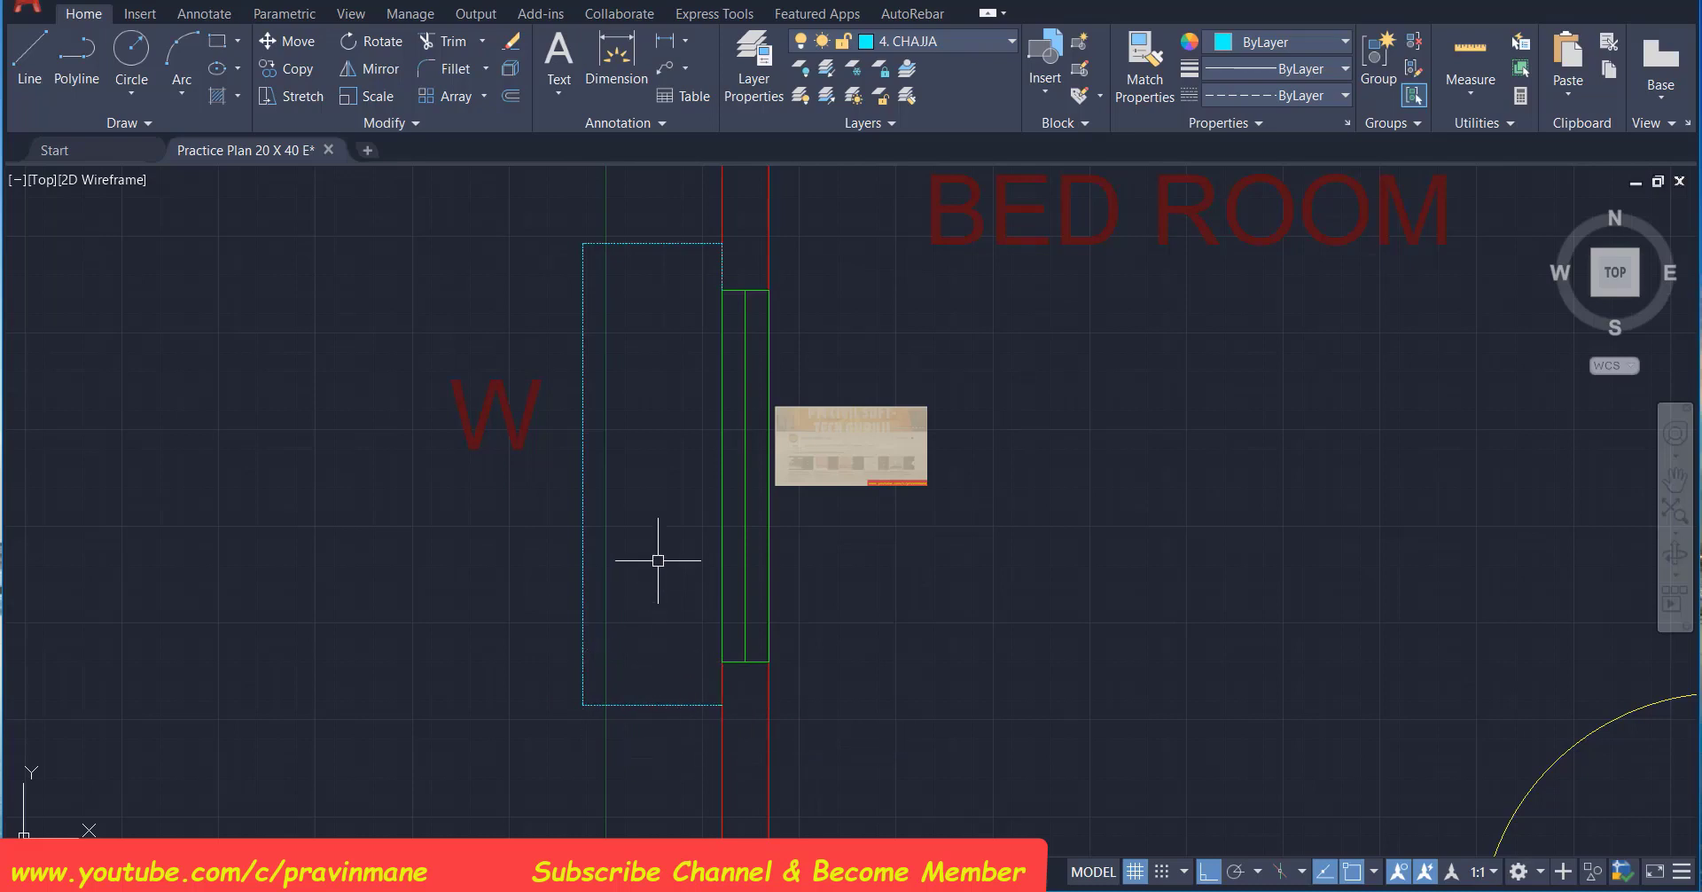
Explode the bedroom chajja outline and delete its short 6" segment lying on the wall
left_click(641, 241)
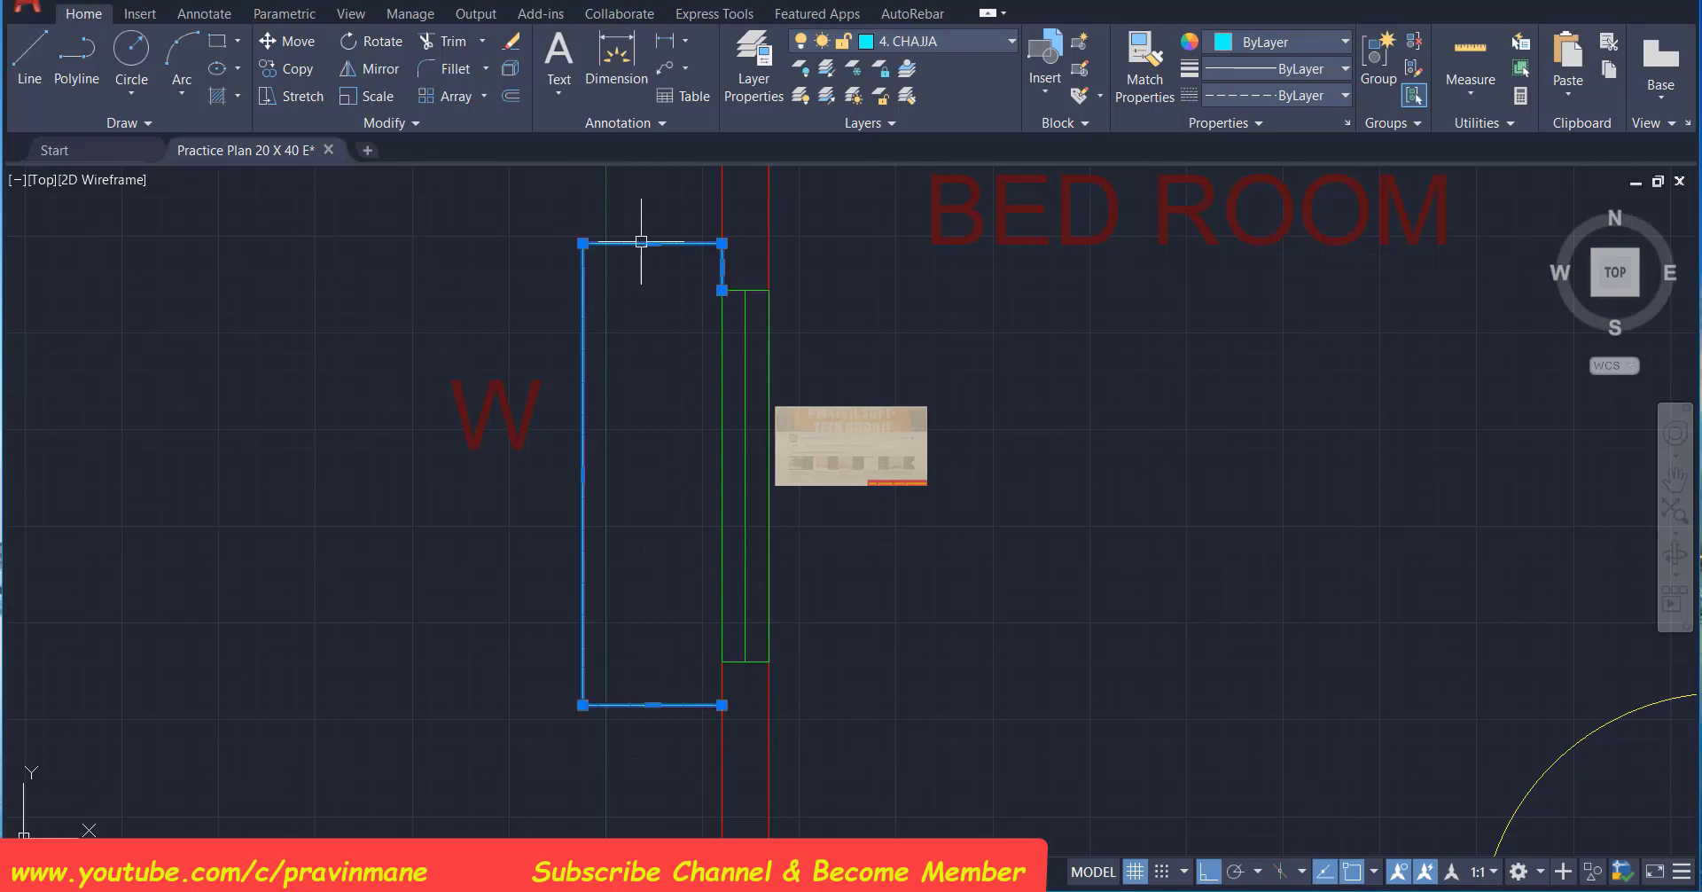
left_click(510, 70)
left_click(722, 266)
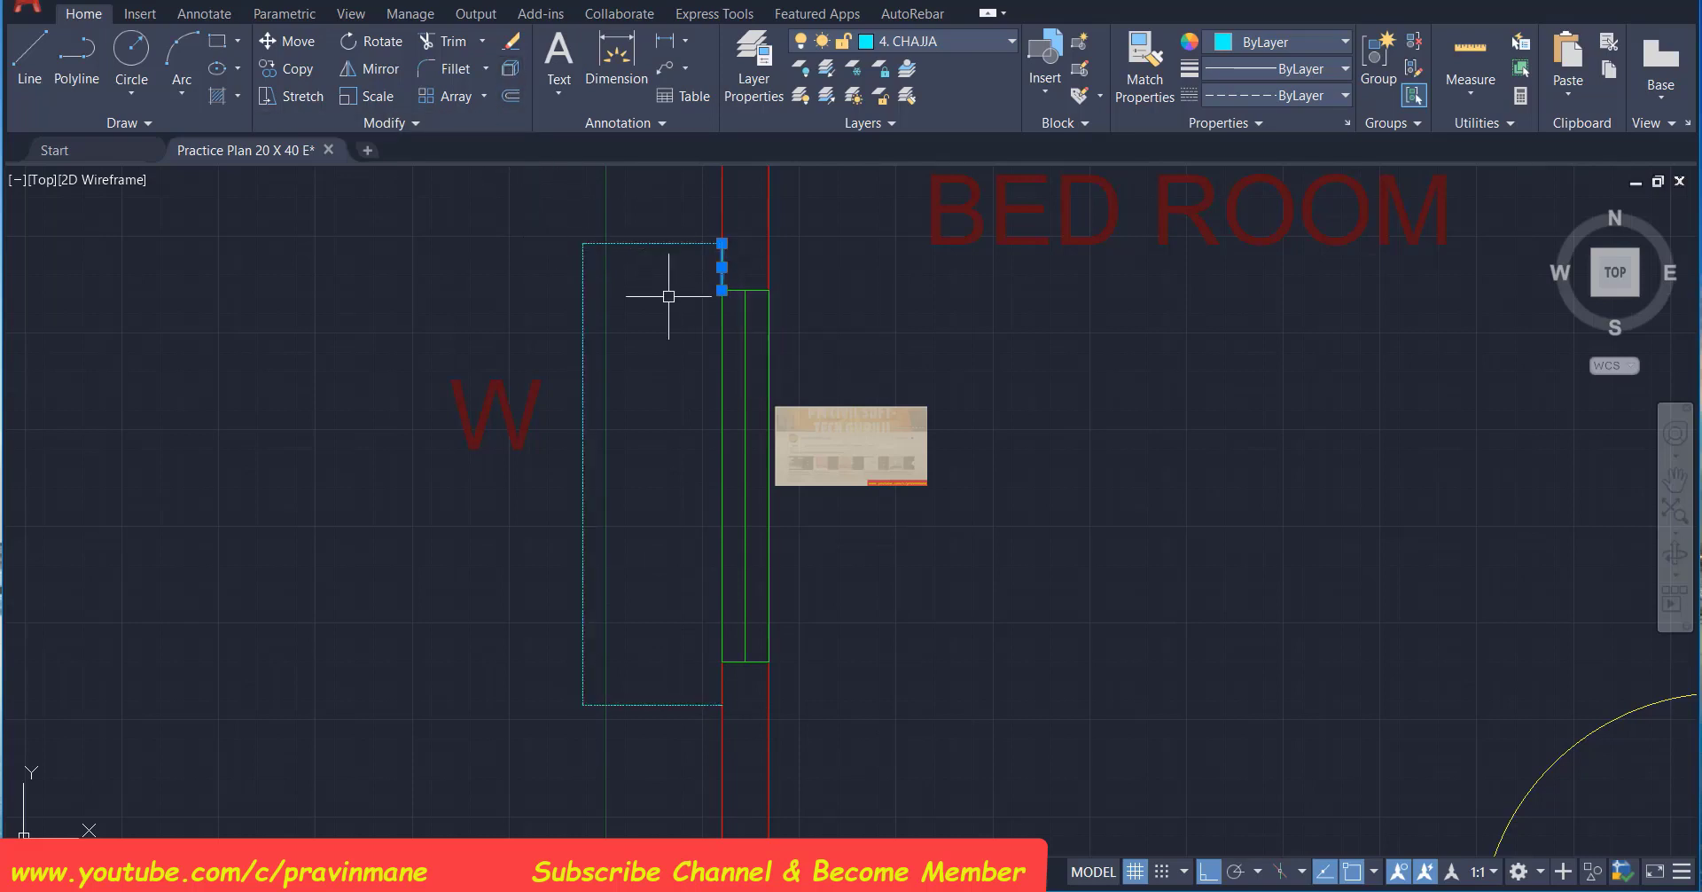
key("Escape")
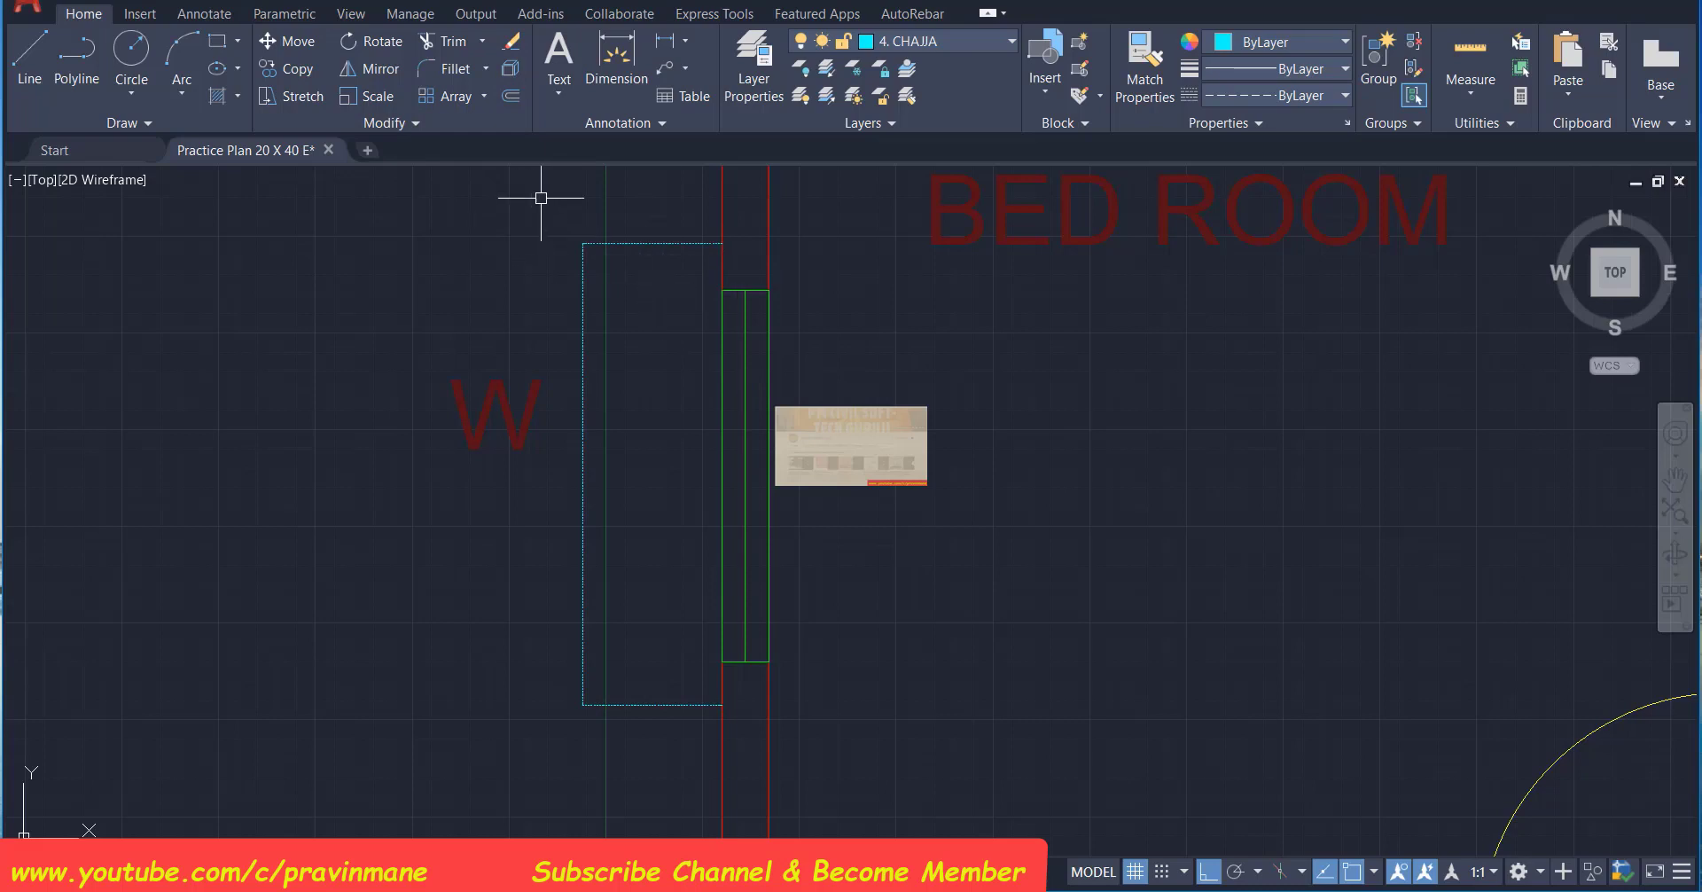
Copy the three chajja lines from the bedroom window's upper outer corner to the matching corner of the dining area's window
left_click(543, 198)
left_click(688, 712)
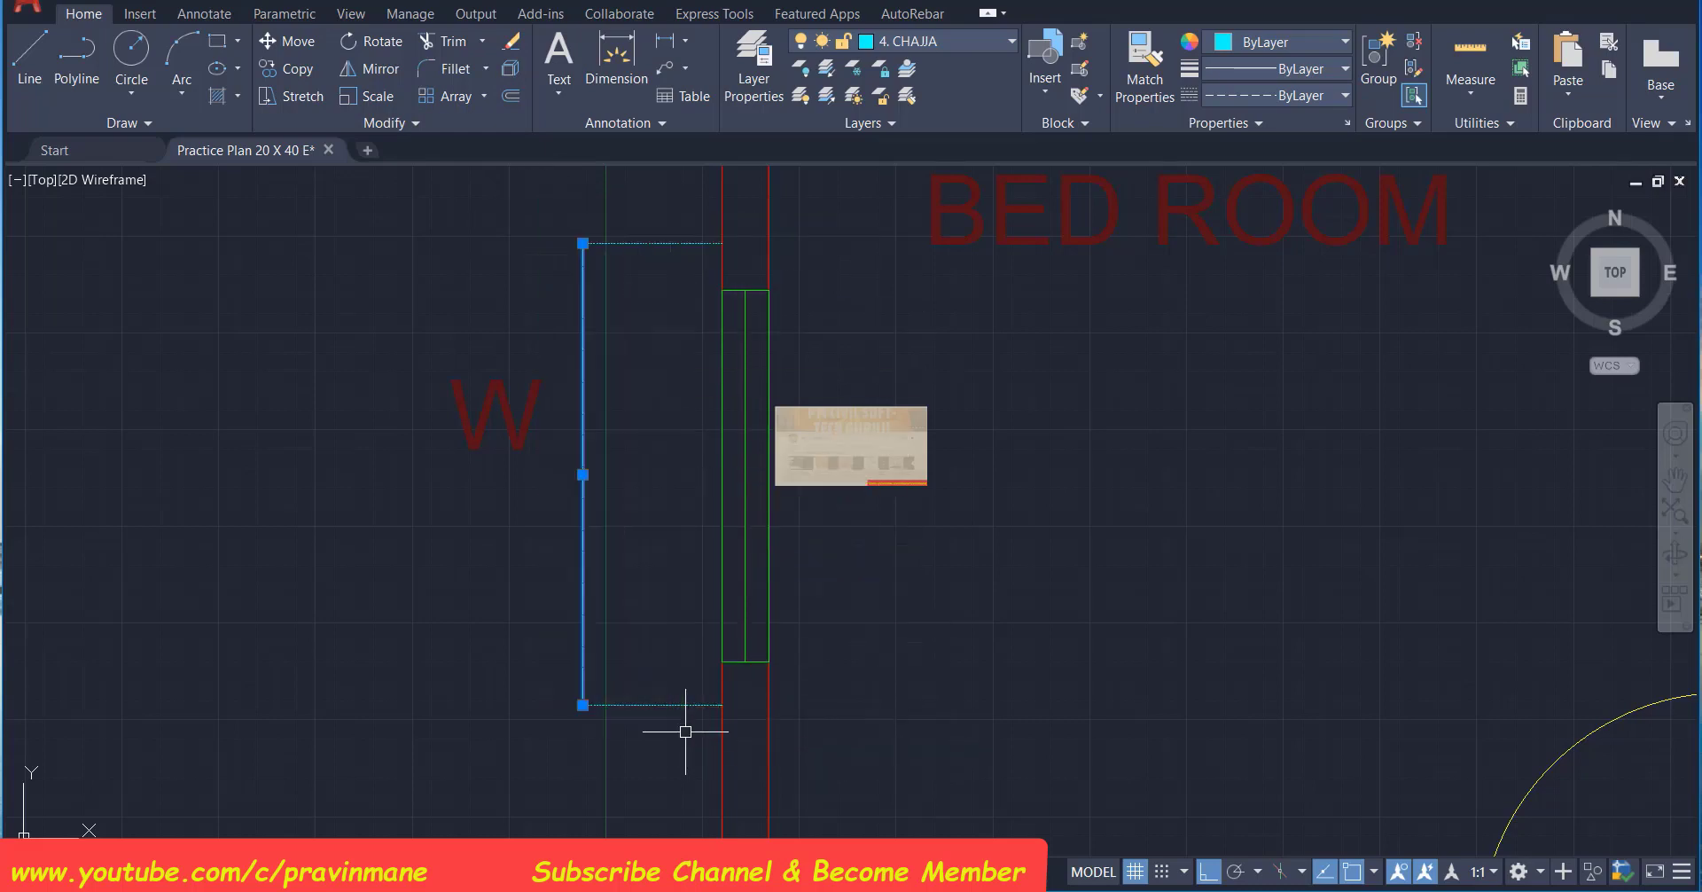
left_click(659, 244)
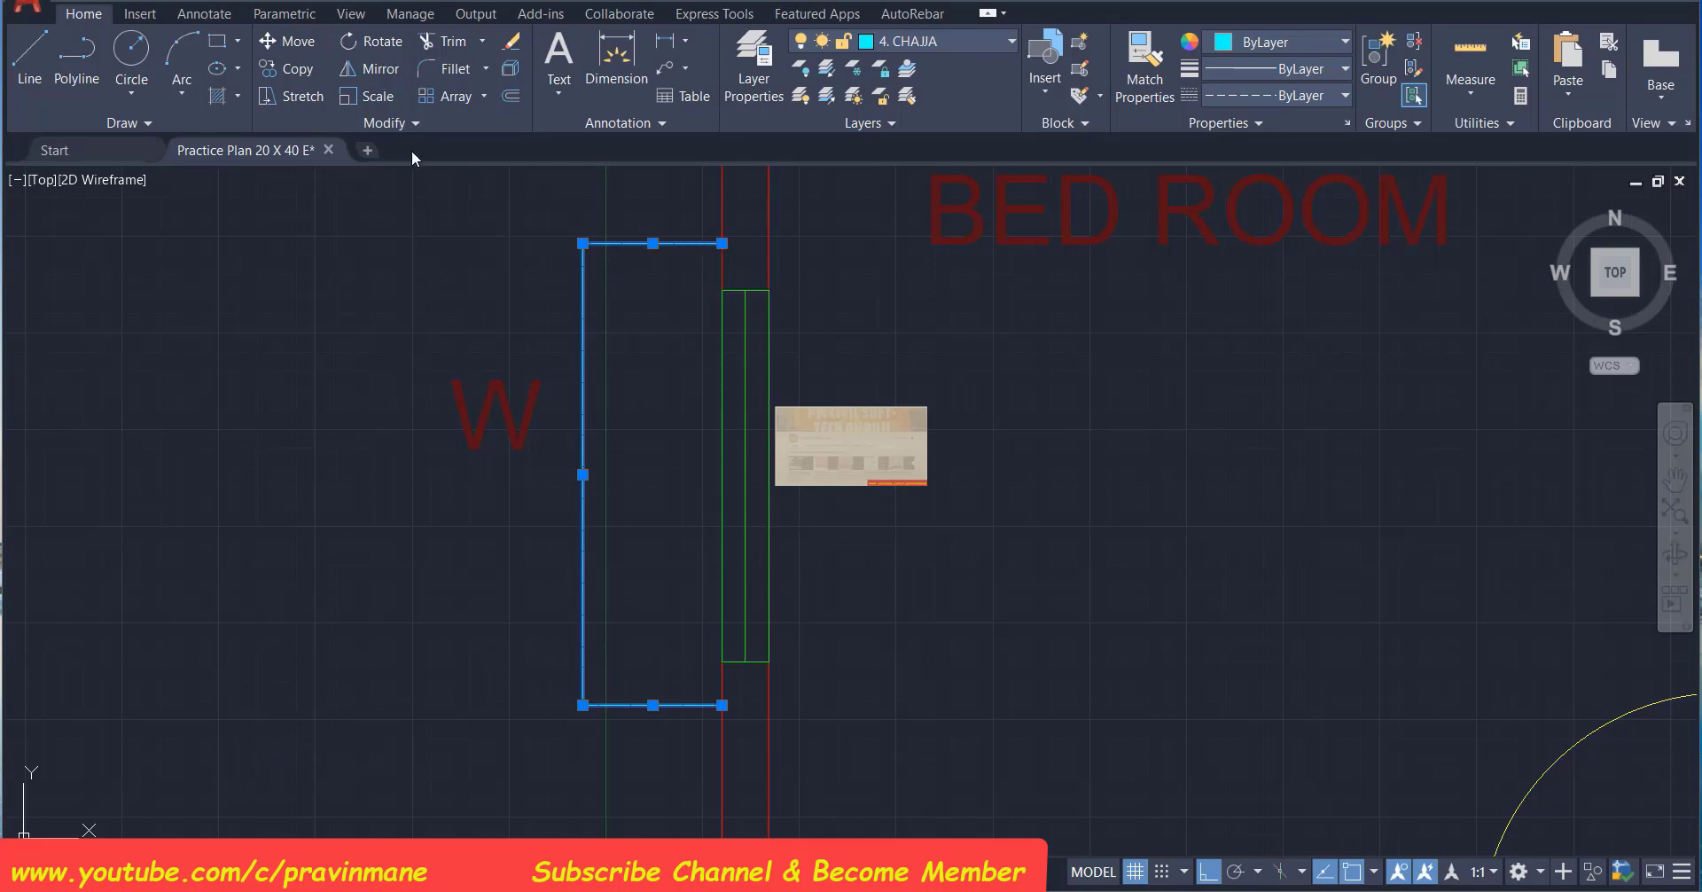
left_click(305, 71)
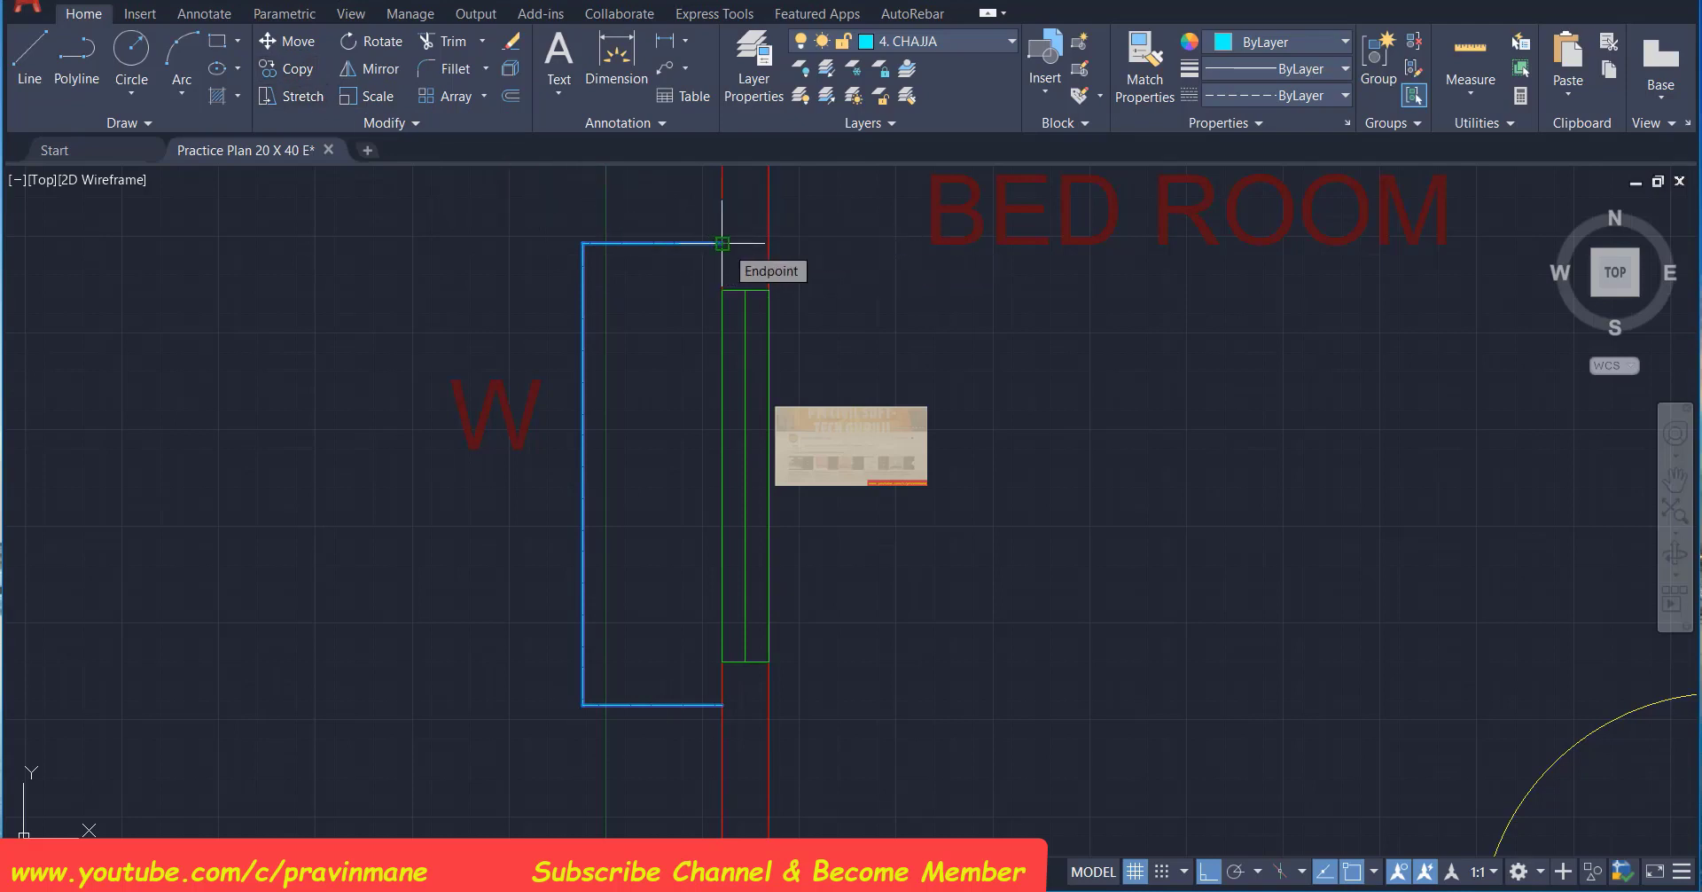
left_click(723, 289)
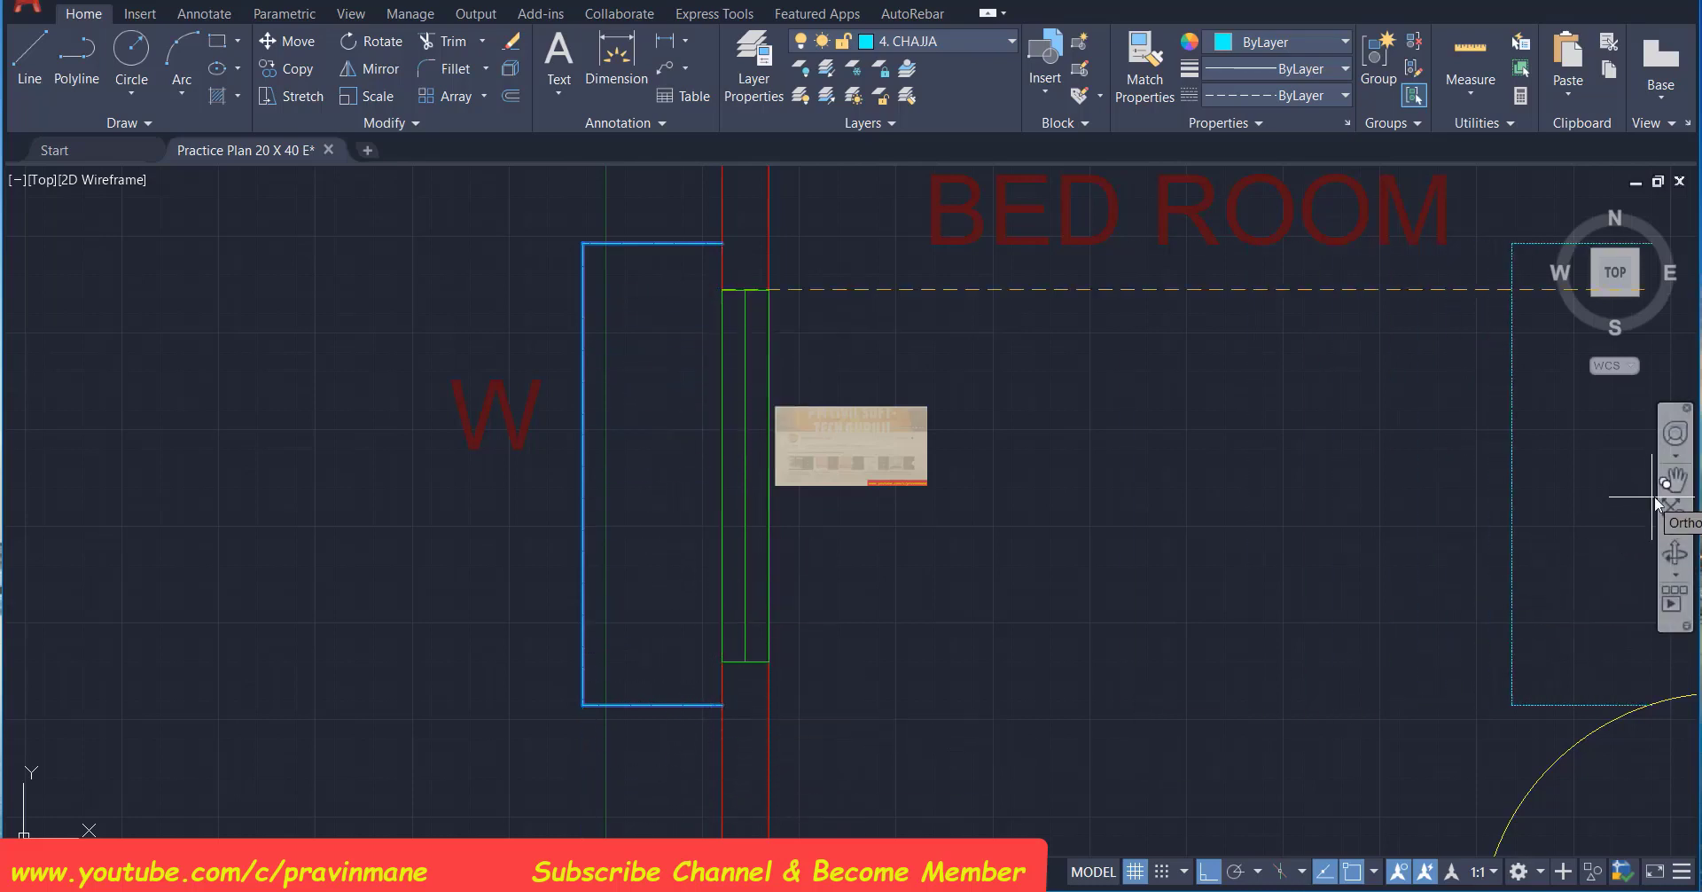
left_click(1675, 479)
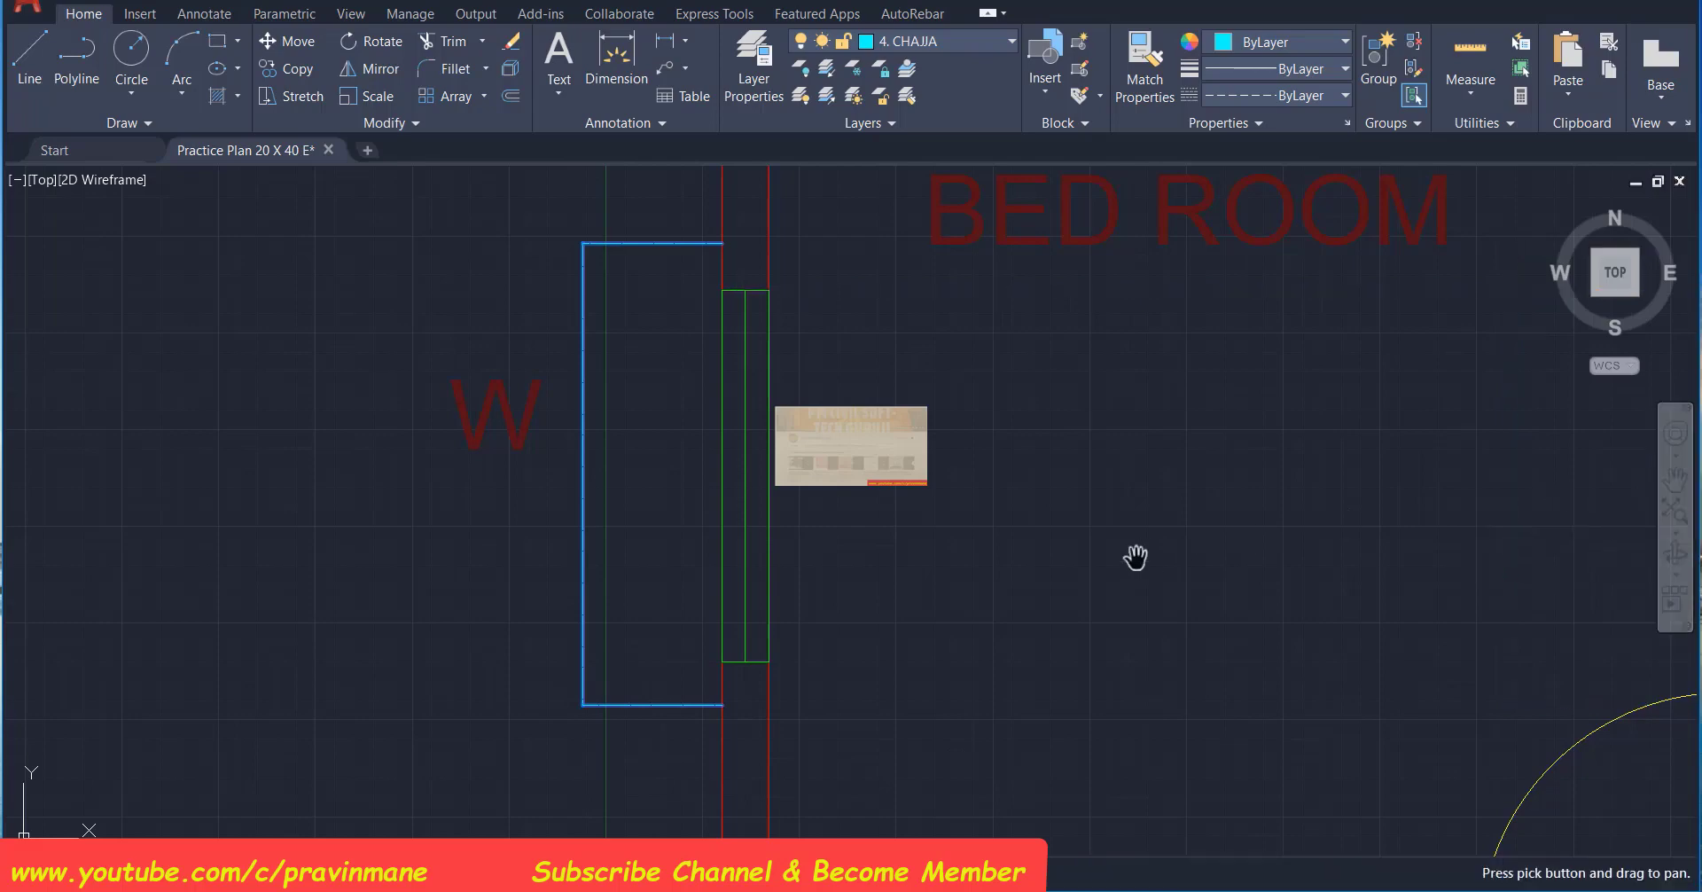
left_click_drag(1129, 559, 1131, 373)
scroll(949, 647, "up", 2)
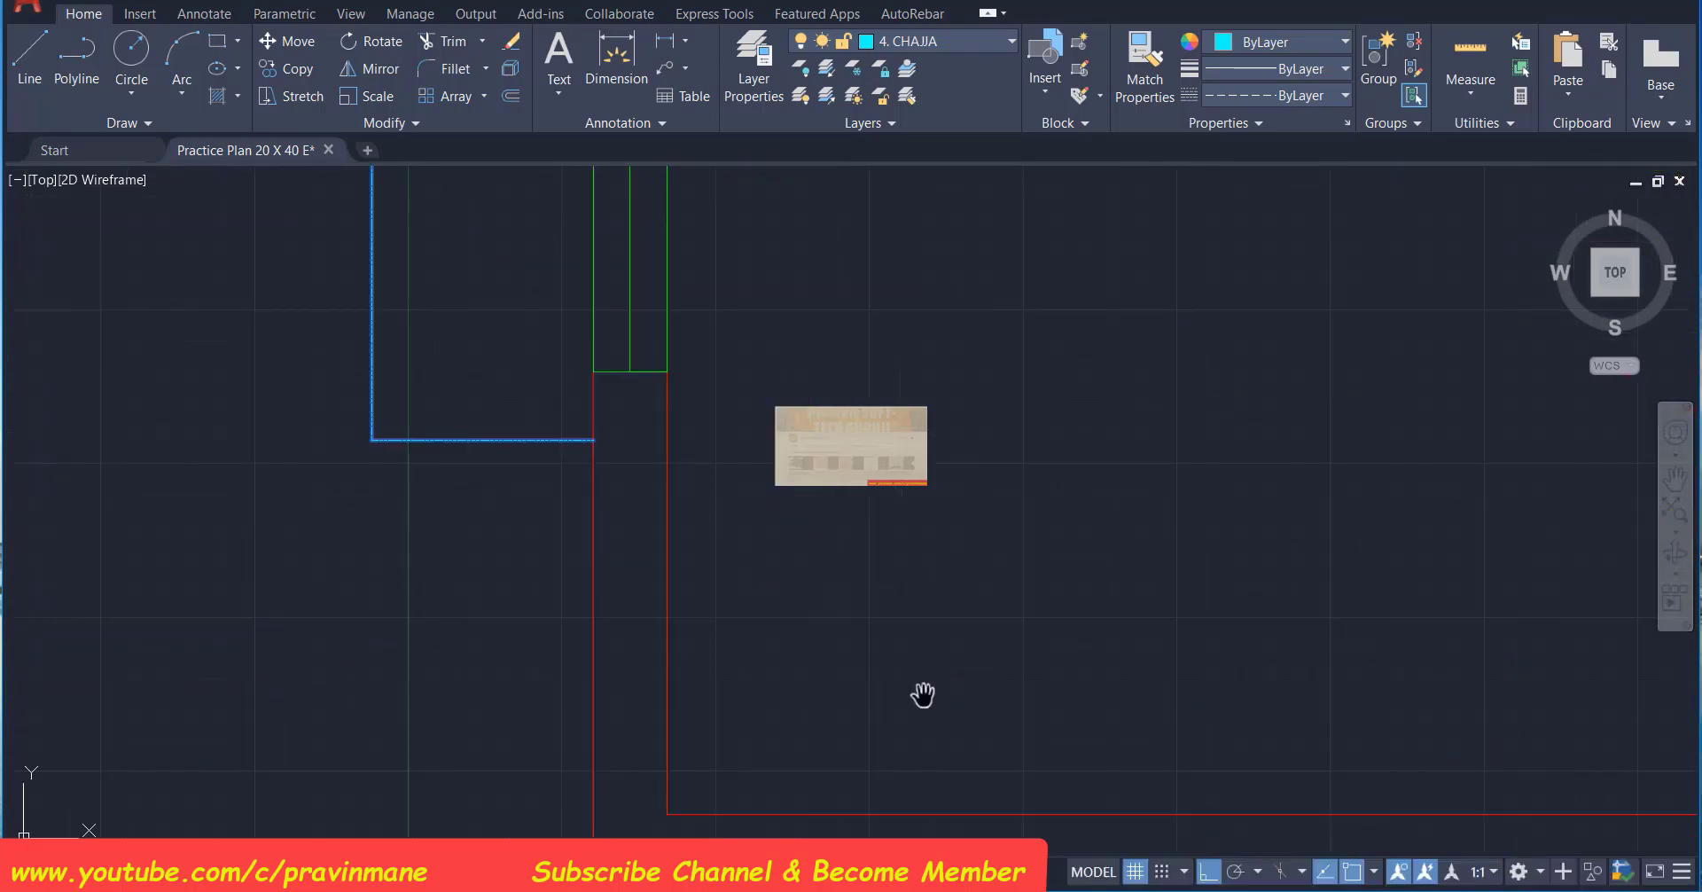
scroll(922, 694, "down", 3)
left_click_drag(922, 694, 923, 430)
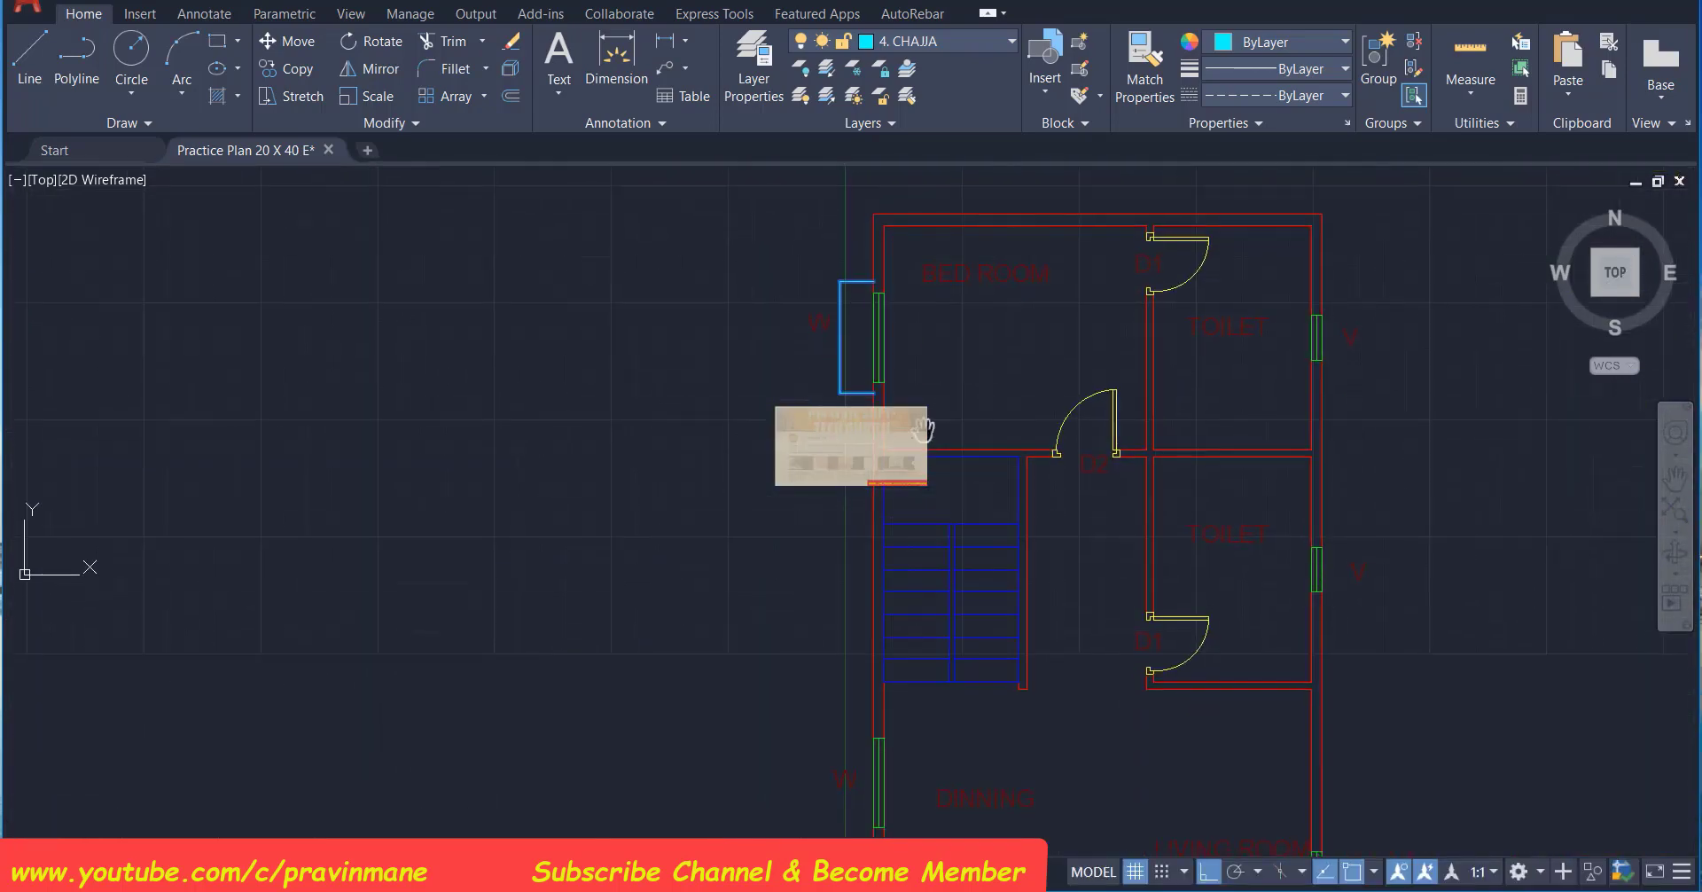
mouse_move(878, 642)
left_mouse_down()
mouse_move(882, 450)
mouse_move(881, 482)
mouse_move(864, 482)
left_mouse_up()
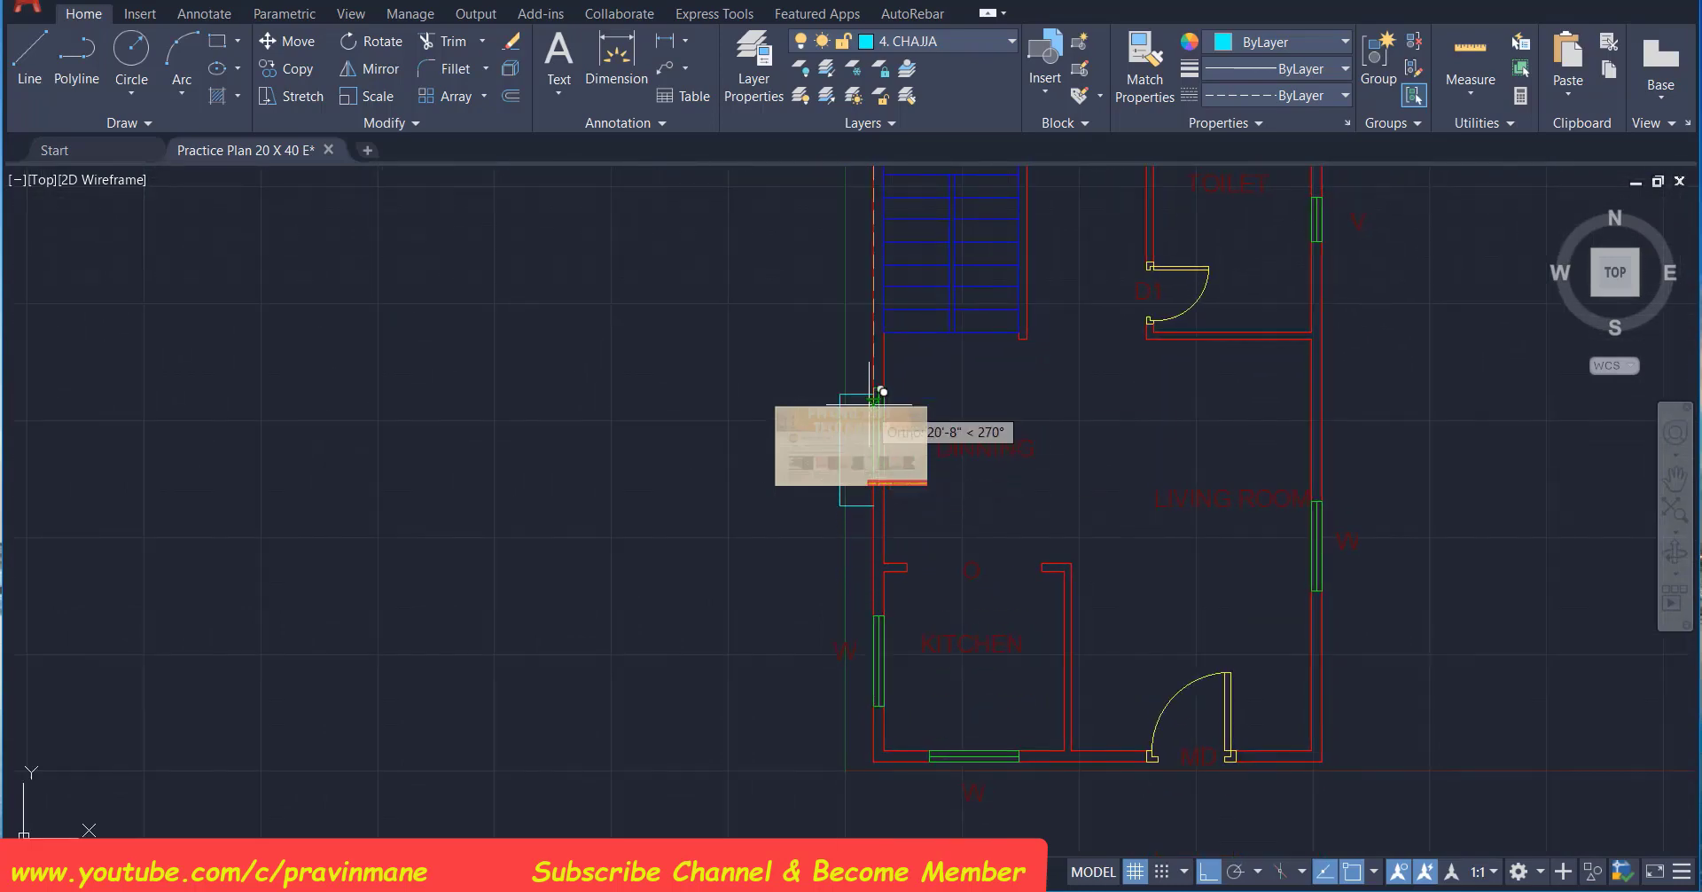
scroll(884, 381, "up", 5)
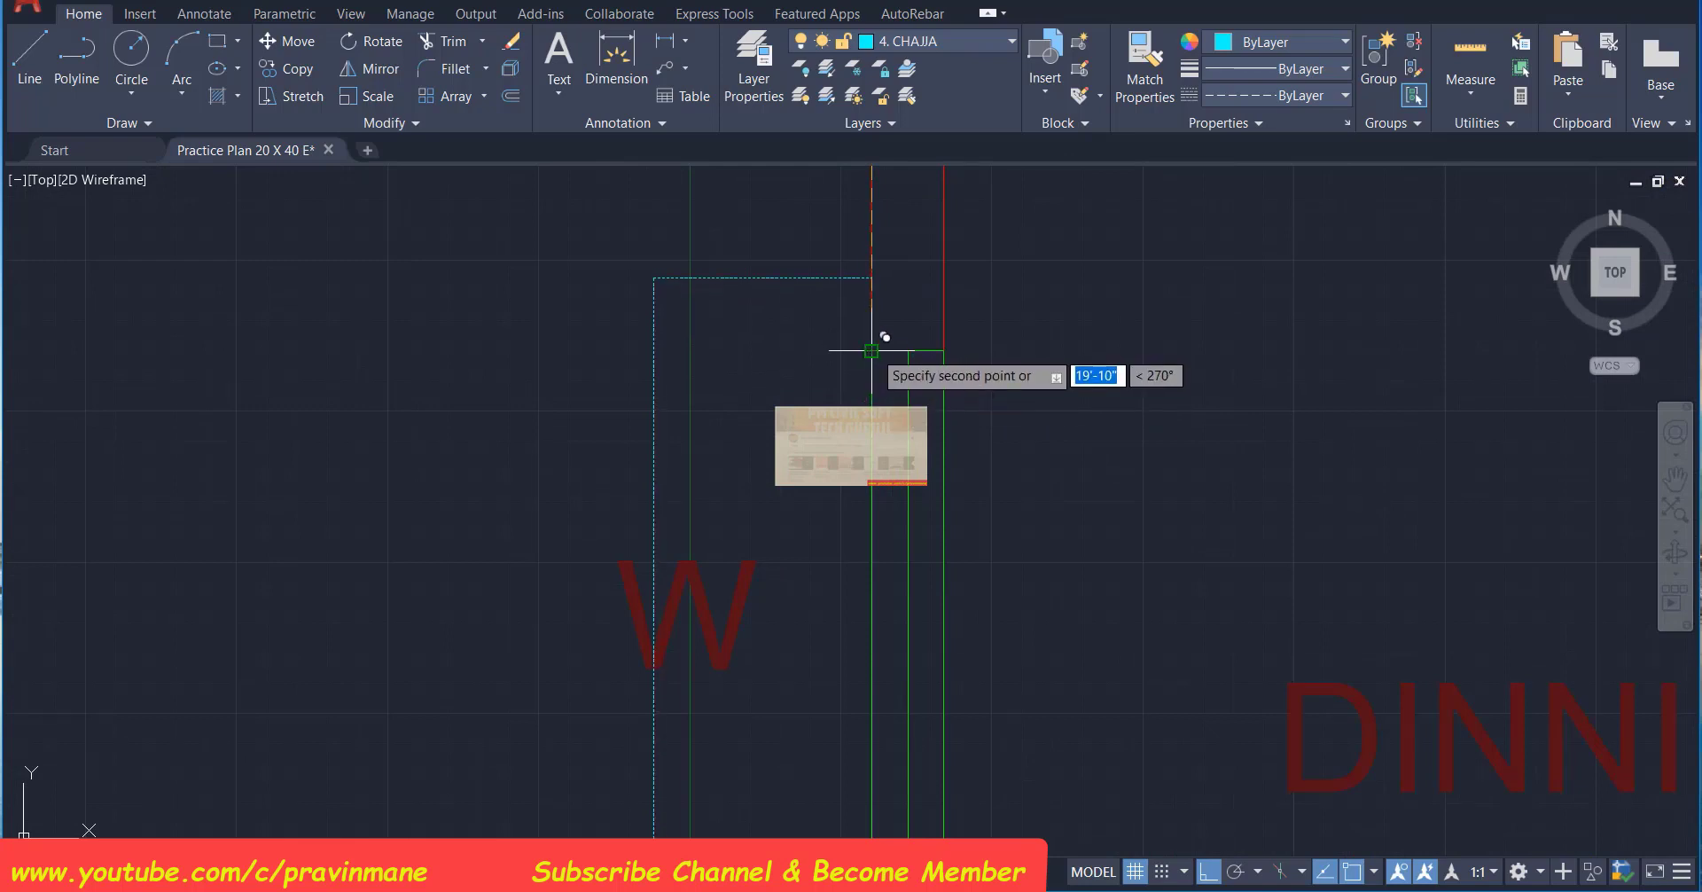
Continue copying the chajja down the same outer wall to the upper outer corner of the kitchen's side window
left_click(1674, 478)
mouse_move(1035, 658)
left_mouse_down()
mouse_move(1003, 573)
mouse_move(878, 684)
mouse_move(911, 386)
left_mouse_up()
left_click_drag(909, 657, 879, 424)
mouse_move(863, 600)
left_mouse_down()
mouse_move(888, 344)
mouse_move(889, 434)
left_mouse_up()
key("Escape")
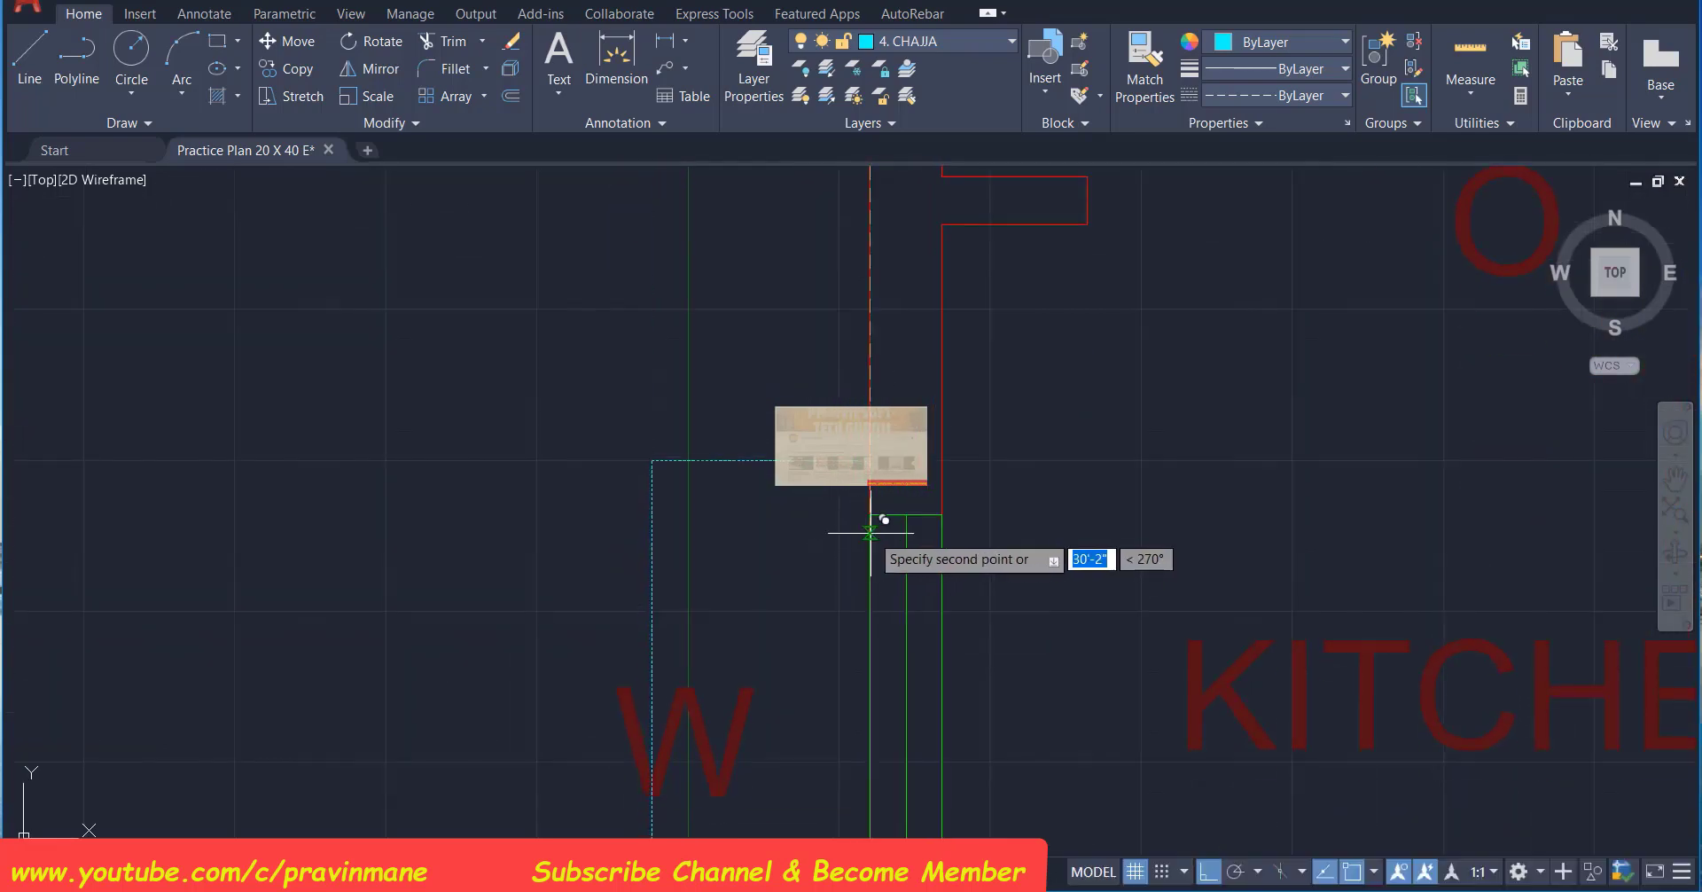
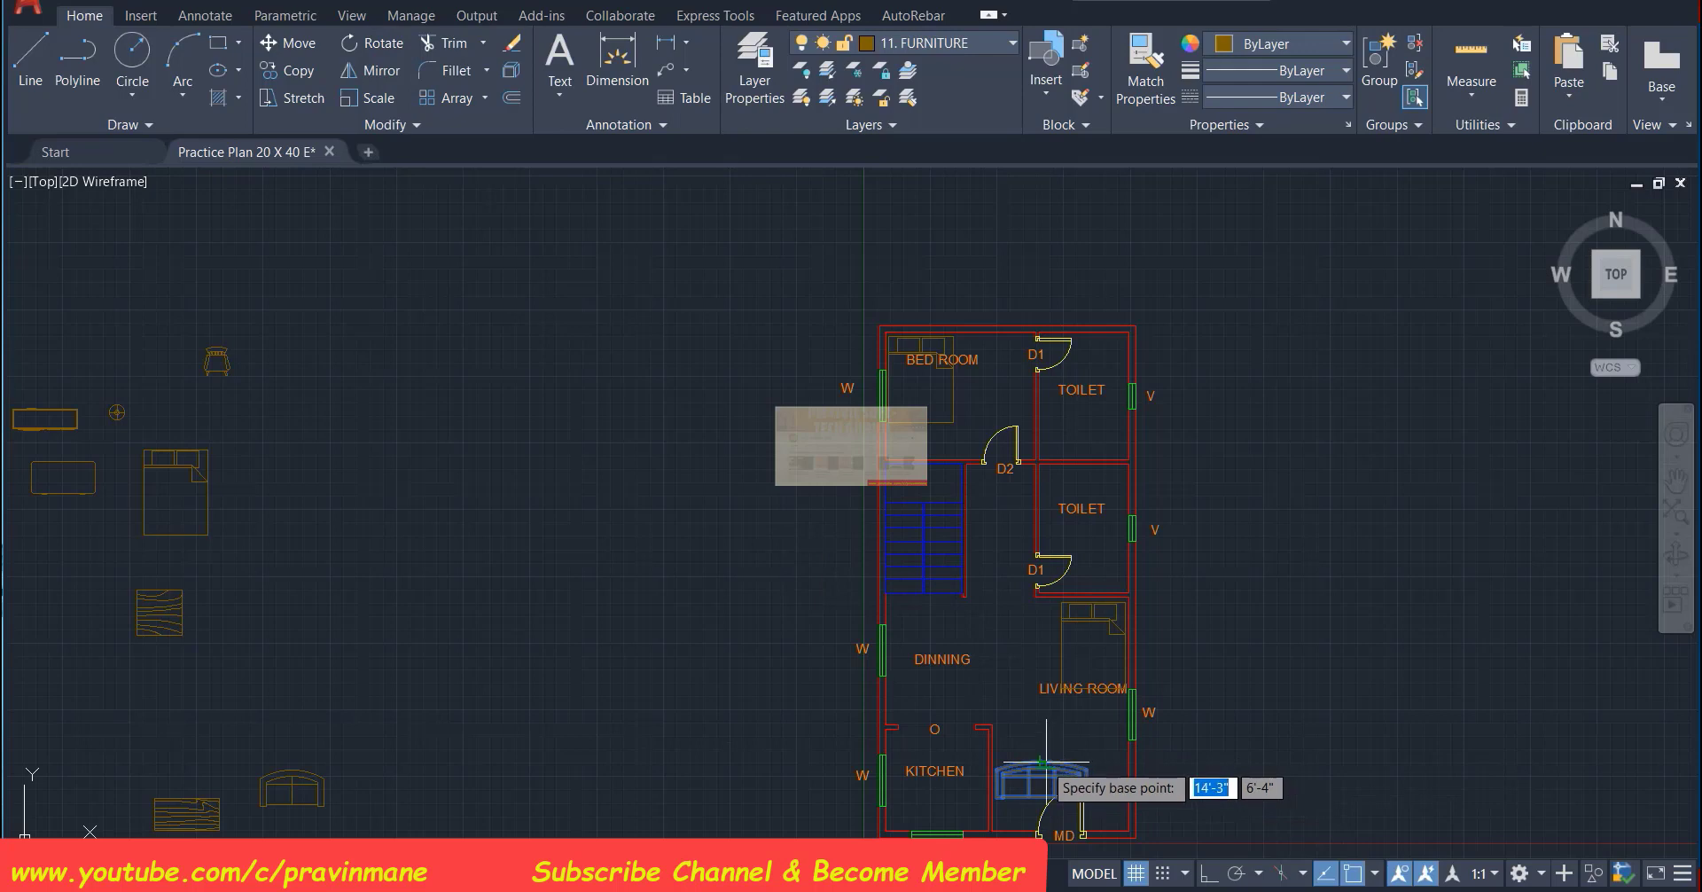
Rotate the larger sofa near the main door to a vertical orientation and move it against the living room's window wall
left_click(1086, 770)
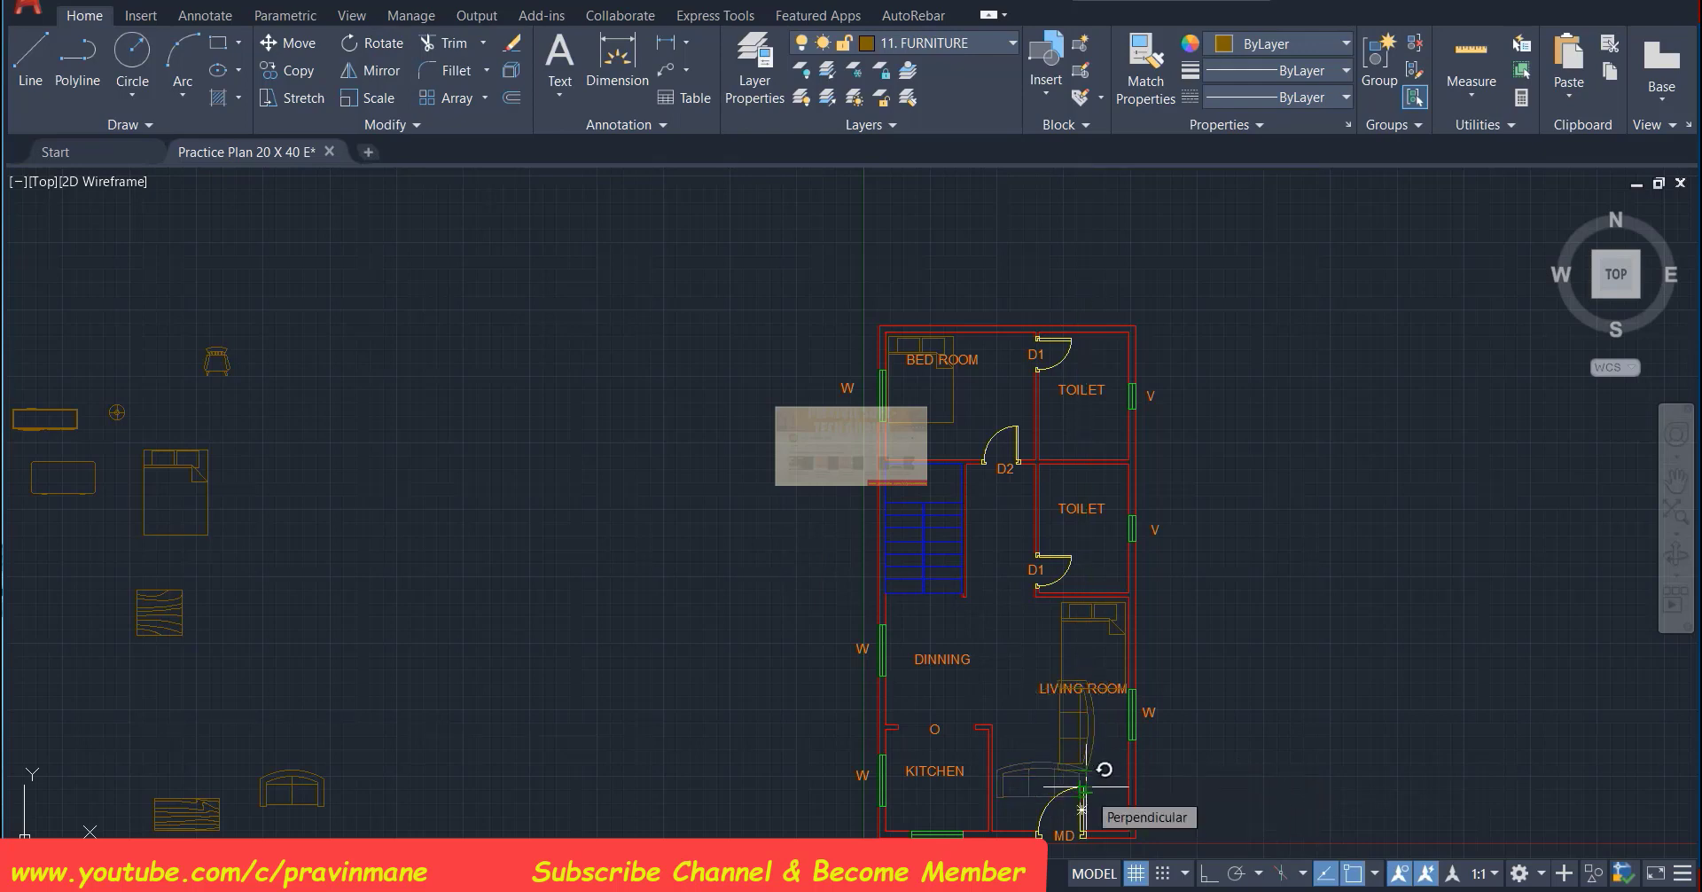
left_click(1088, 790)
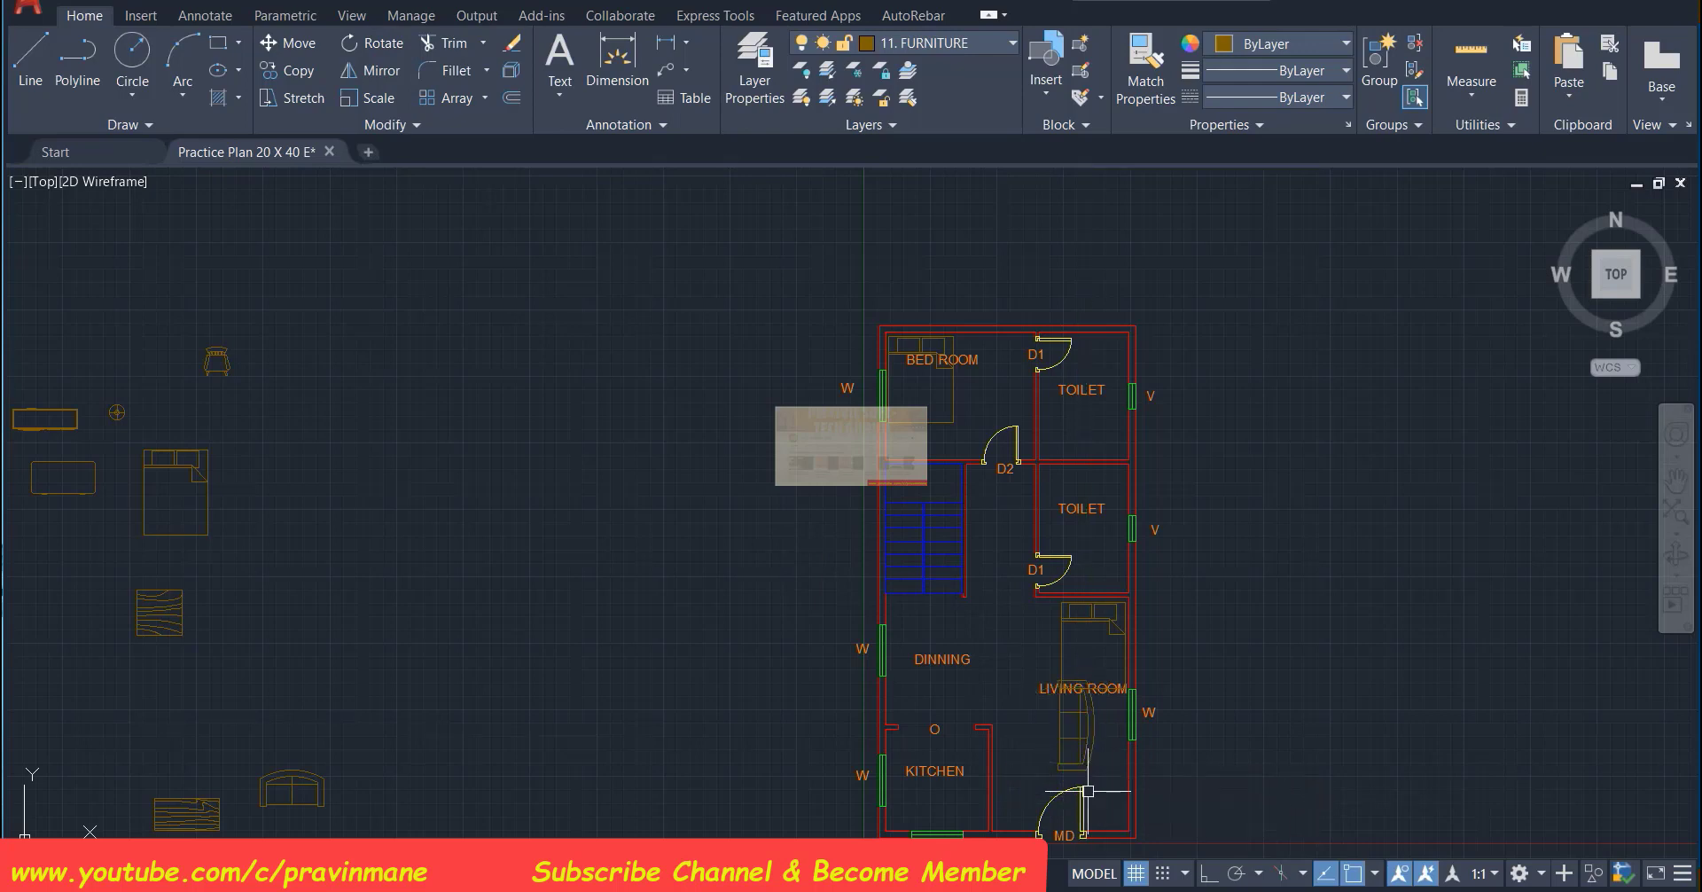
left_click(1055, 726)
left_click(285, 43)
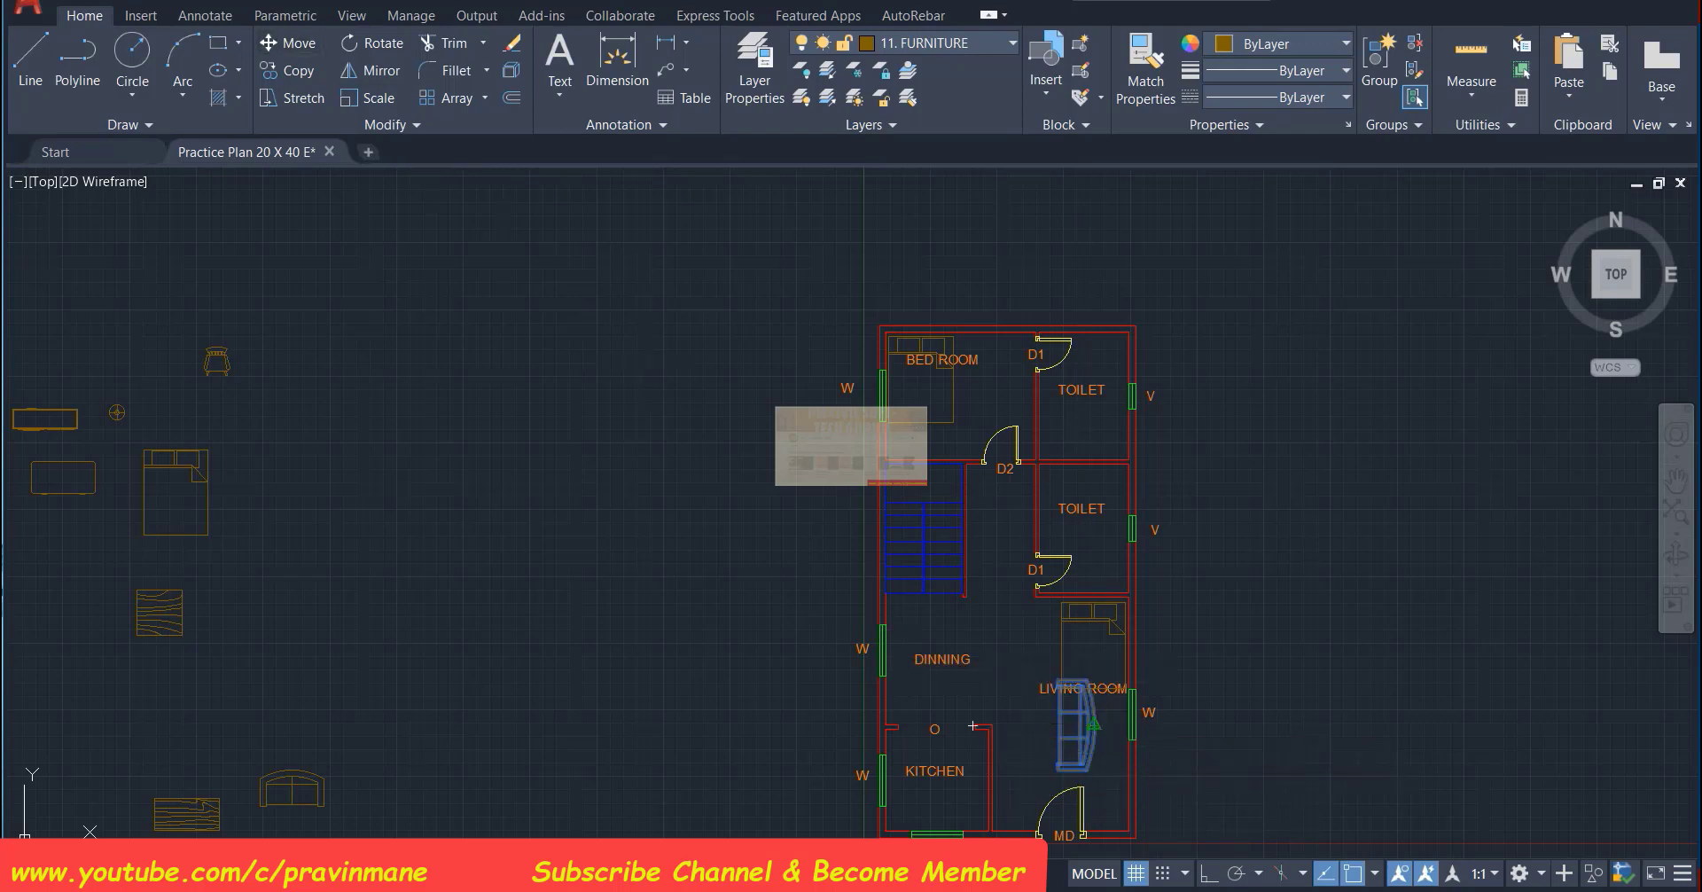
left_click(1110, 707)
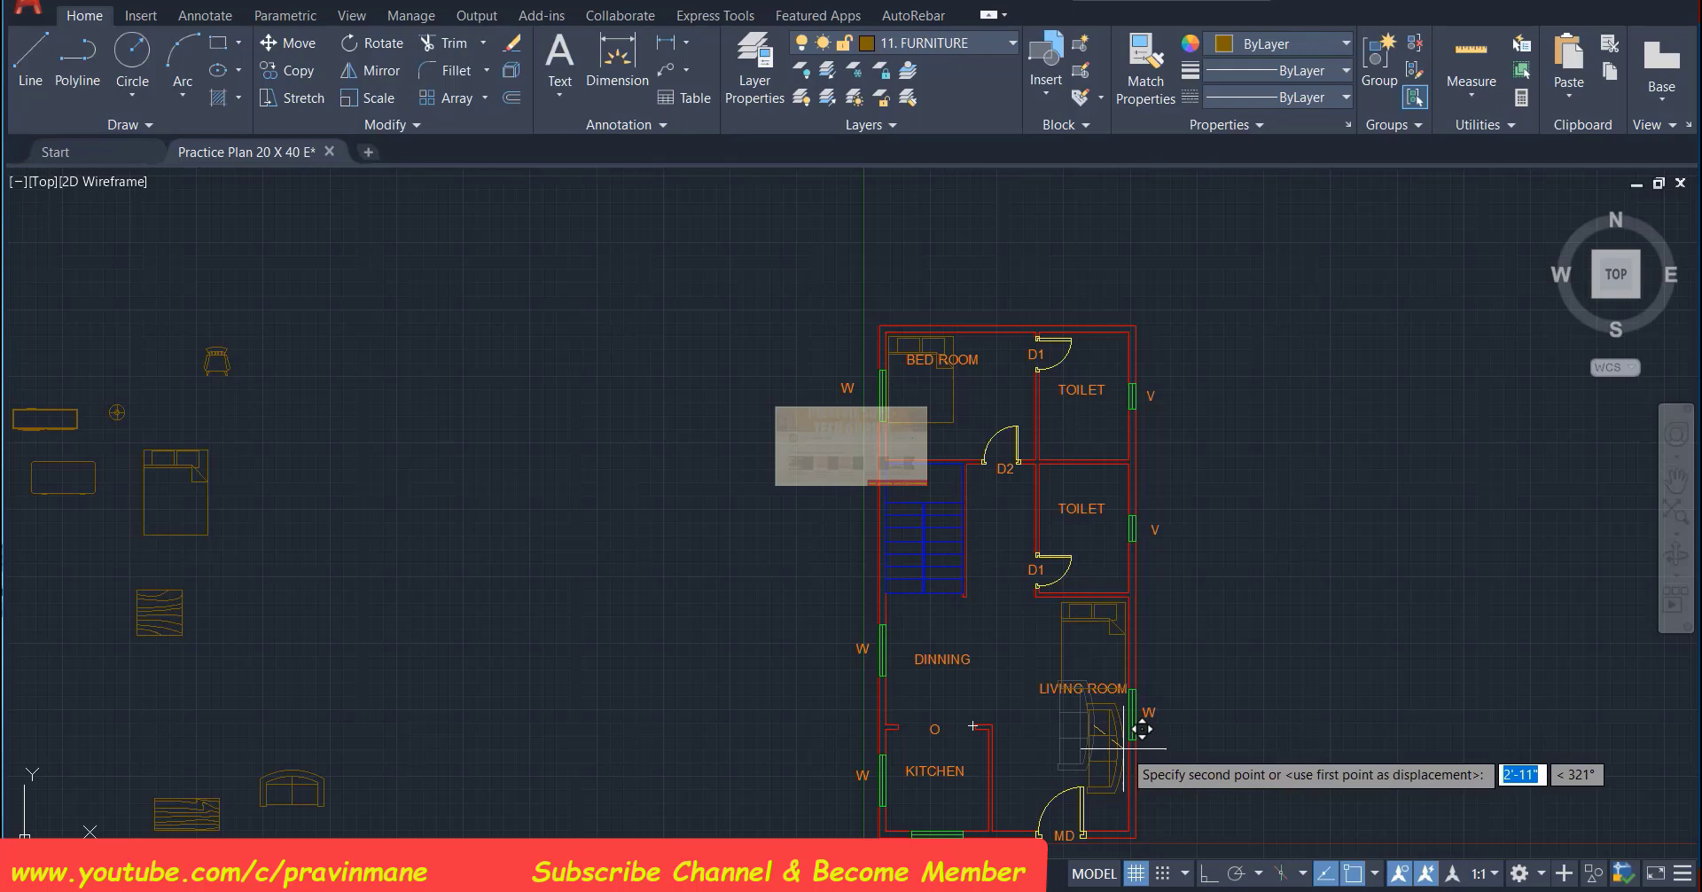
left_click(1123, 749)
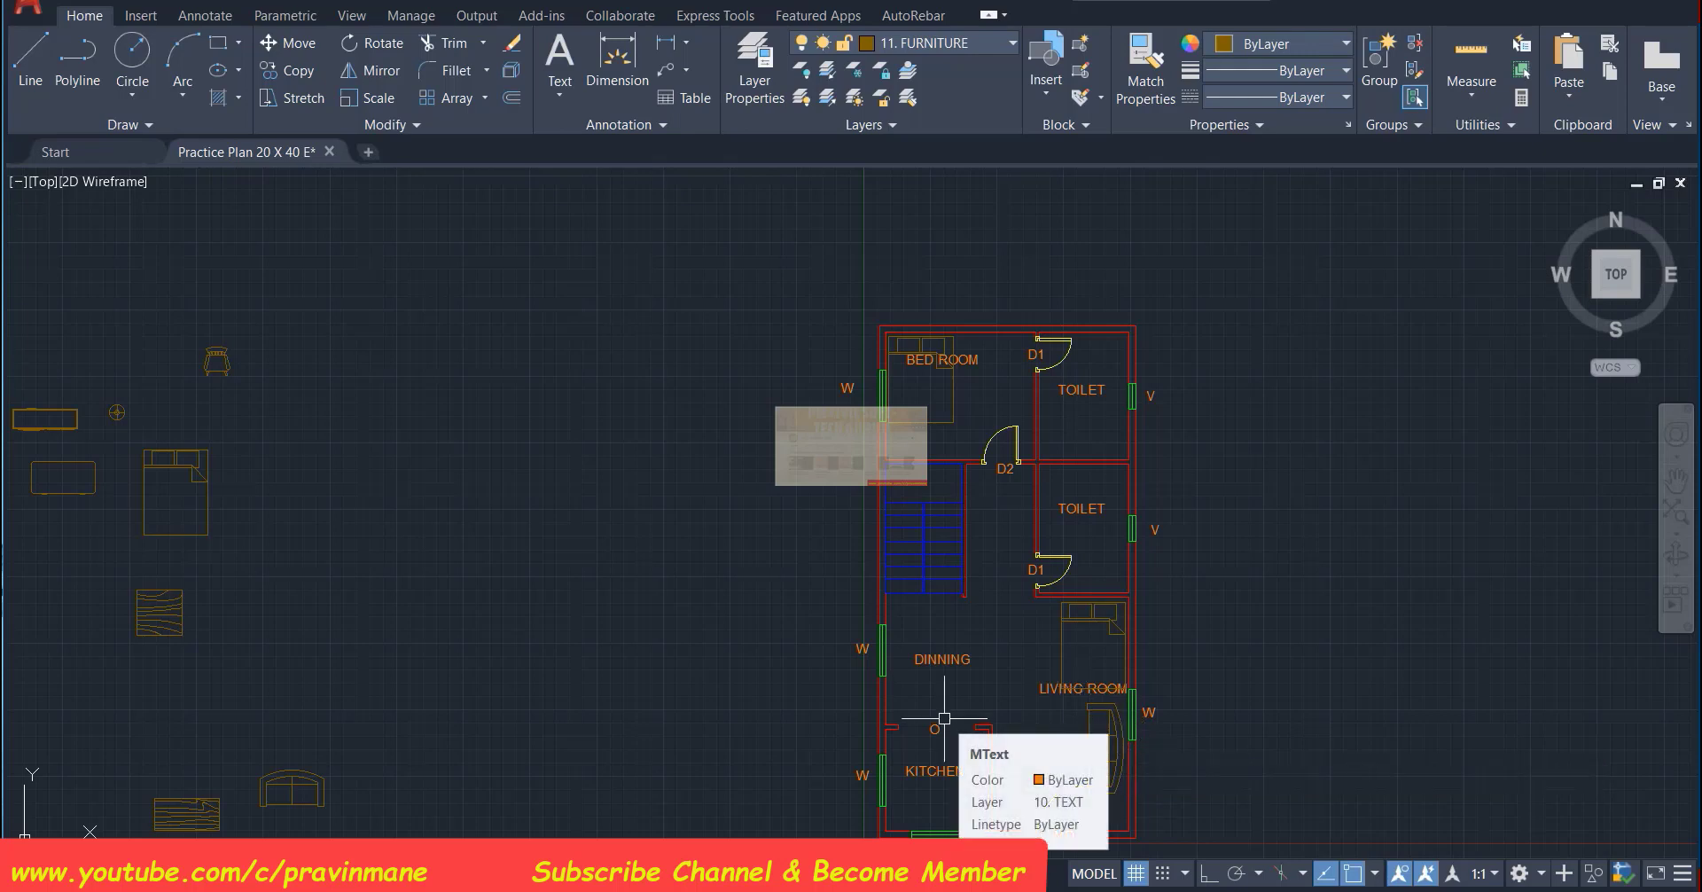
Delete the bed from the living room and move the smaller sofa from outside the plan to the living room's upper wall
left_click(1073, 631)
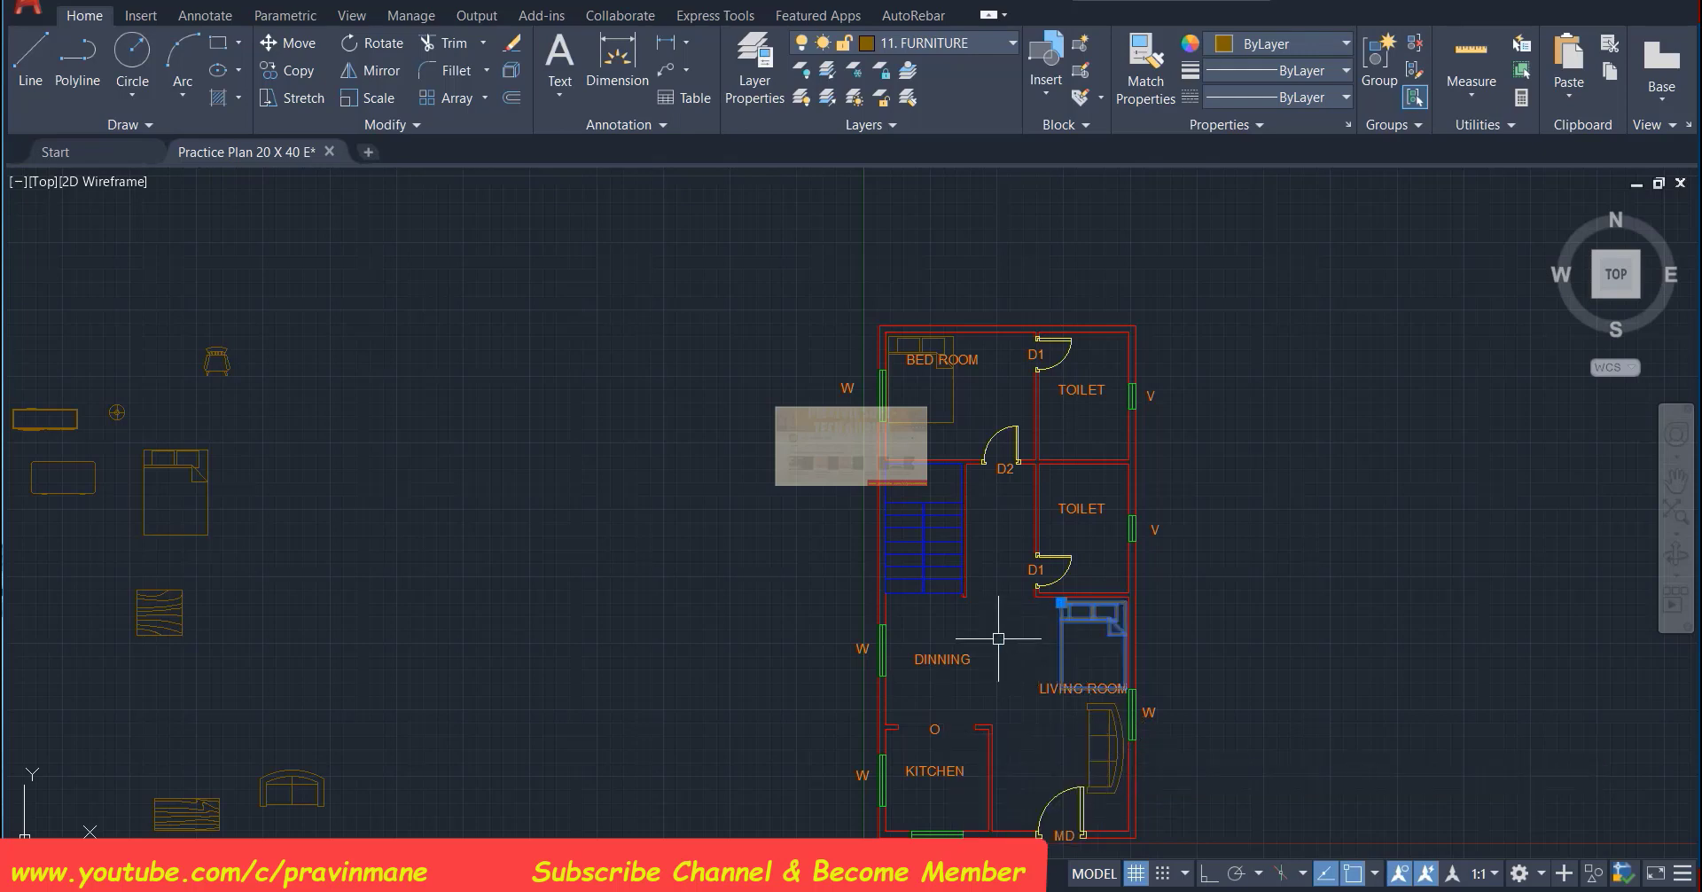
key("Delete")
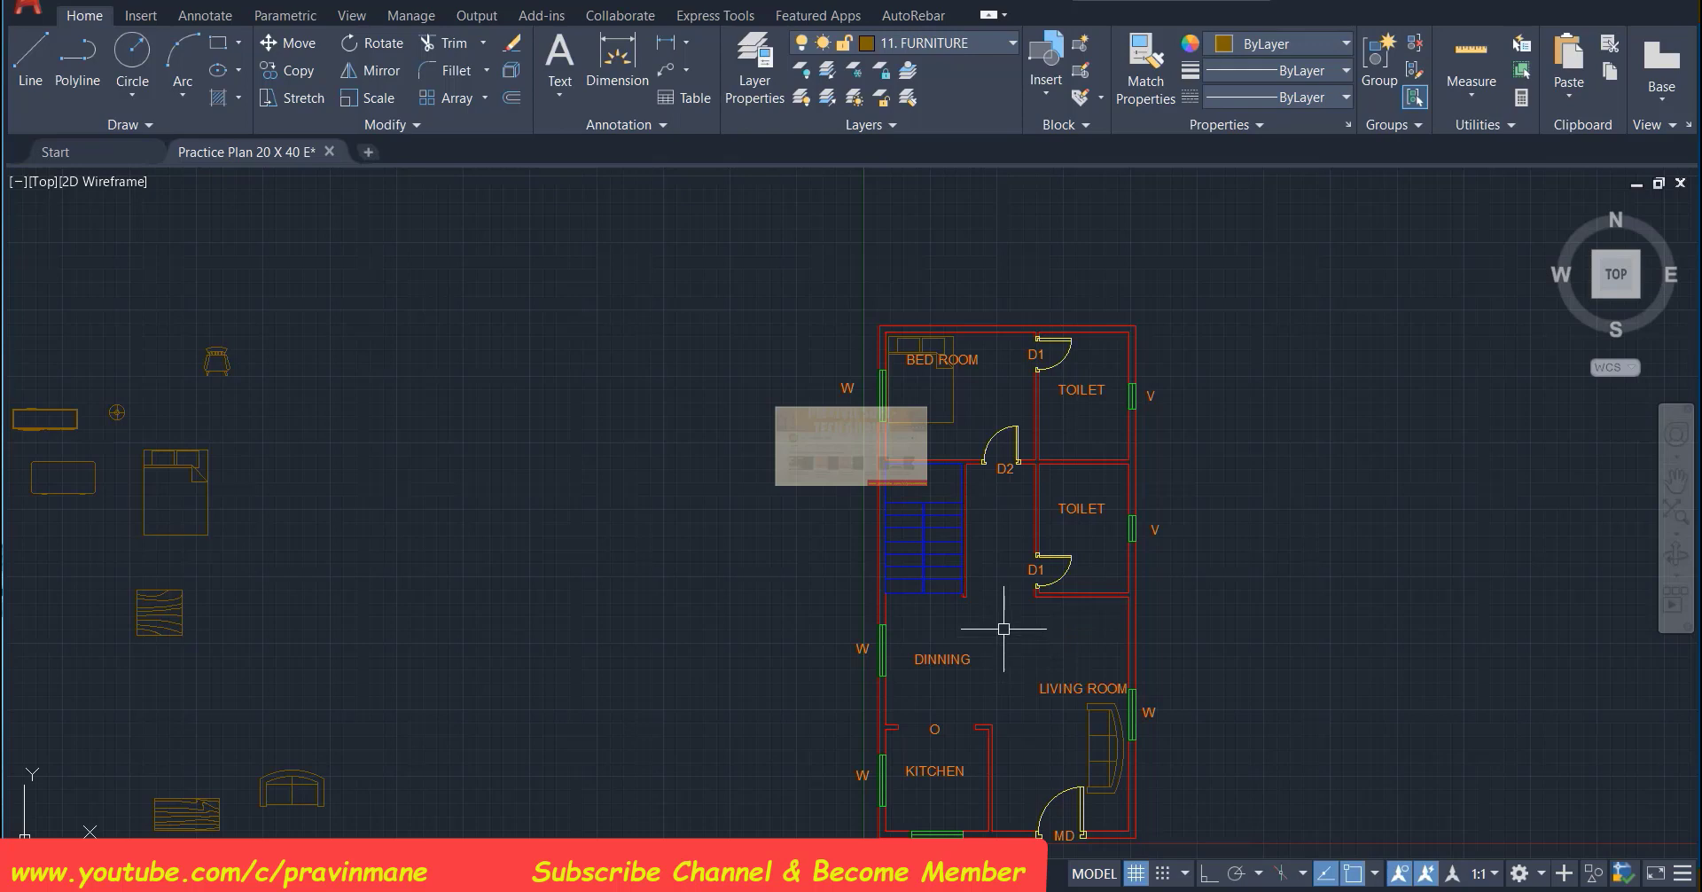
left_click(277, 766)
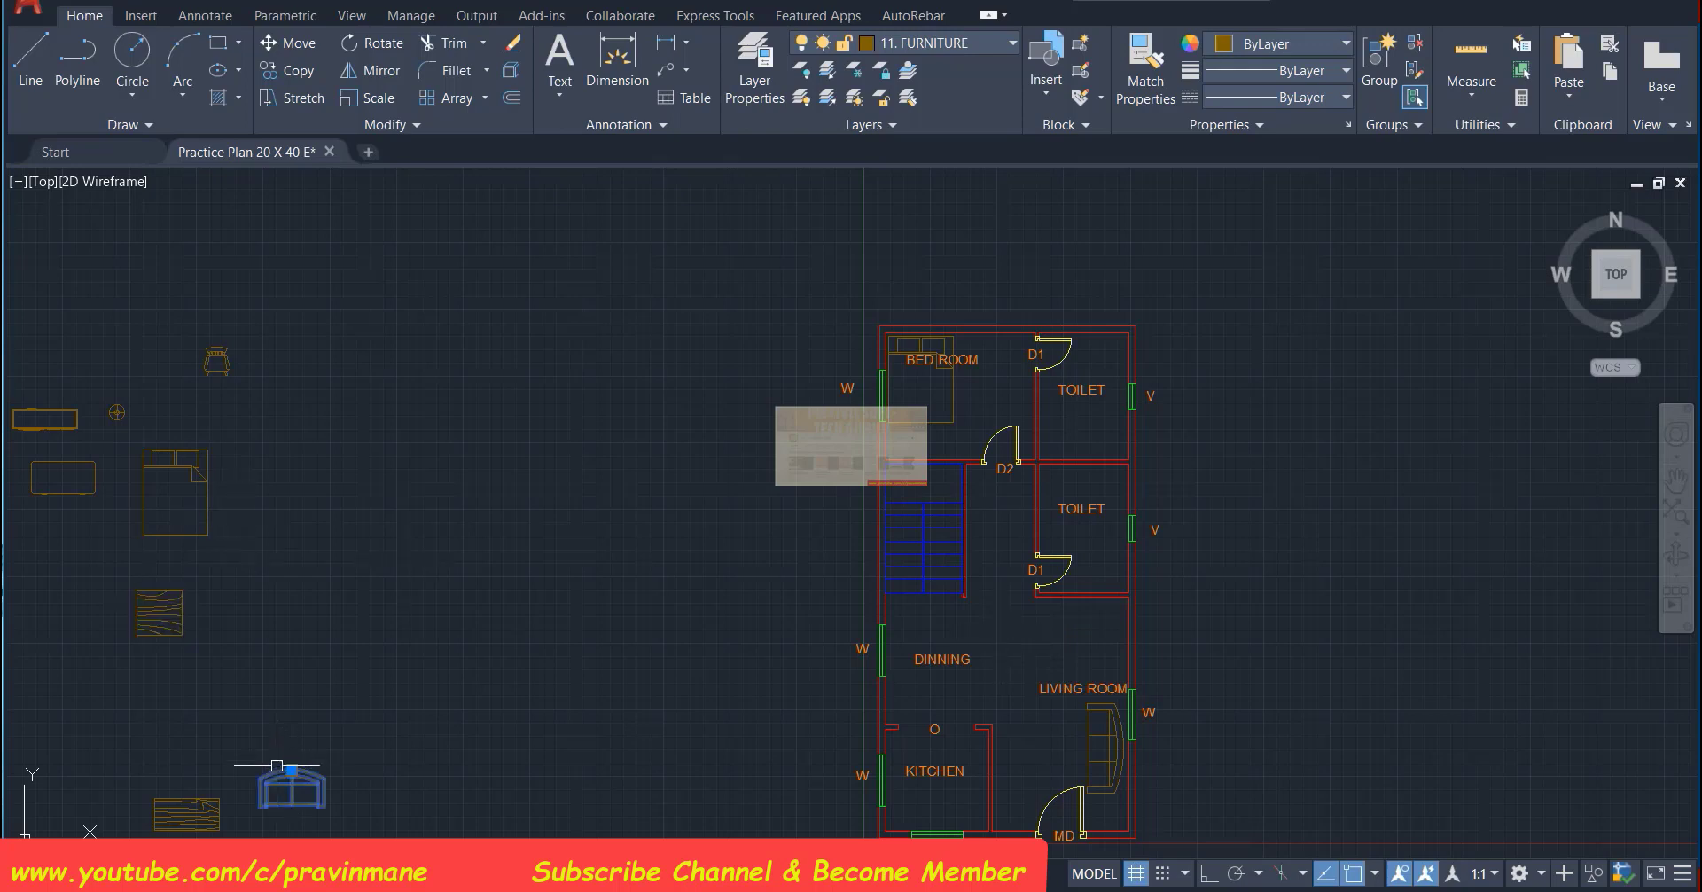
type("m")
key("Return")
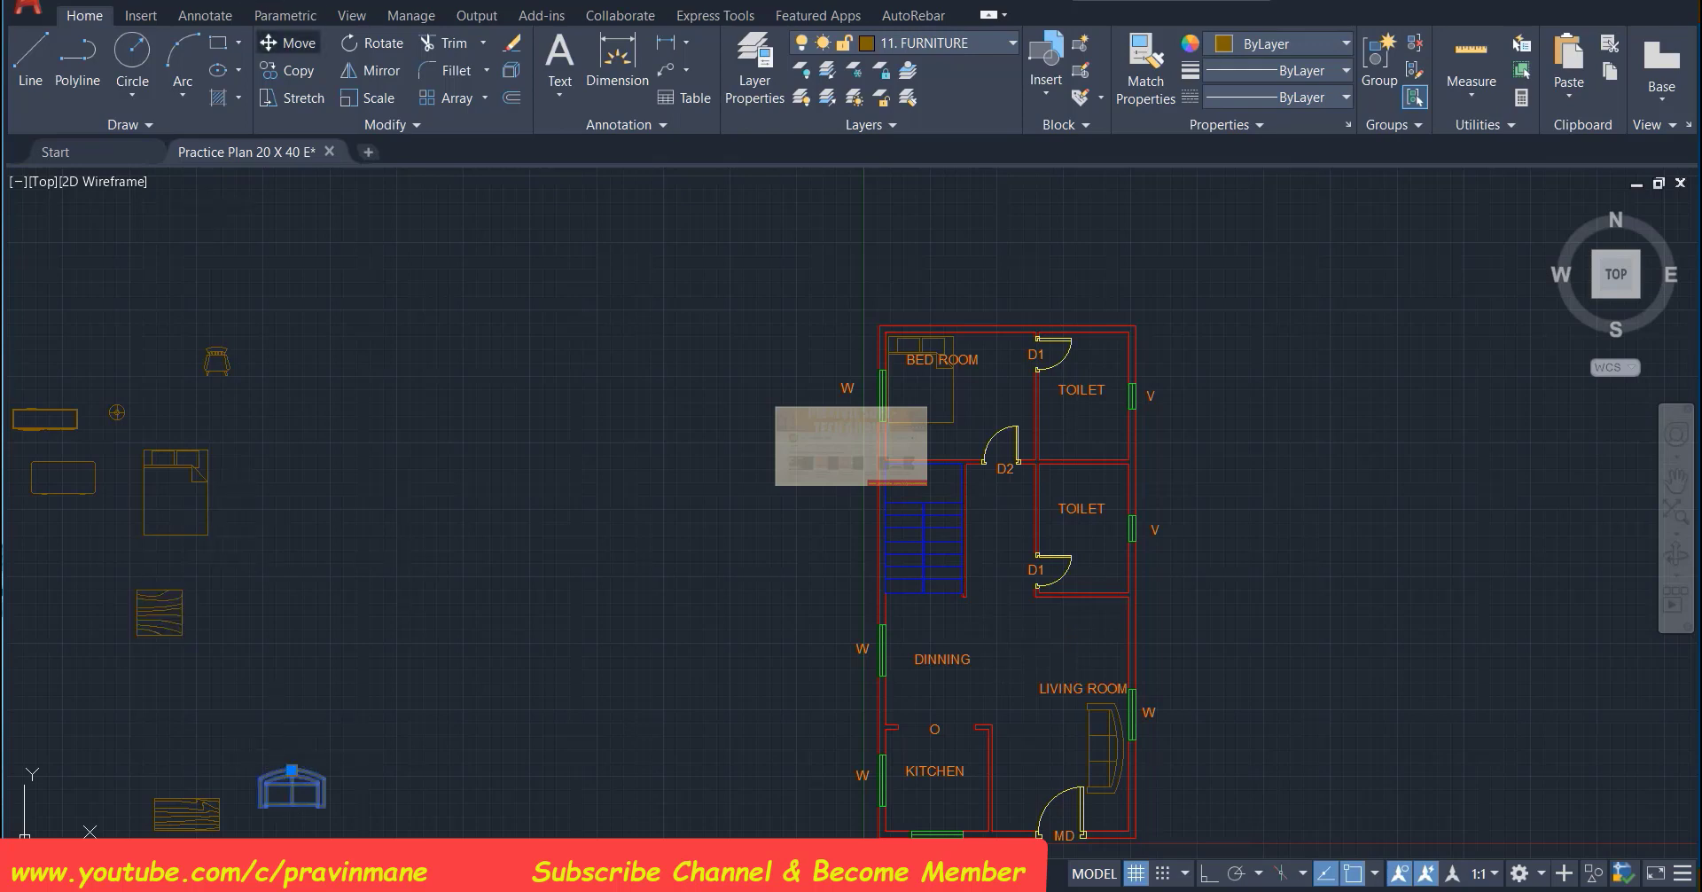
left_click(292, 769)
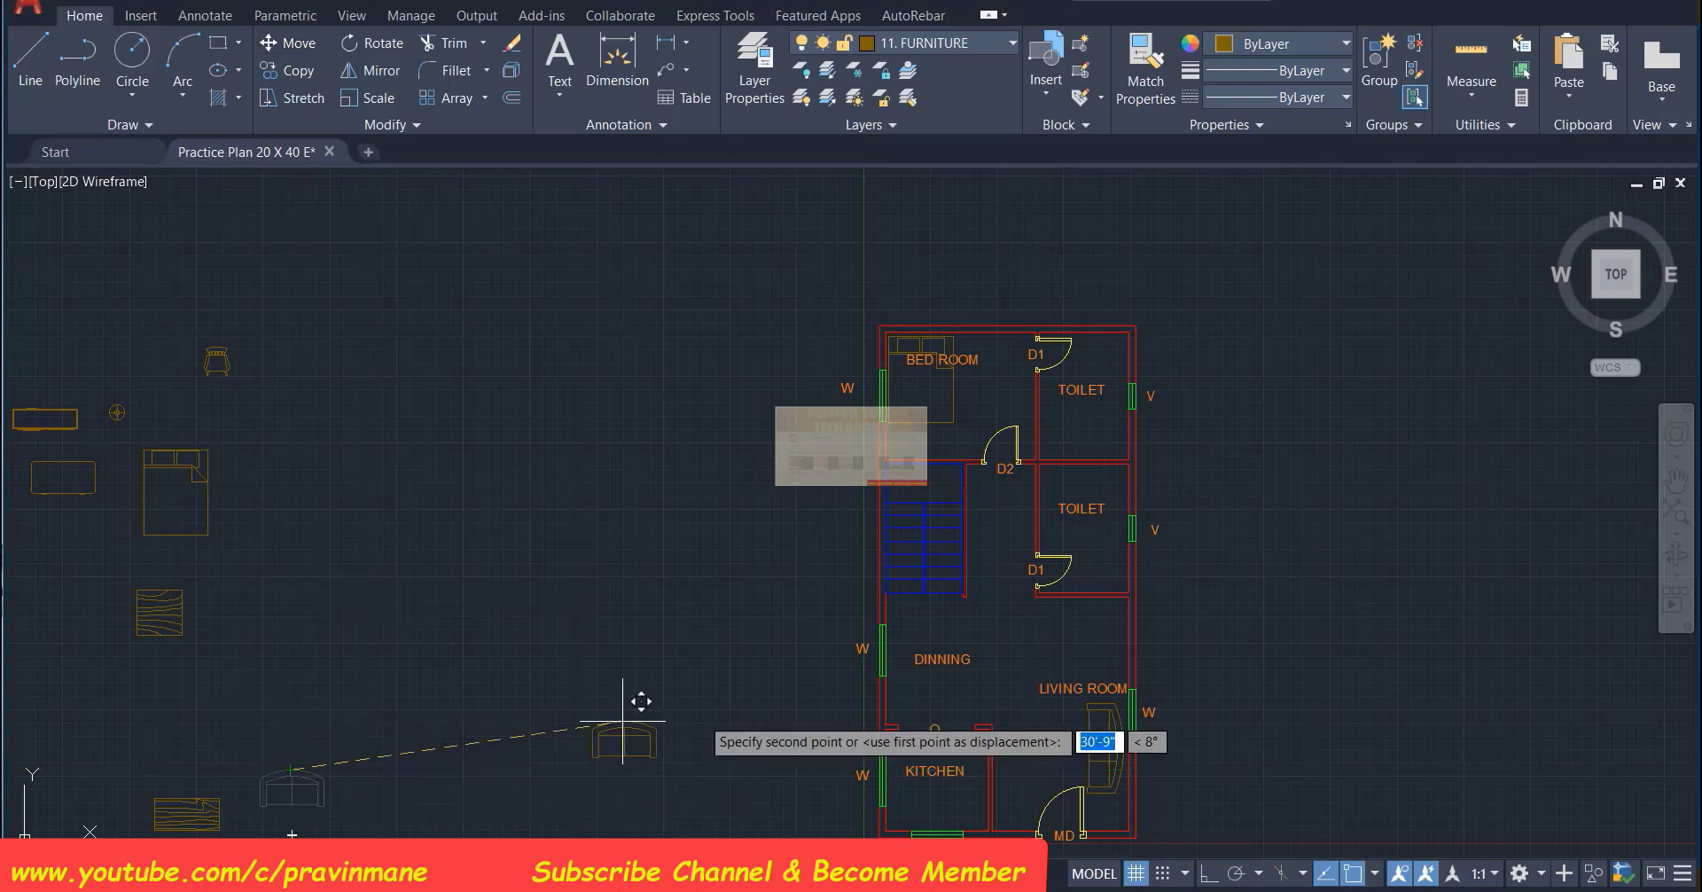
left_click(1074, 610)
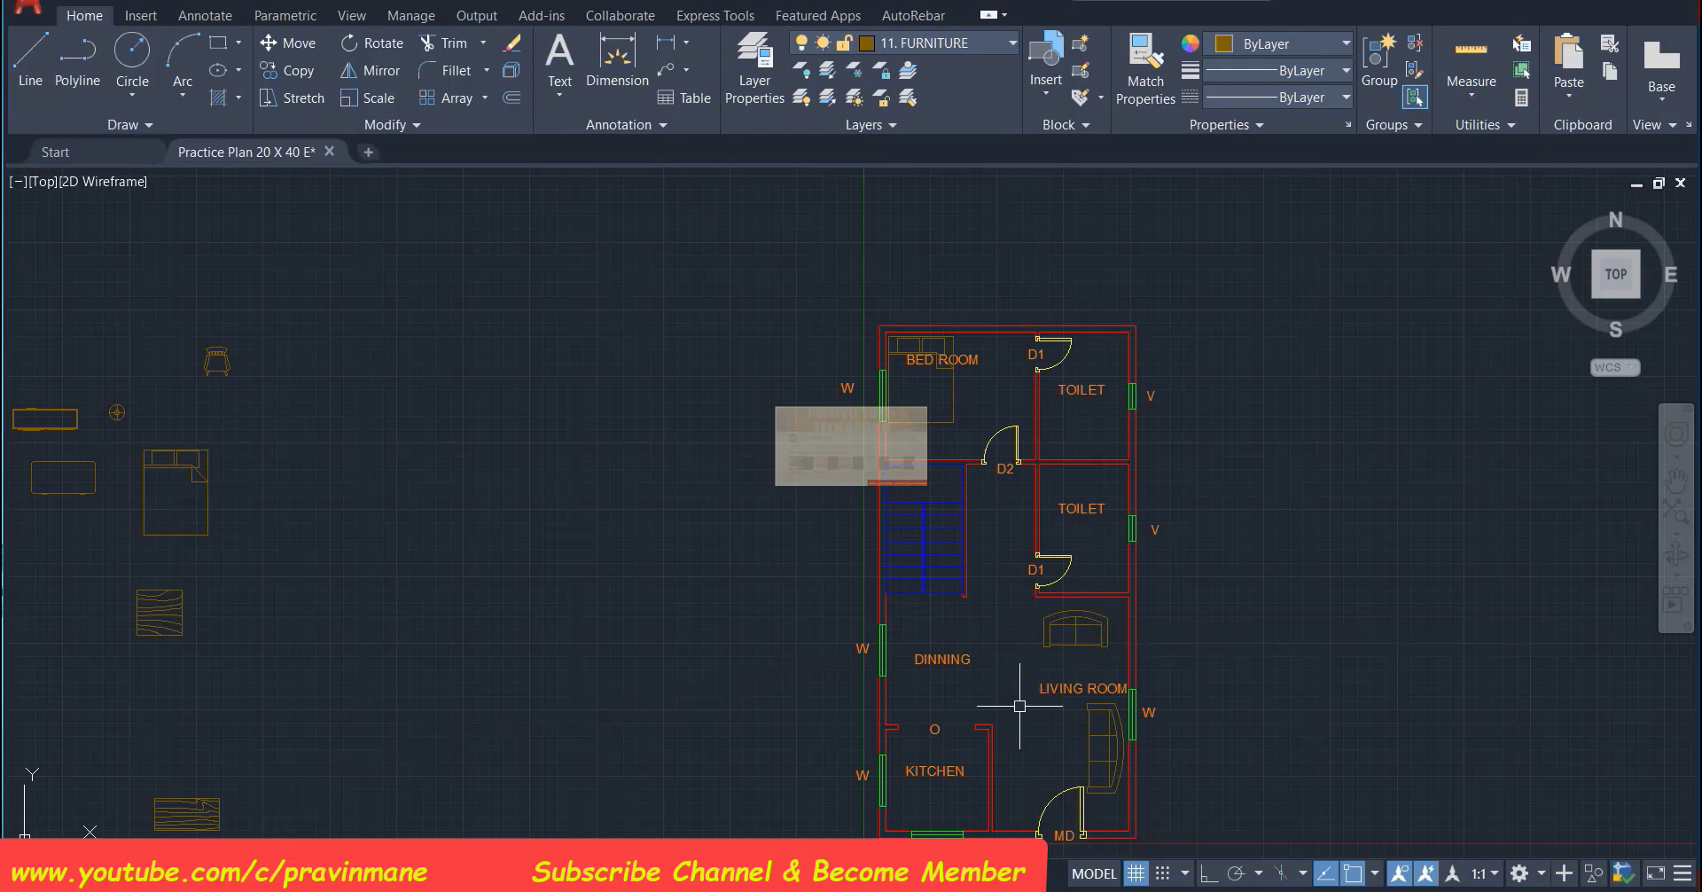
Move the vertical sofa up along the living room's window wall, away from the main door
left_click(1104, 736)
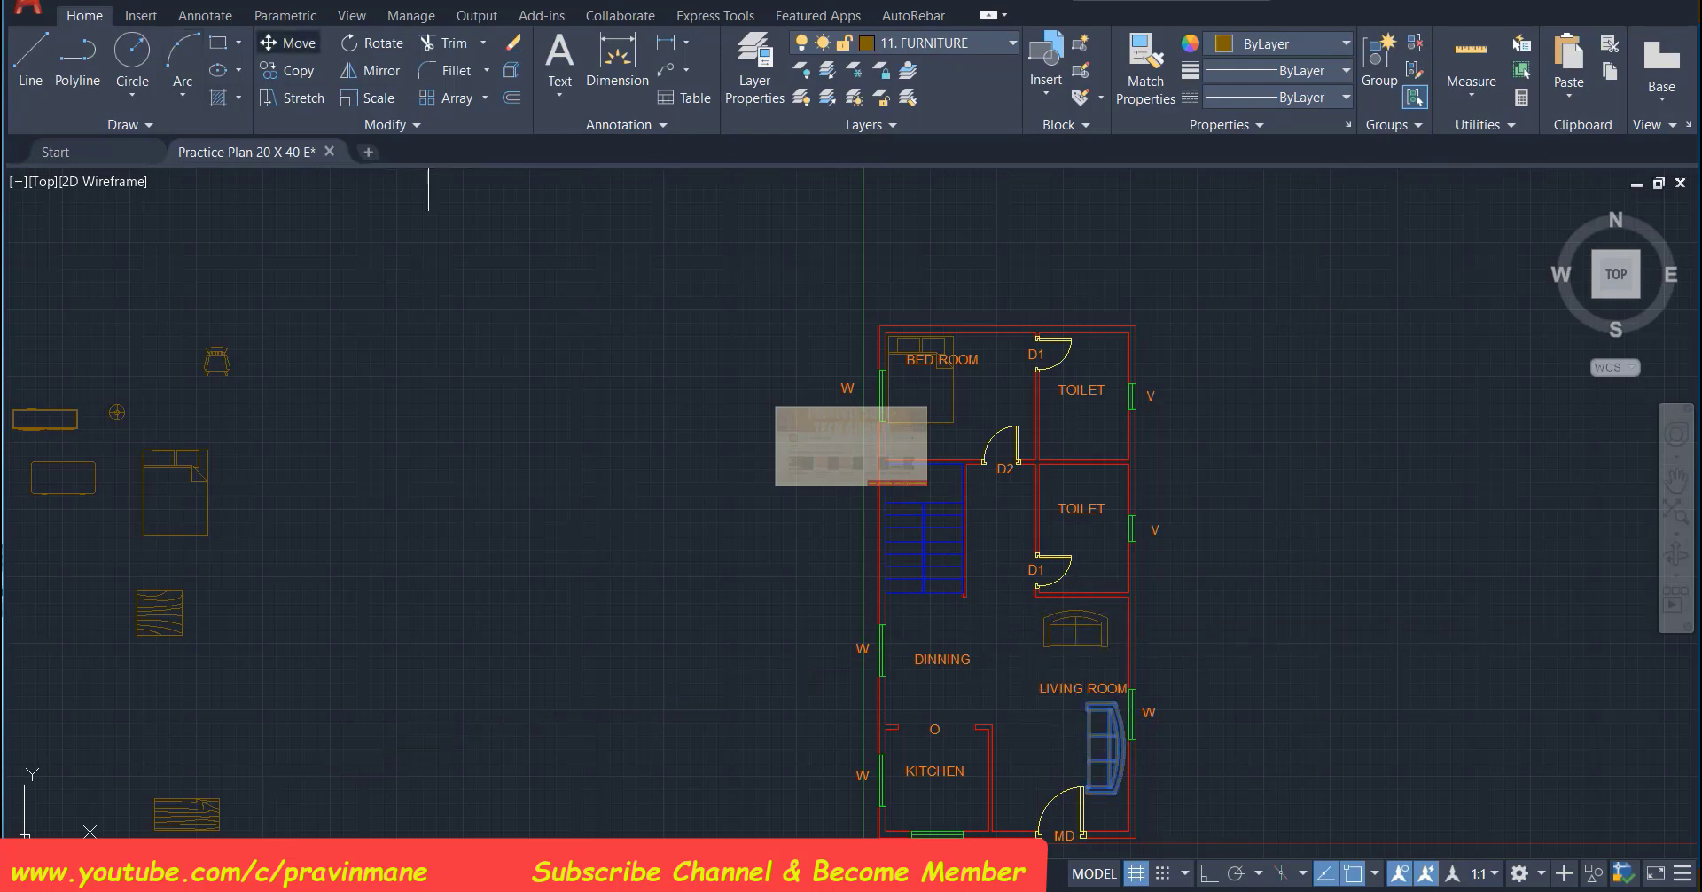
left_click(287, 43)
left_click(1114, 704)
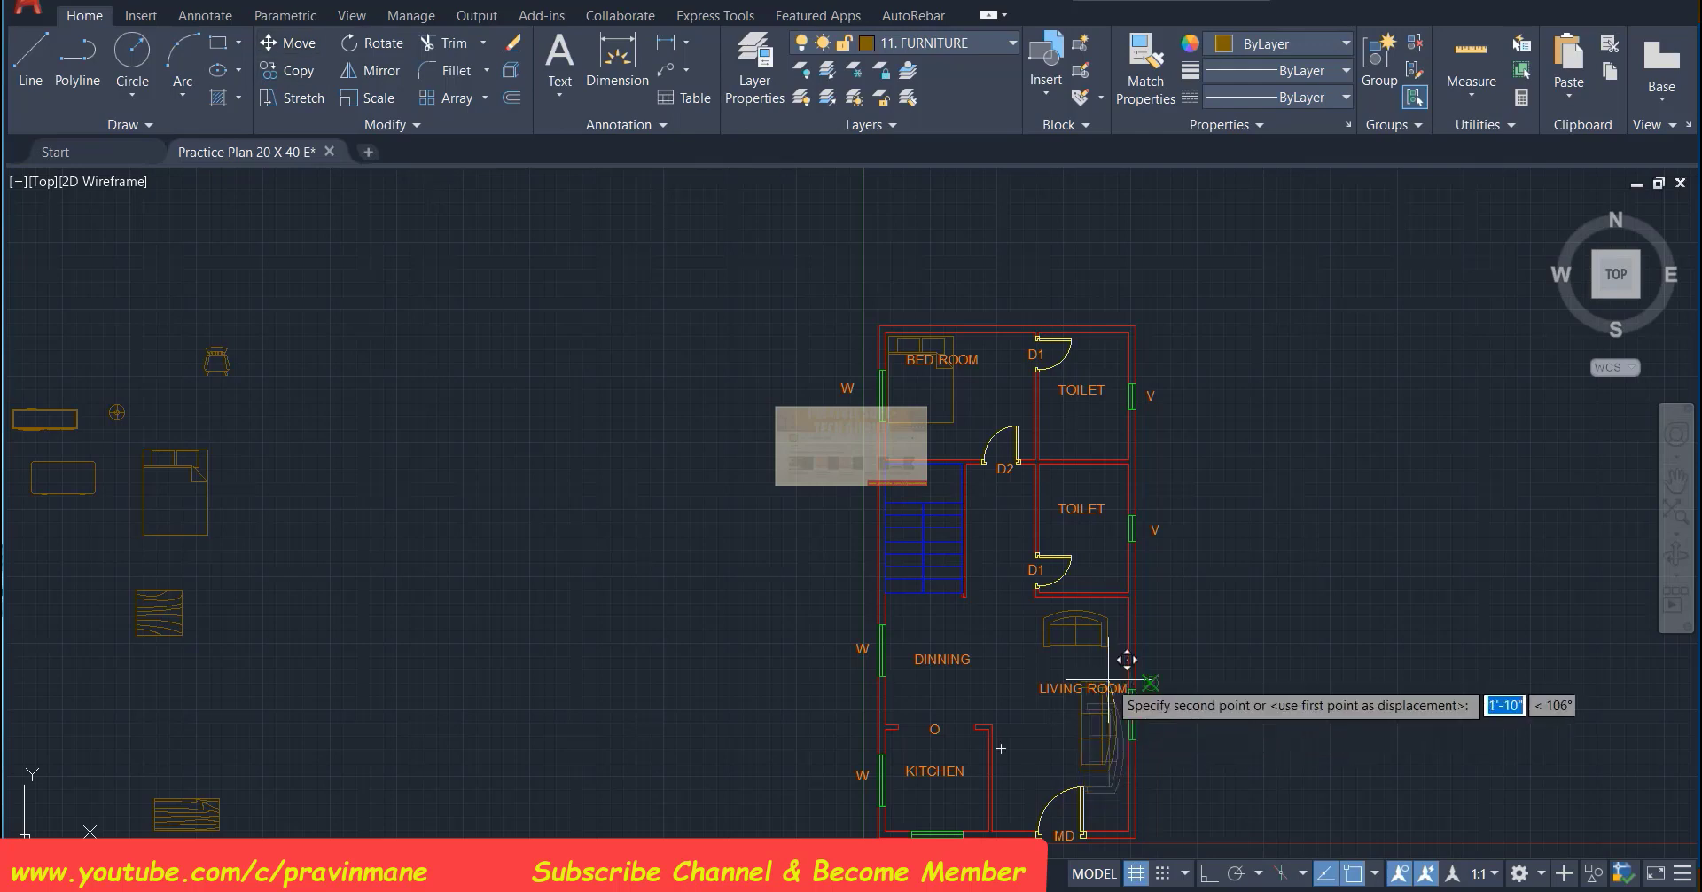
left_click(1117, 669)
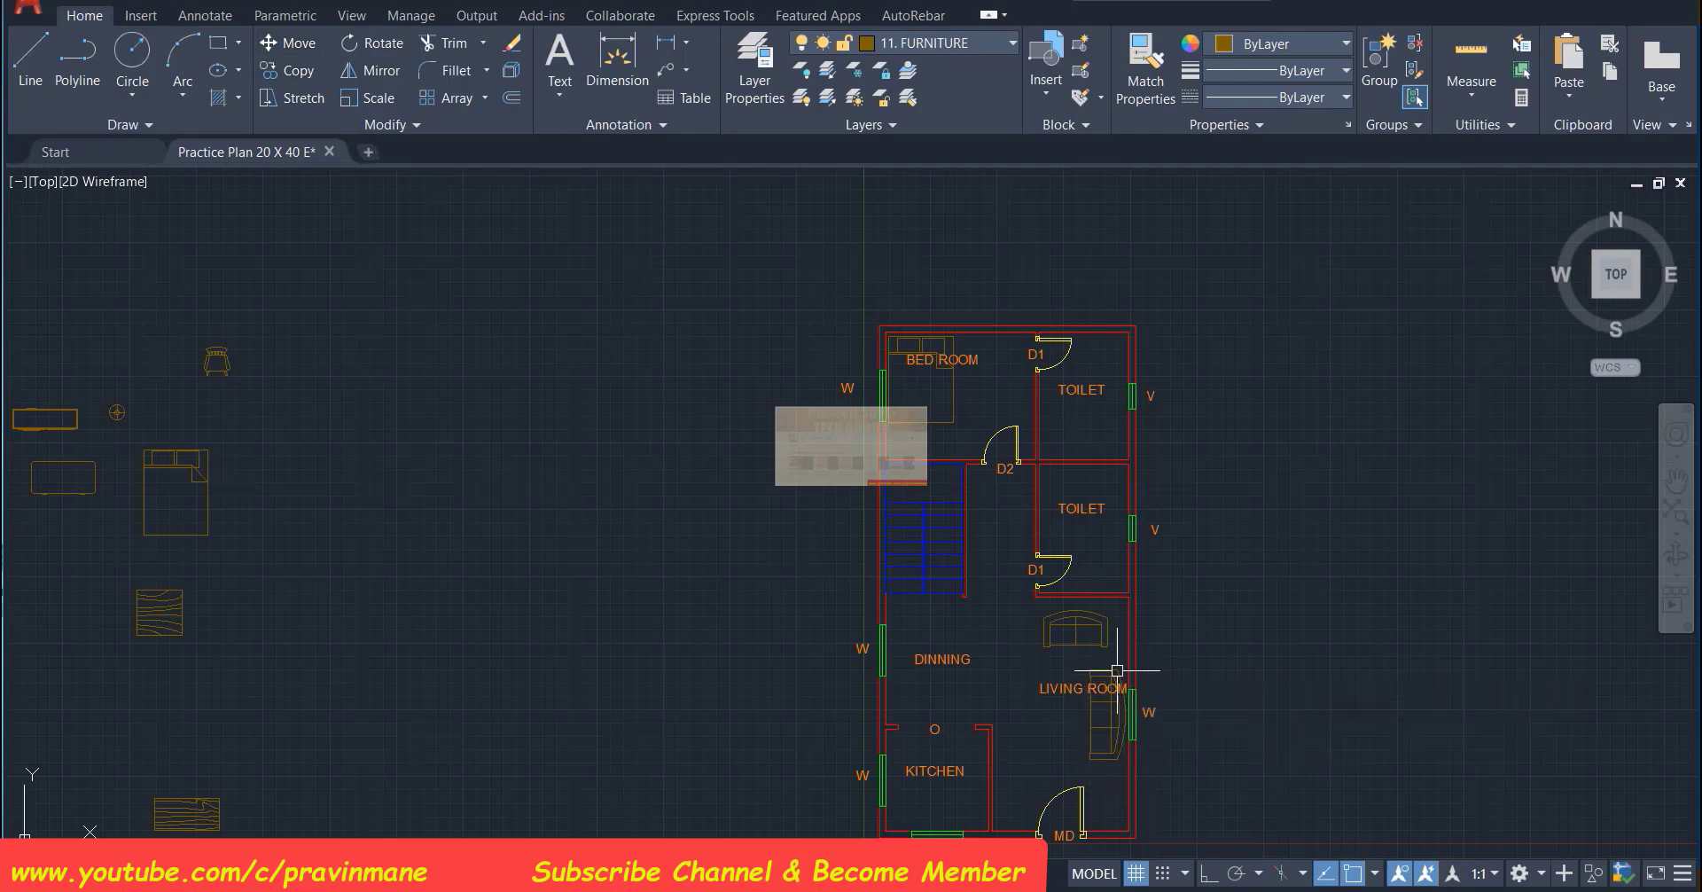
Copy the square wood-grain table from outside the plan into the living room, in front of the vertical sofa
left_click(158, 610)
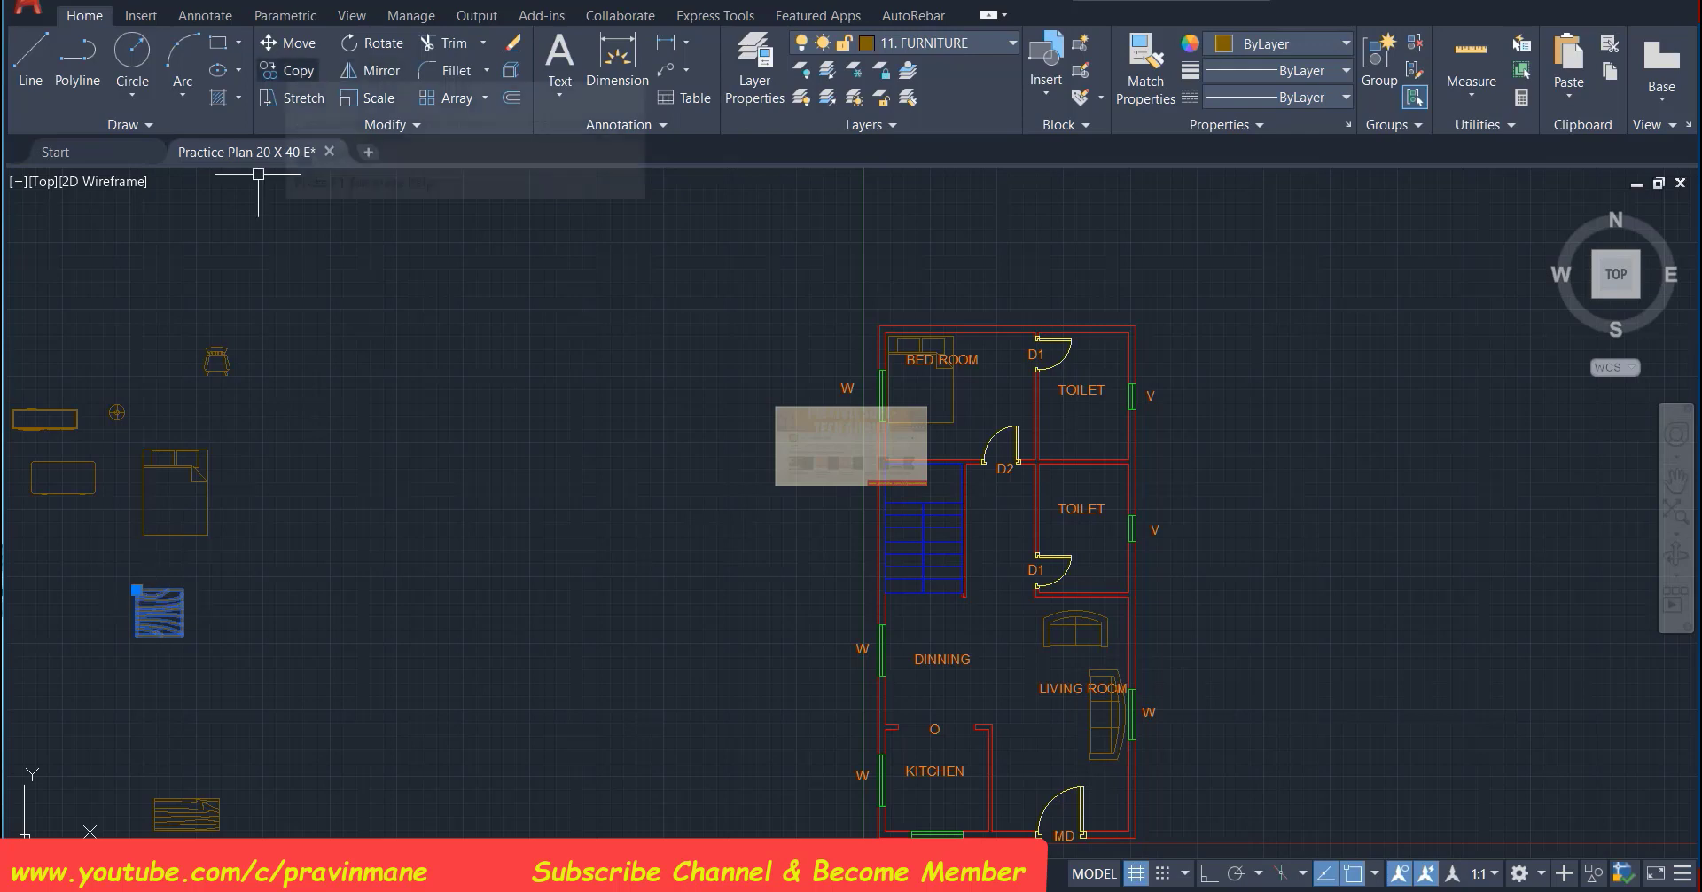
left_click(292, 70)
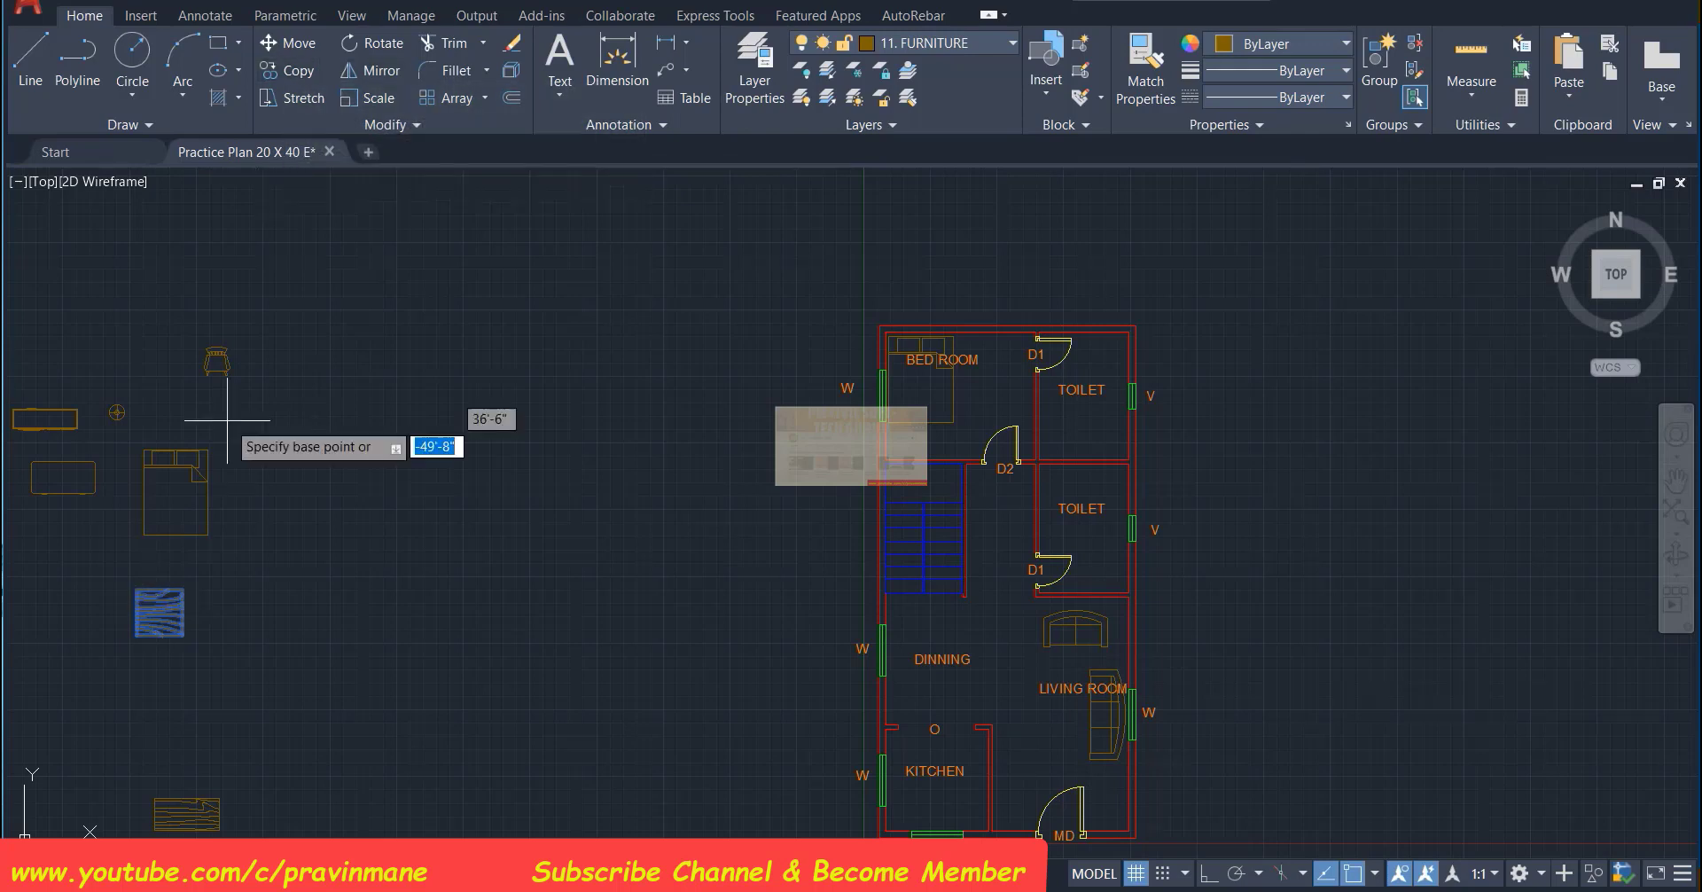
left_click(157, 612)
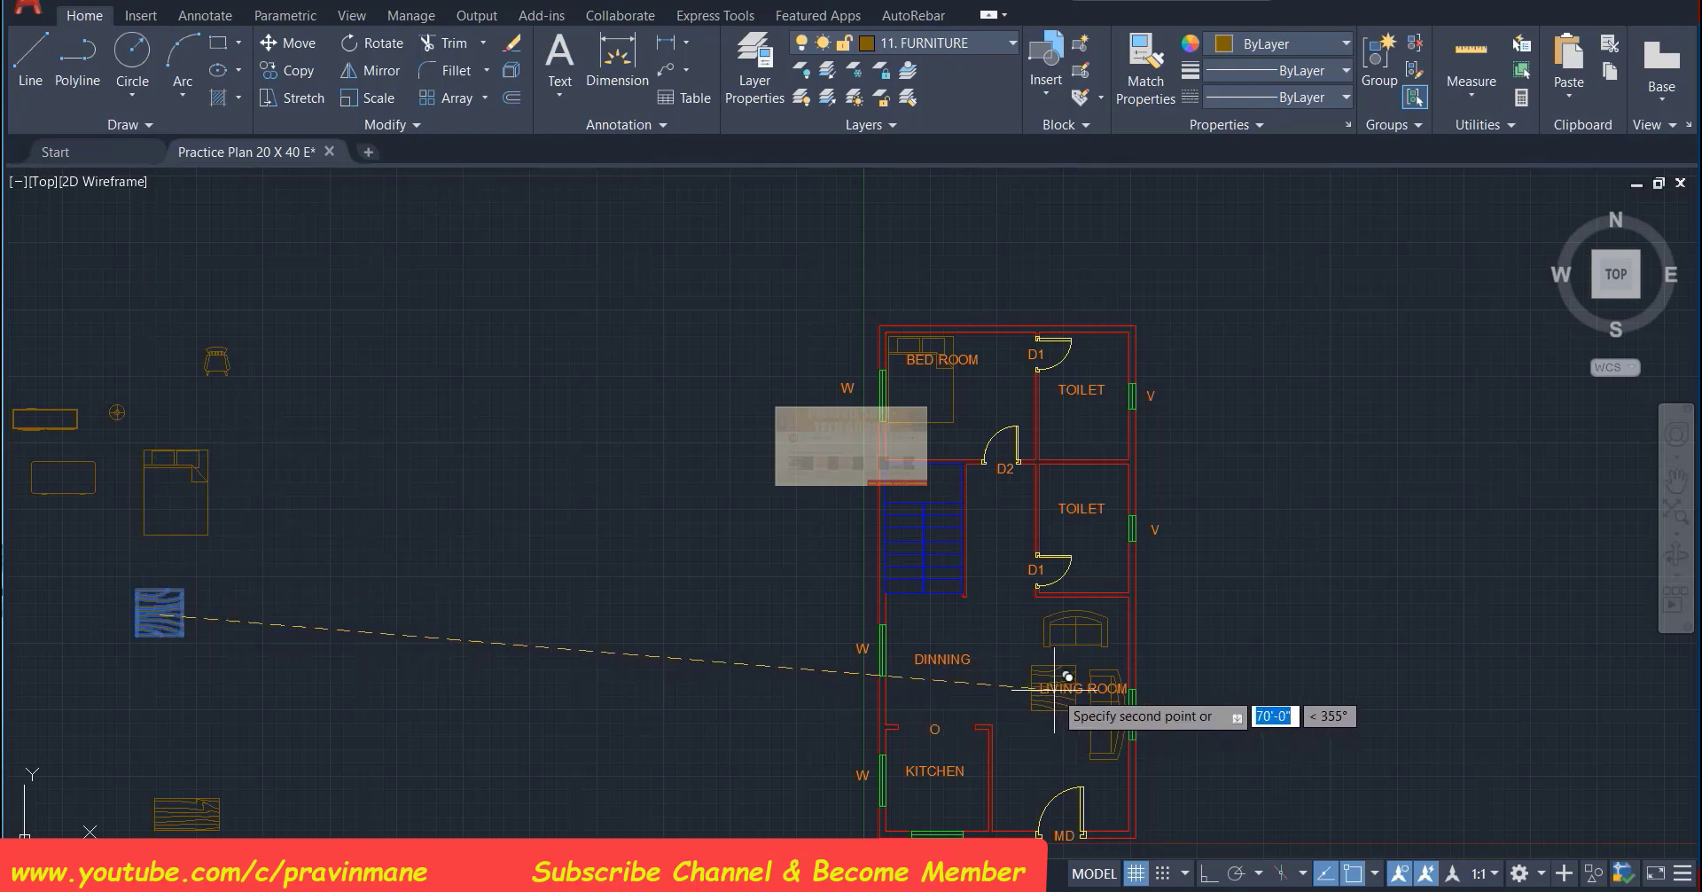
left_click(1027, 689)
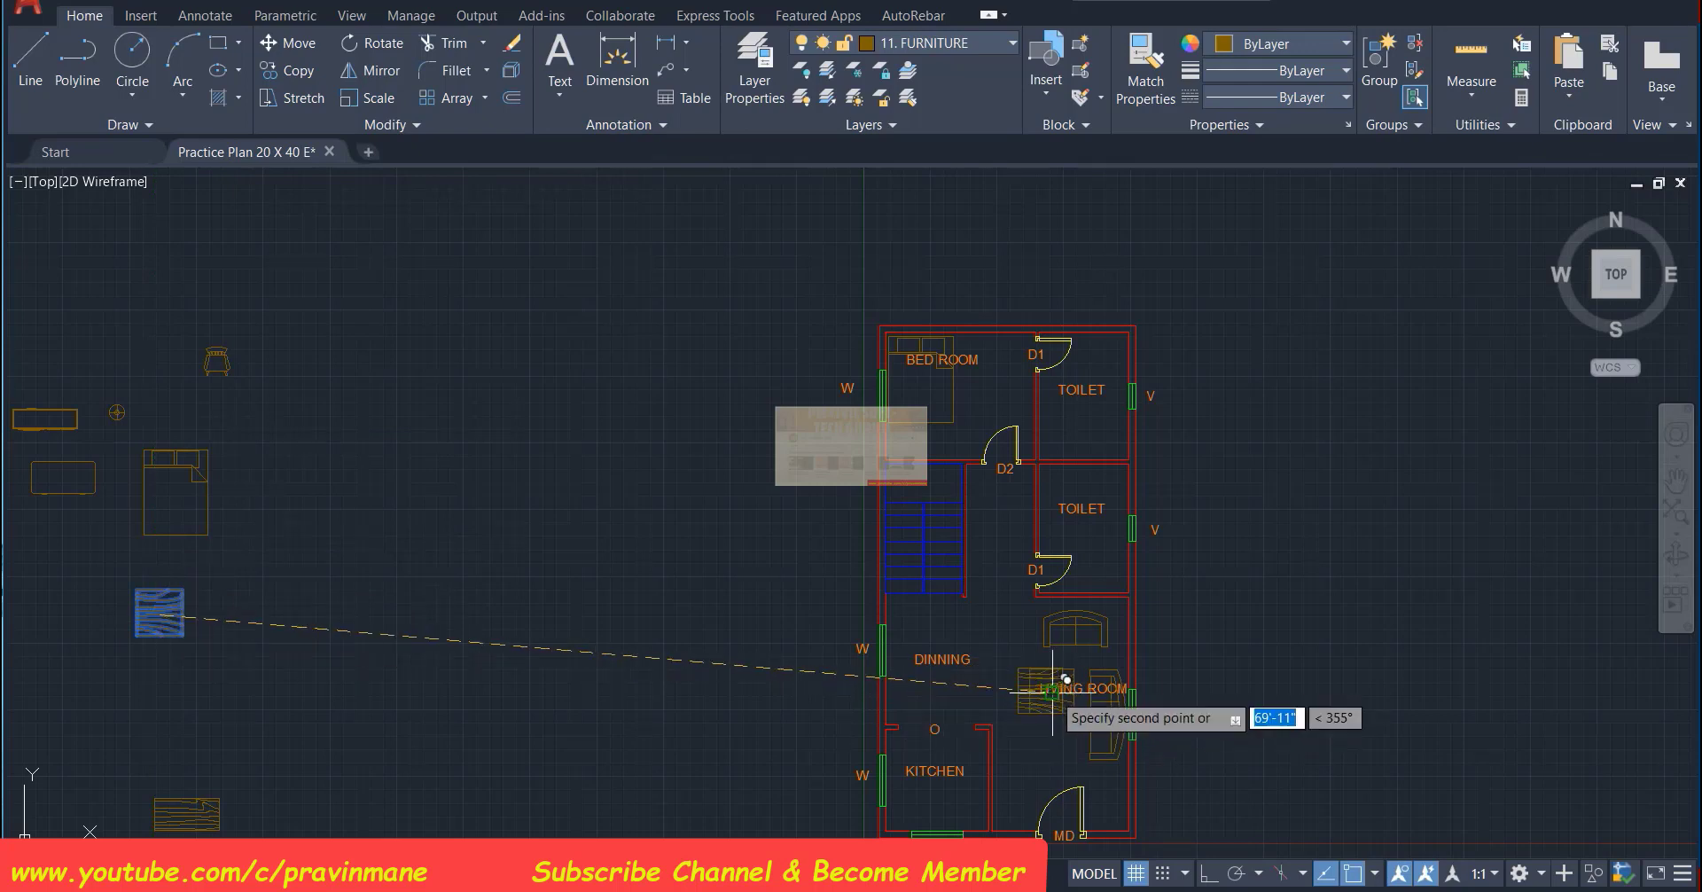
key("Escape")
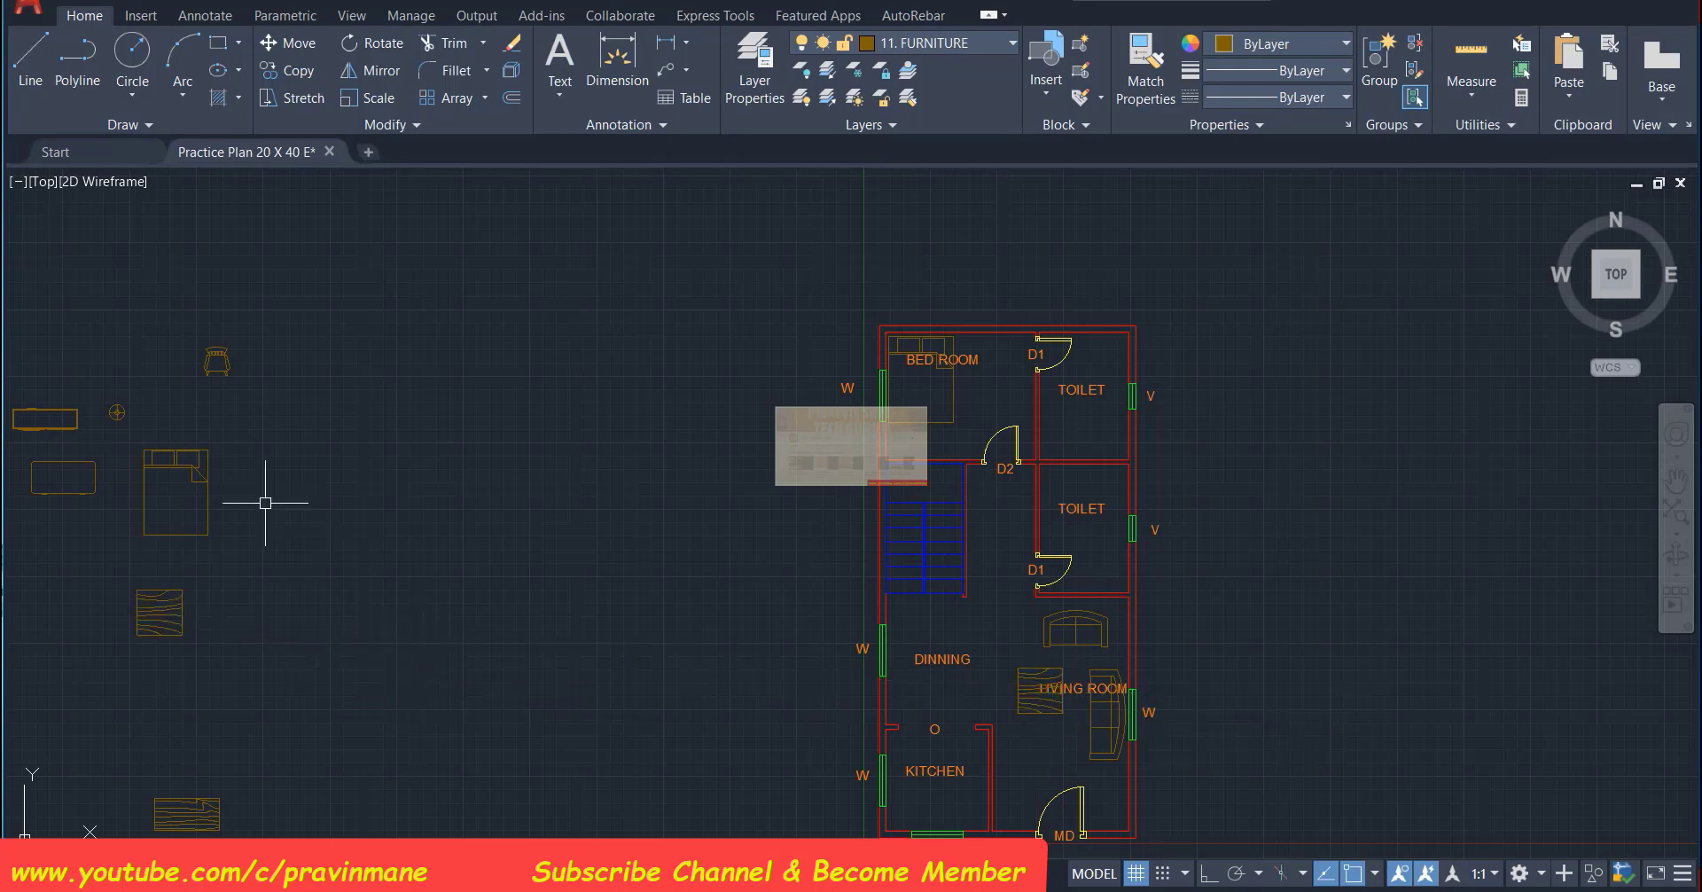
Move the narrow rectangular unit from outside the plan to the main door area and rotate it to a vertical orientation
left_click(40, 425)
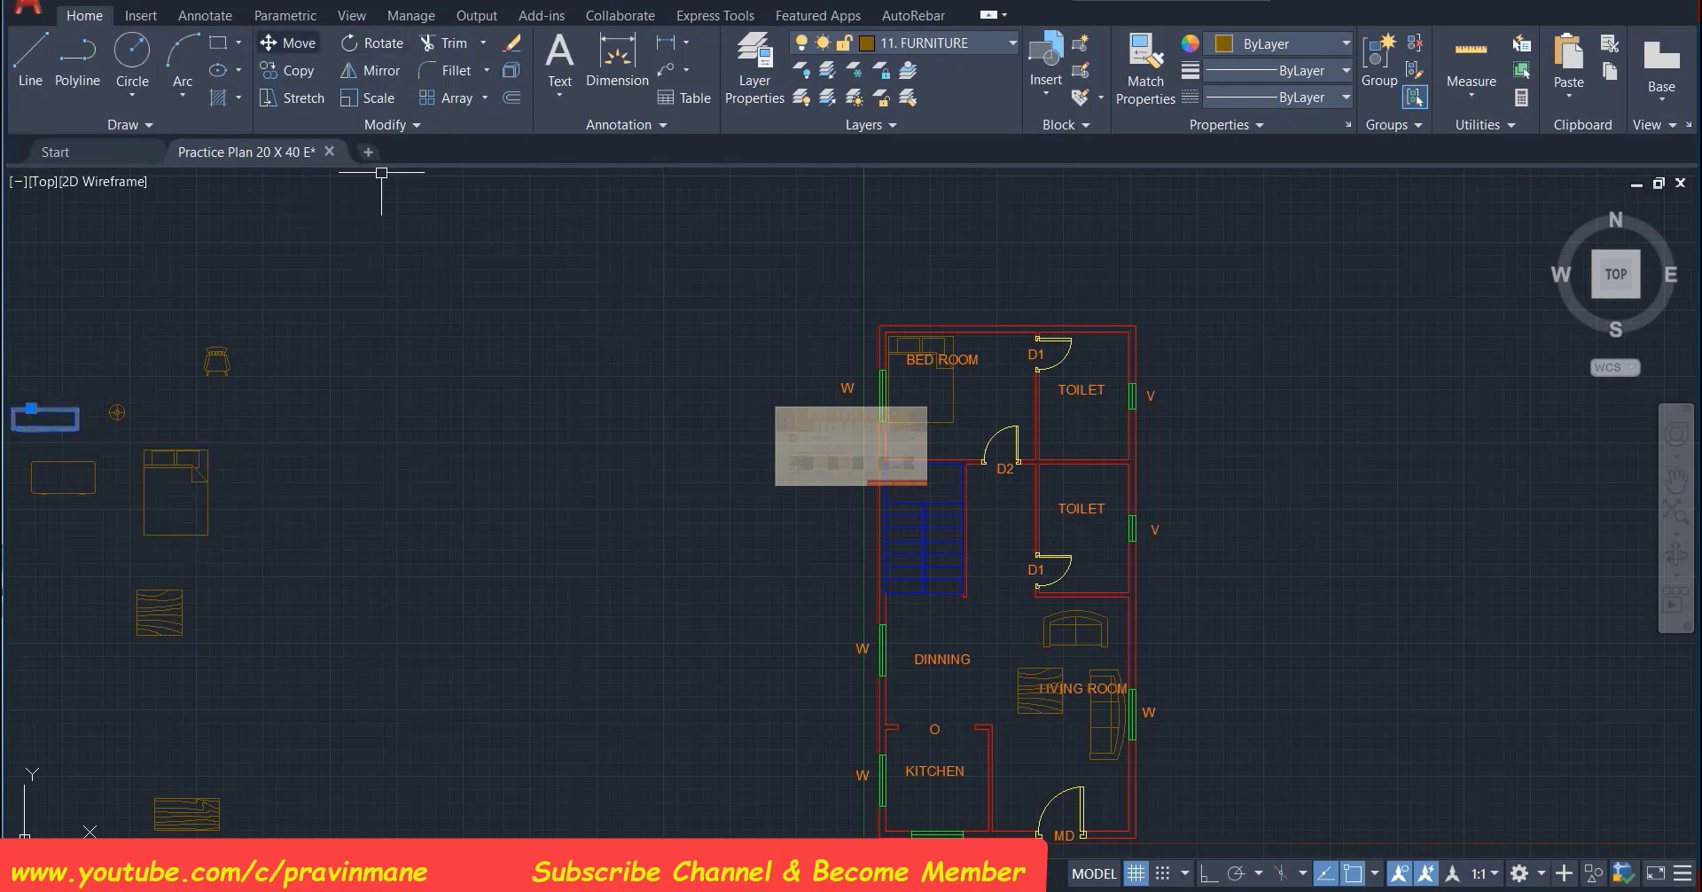
left_click(286, 43)
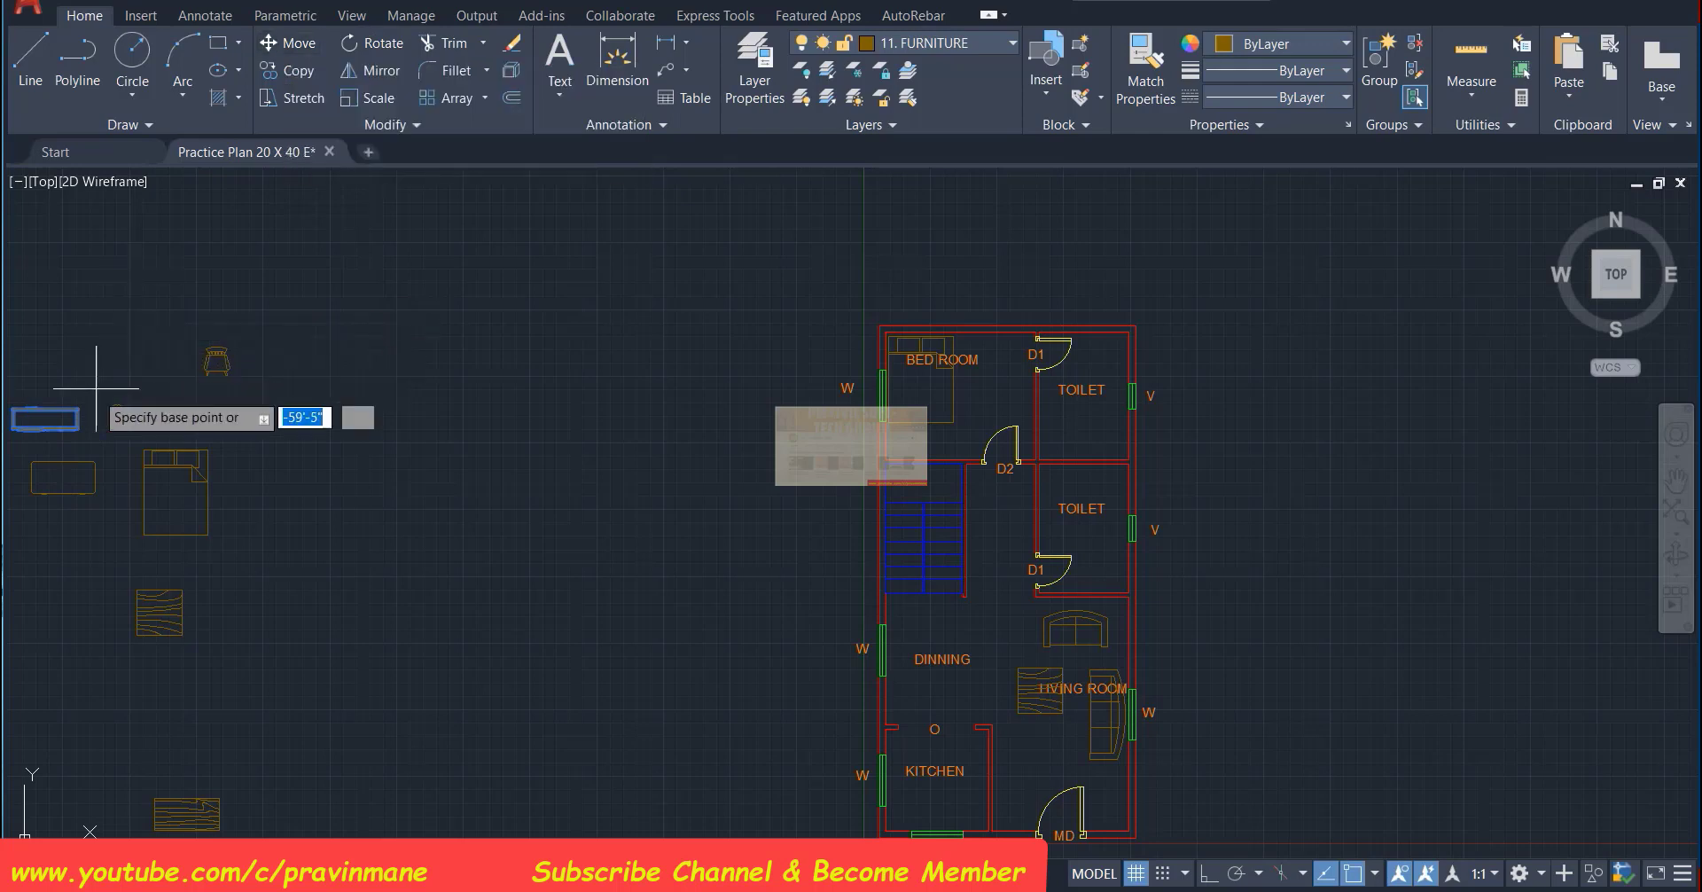
left_click(45, 409)
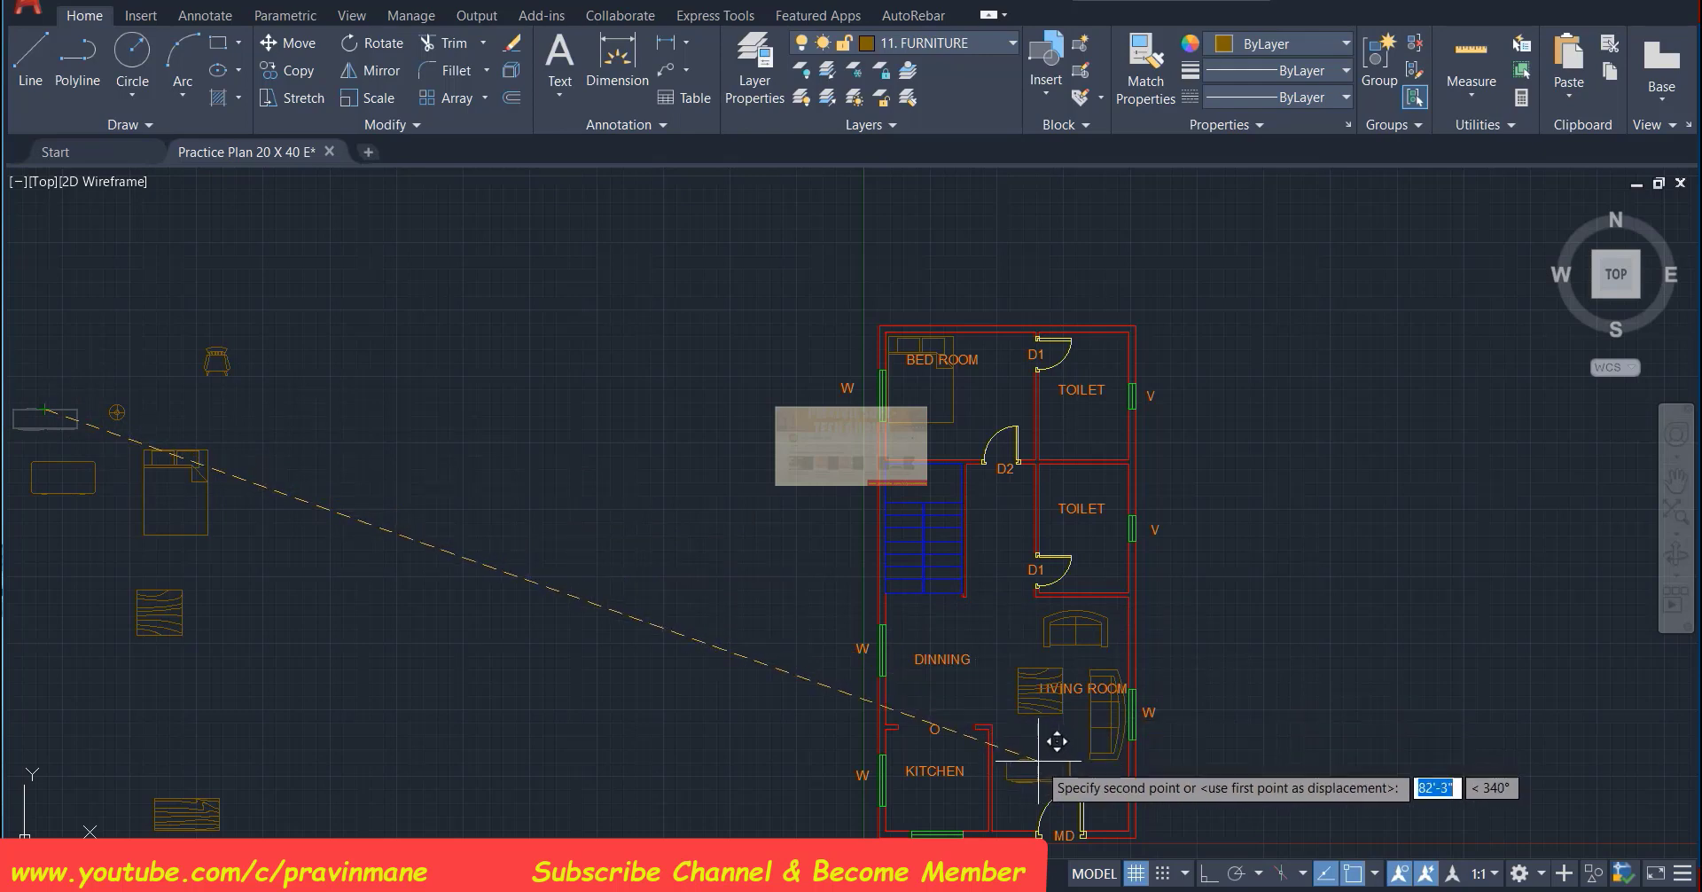
left_click(1047, 804)
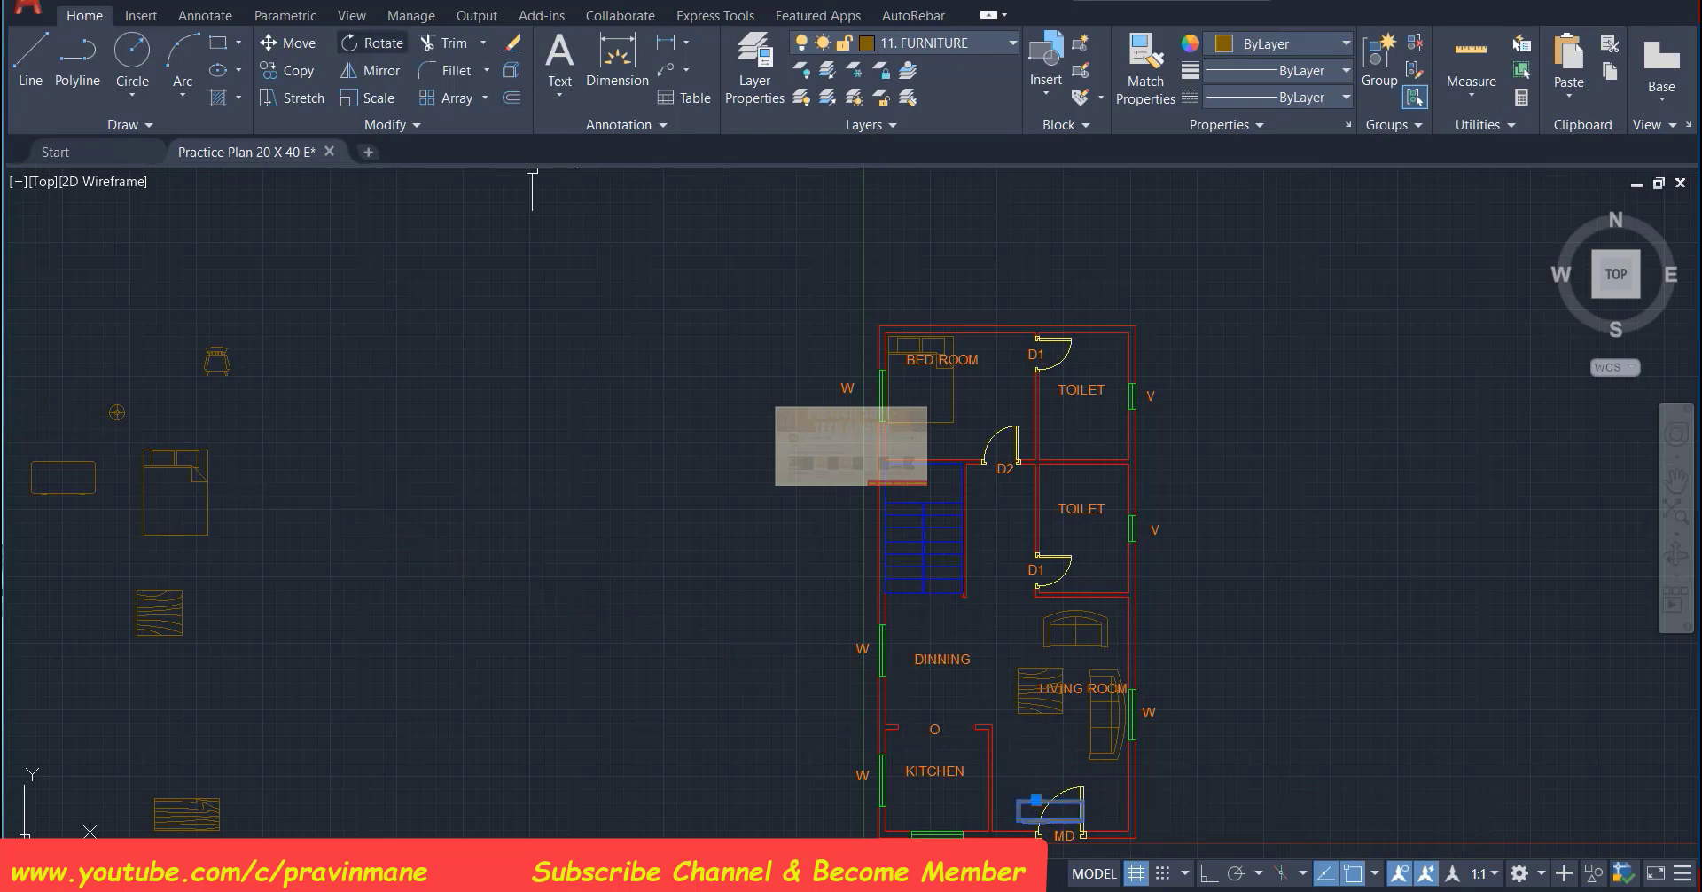
left_click(372, 43)
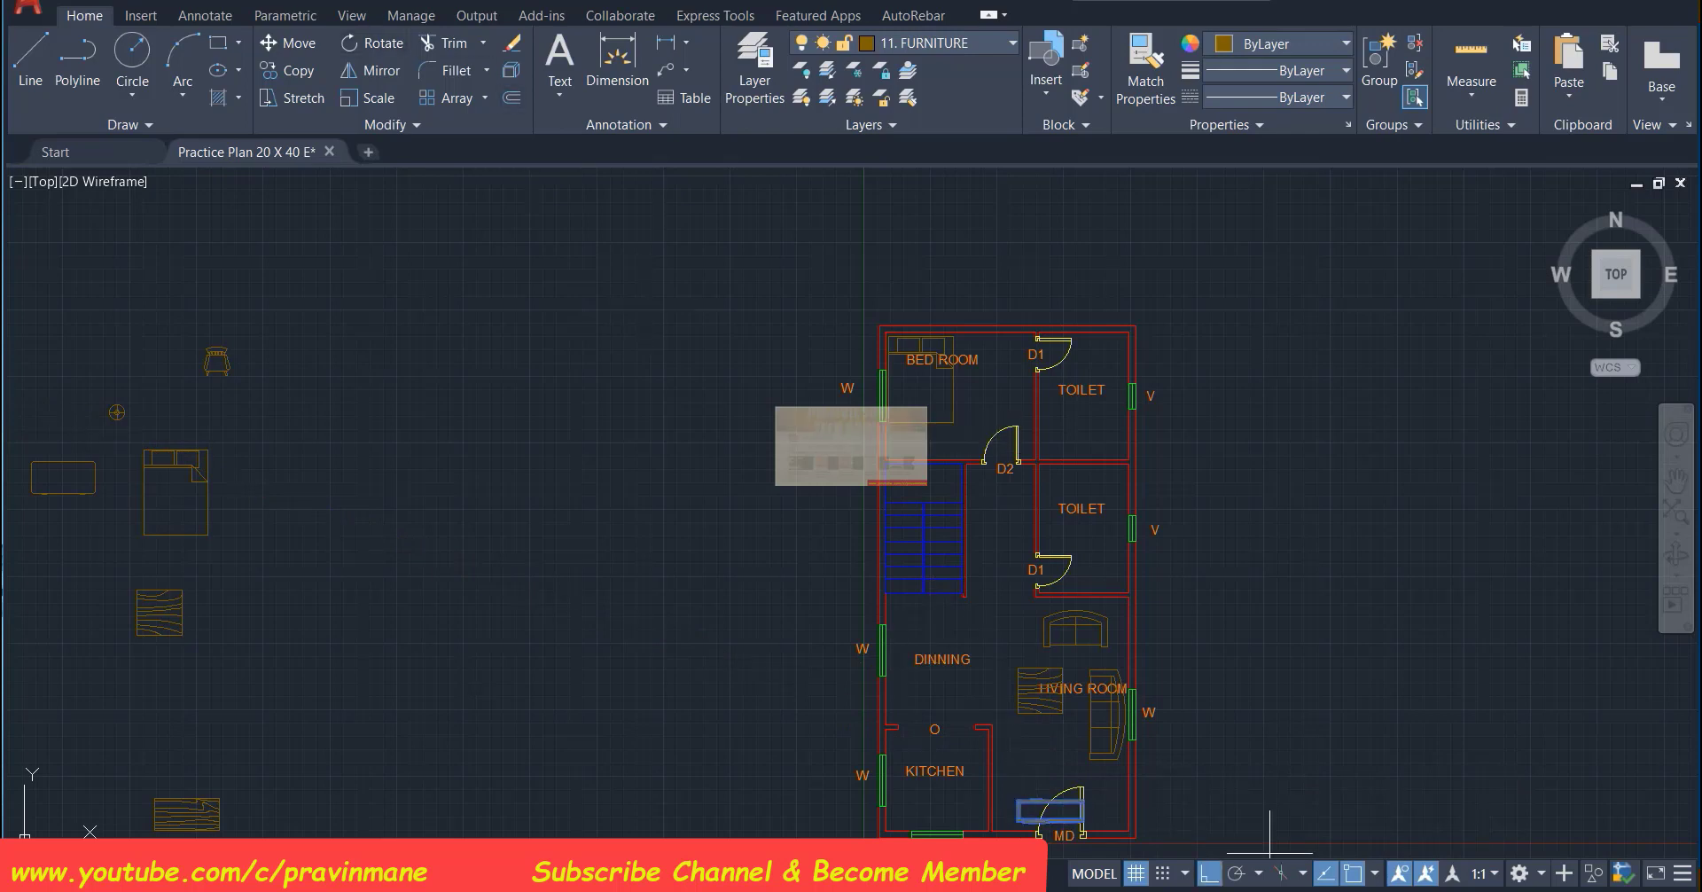
left_click(1018, 803)
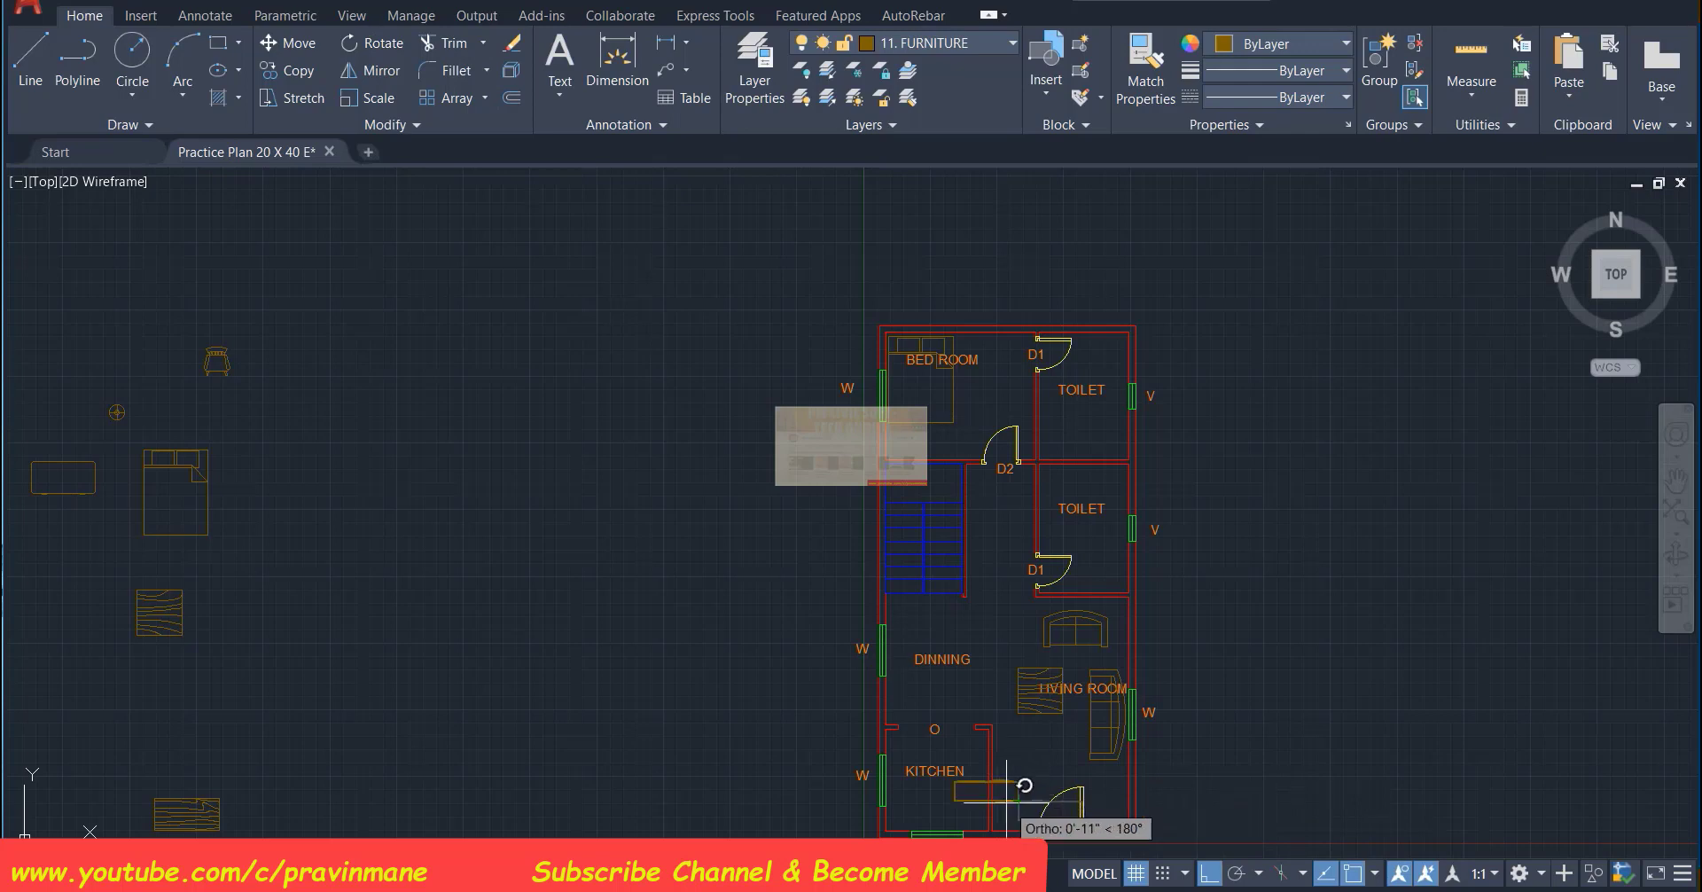
left_click(1025, 775)
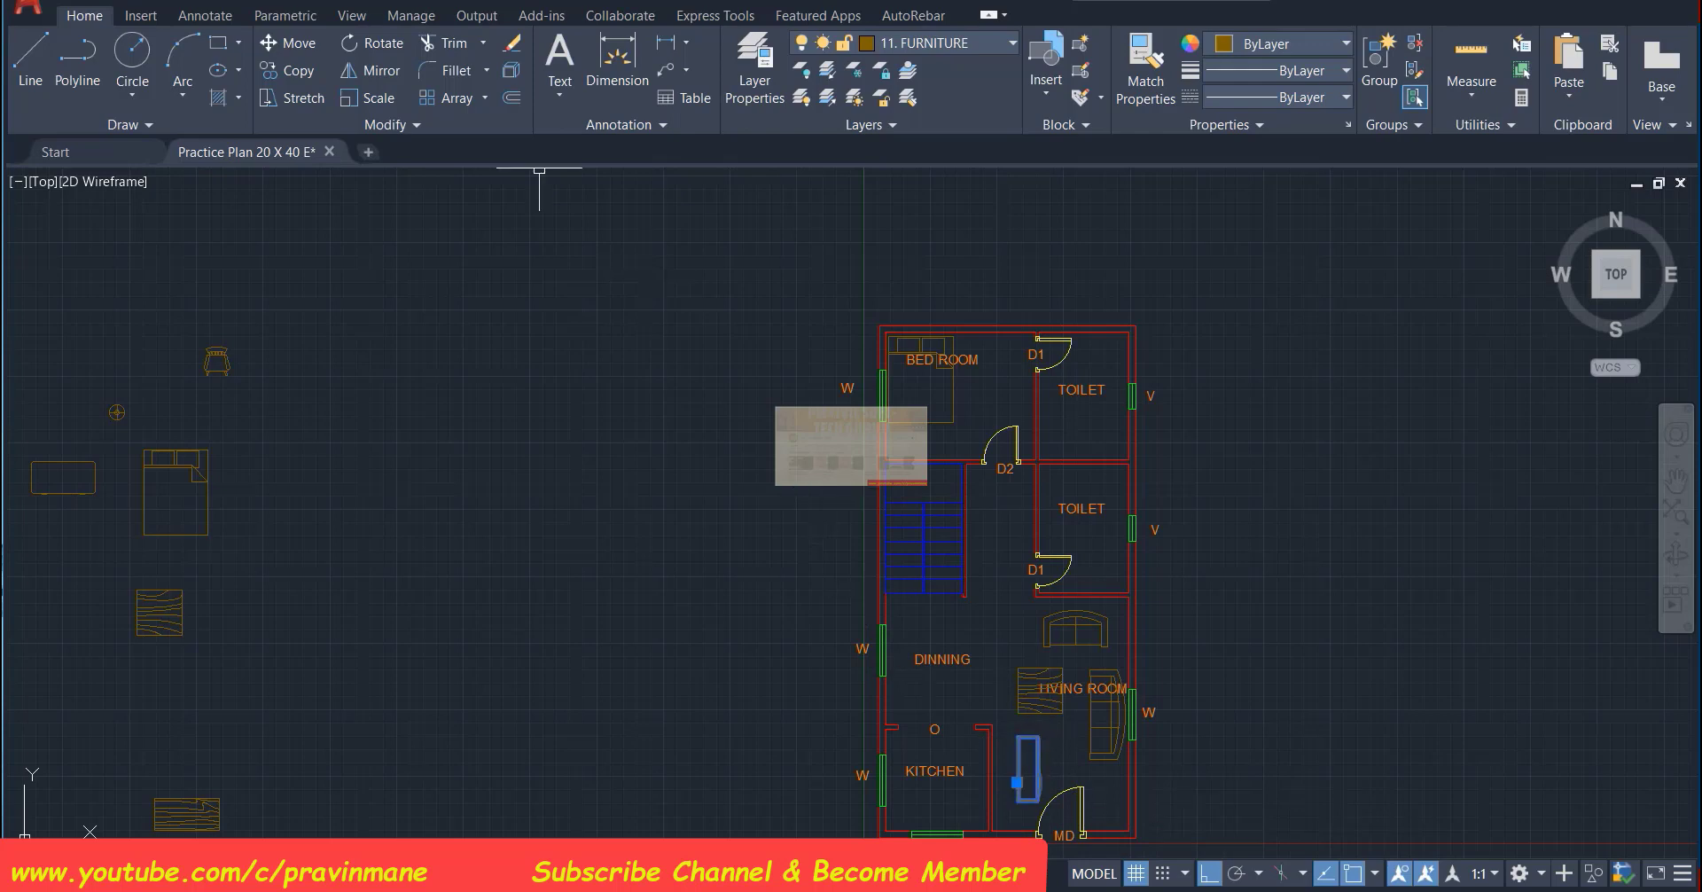
Move the vertical unit with Ortho off against the partition wall between the kitchen and the living room
left_click(286, 42)
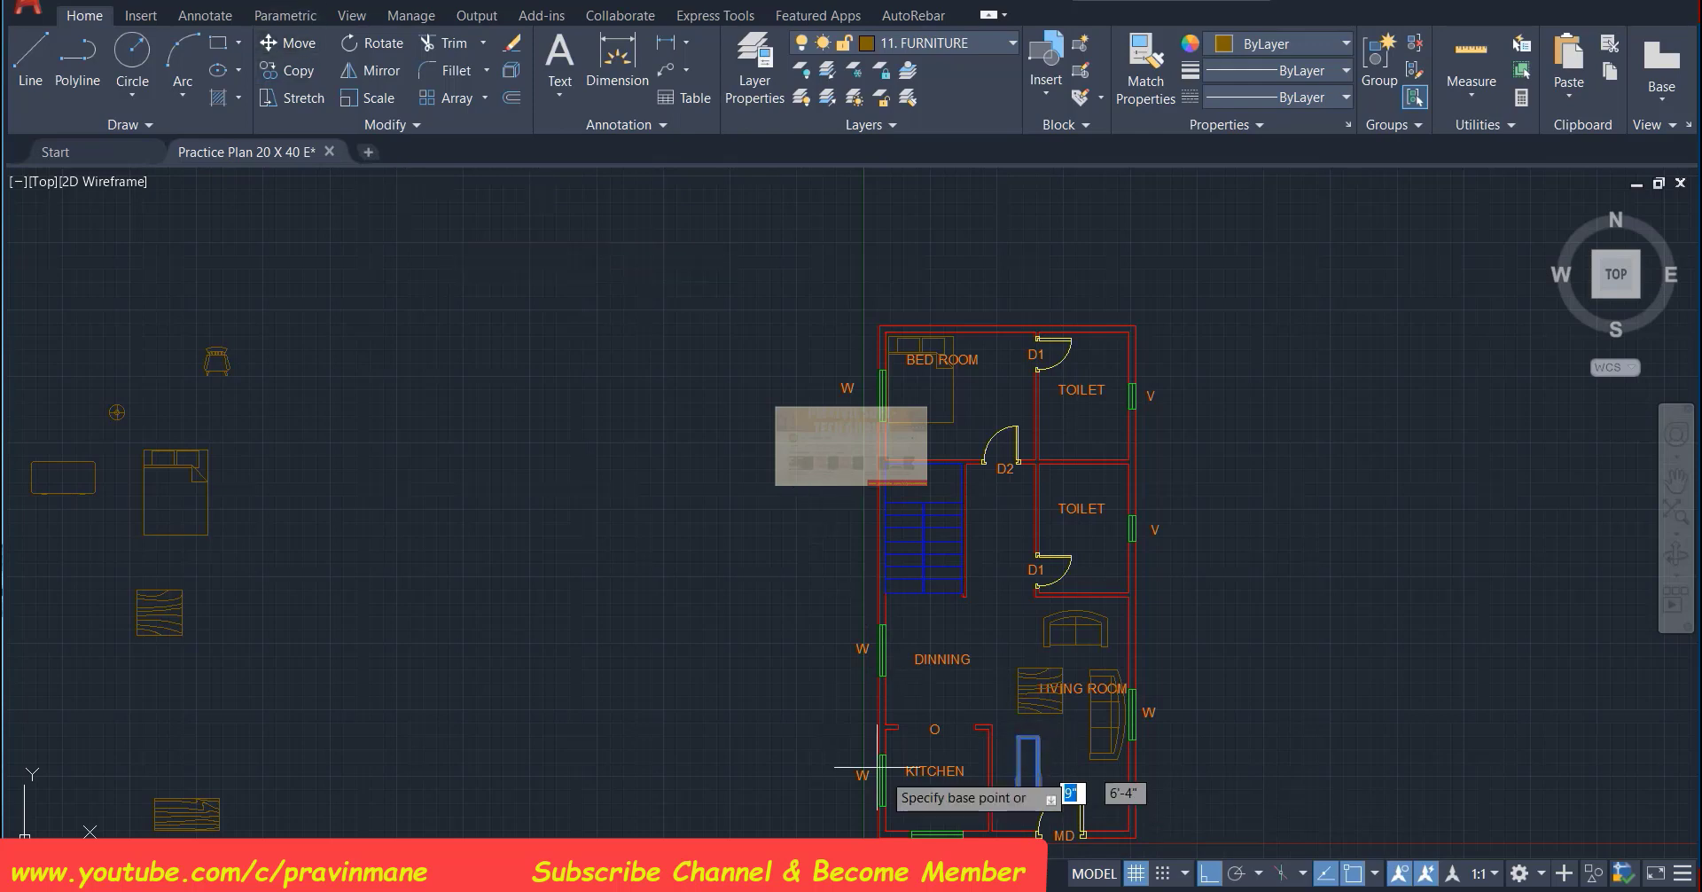
left_click(1037, 824)
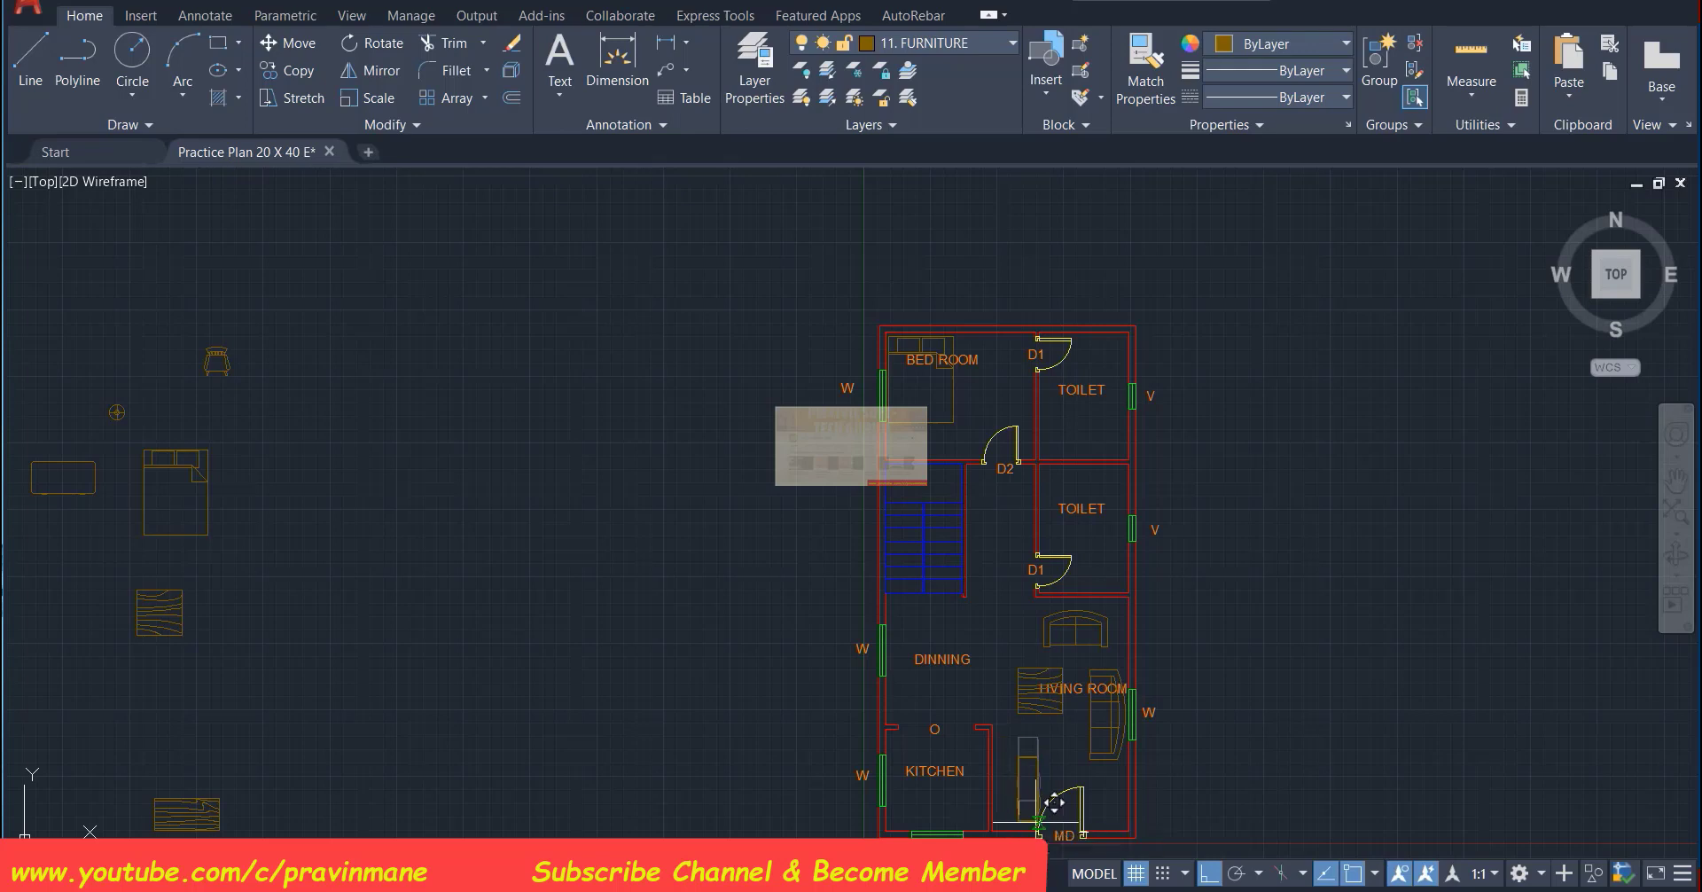
key("F8")
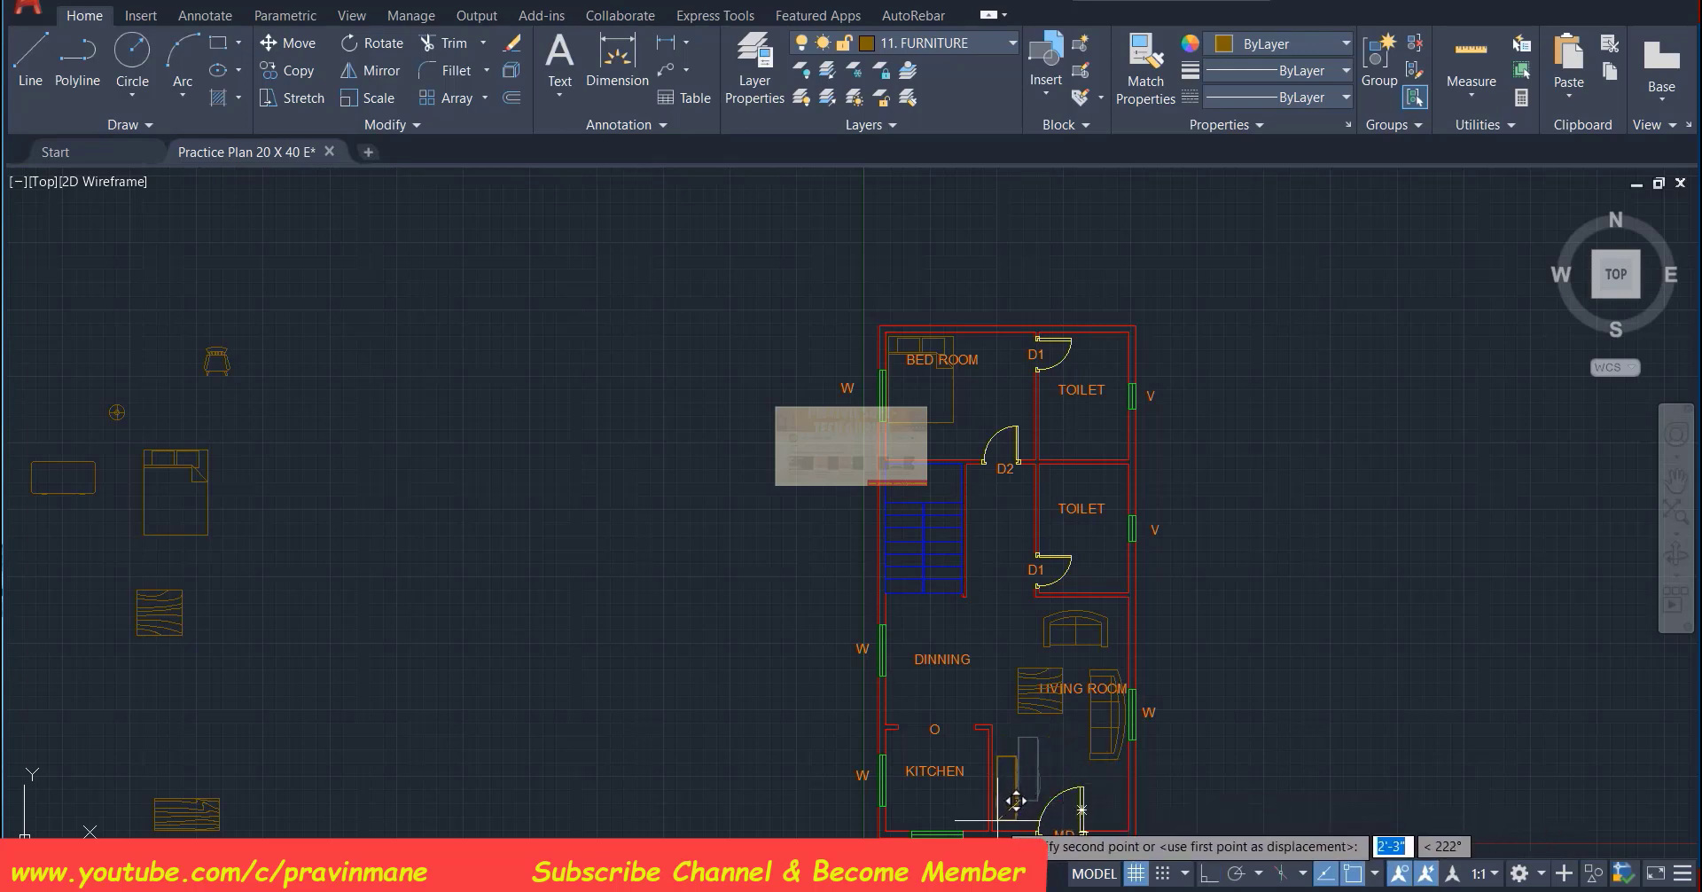
left_click(1016, 801)
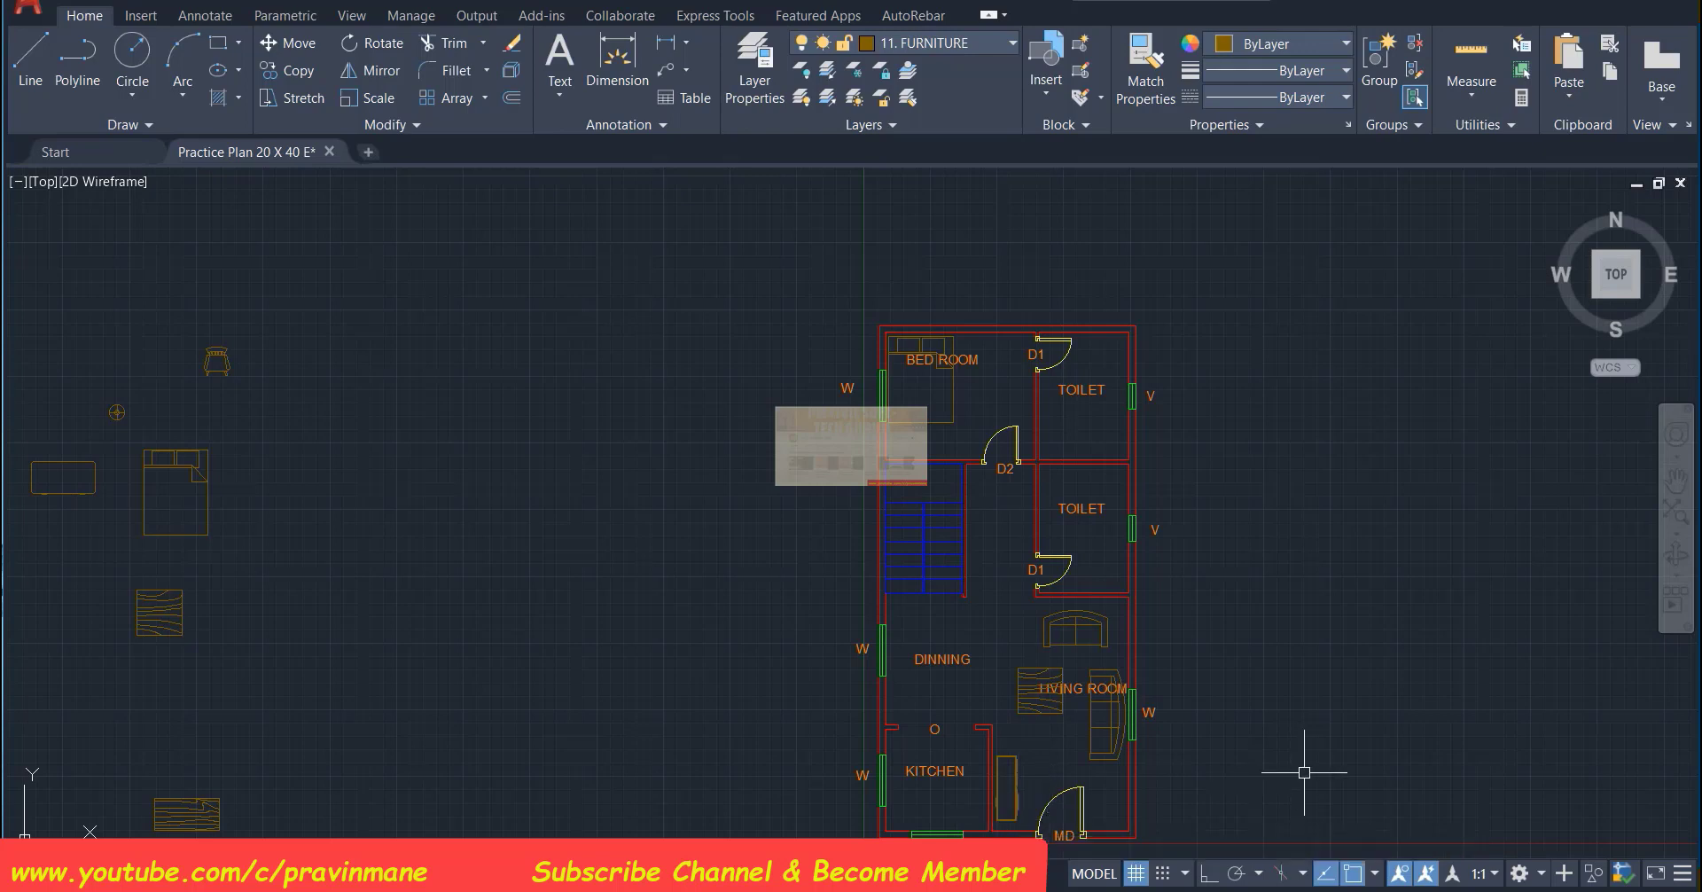
Move the rounded rectangular furniture block to the empty space outside the bedroom's window wall and rotate it to a vertical orientation
left_click(96, 484)
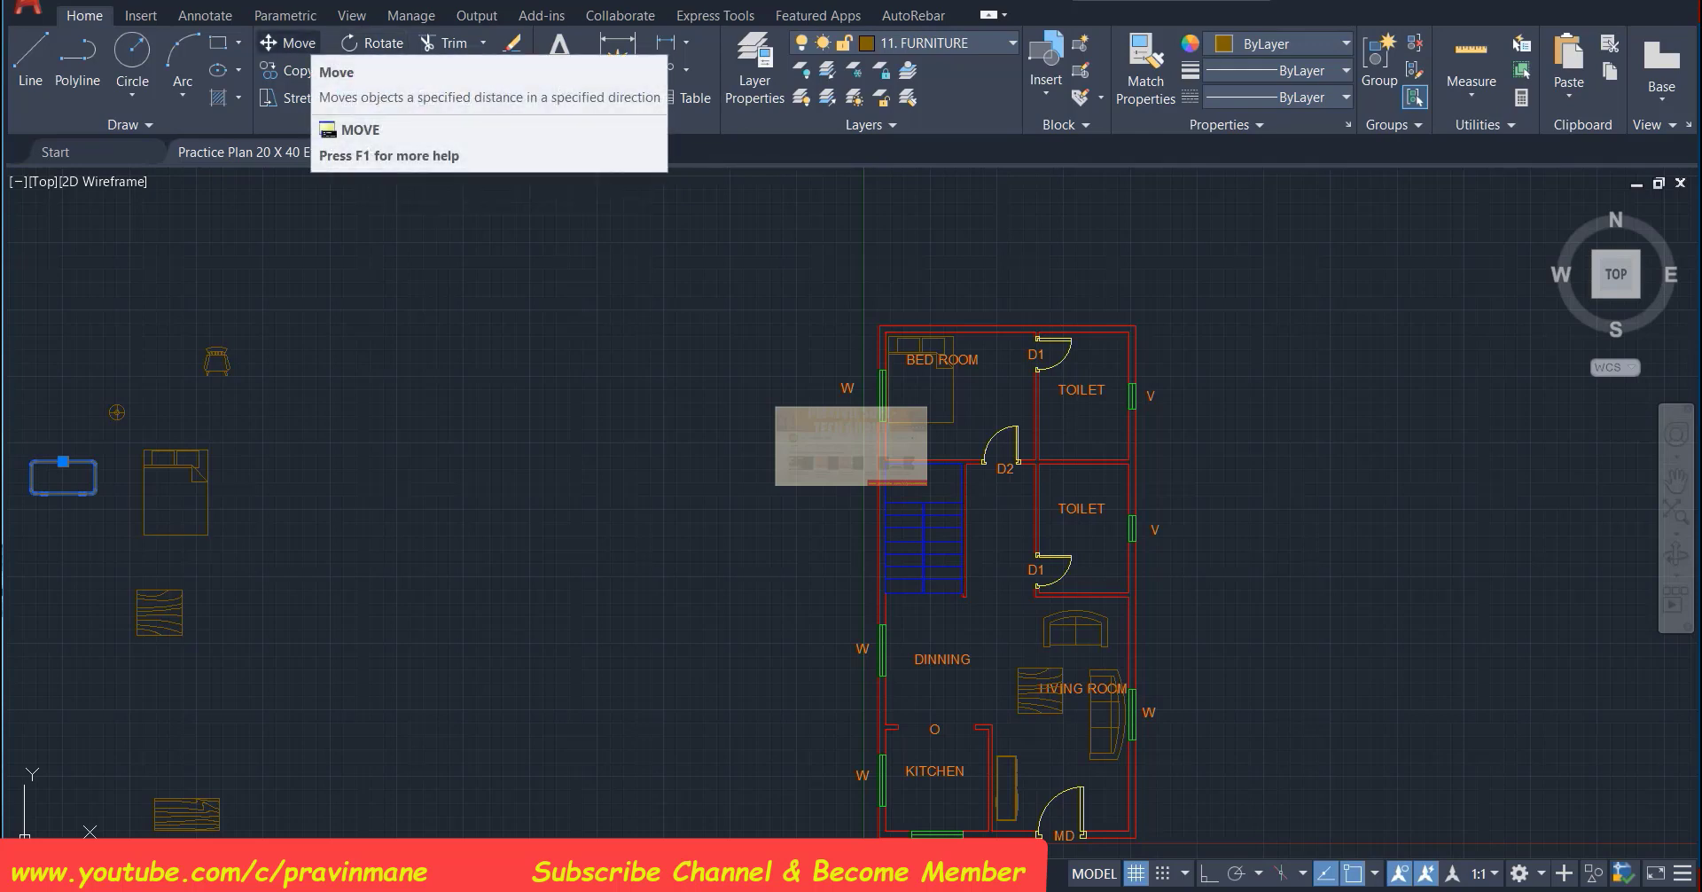
left_click(288, 42)
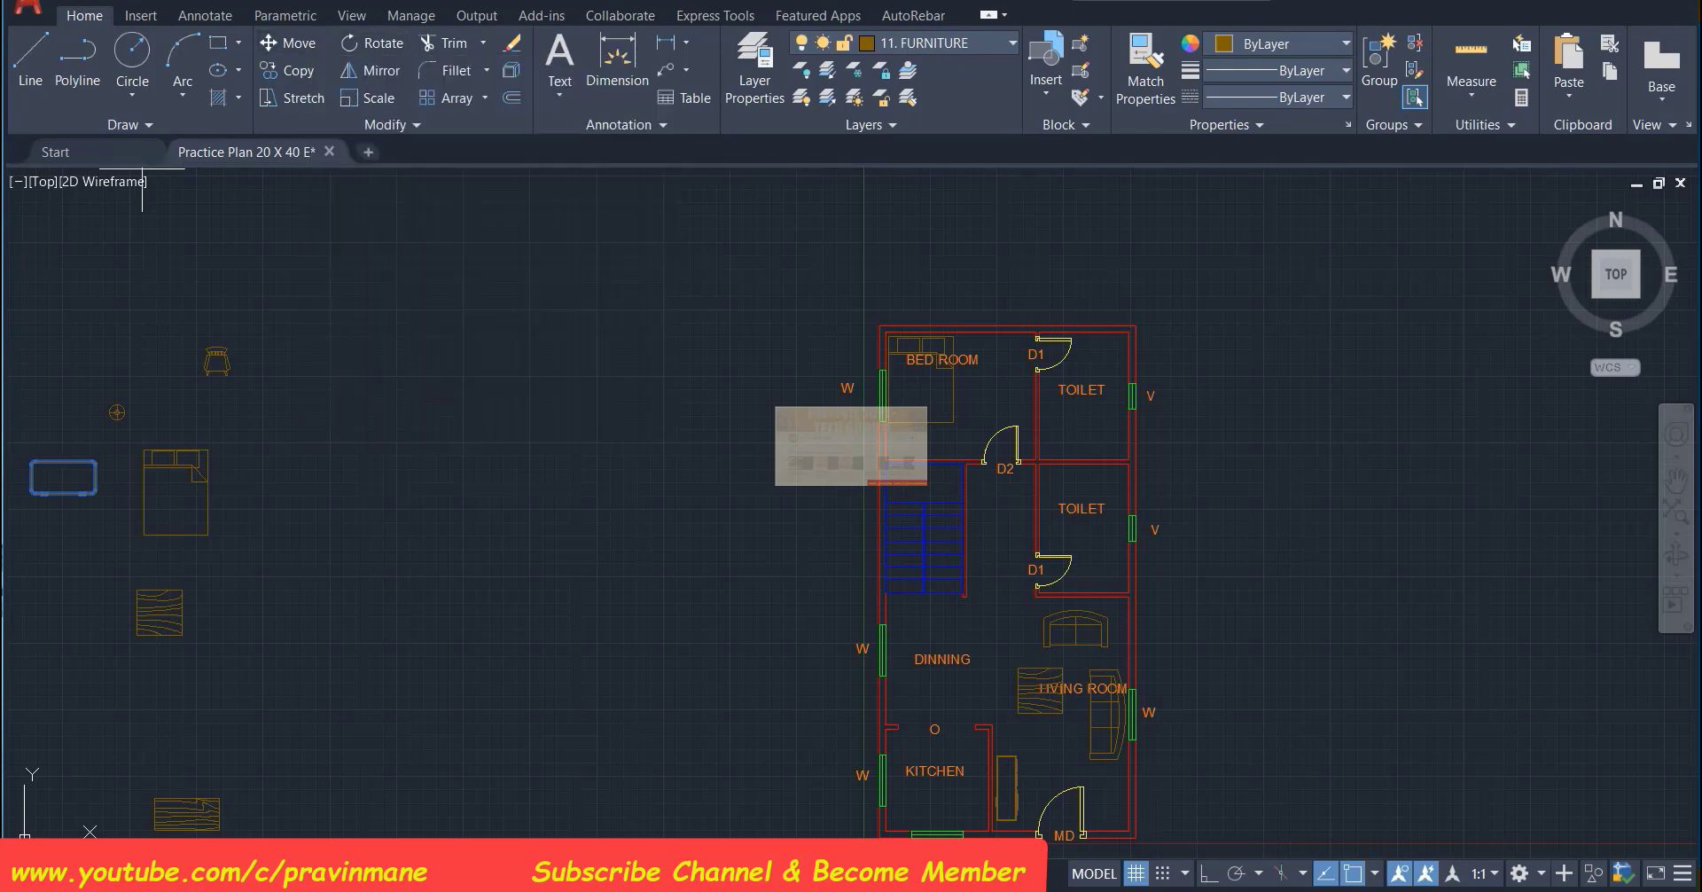
left_click(63, 492)
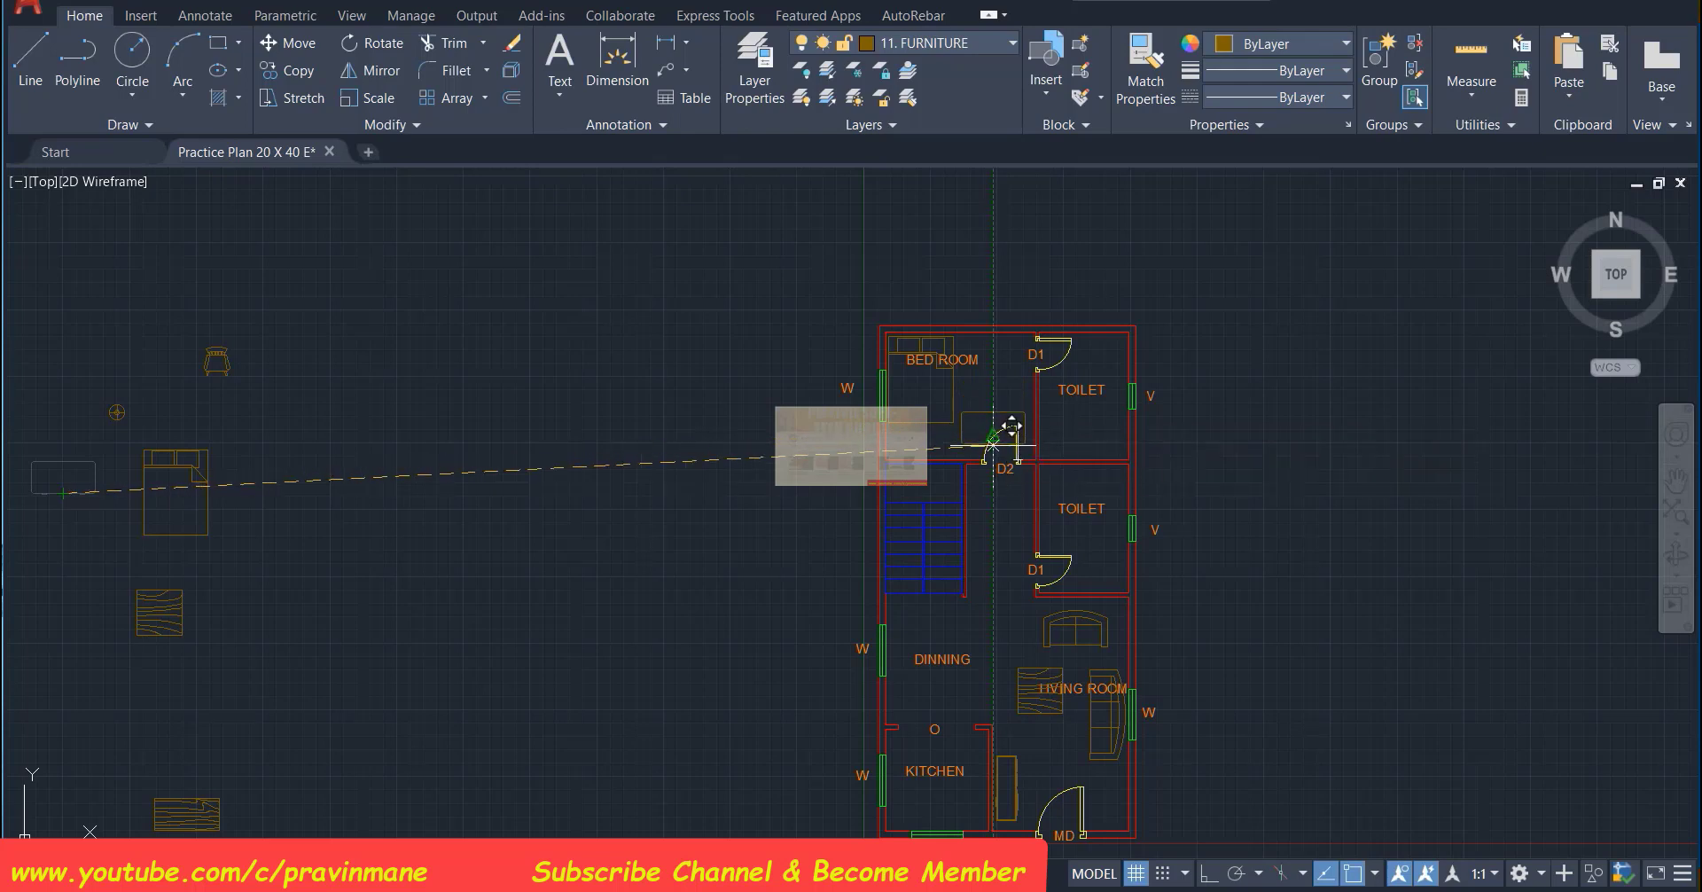
left_click(1017, 435)
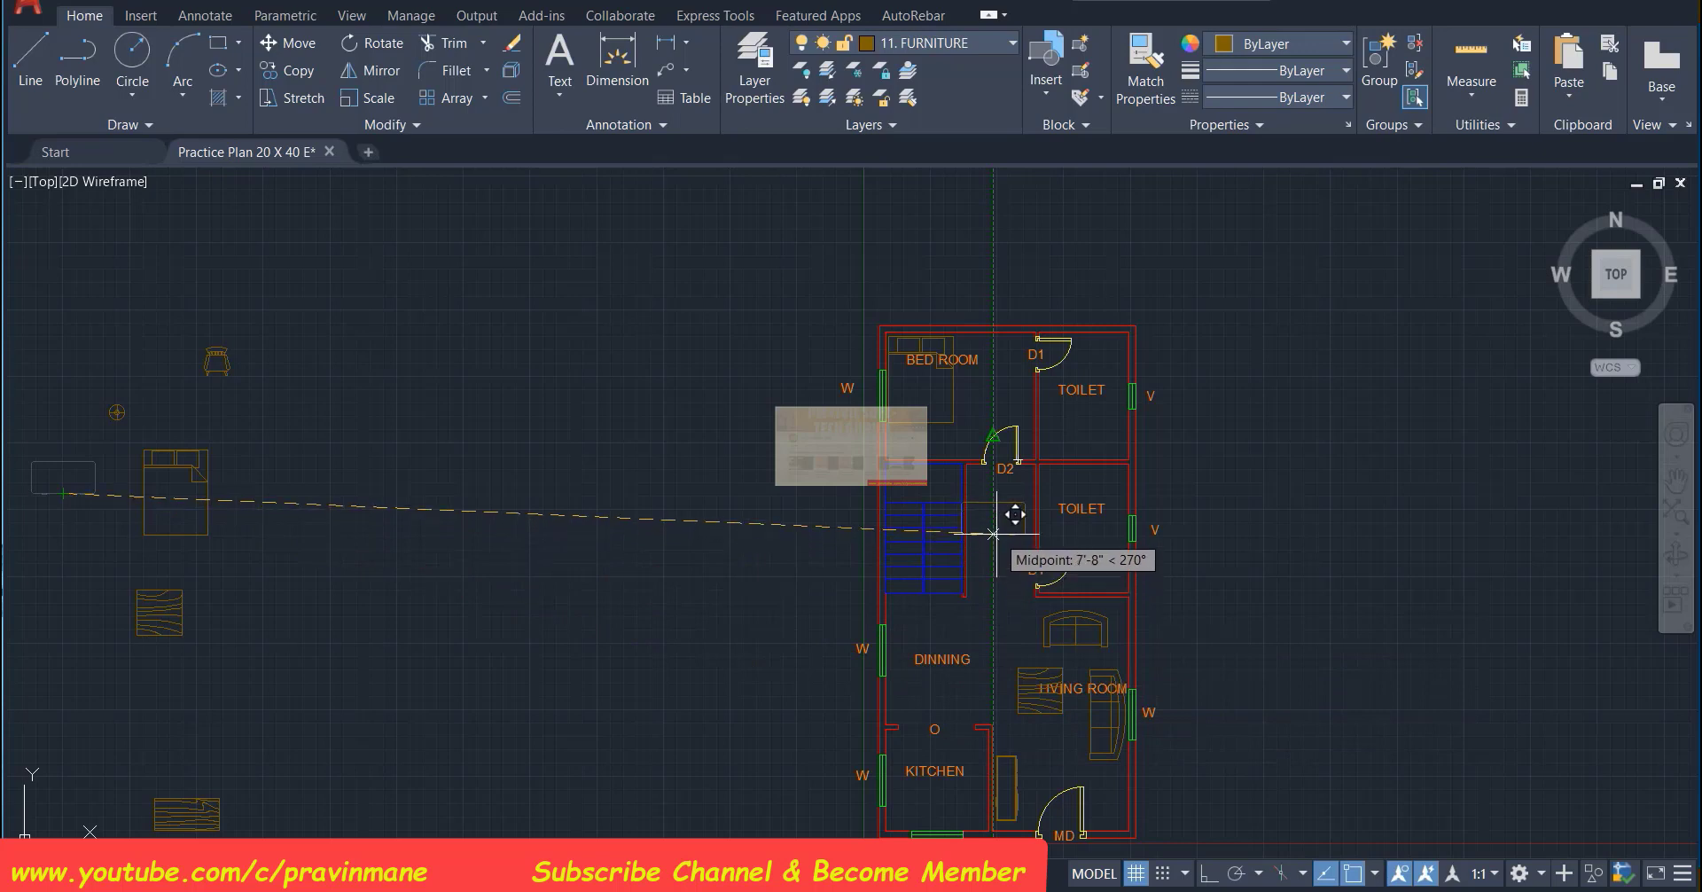
left_click(679, 442)
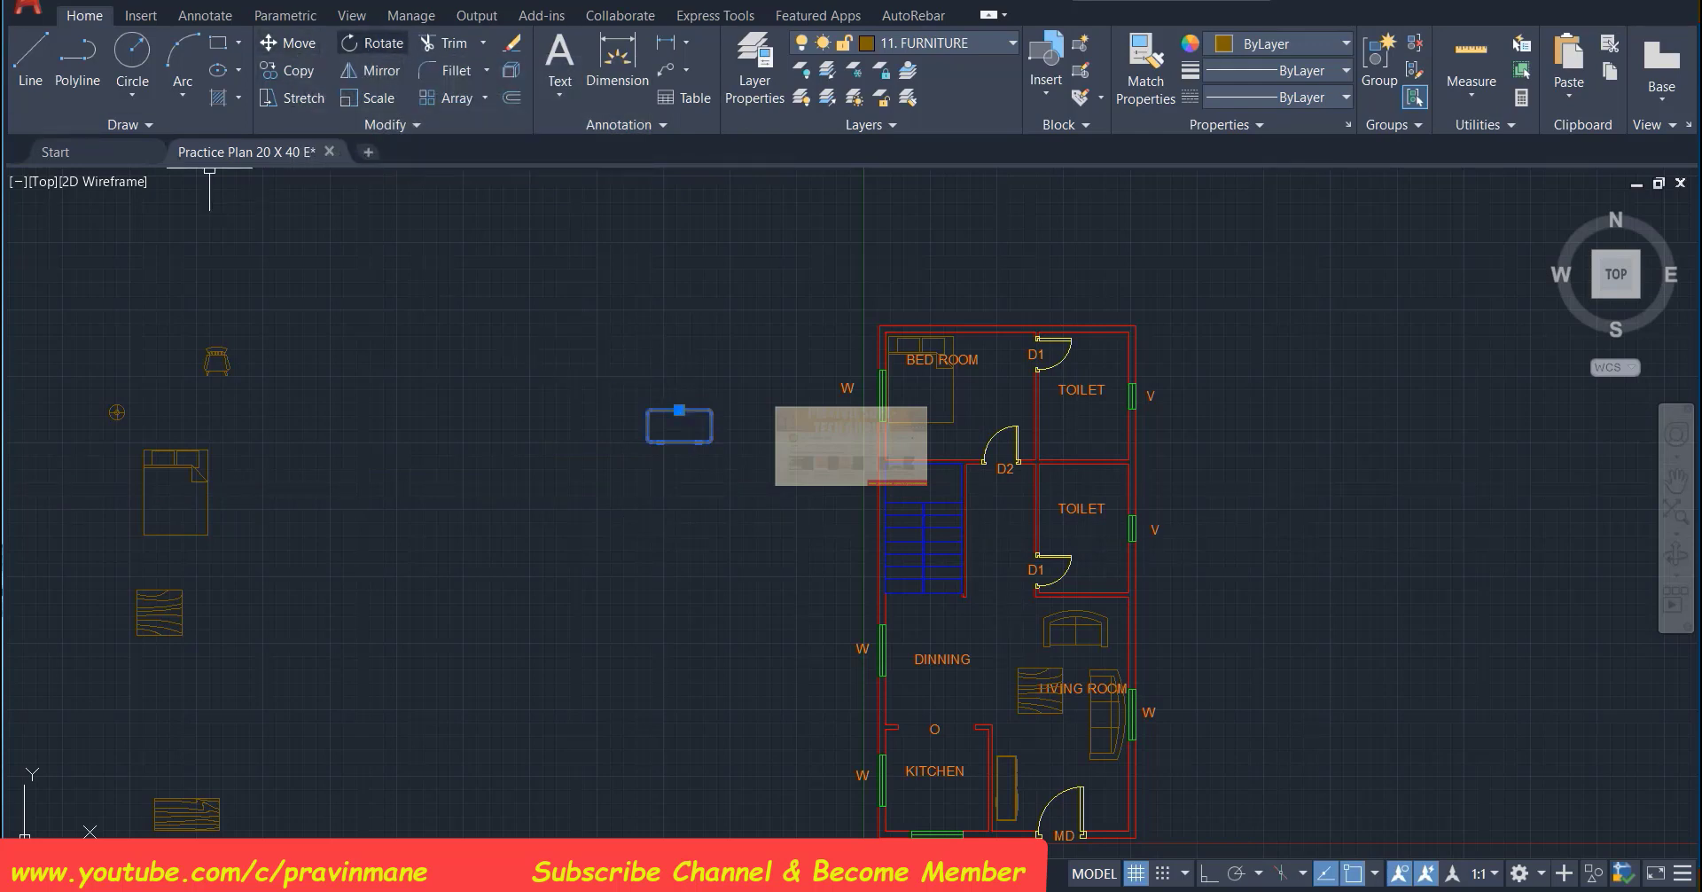
left_click(372, 43)
left_click(708, 412)
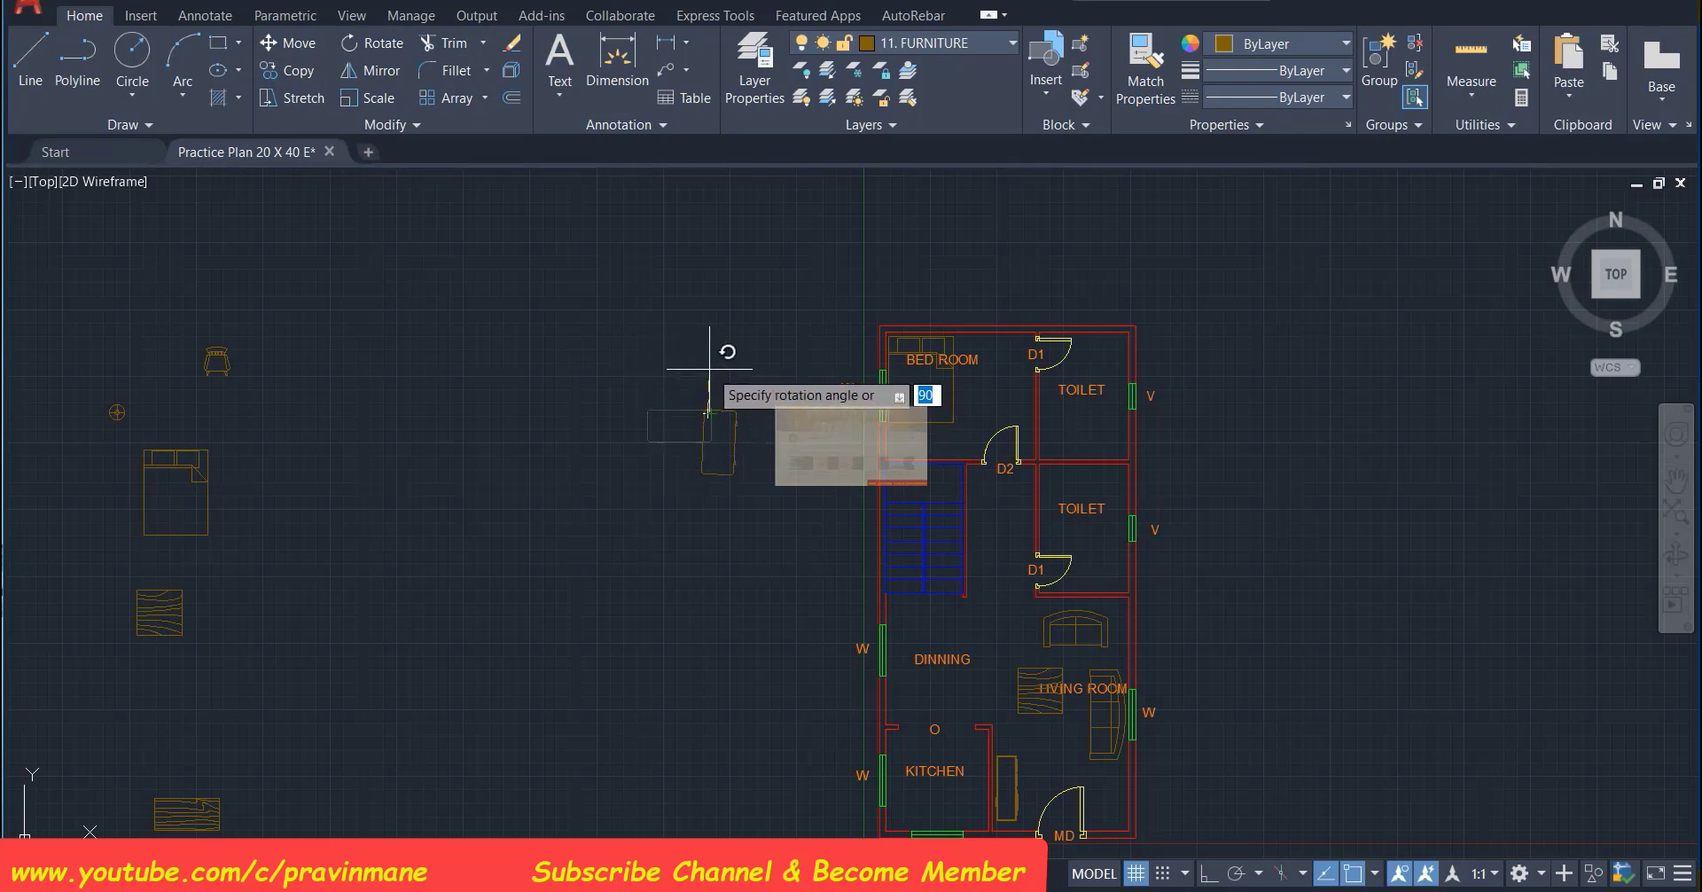
left_click(708, 369)
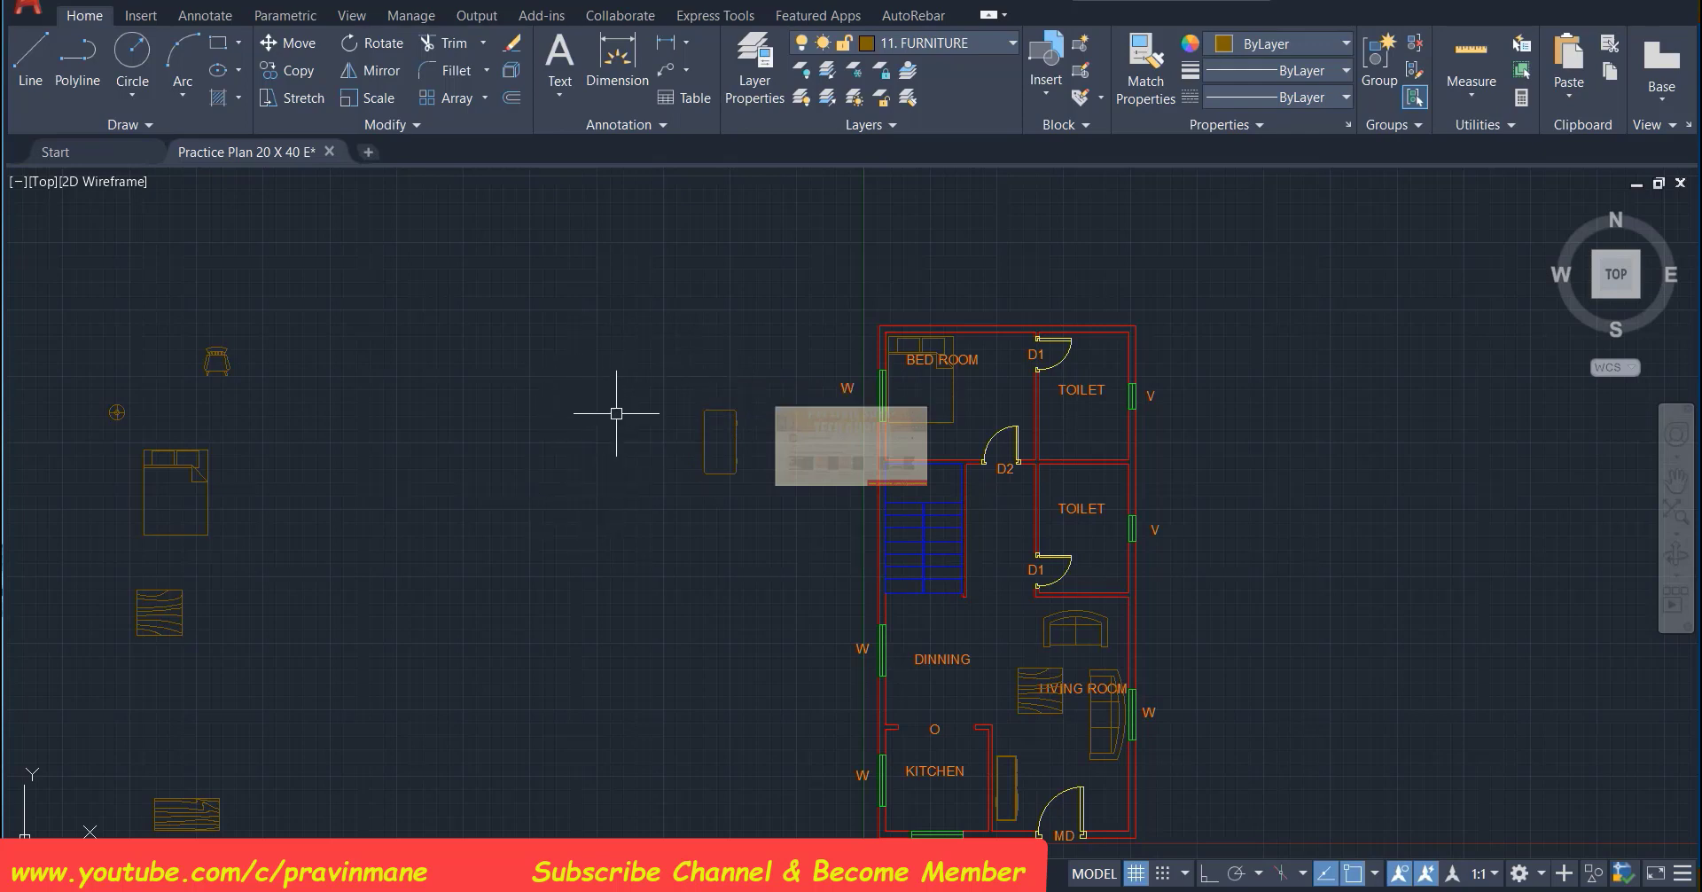
Move the rotated rectangular block into the passage between the staircase and the lower toilet, against the stair wall
left_click(708, 414)
left_click(286, 43)
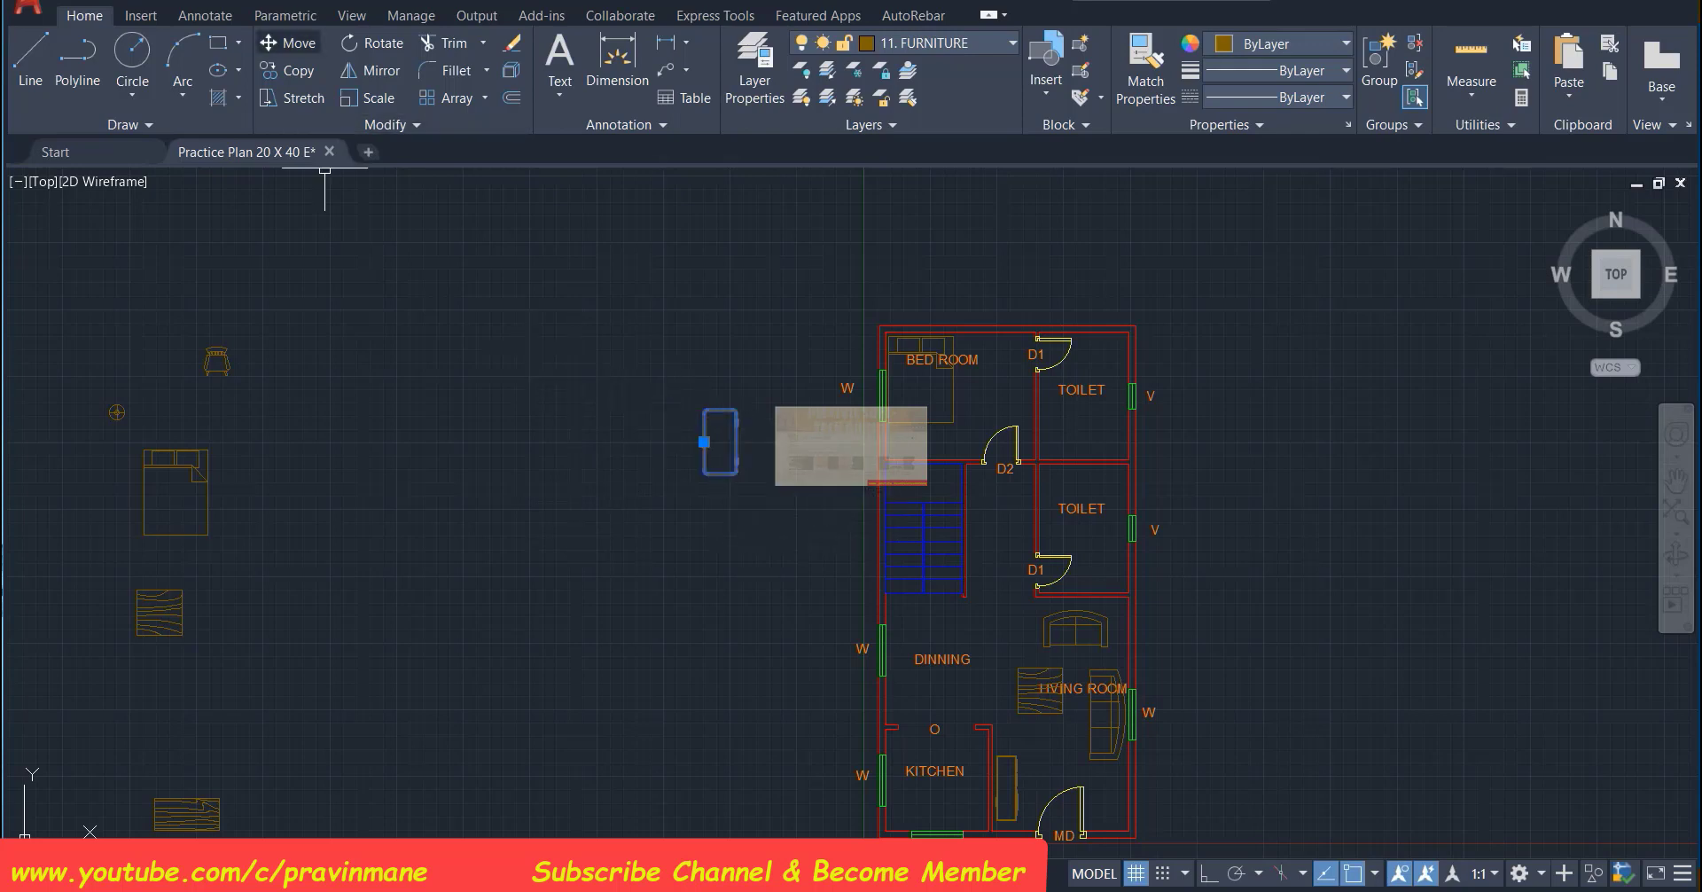
left_click(709, 414)
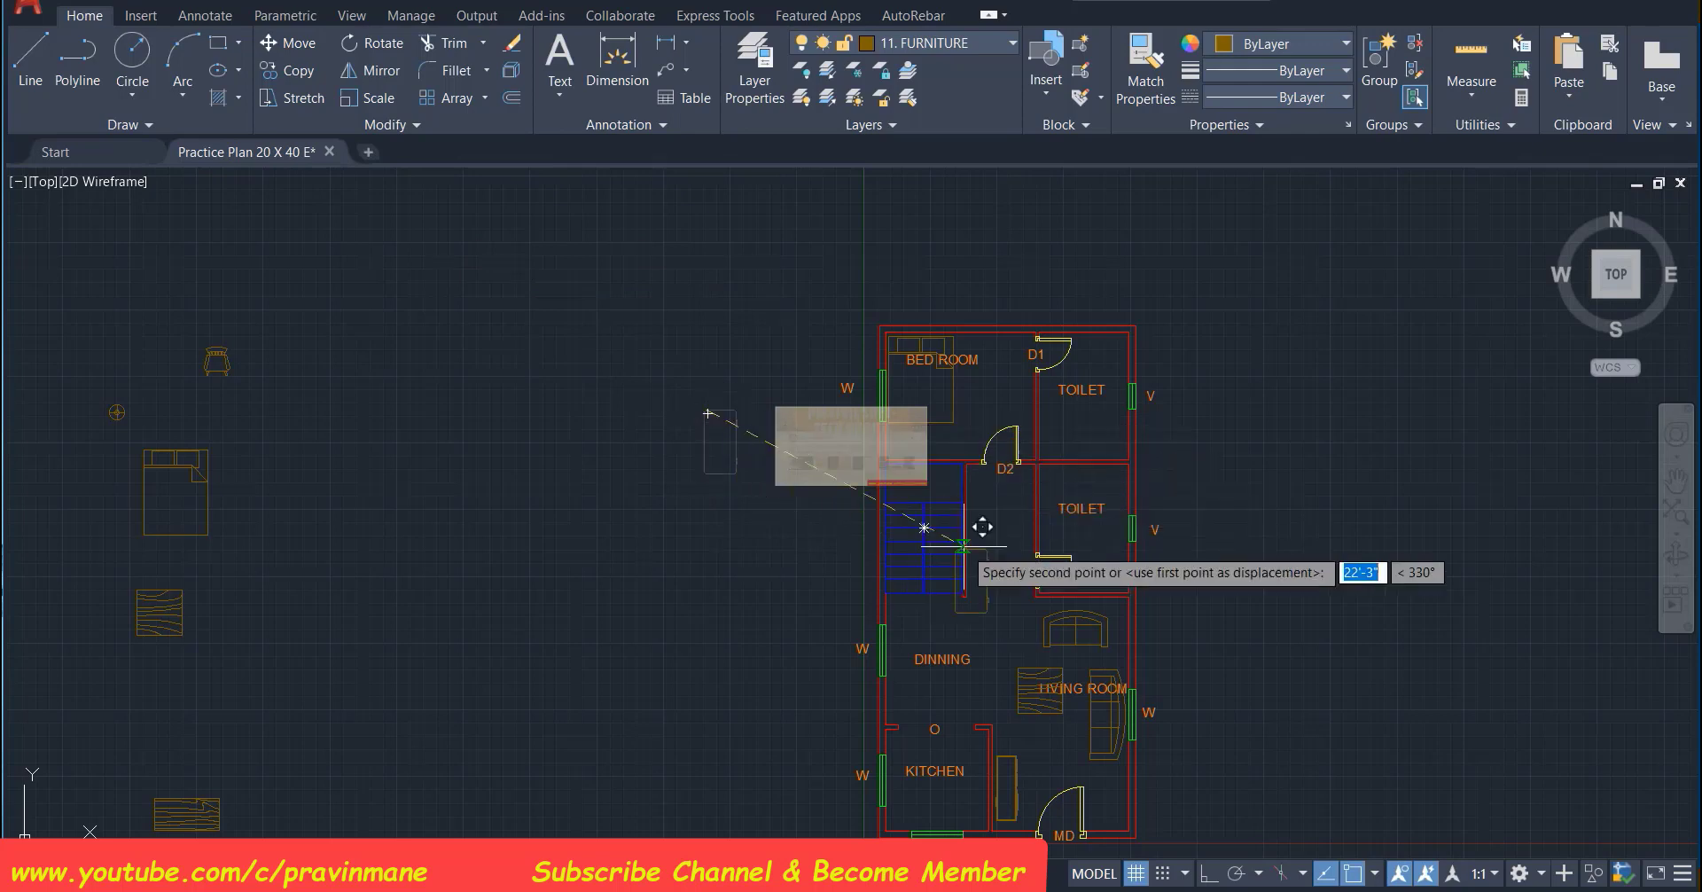
left_click(973, 496)
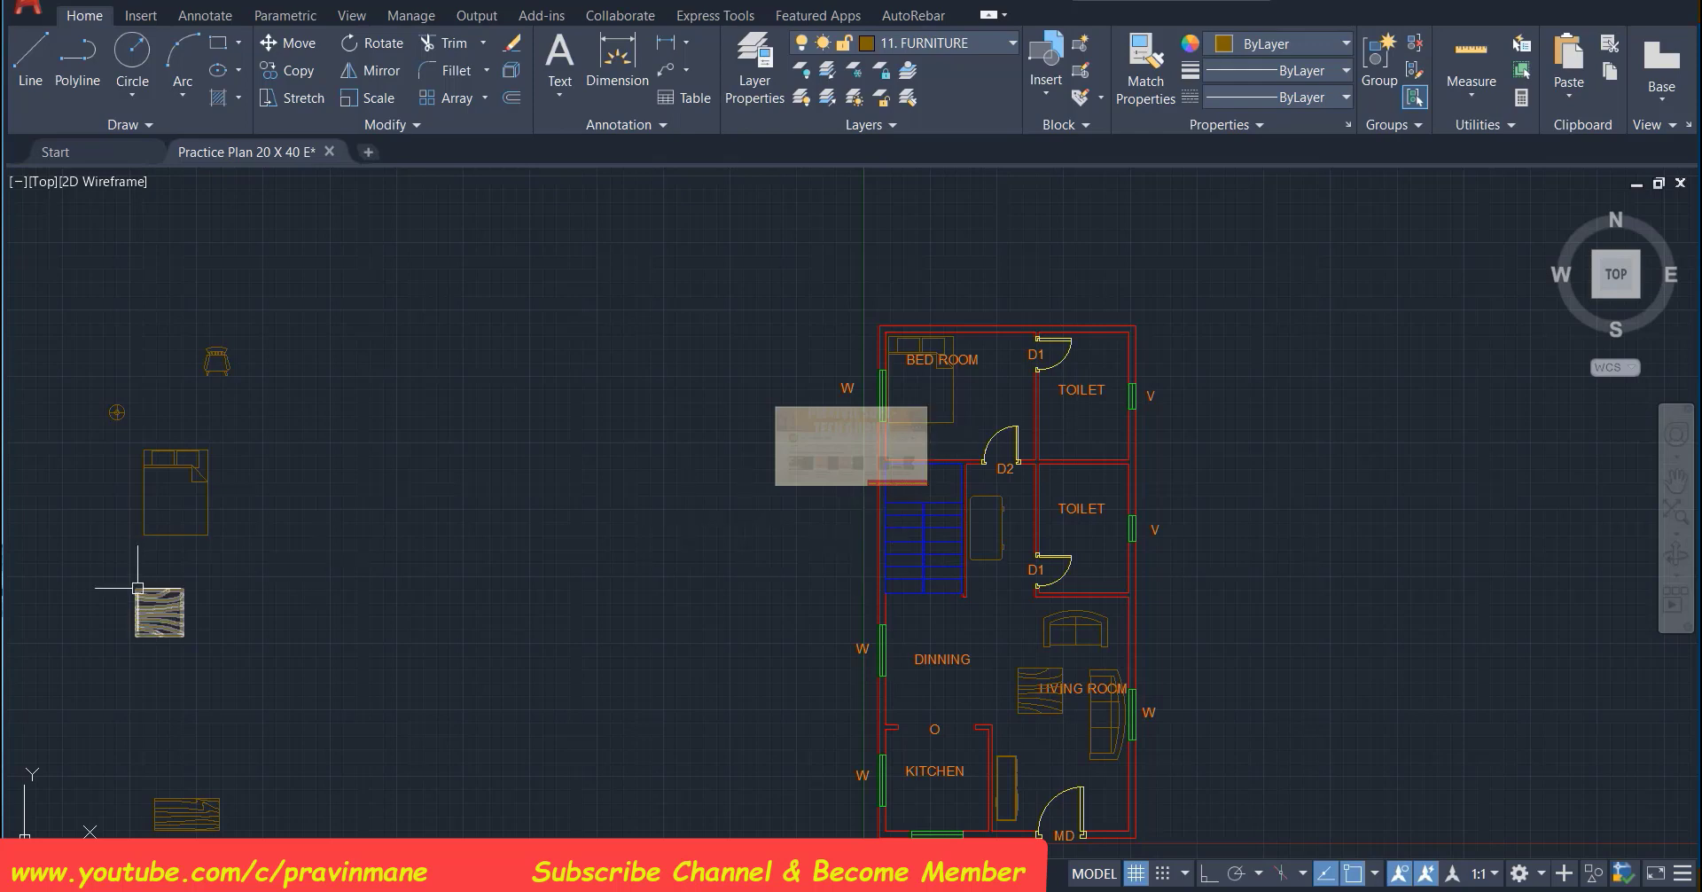
Copy the small round crossed symbol to two bedroom corners, the dining area below the stairs, and between the two living room sofas
left_click(118, 411)
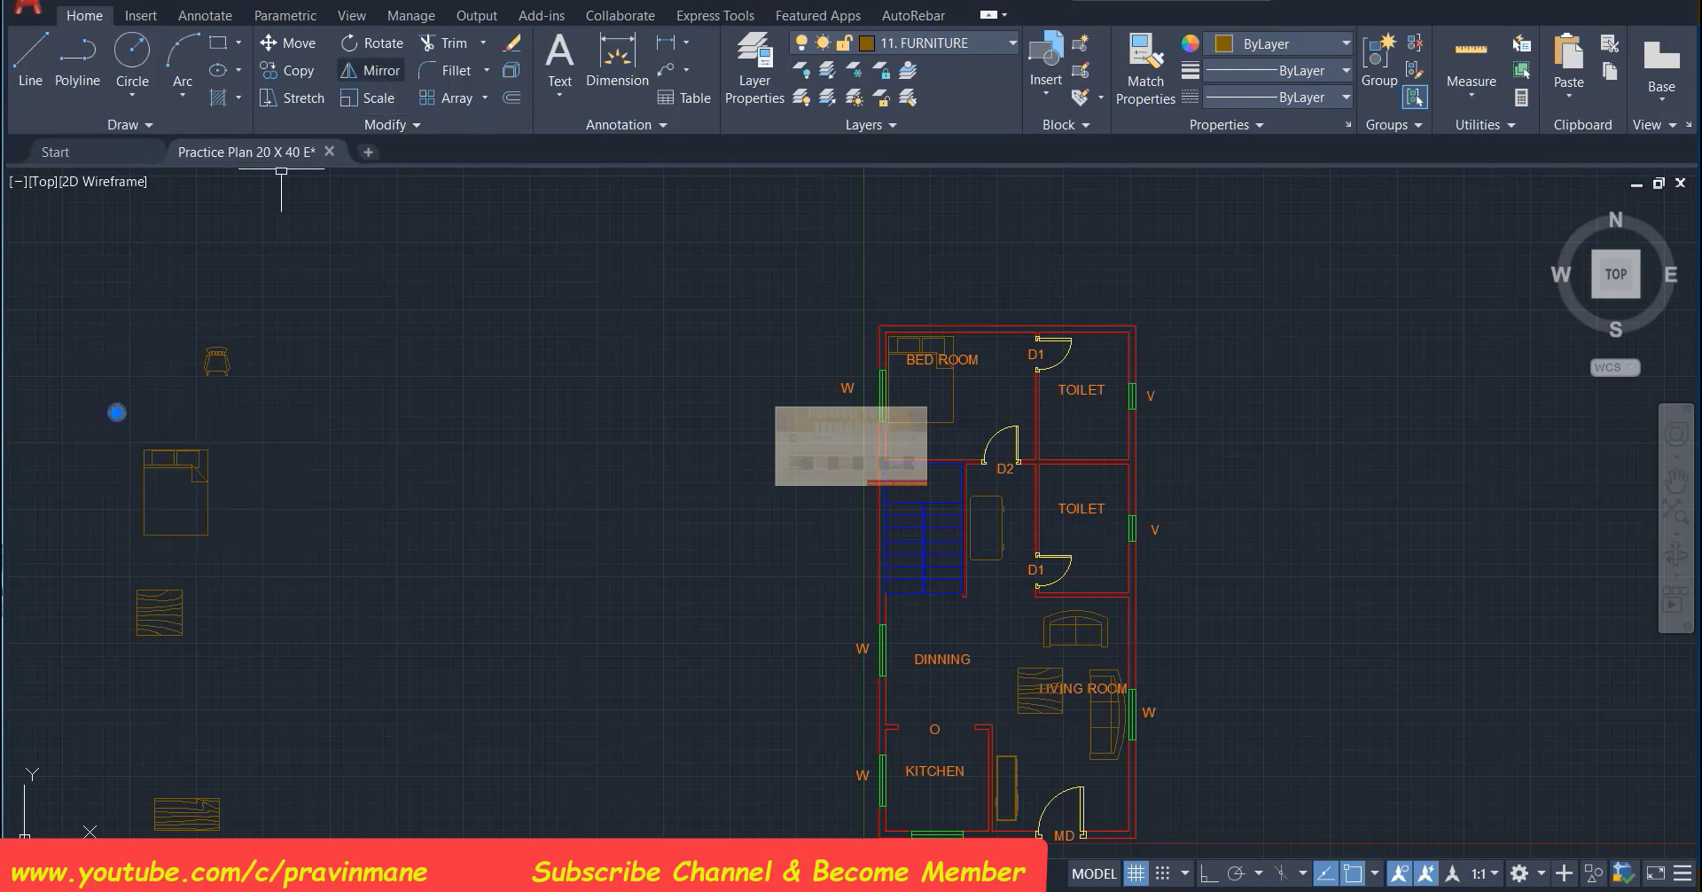
left_click(285, 70)
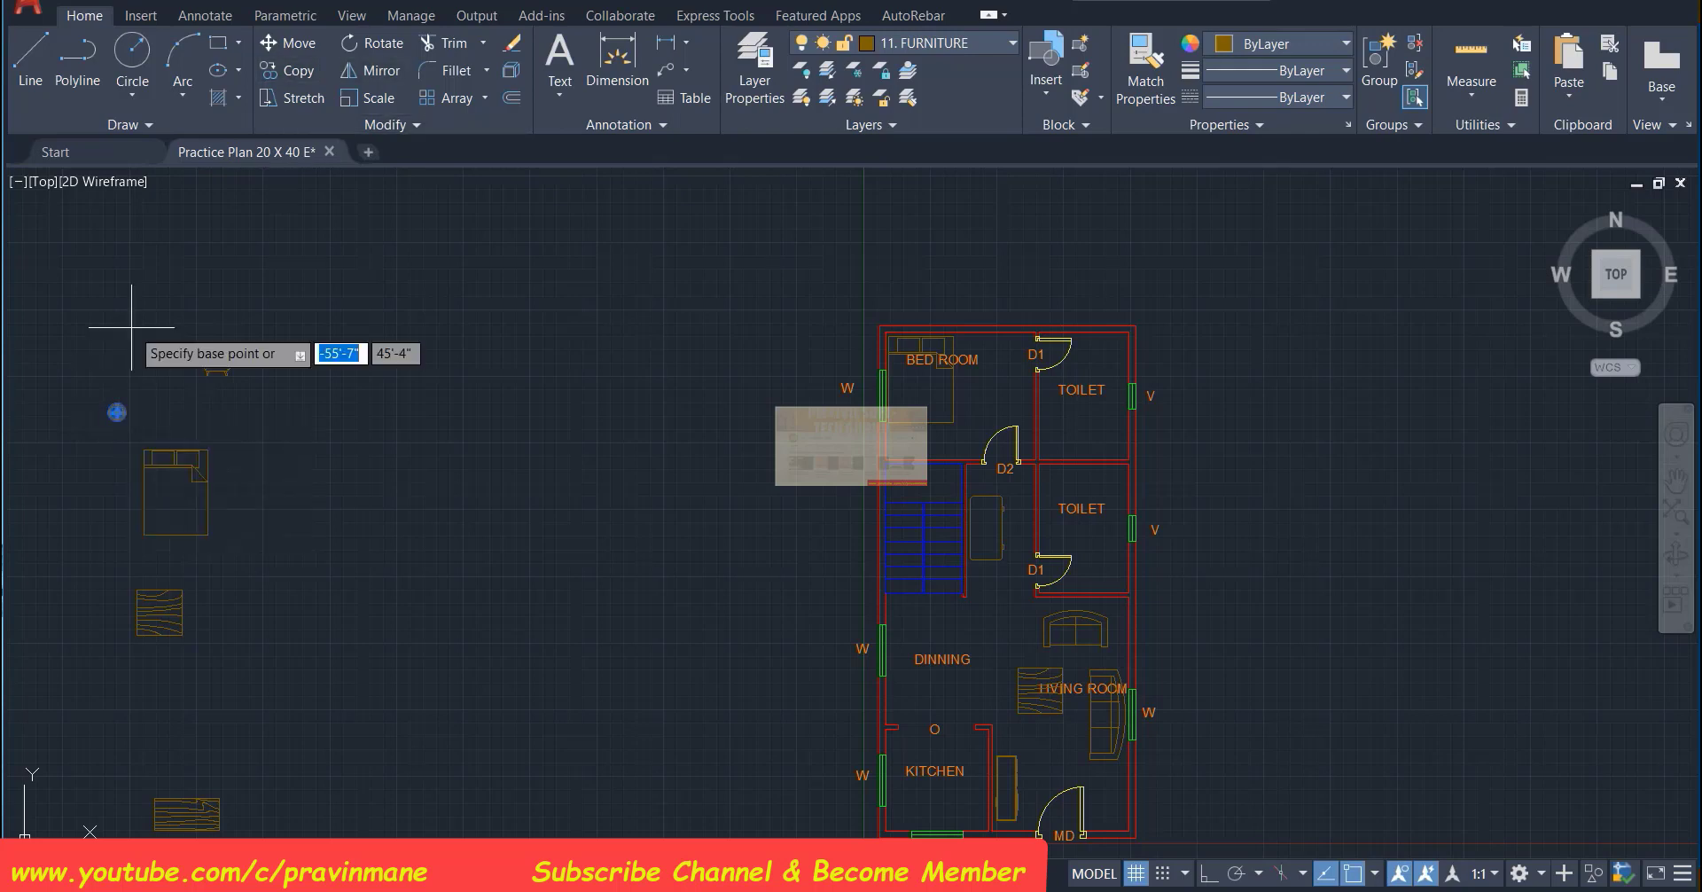
left_click(117, 412)
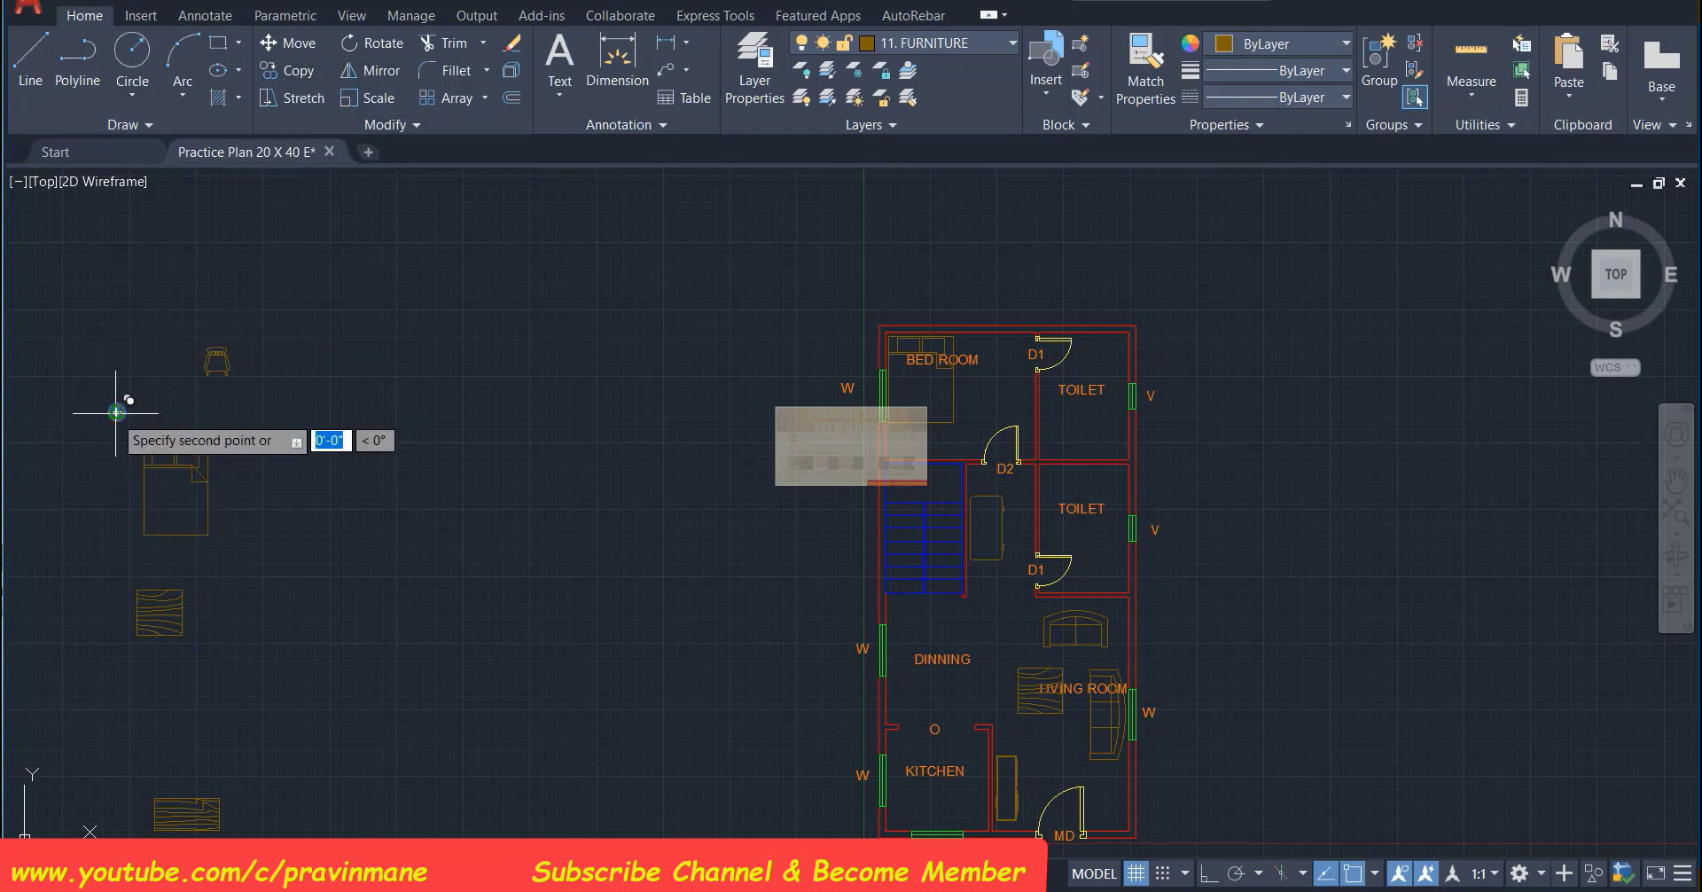
left_click(993, 352)
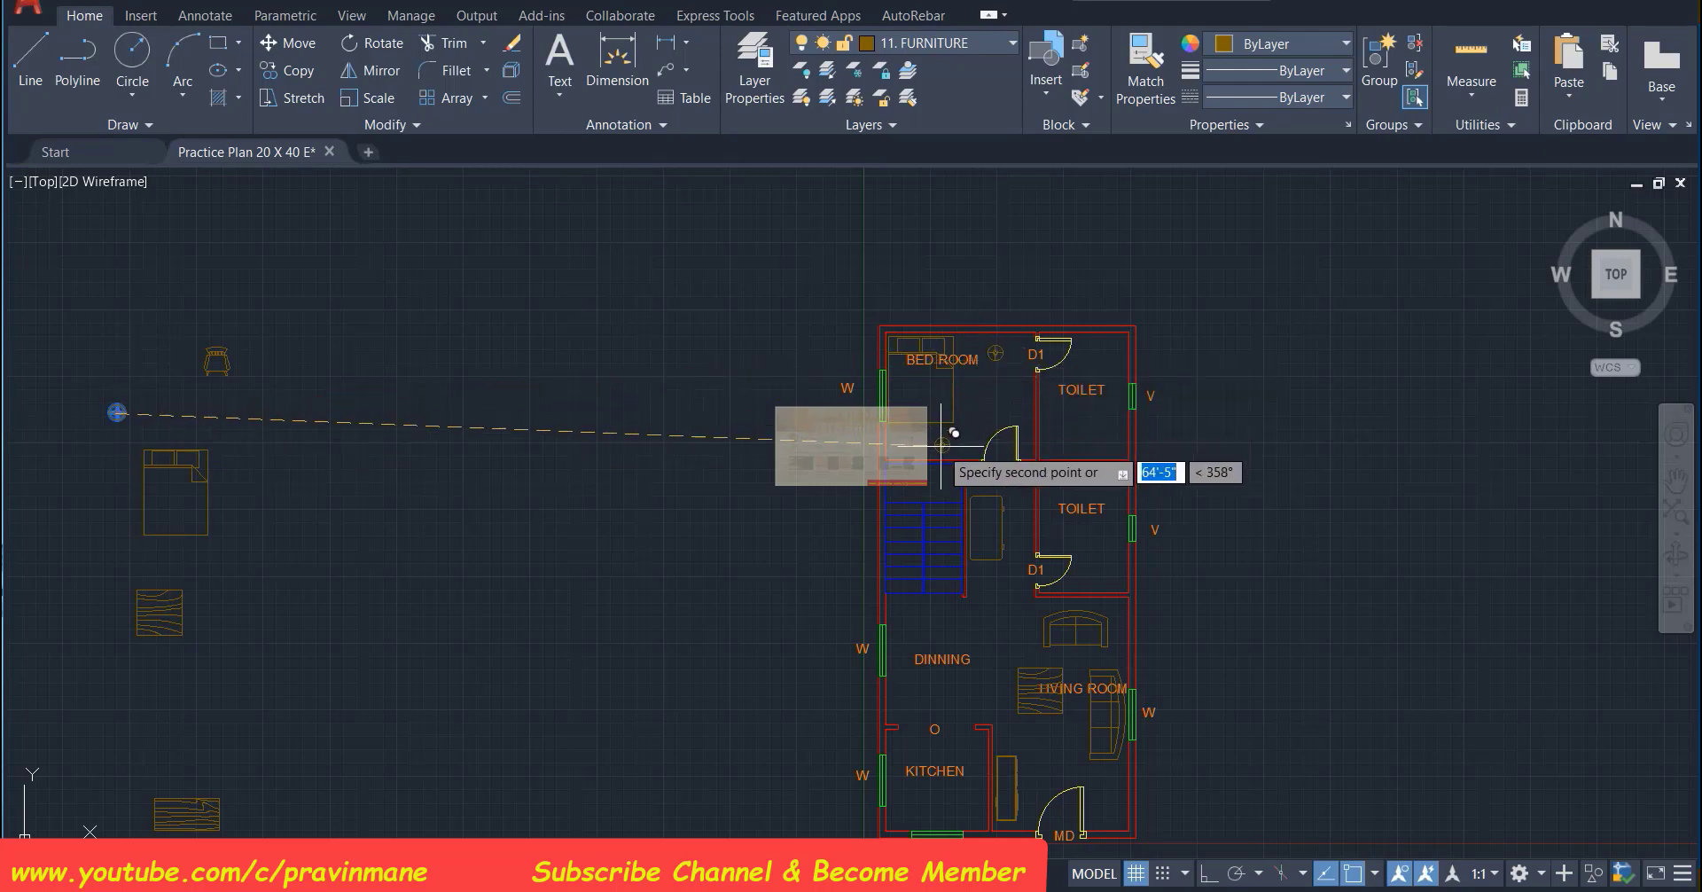
left_click(911, 441)
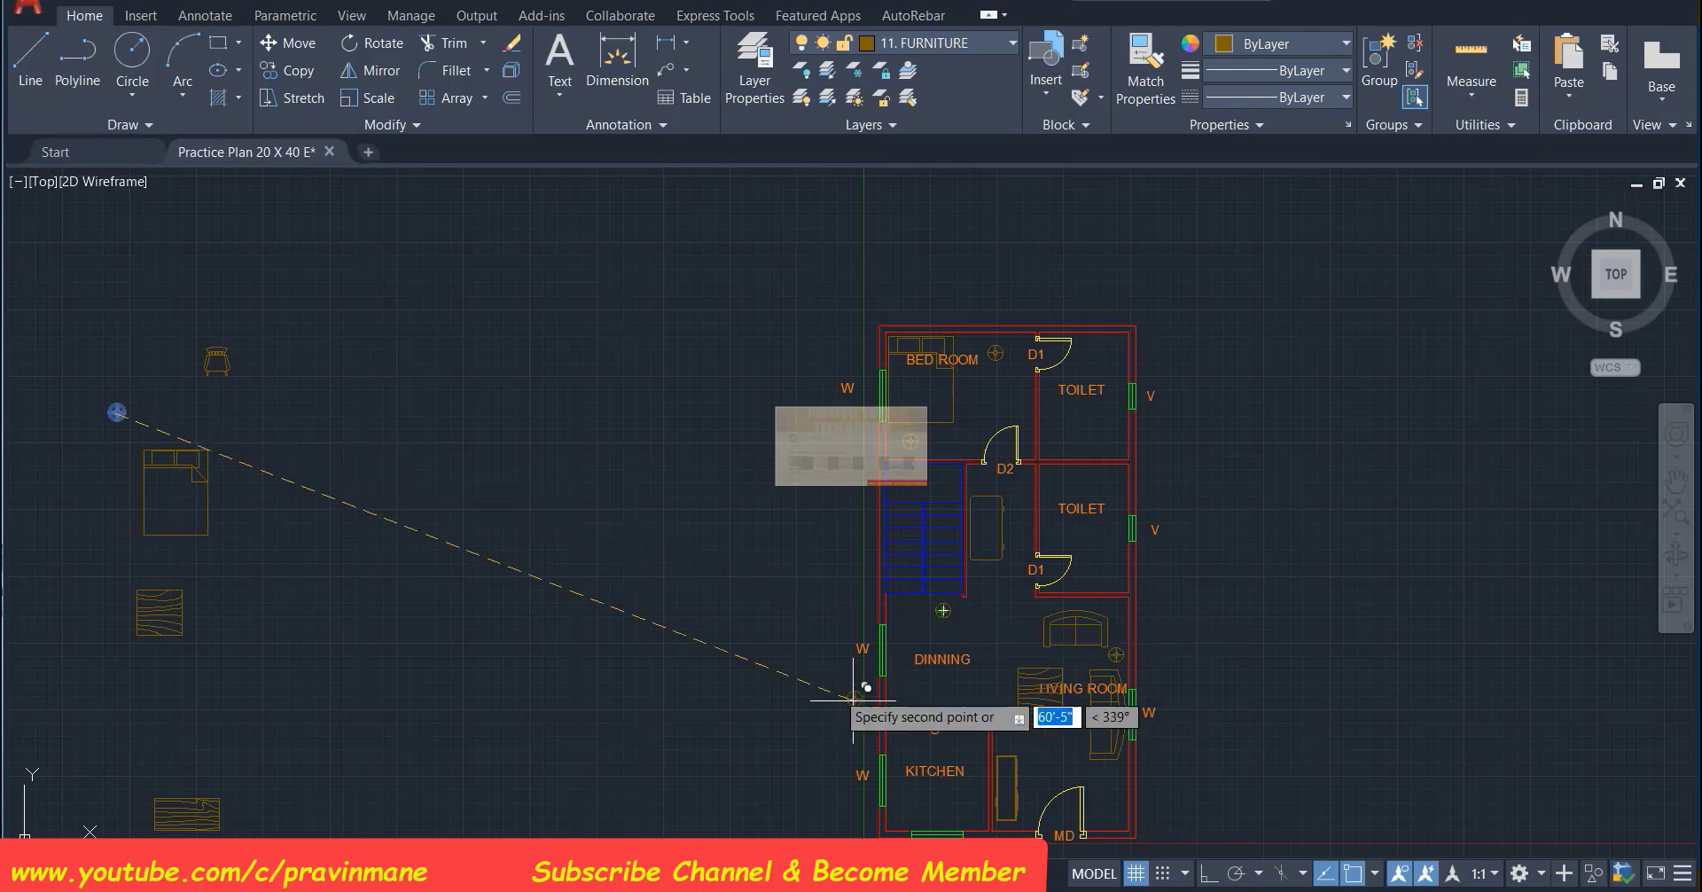
key("Escape")
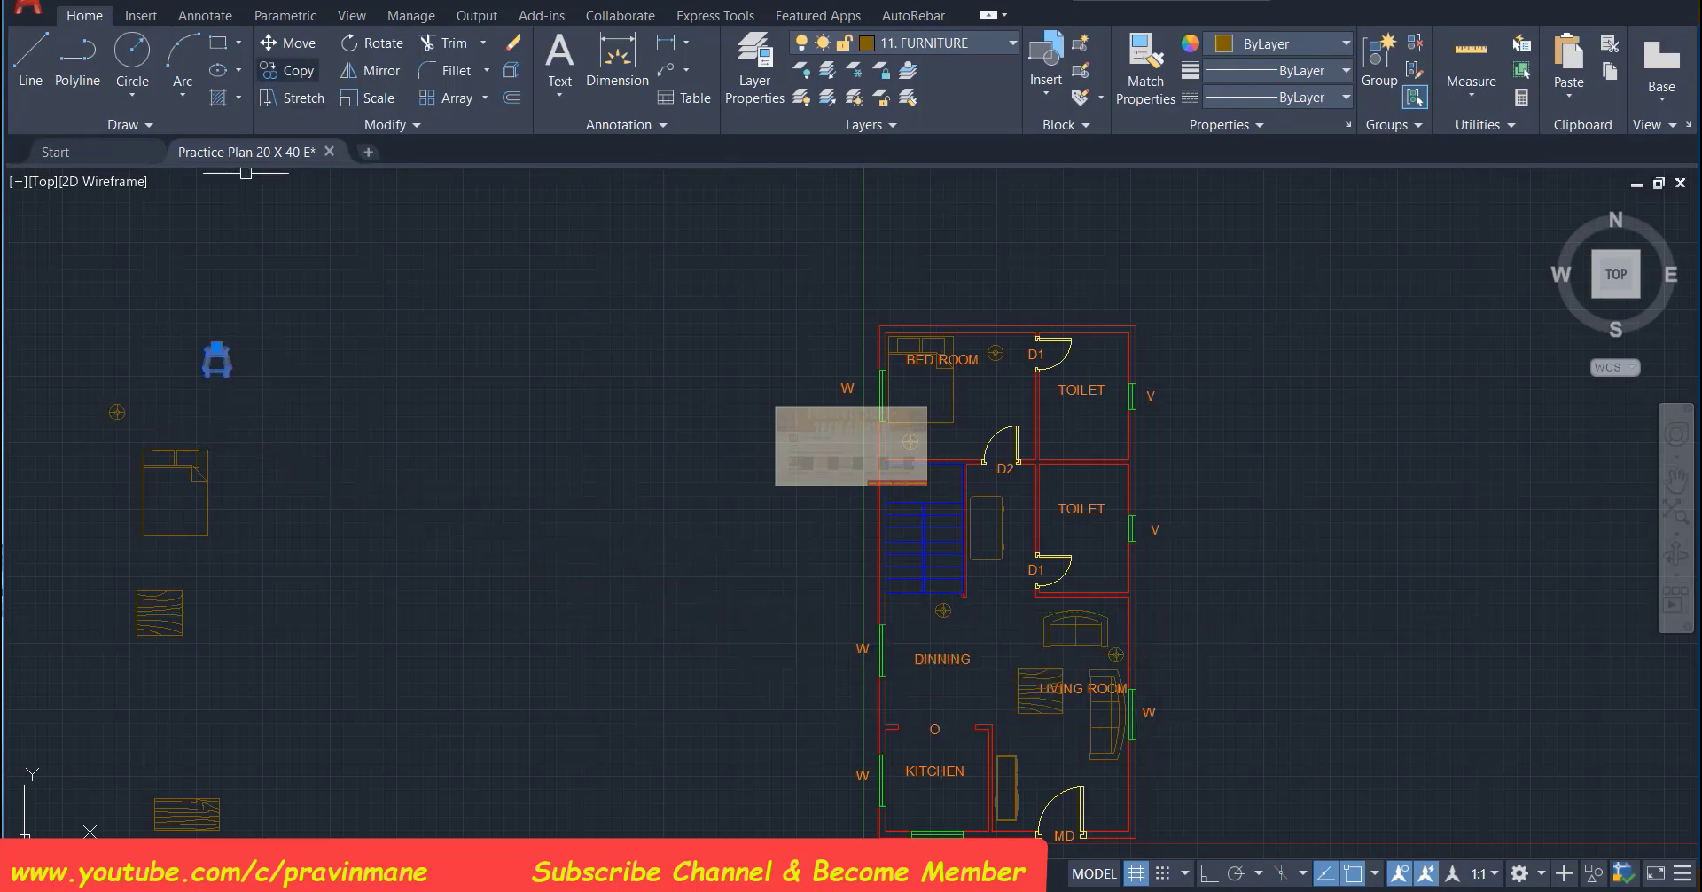
Copy the chair block to the bedroom beside the bed and to the living room just above the main door
left_click(289, 70)
left_click(222, 348)
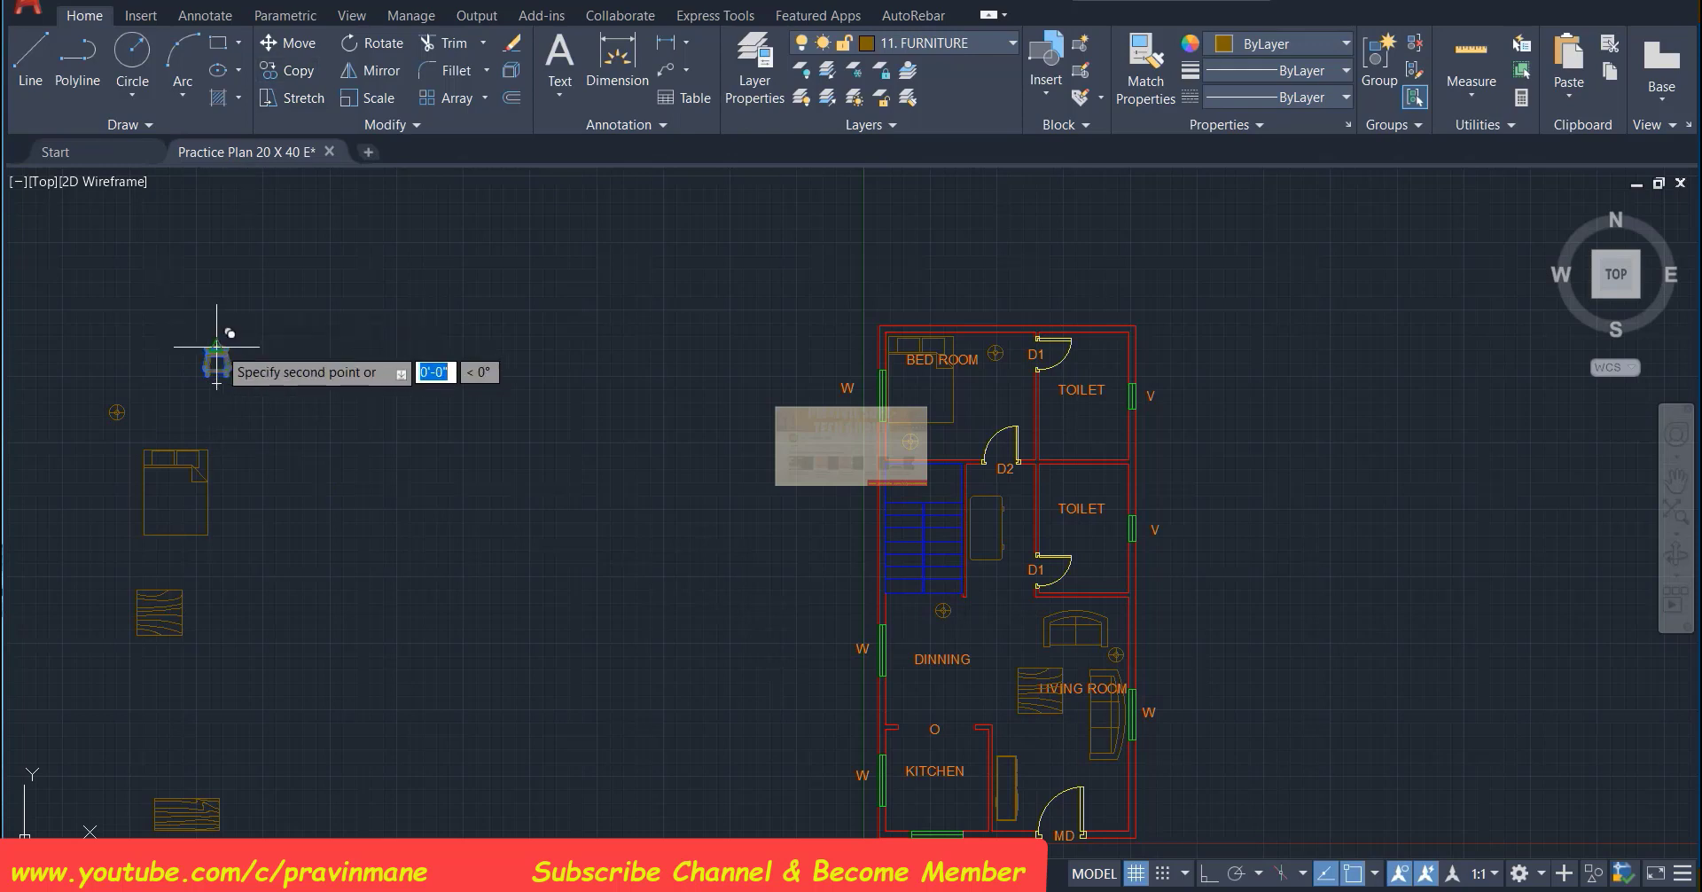
left_click(982, 381)
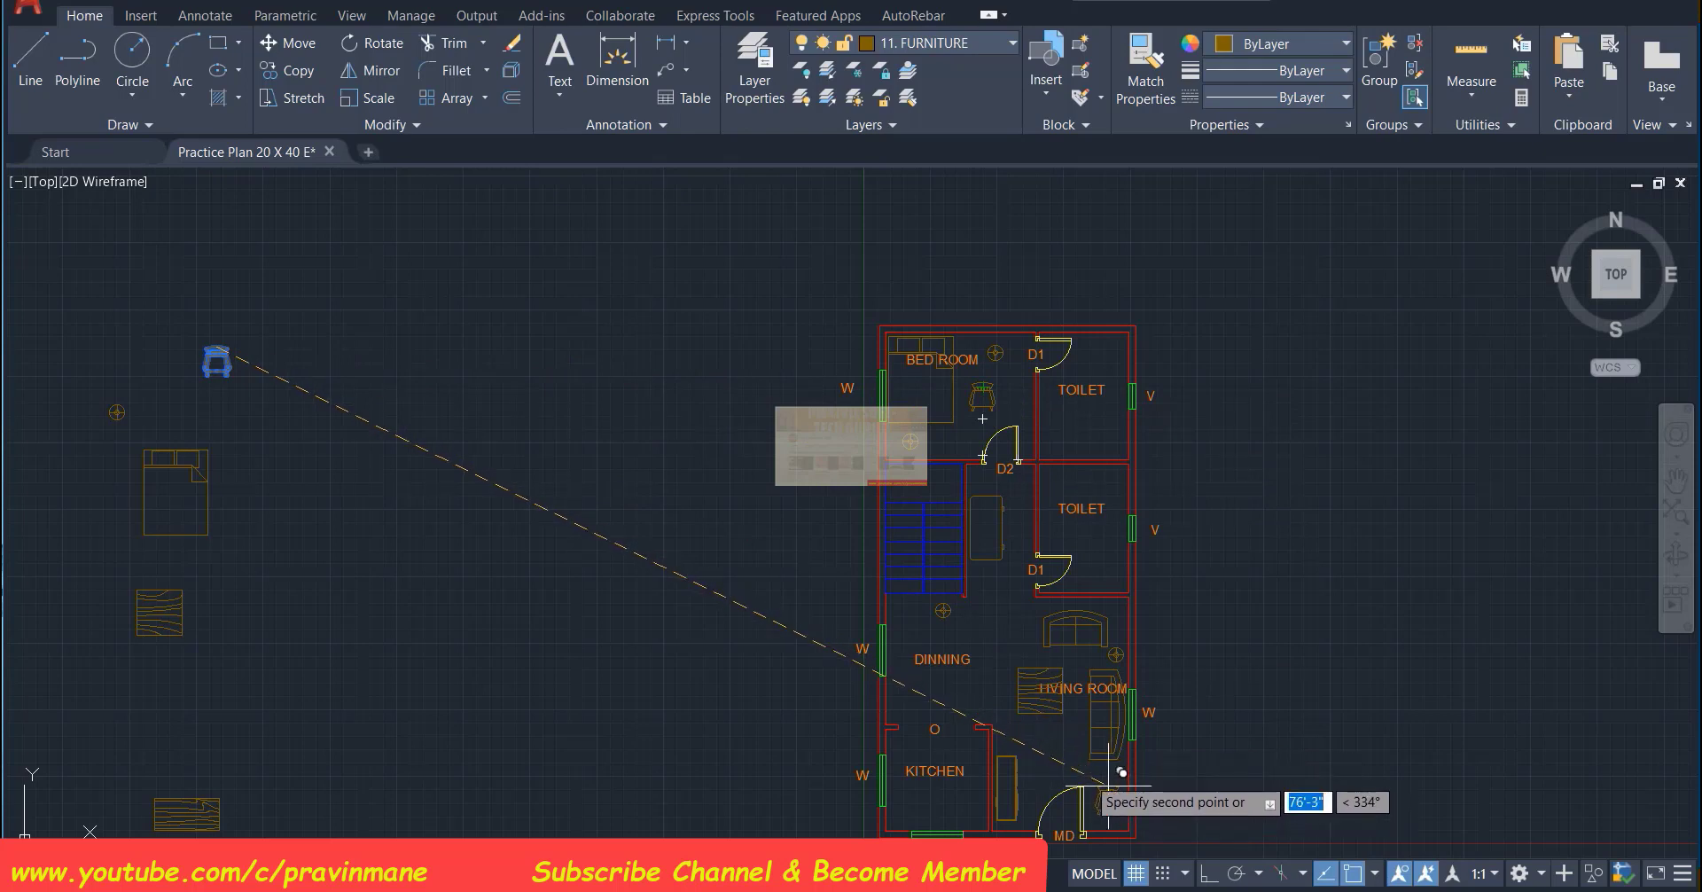
left_click(1048, 736)
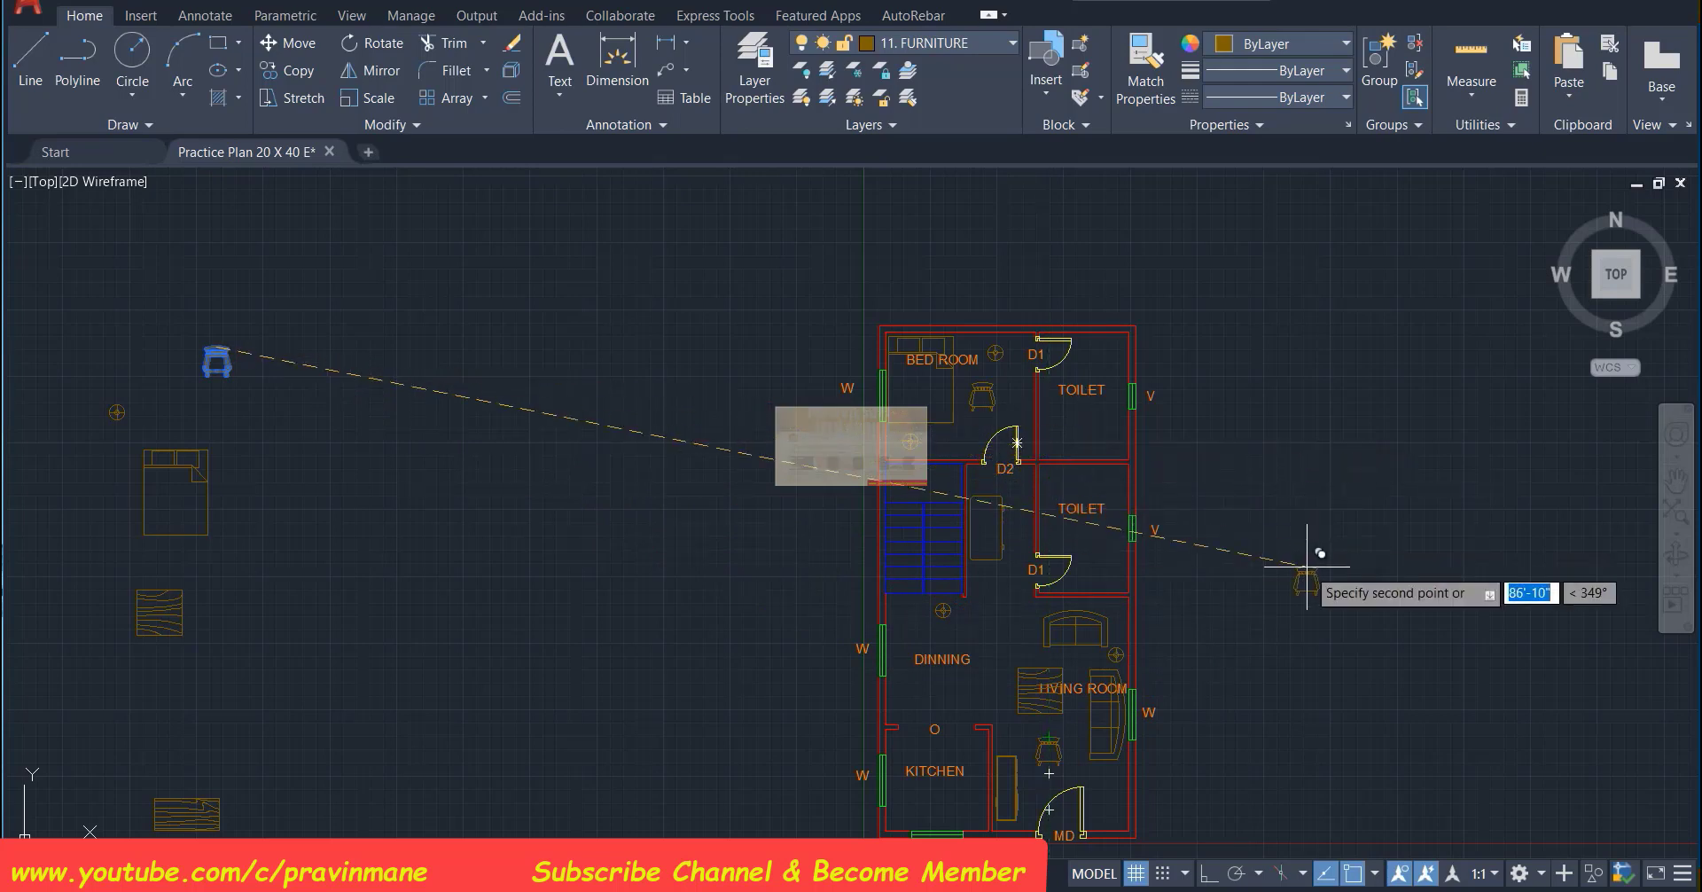
key("Escape")
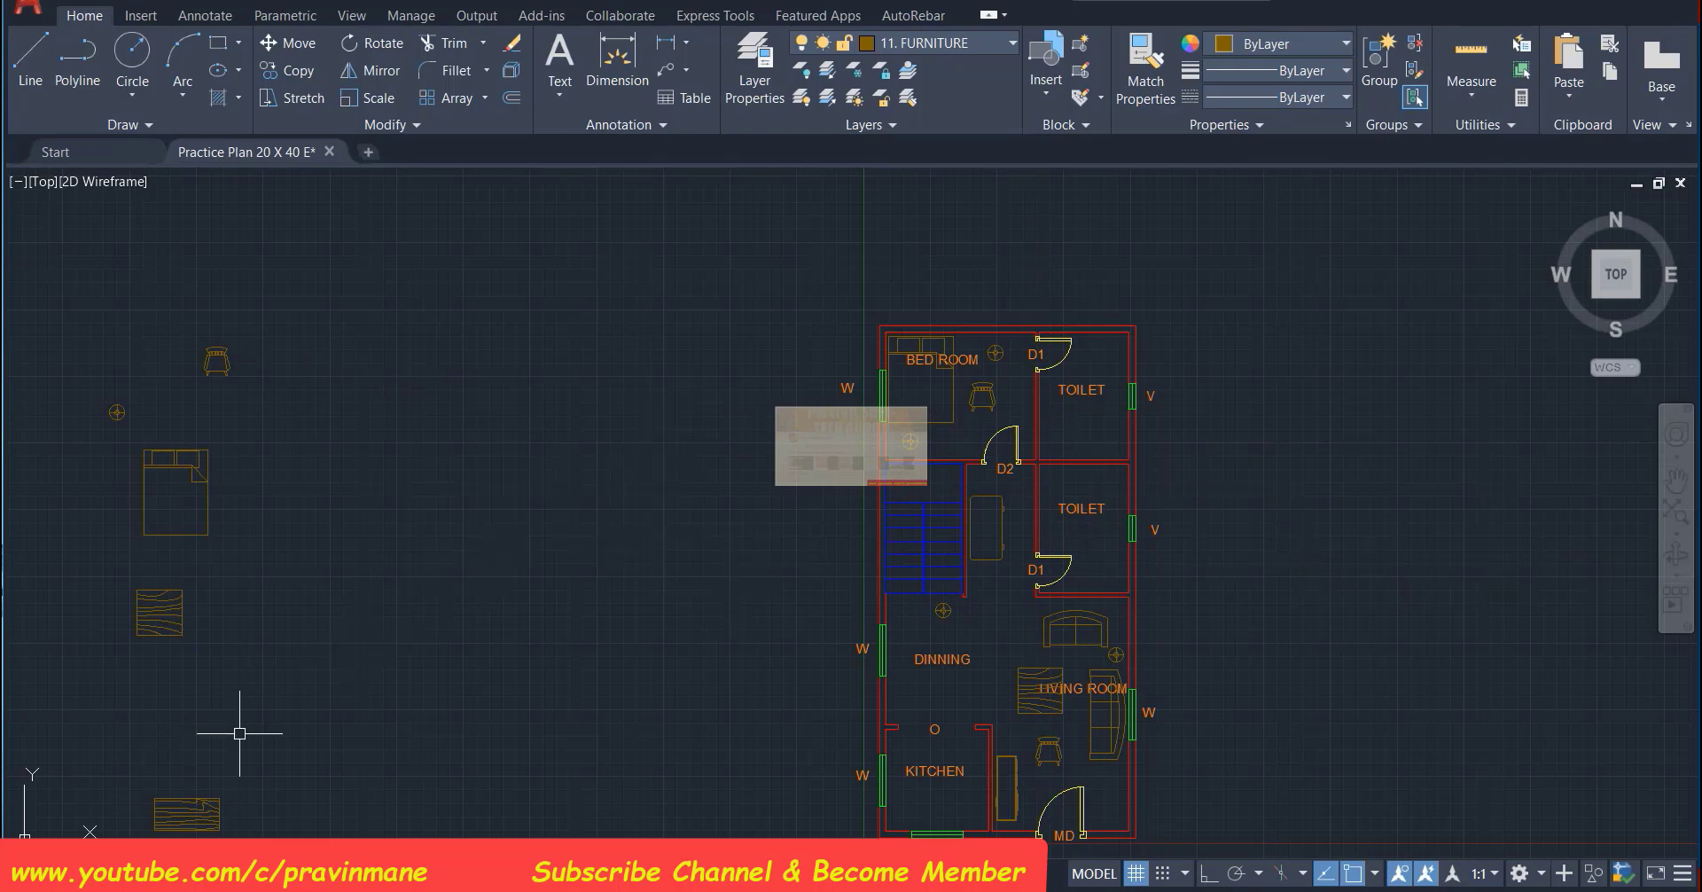
Delete all the leftover source furniture blocks lying outside the plan on its west side
left_click(35, 311)
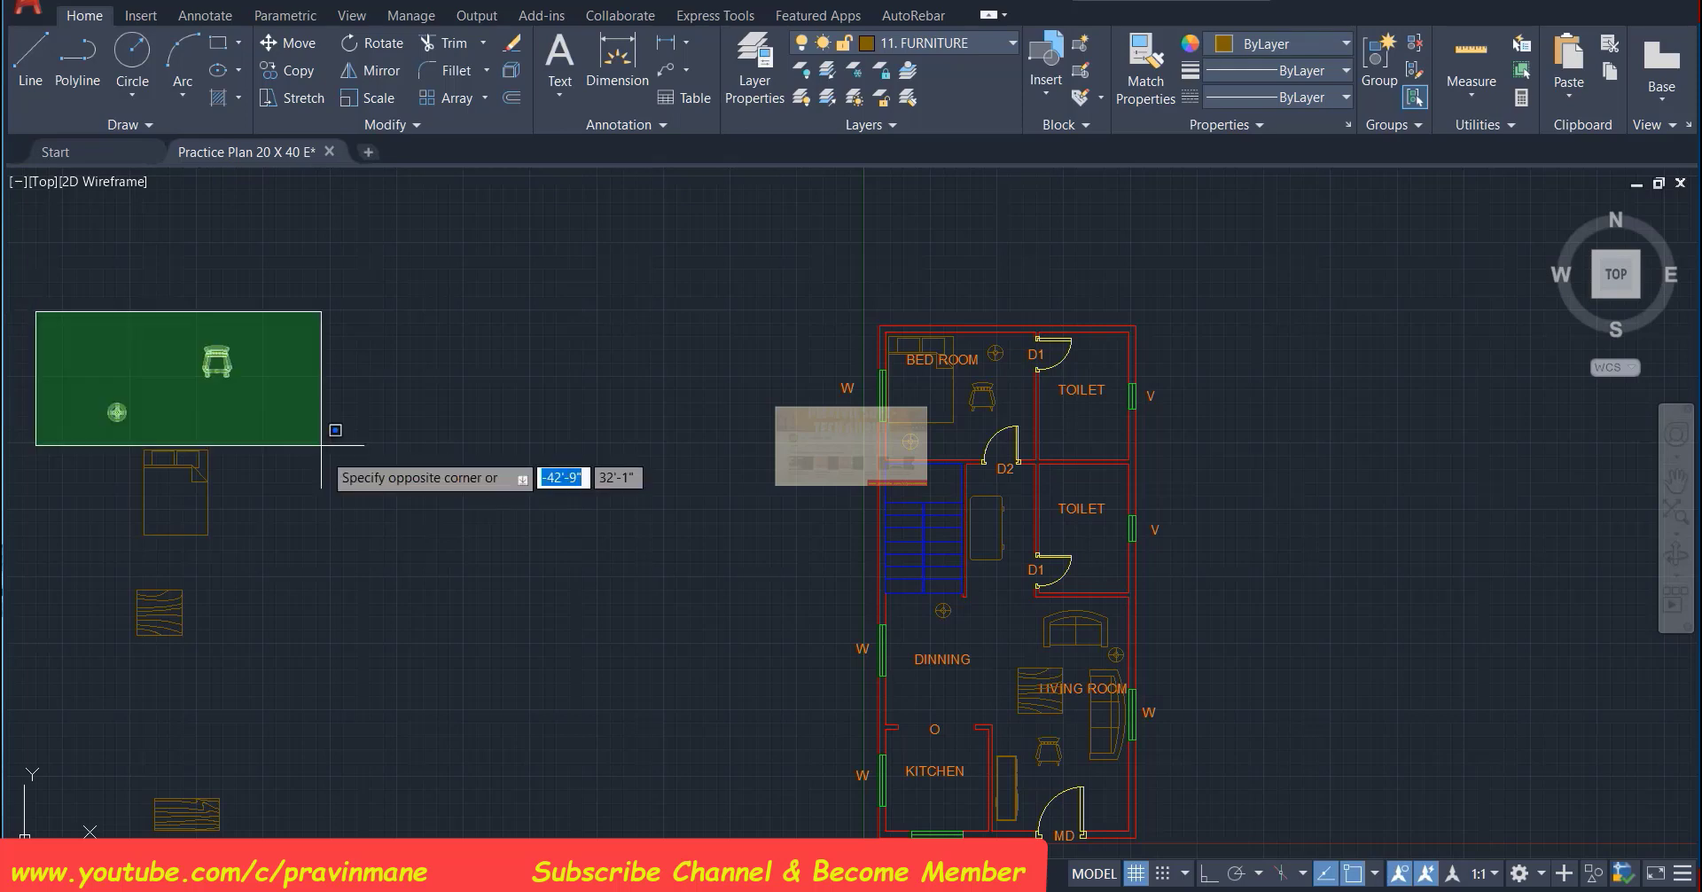
left_click(320, 835)
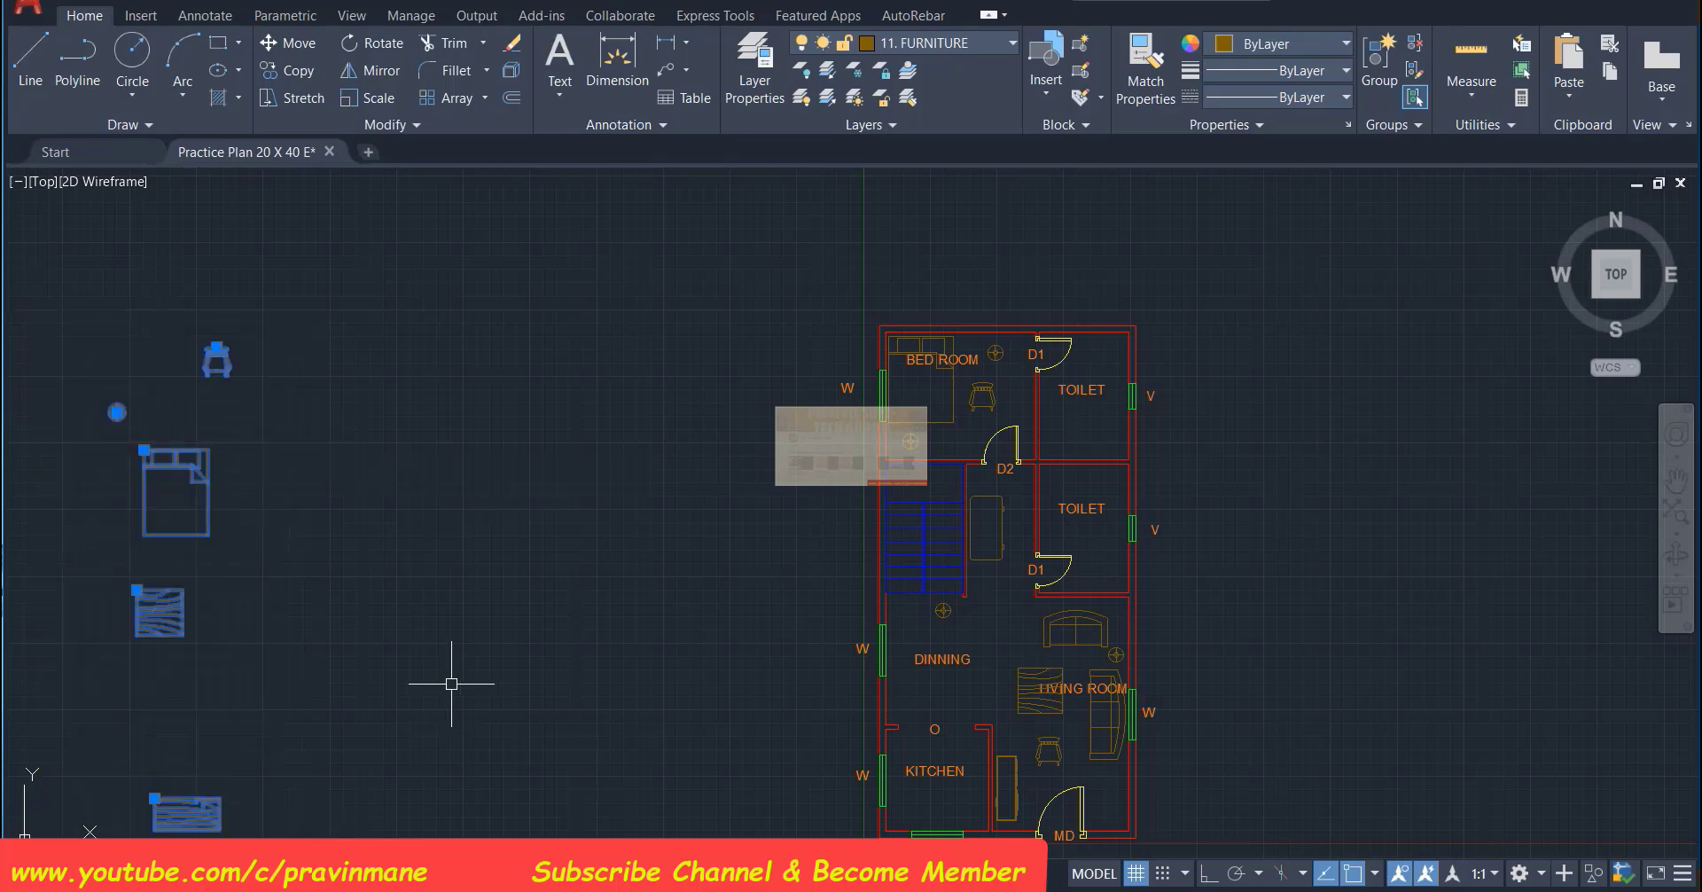
key("Delete")
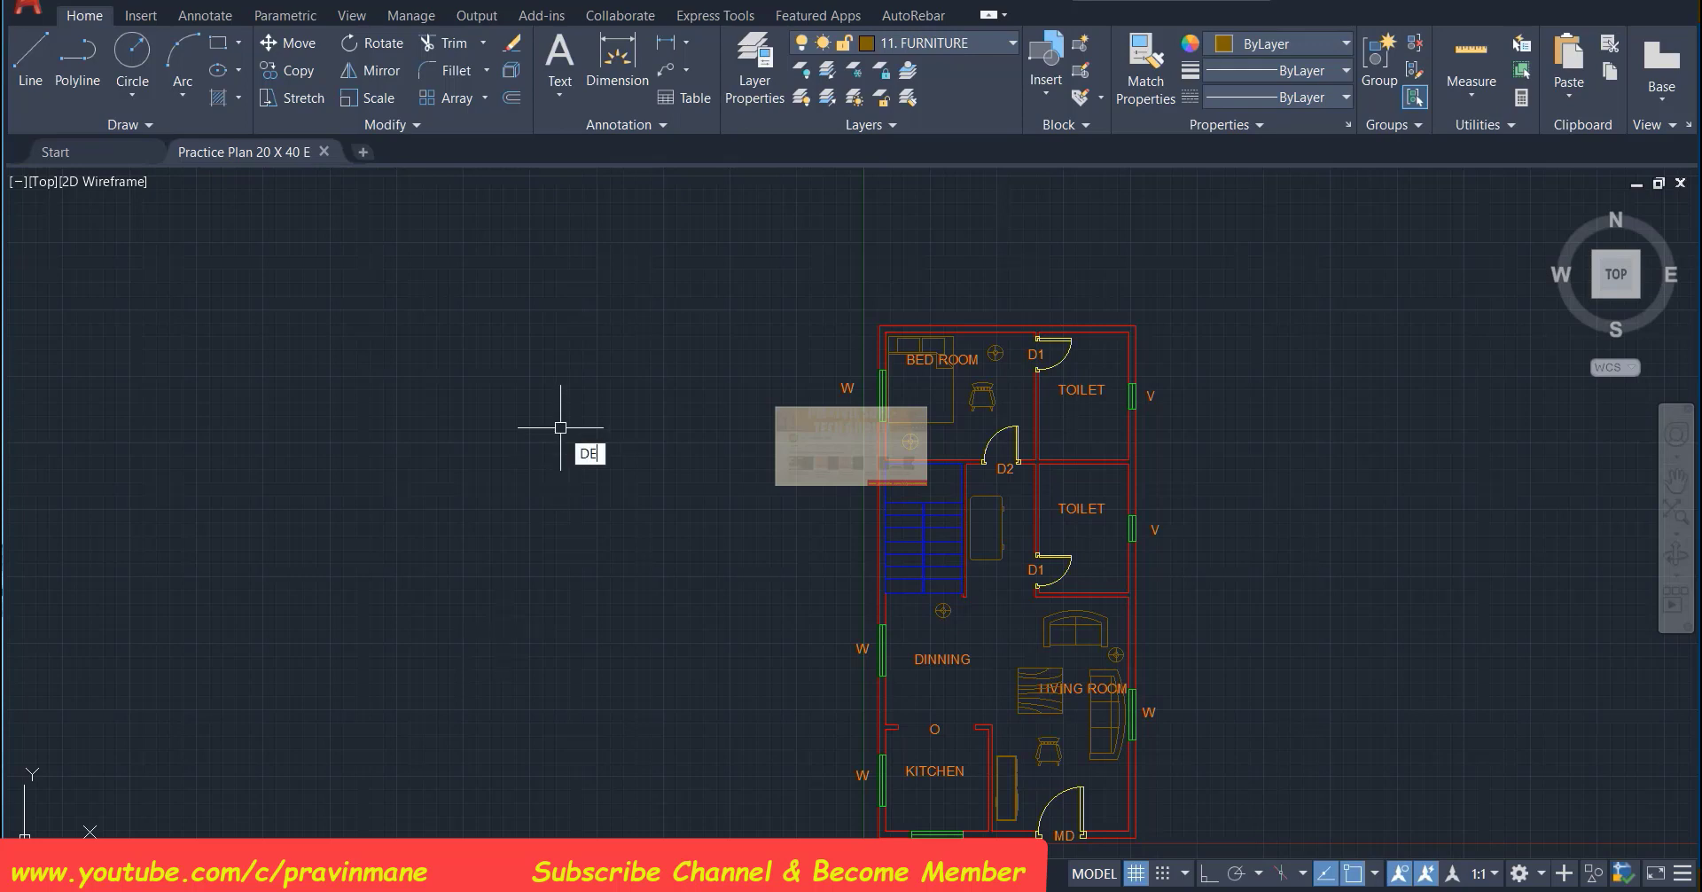
Open DesignCenter and browse to the blocks of the Kitchens.dwg sample drawing
type("s")
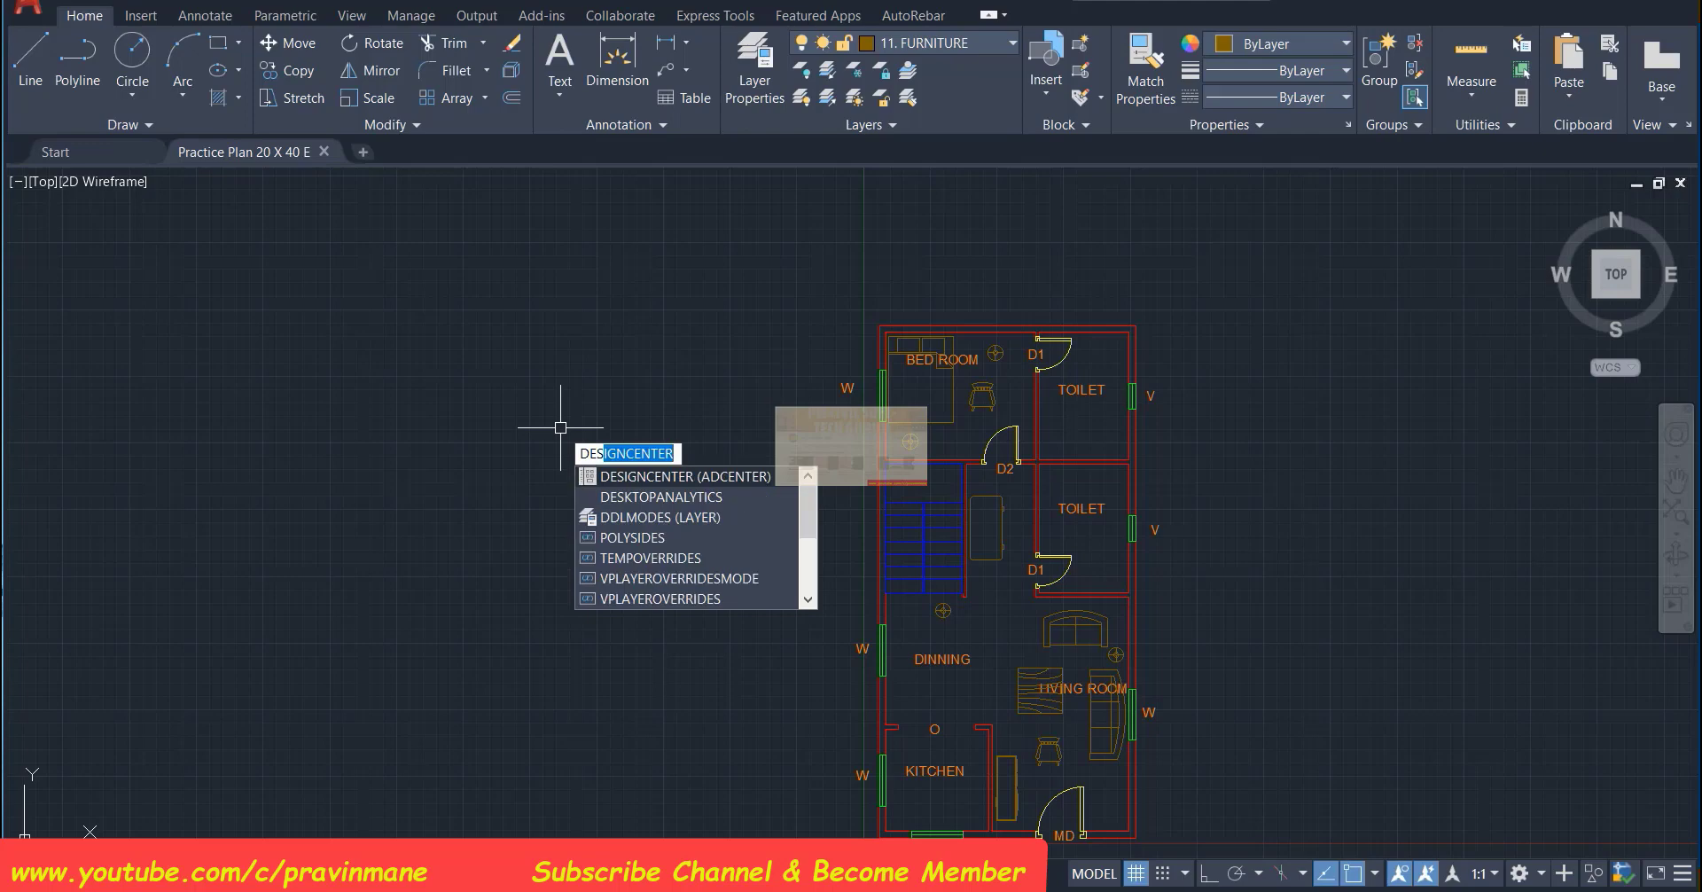
key("Return")
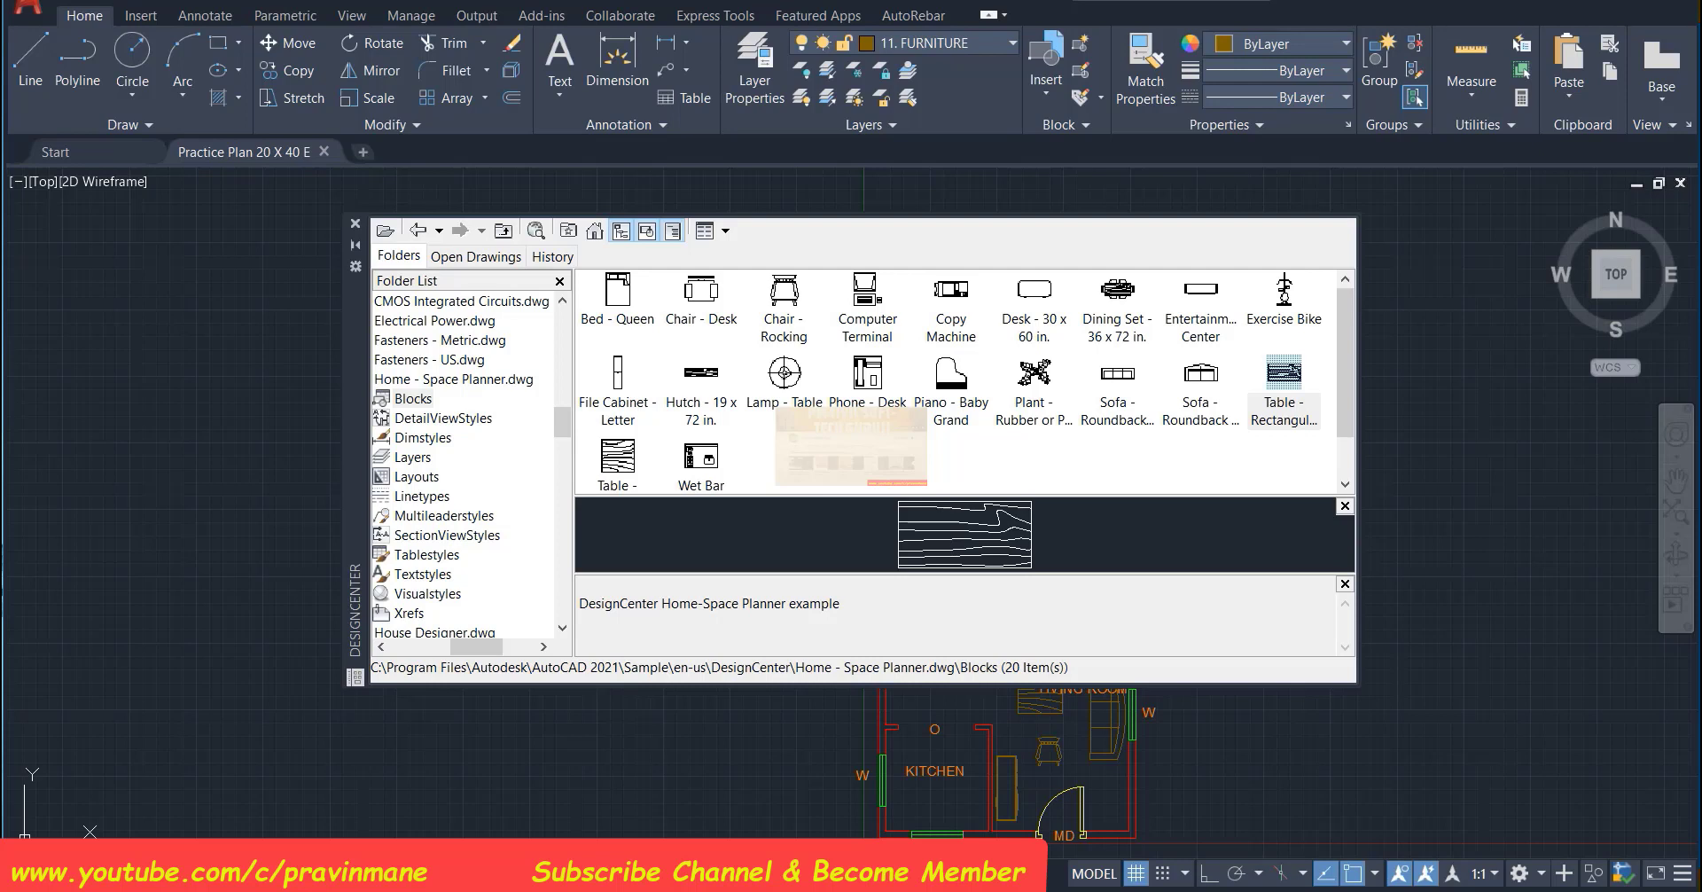
left_click(418, 231)
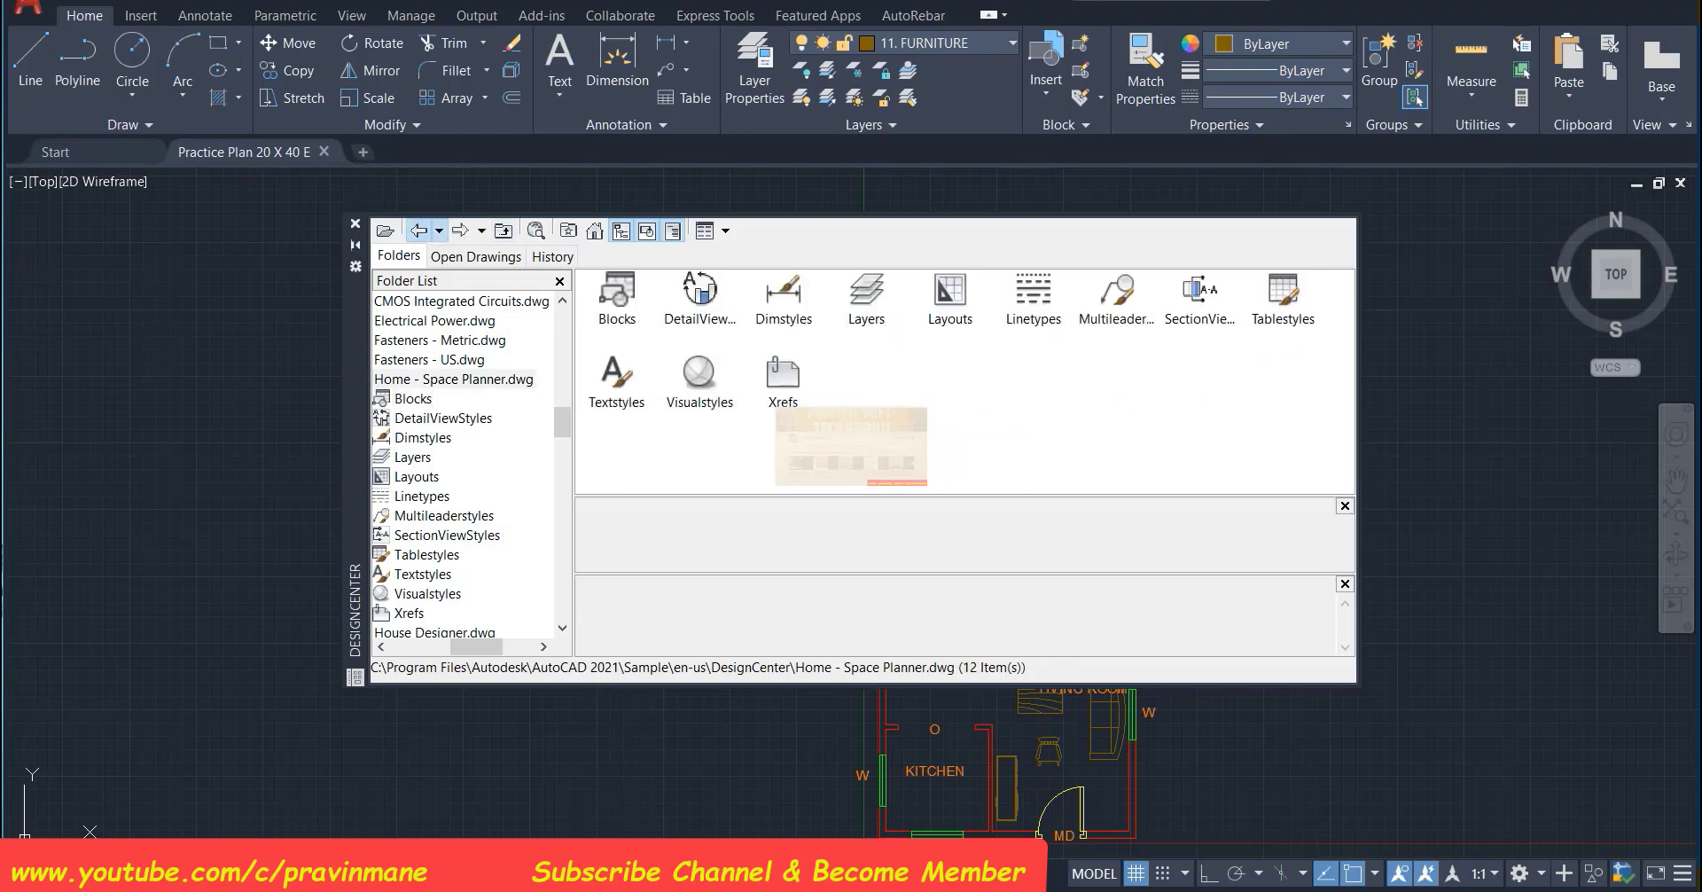
left_click(417, 231)
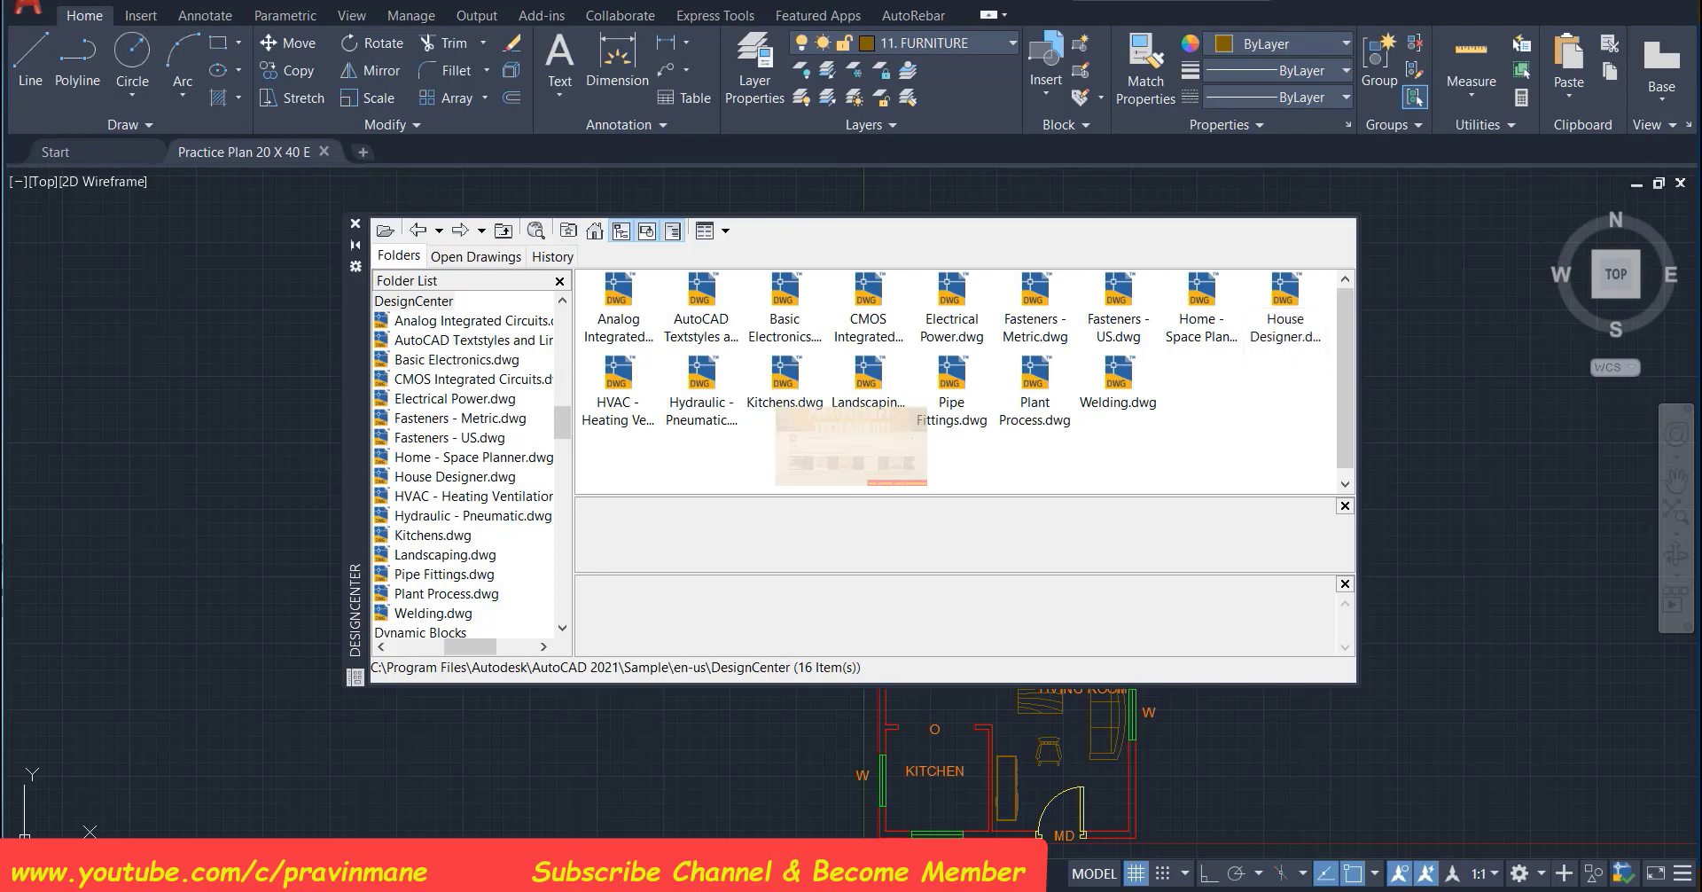
double_click(784, 376)
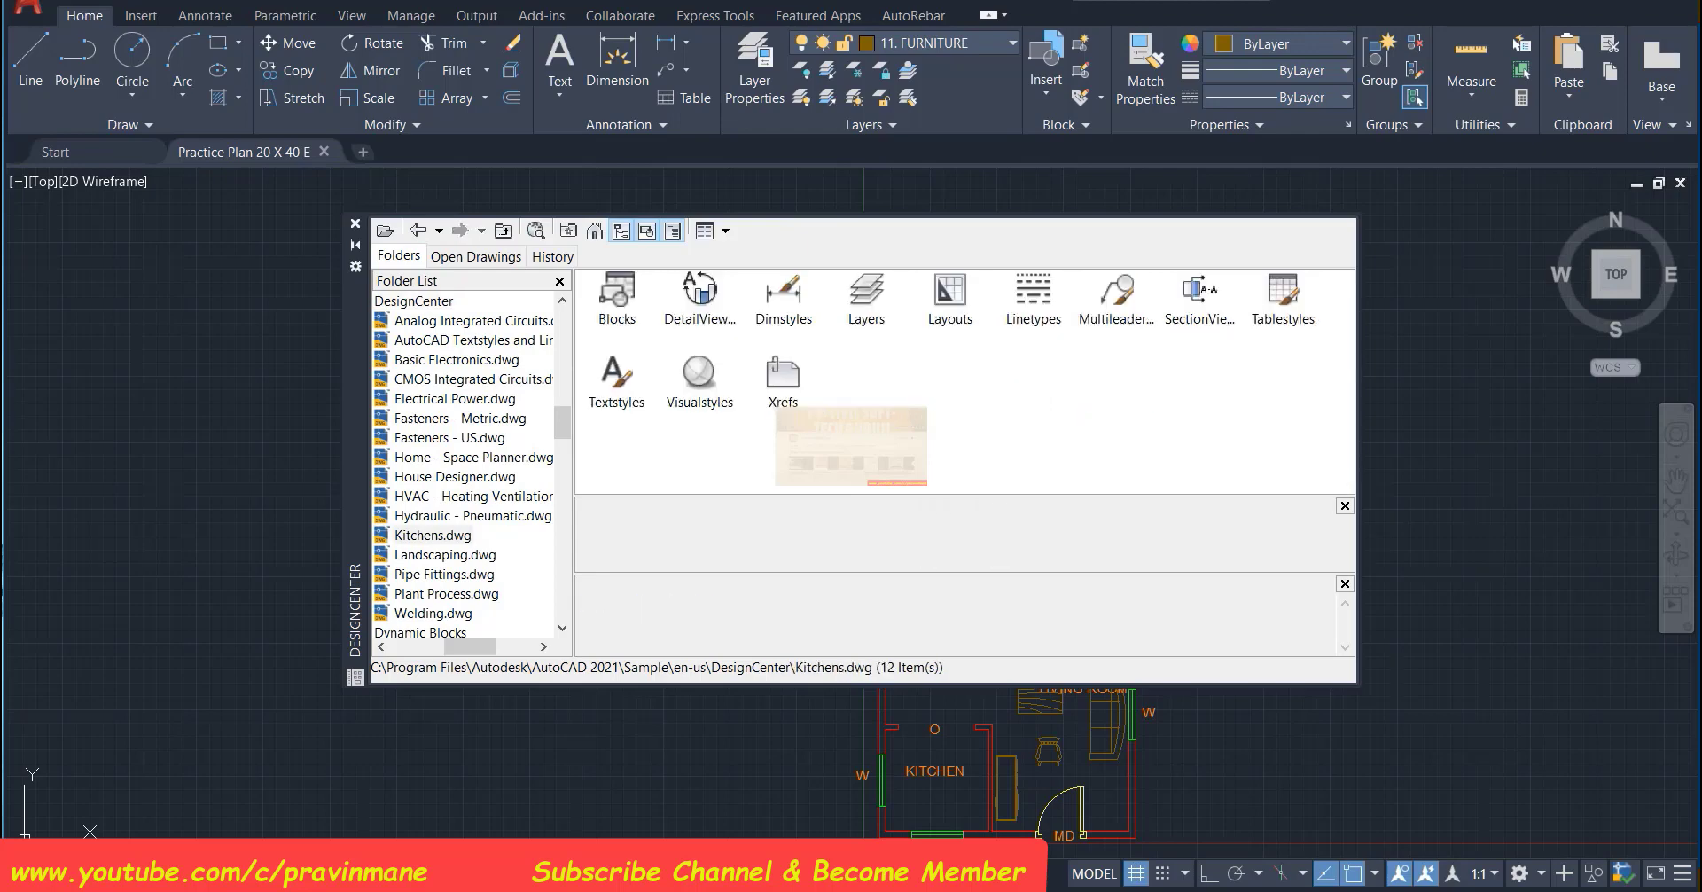
double_click(617, 297)
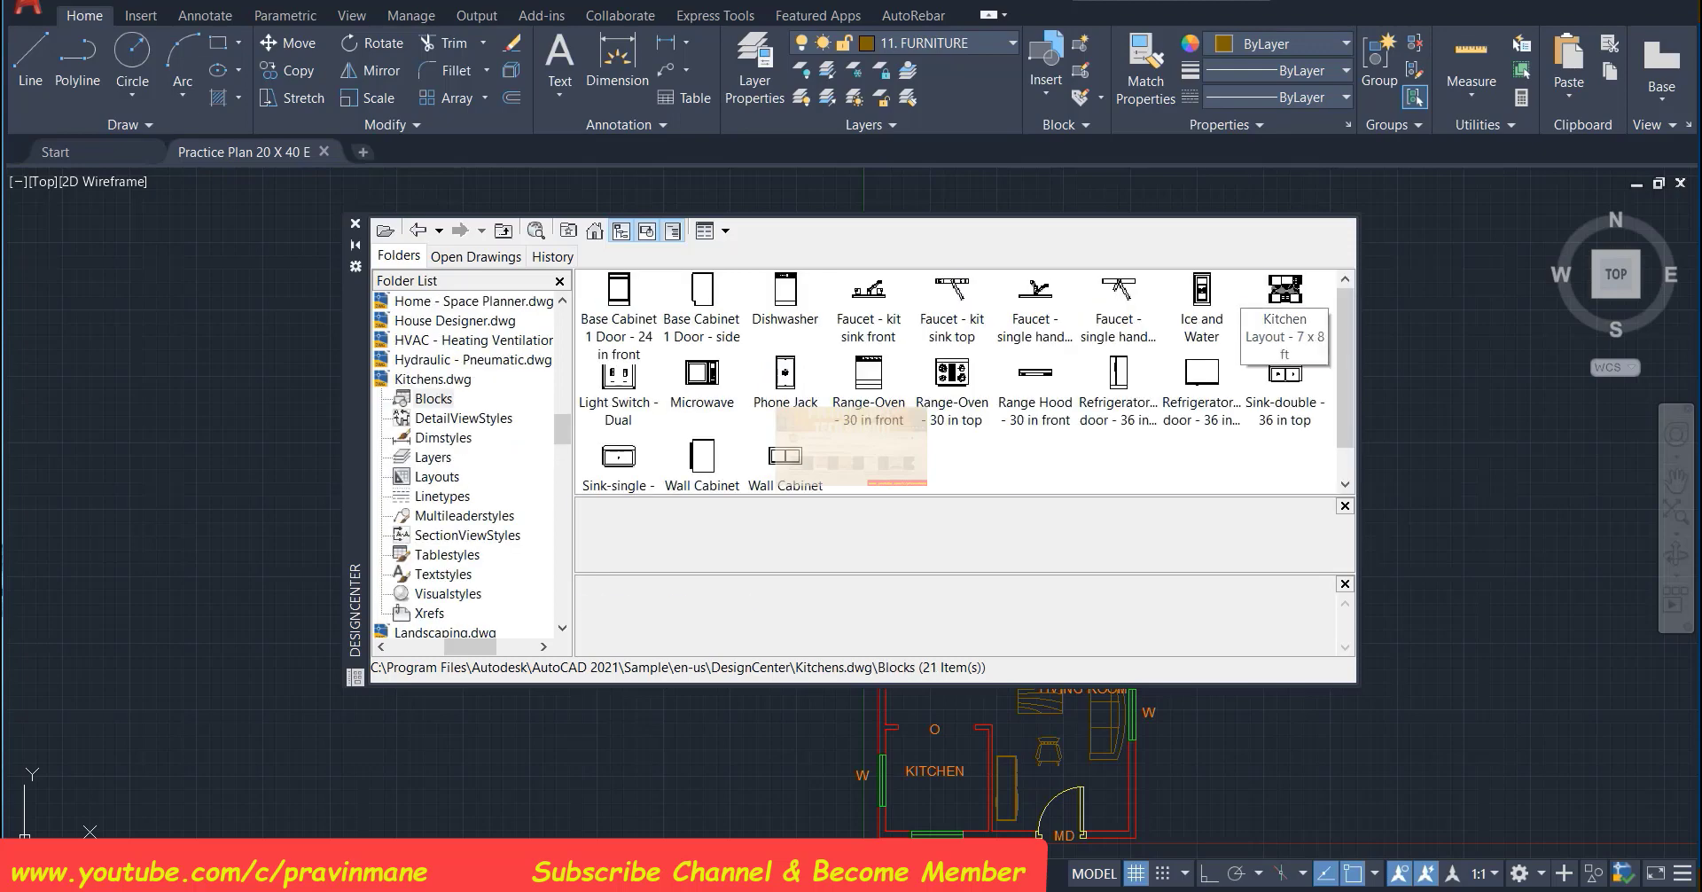
Insert the Kitchen Layout - 7 x 8 ft block in the empty space west of the plan and close DesignCenter
left_click(1285, 290)
left_click_drag(1284, 291, 252, 422)
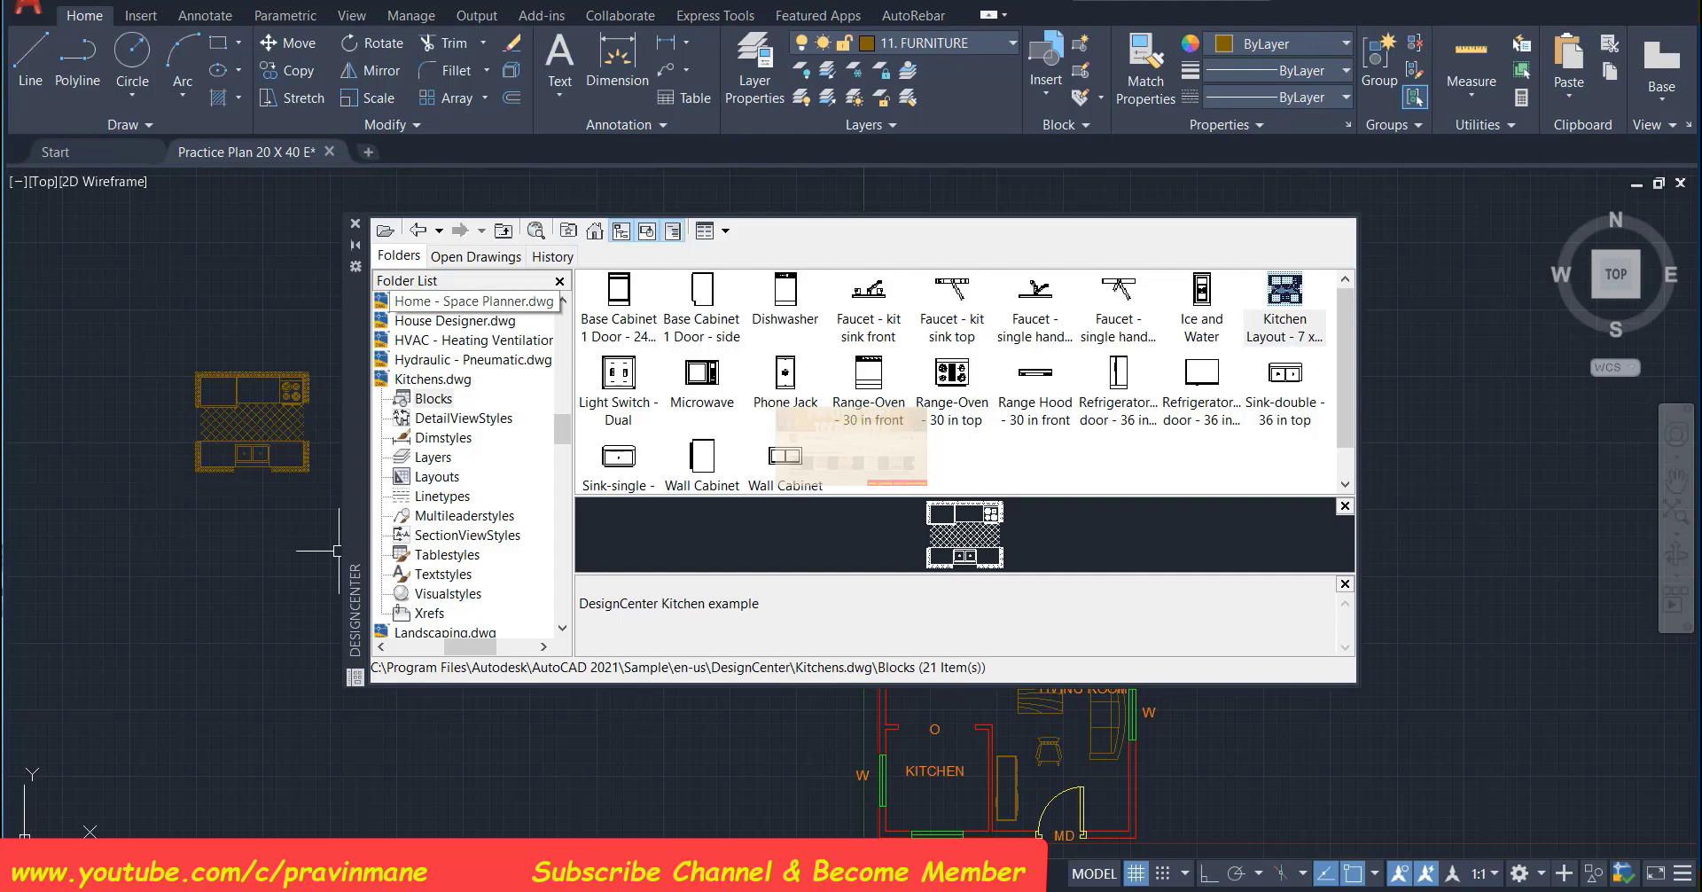
left_click(355, 223)
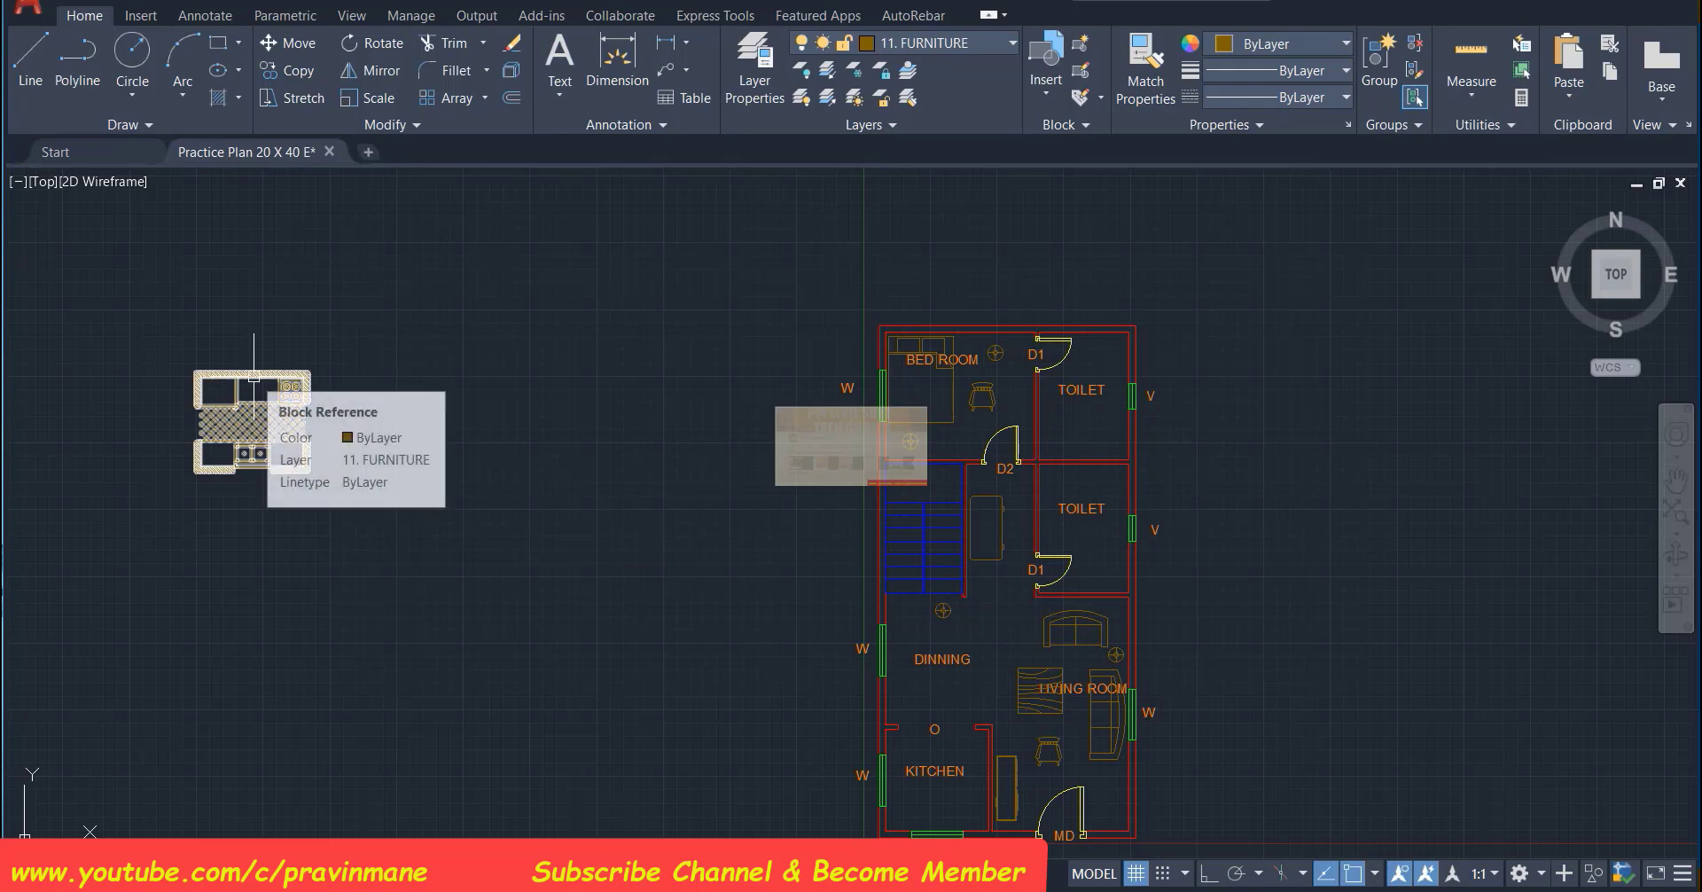
Move the kitchen layout block from the empty space onto the kitchen area of the plan
left_click(254, 376)
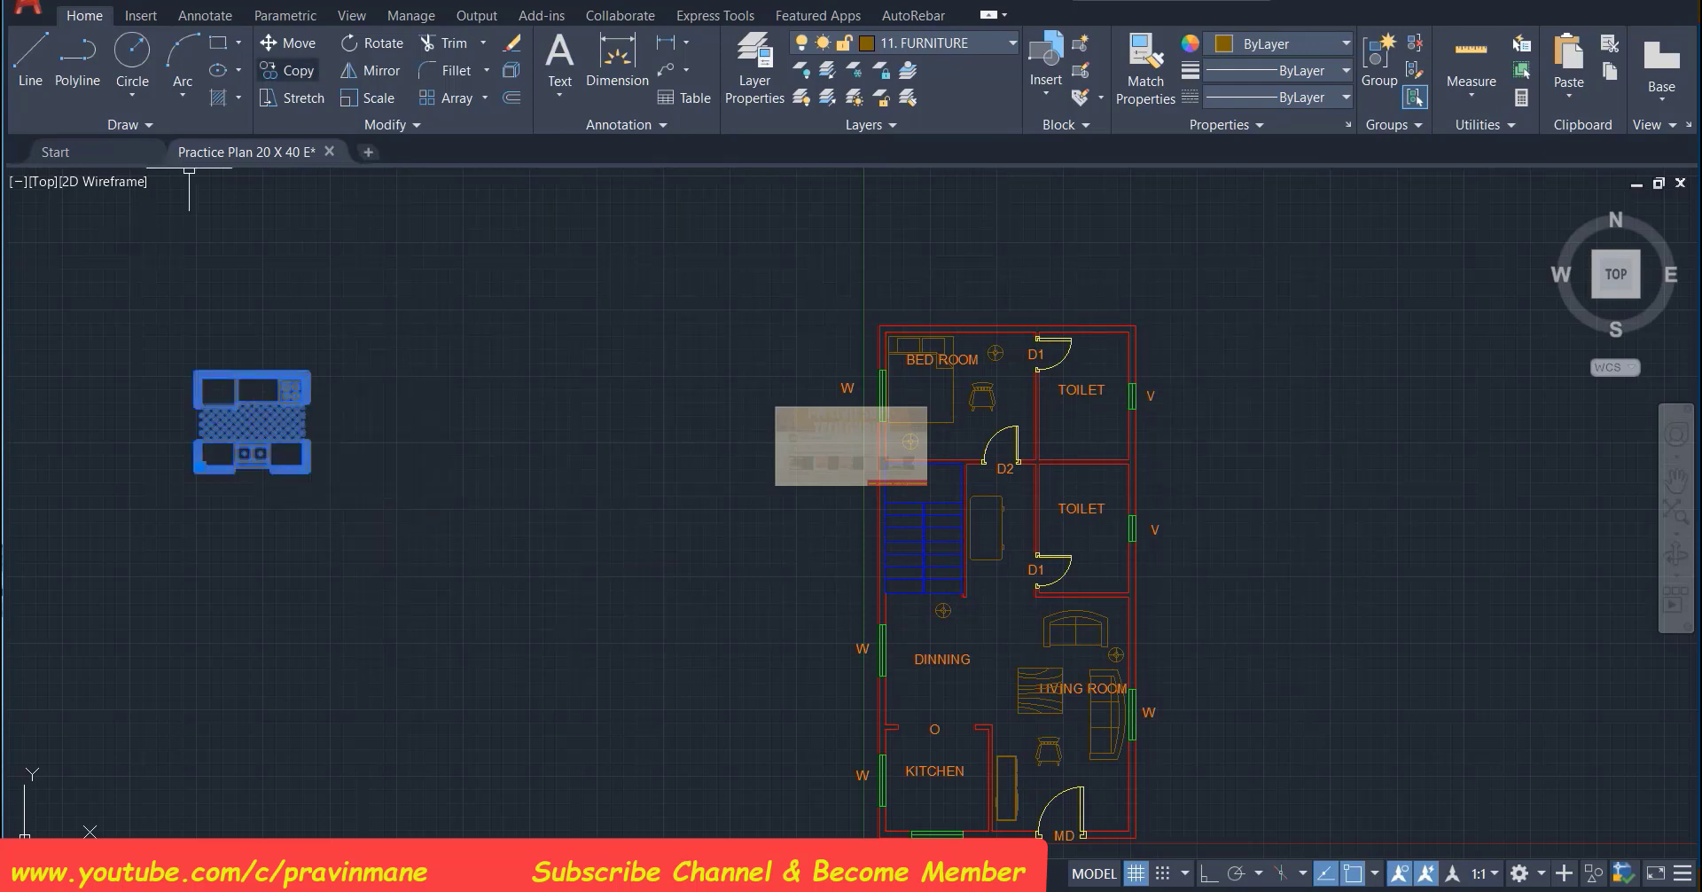
left_click(286, 43)
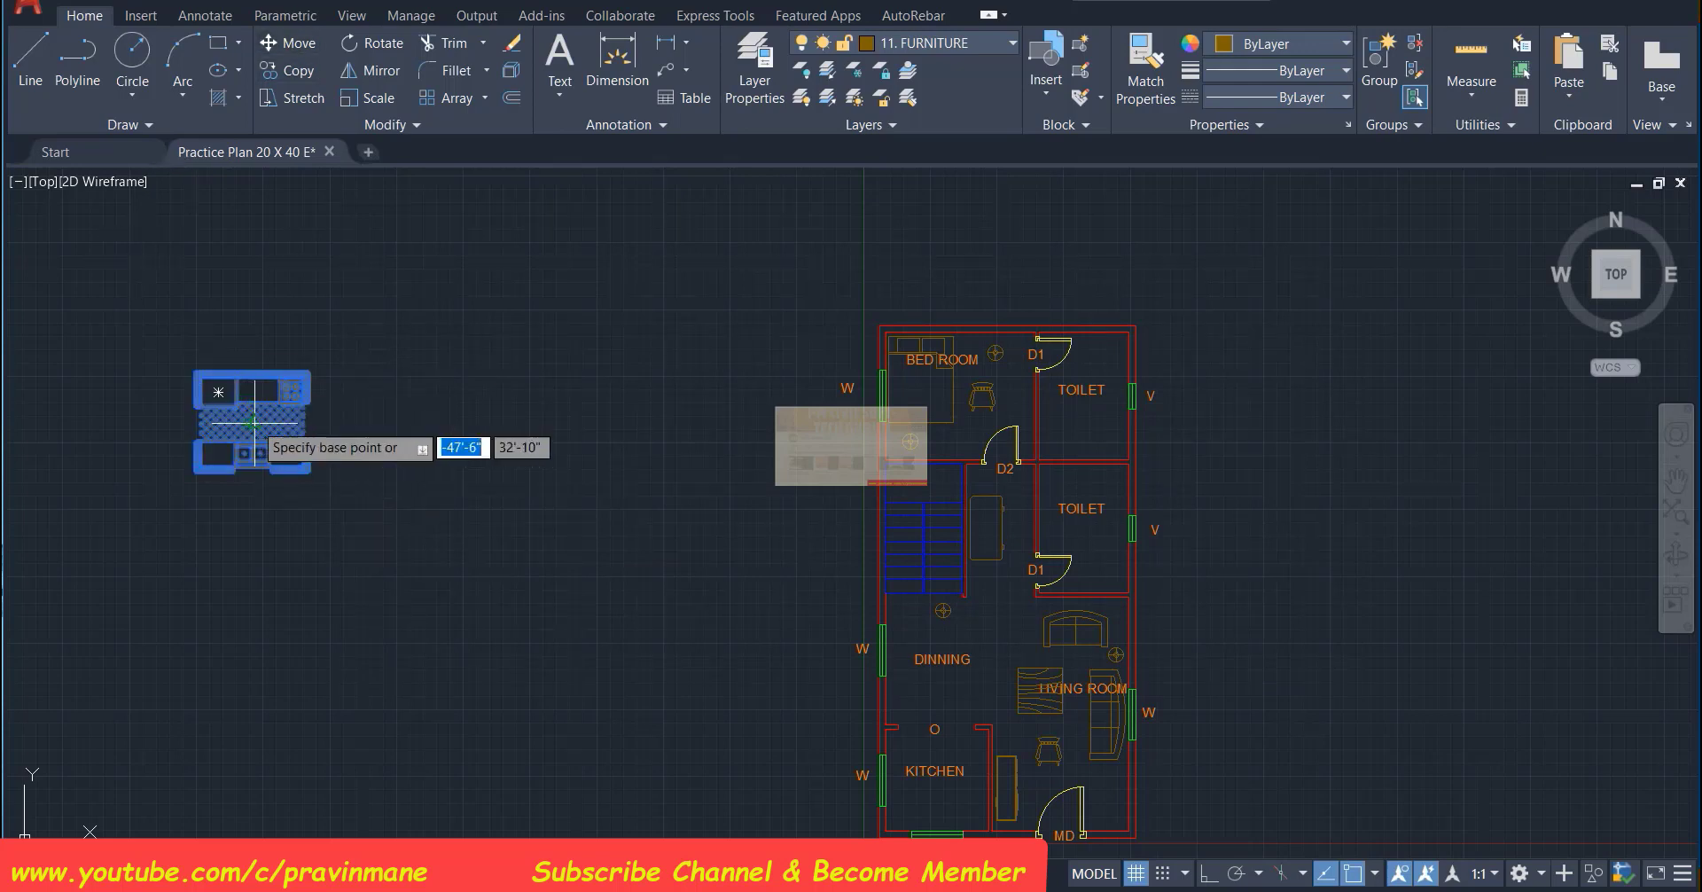
left_click(254, 423)
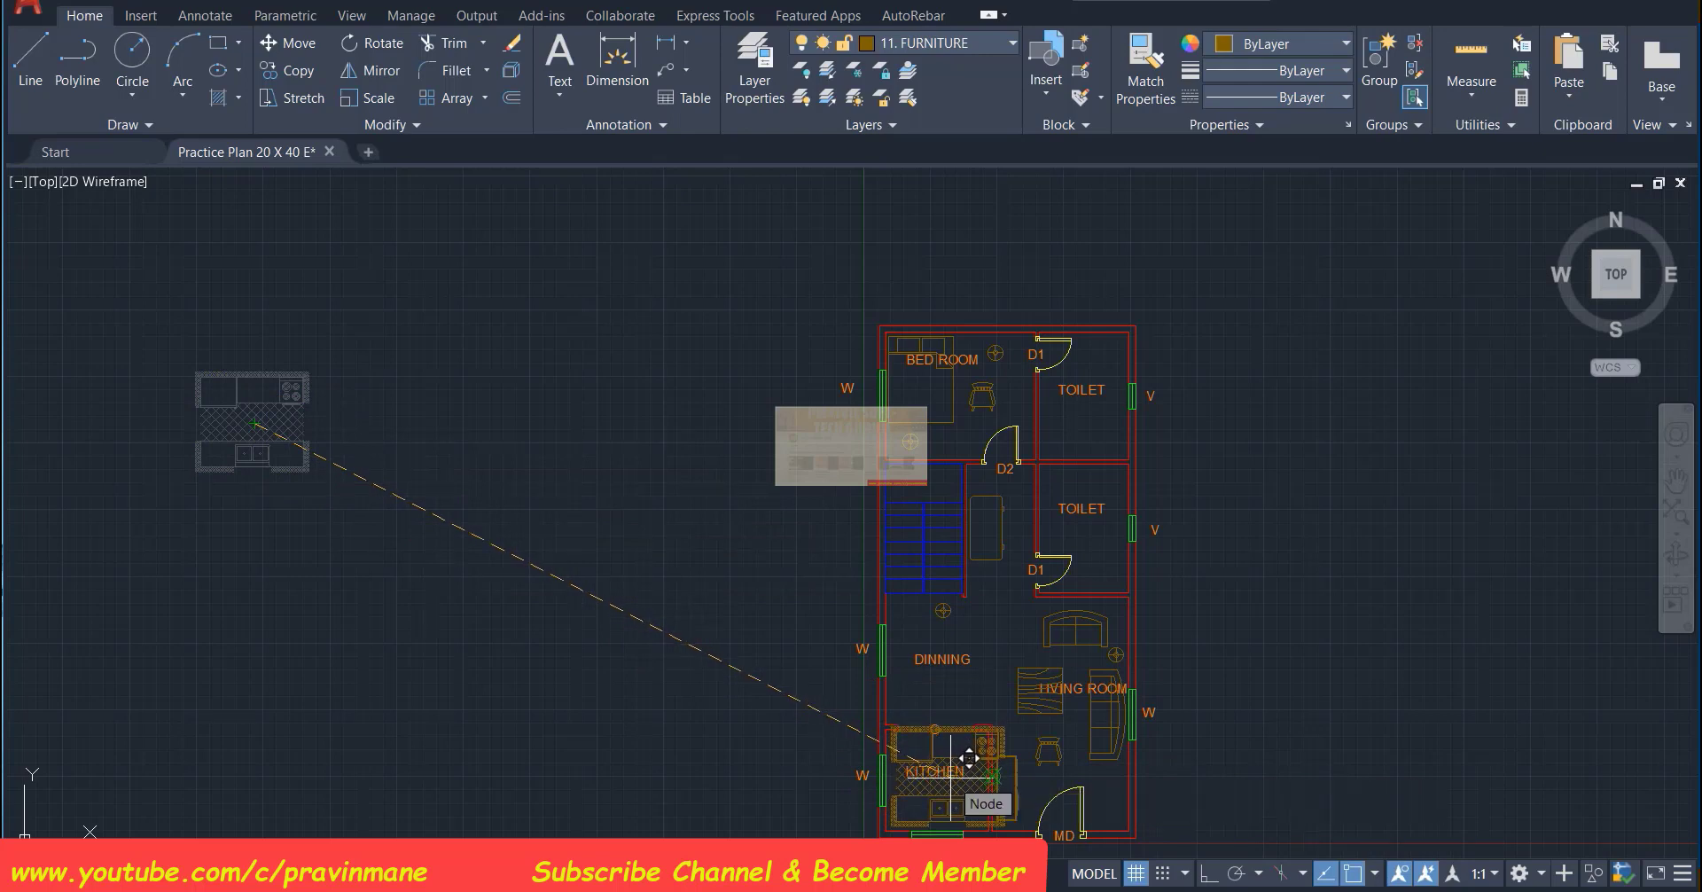
left_click(966, 766)
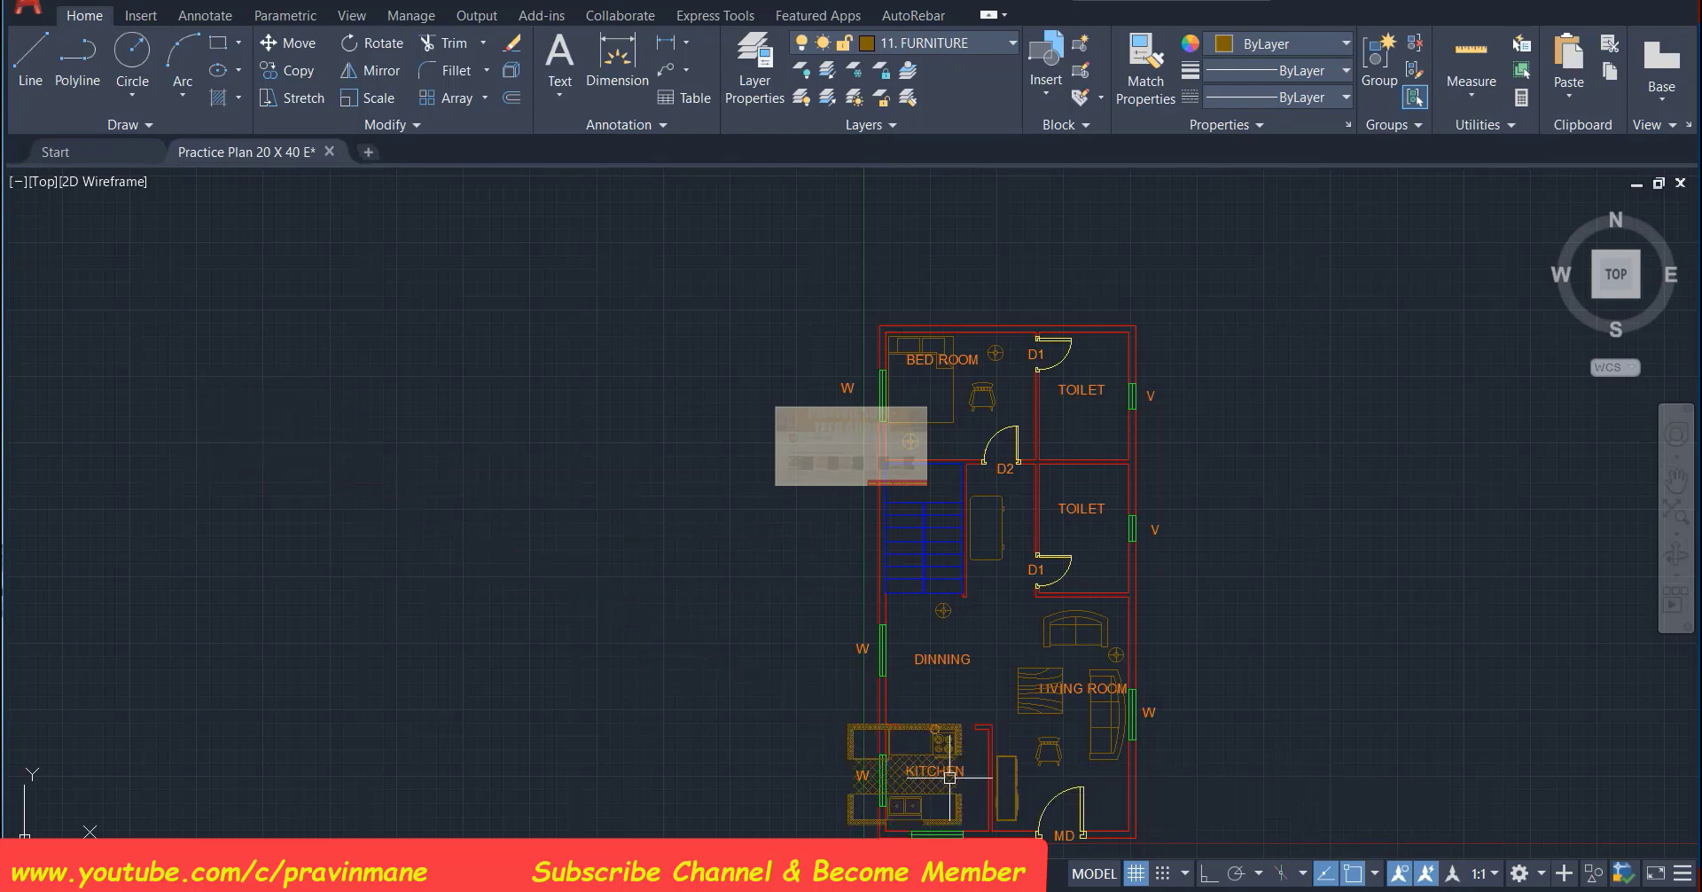
Move the kitchen layout block by its upper-right corner against the inside corner of the kitchen's partition wall
scroll(914, 825, "up", 8)
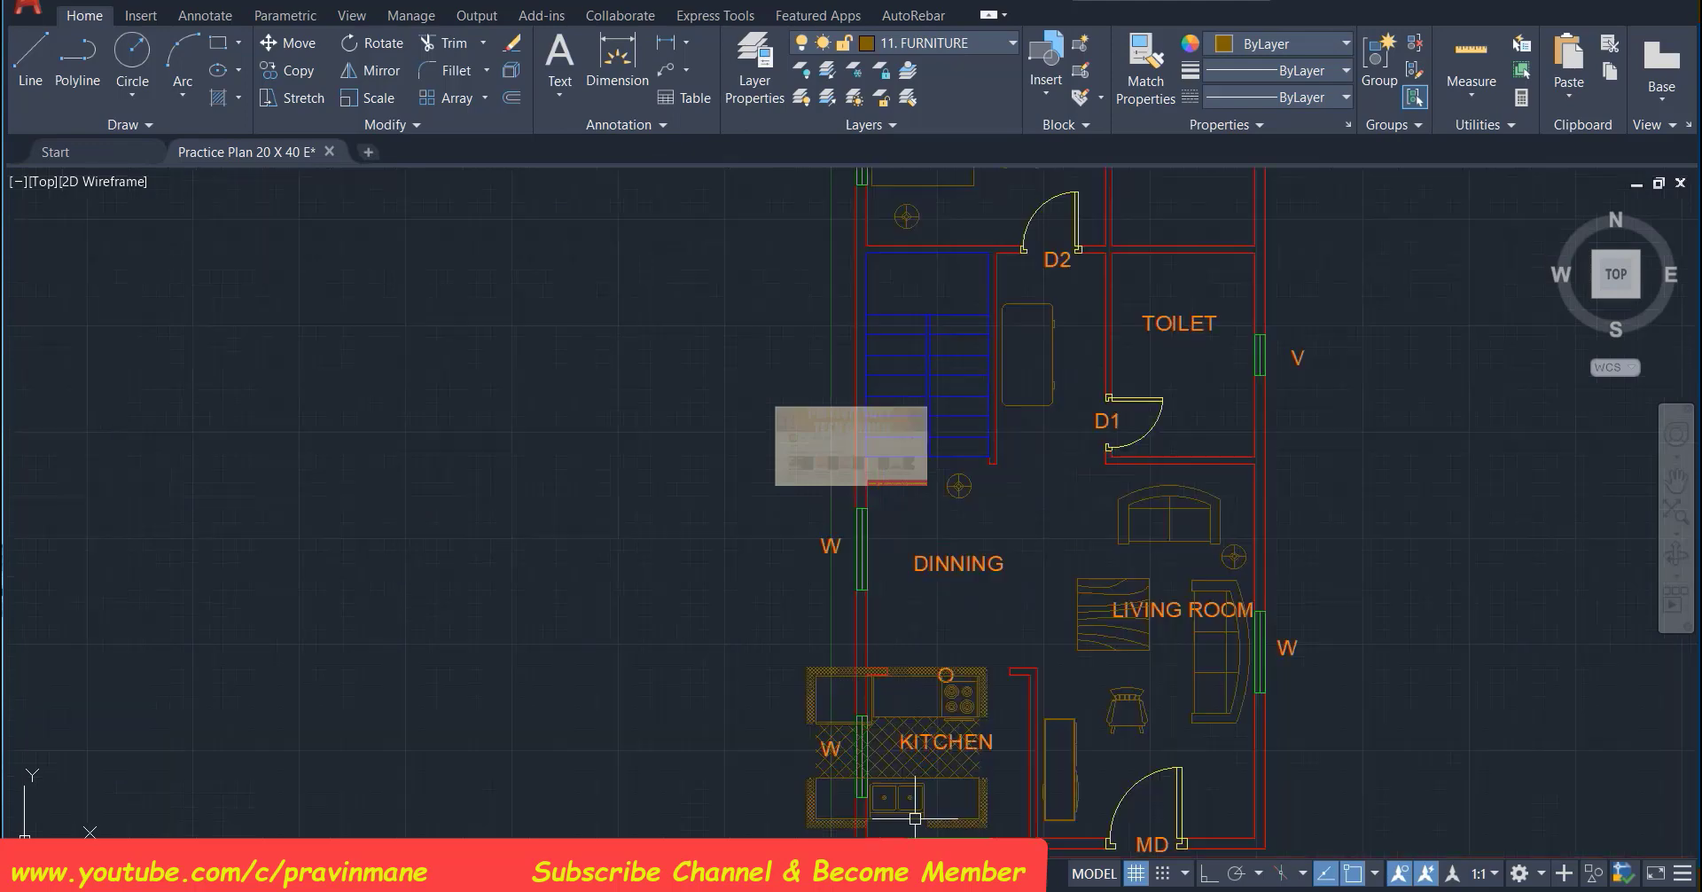
scroll(914, 824, "down", 3)
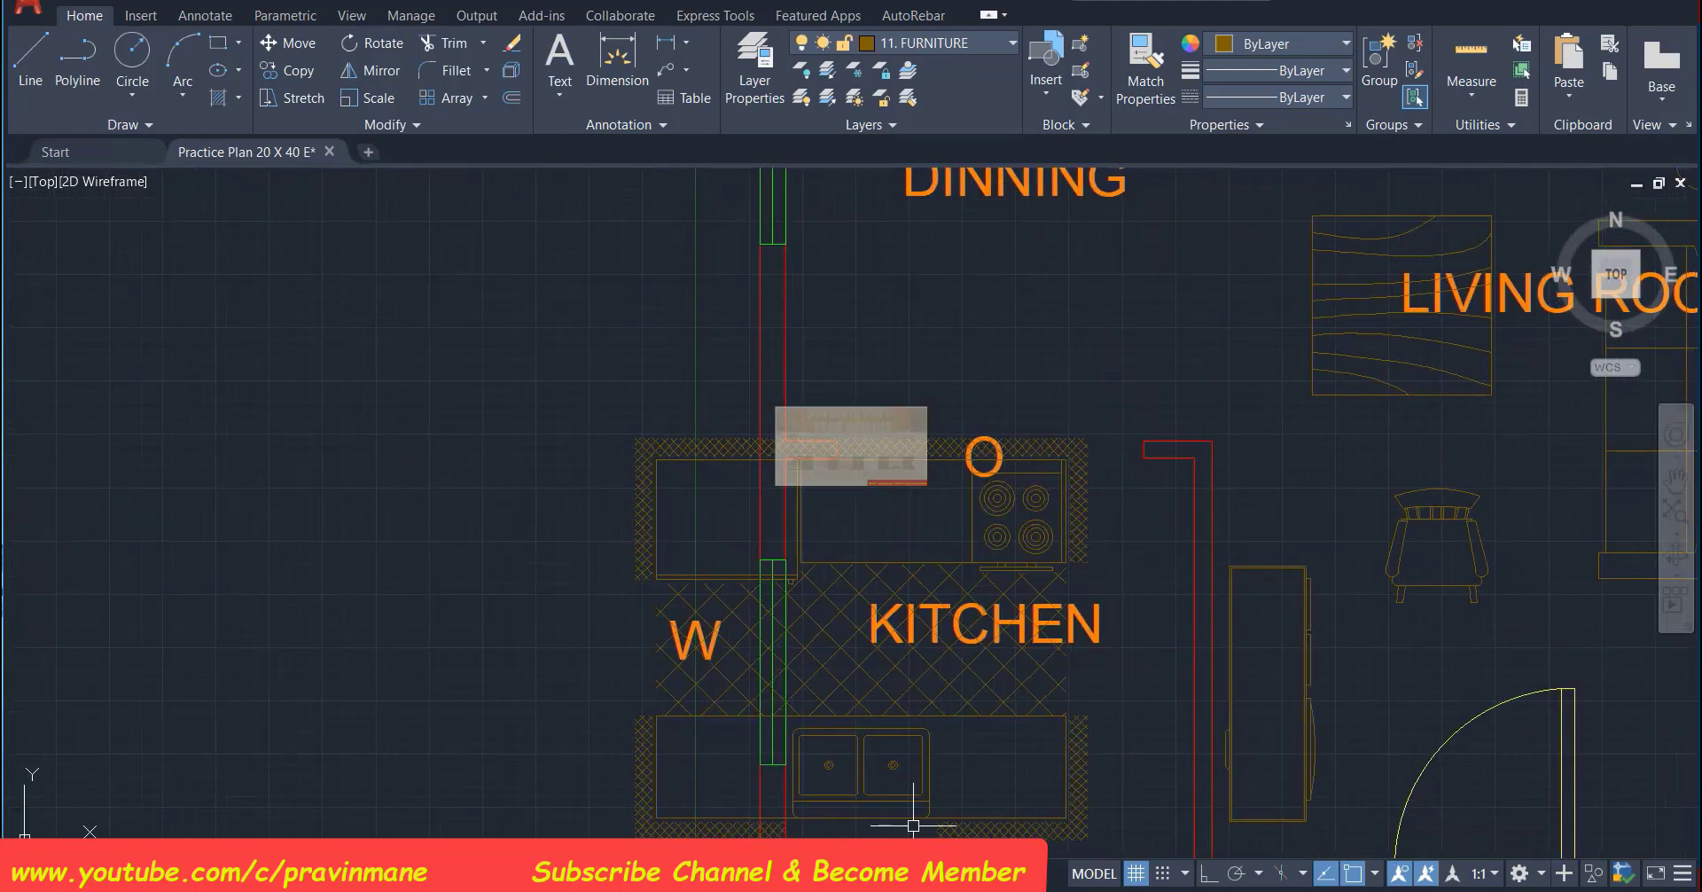
left_click(918, 448)
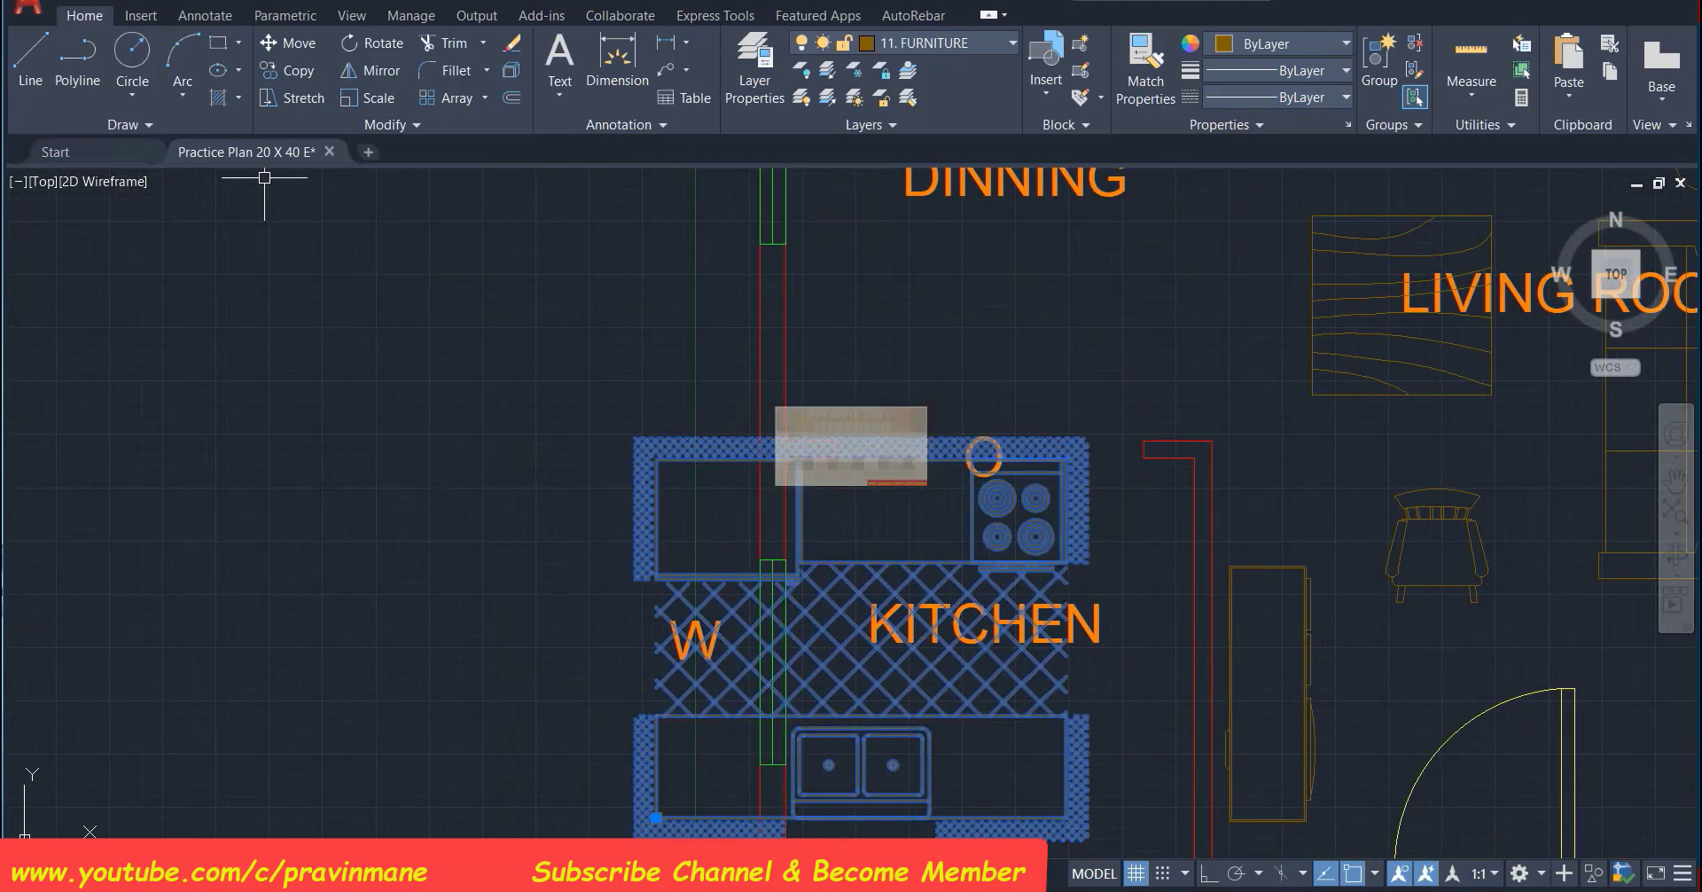
key("m")
key("Return")
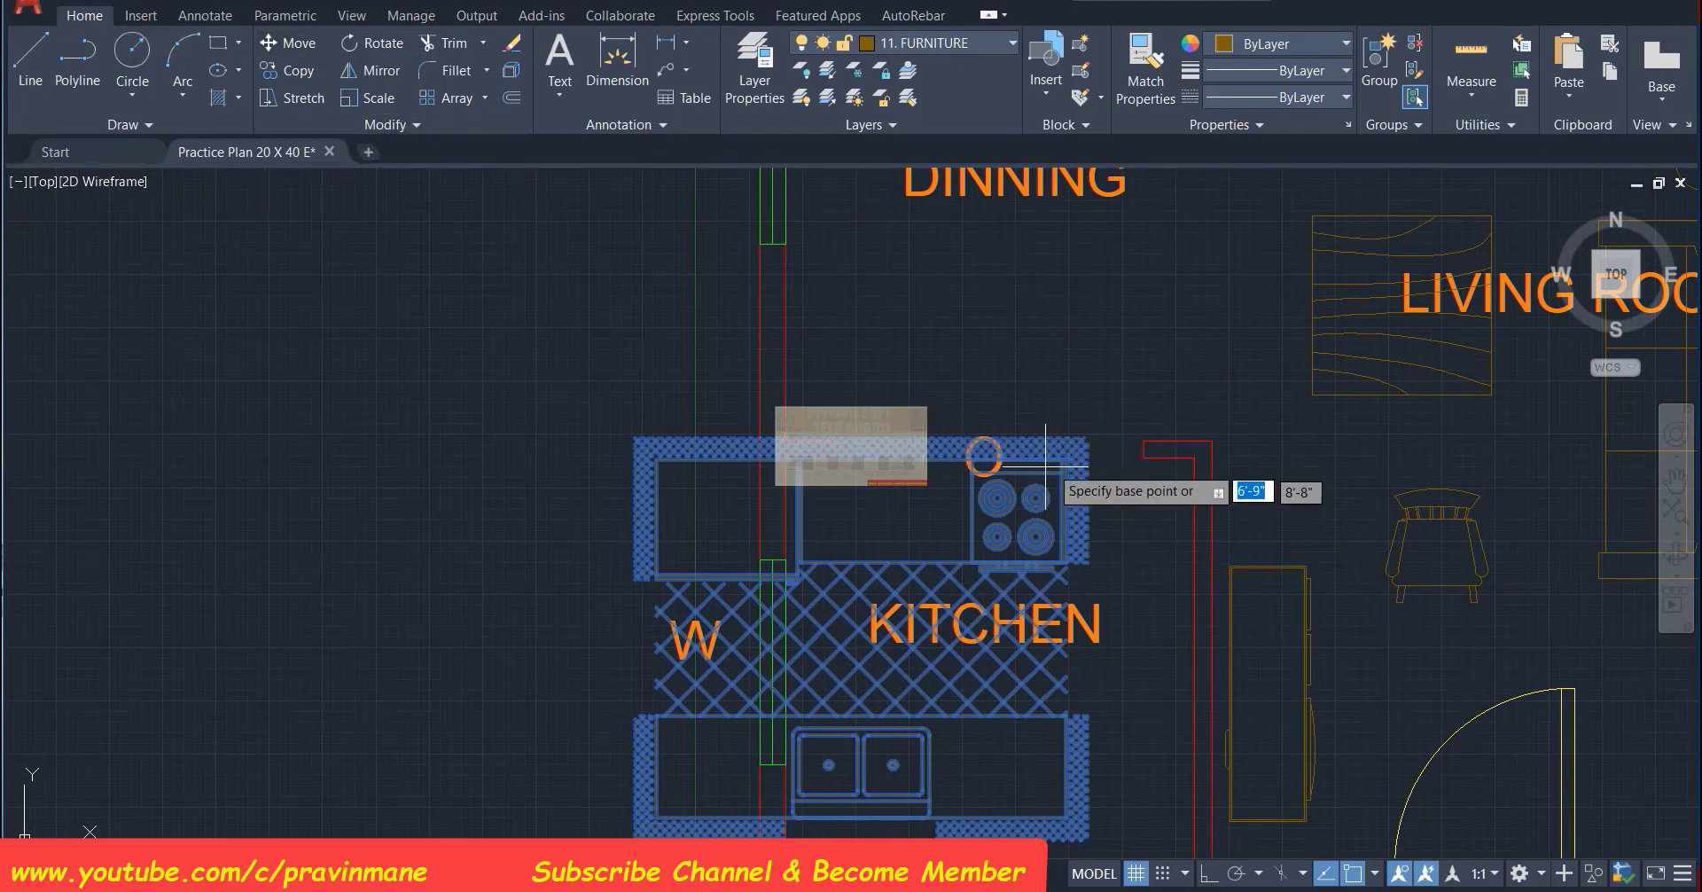
left_click(1085, 440)
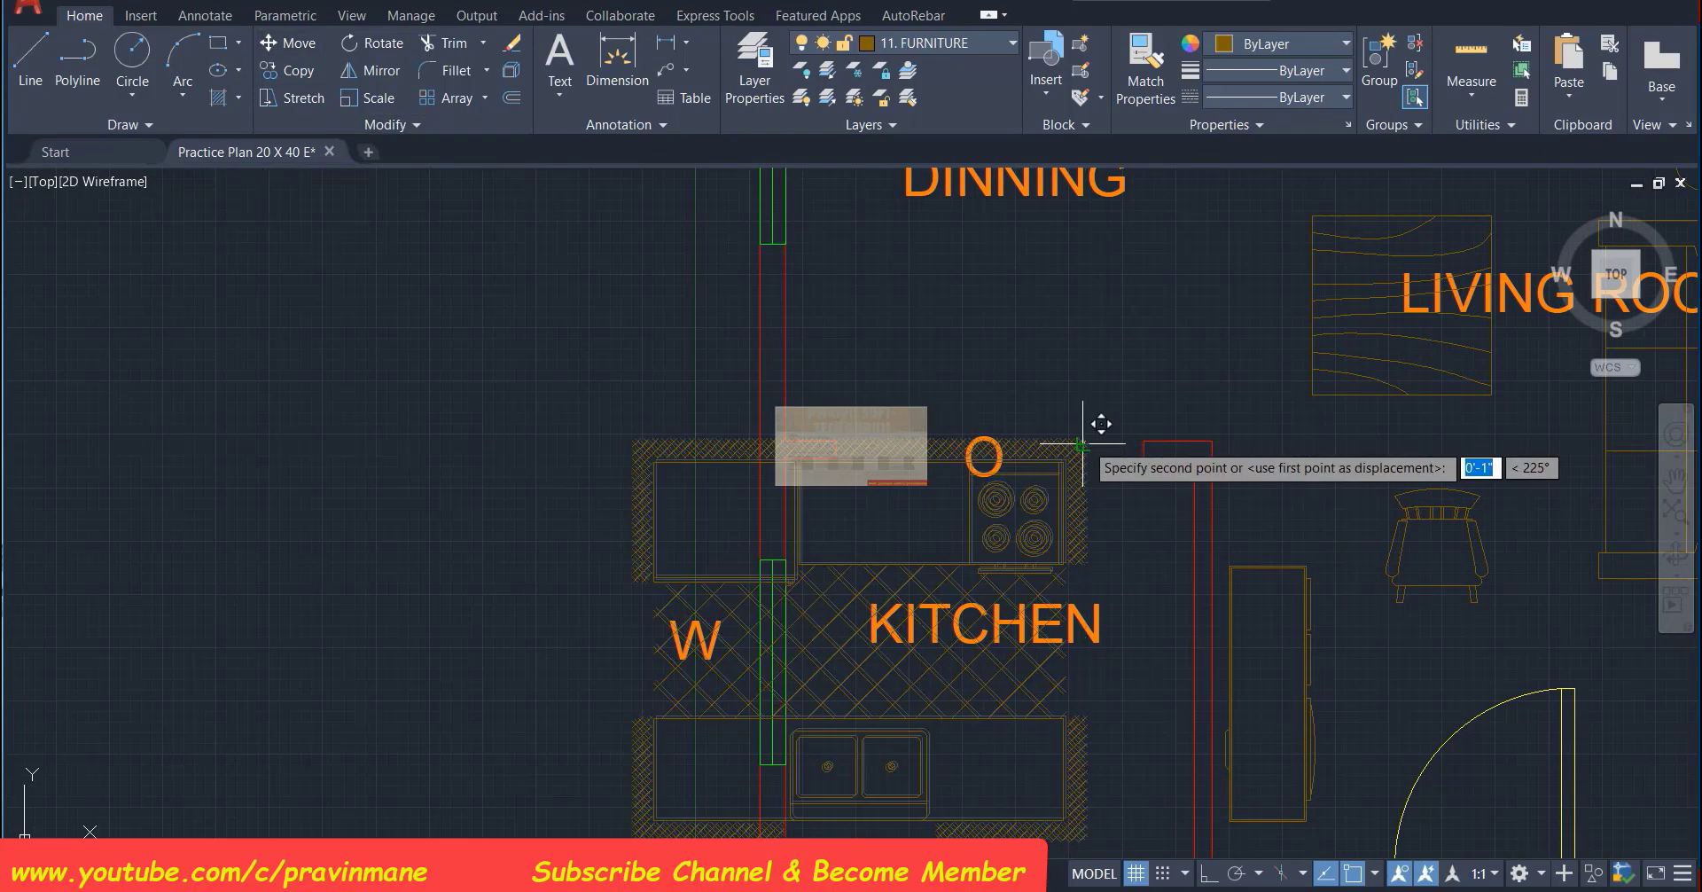
left_click(1203, 449)
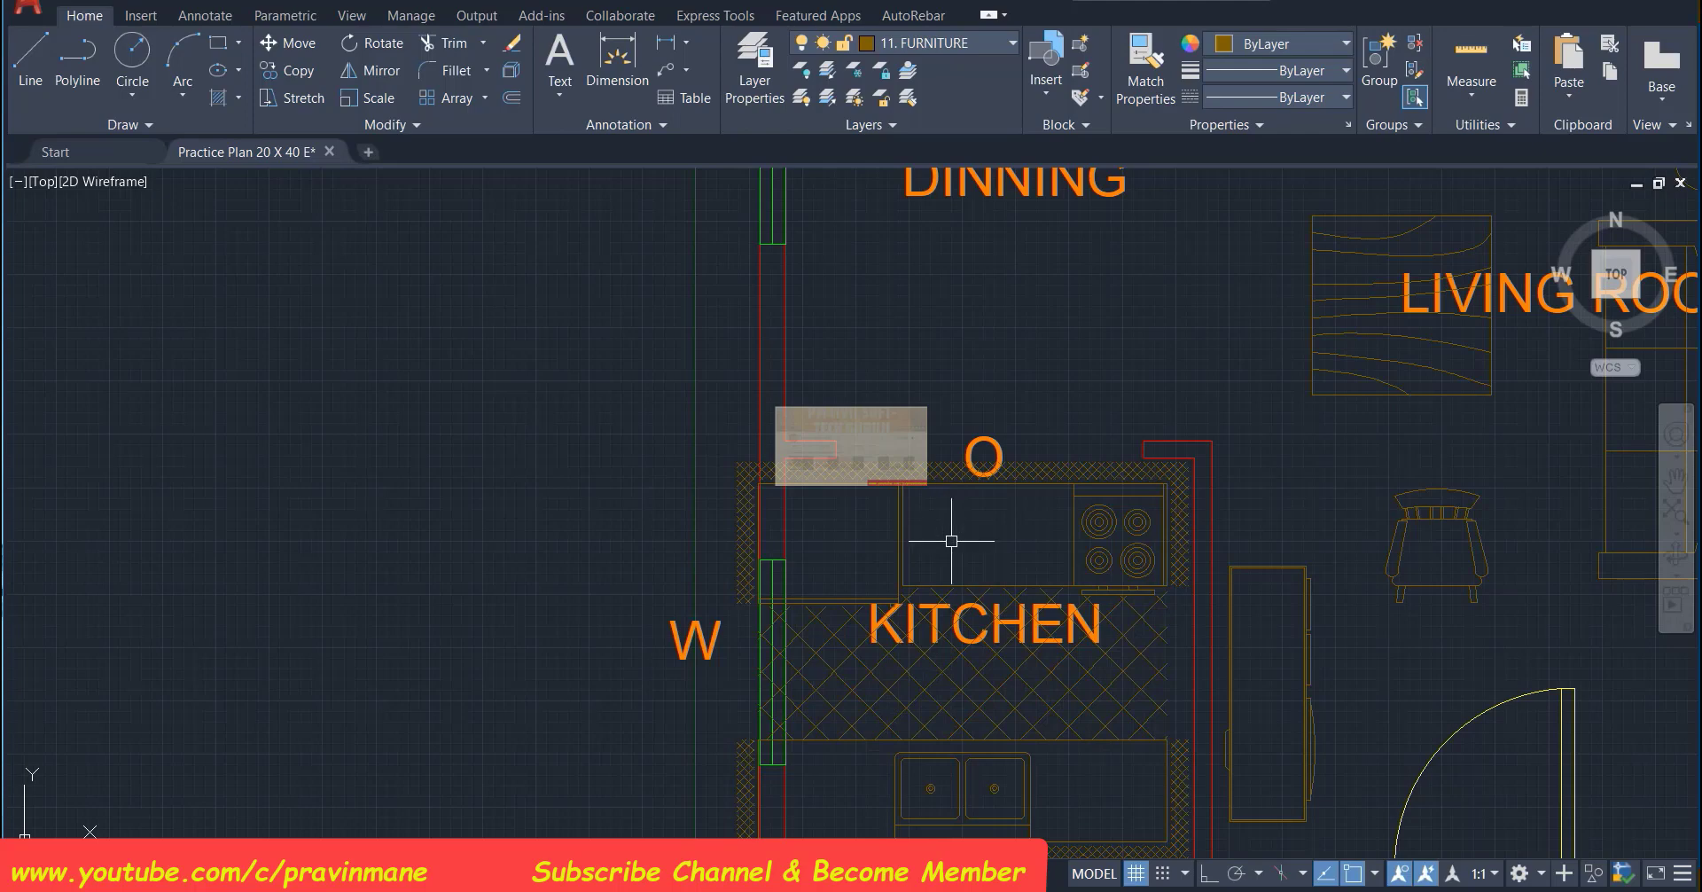
Scale down the kitchen layout block from its upper-right corner so it fits between the kitchen's side walls
scroll(951, 541, "down", 2)
left_click(849, 512)
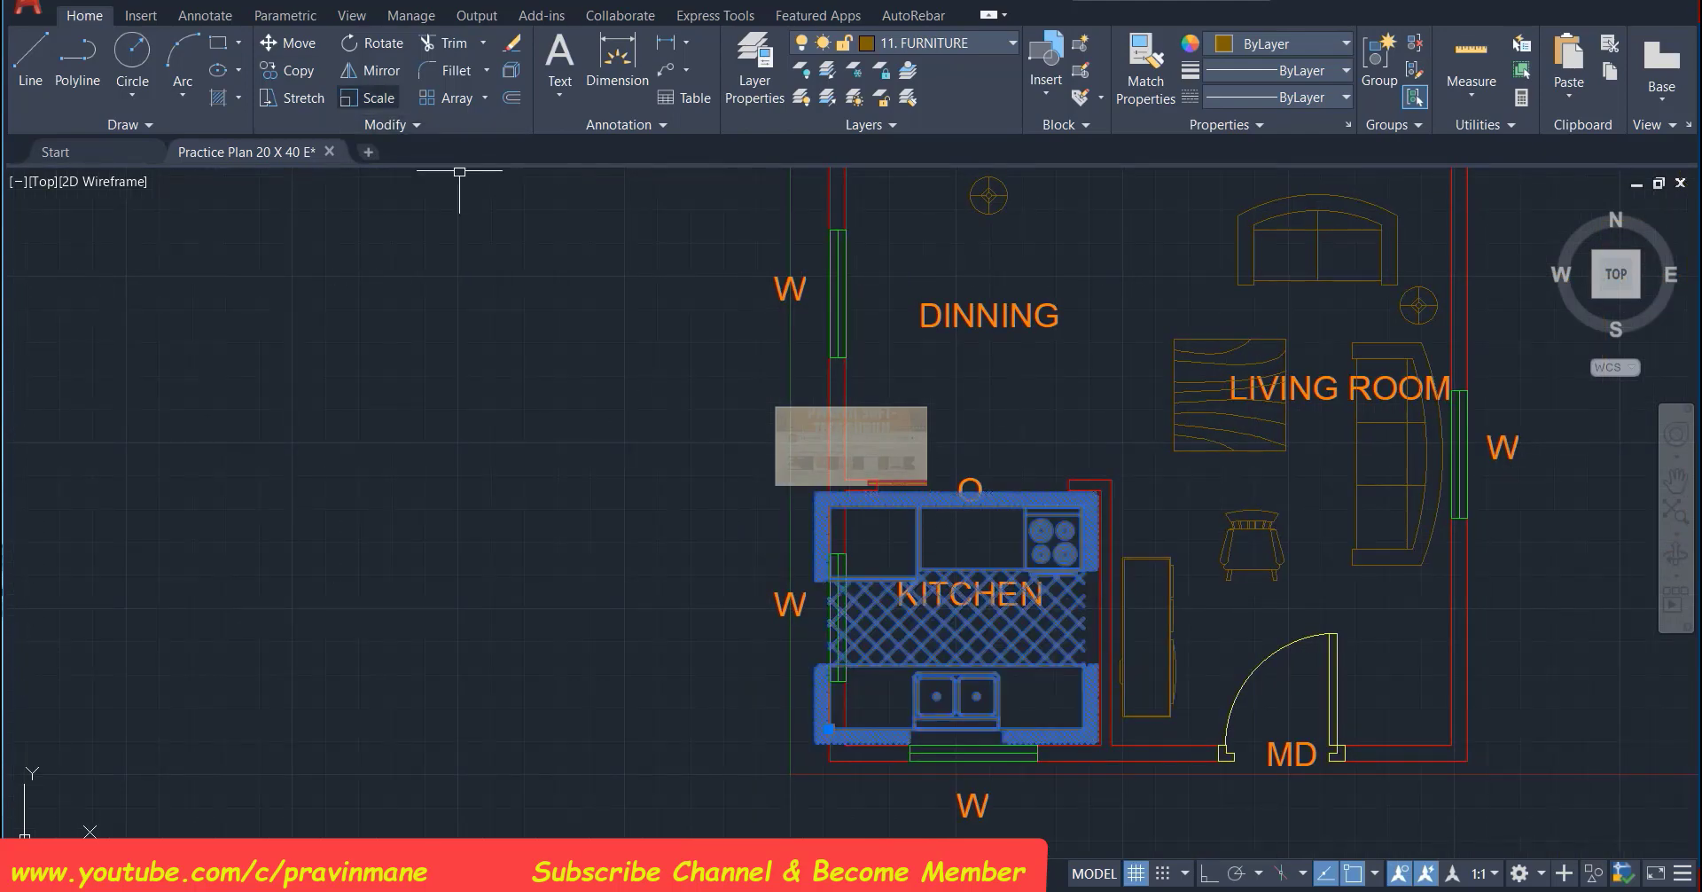
scroll(1100, 499, "up", 4)
left_click(1087, 491)
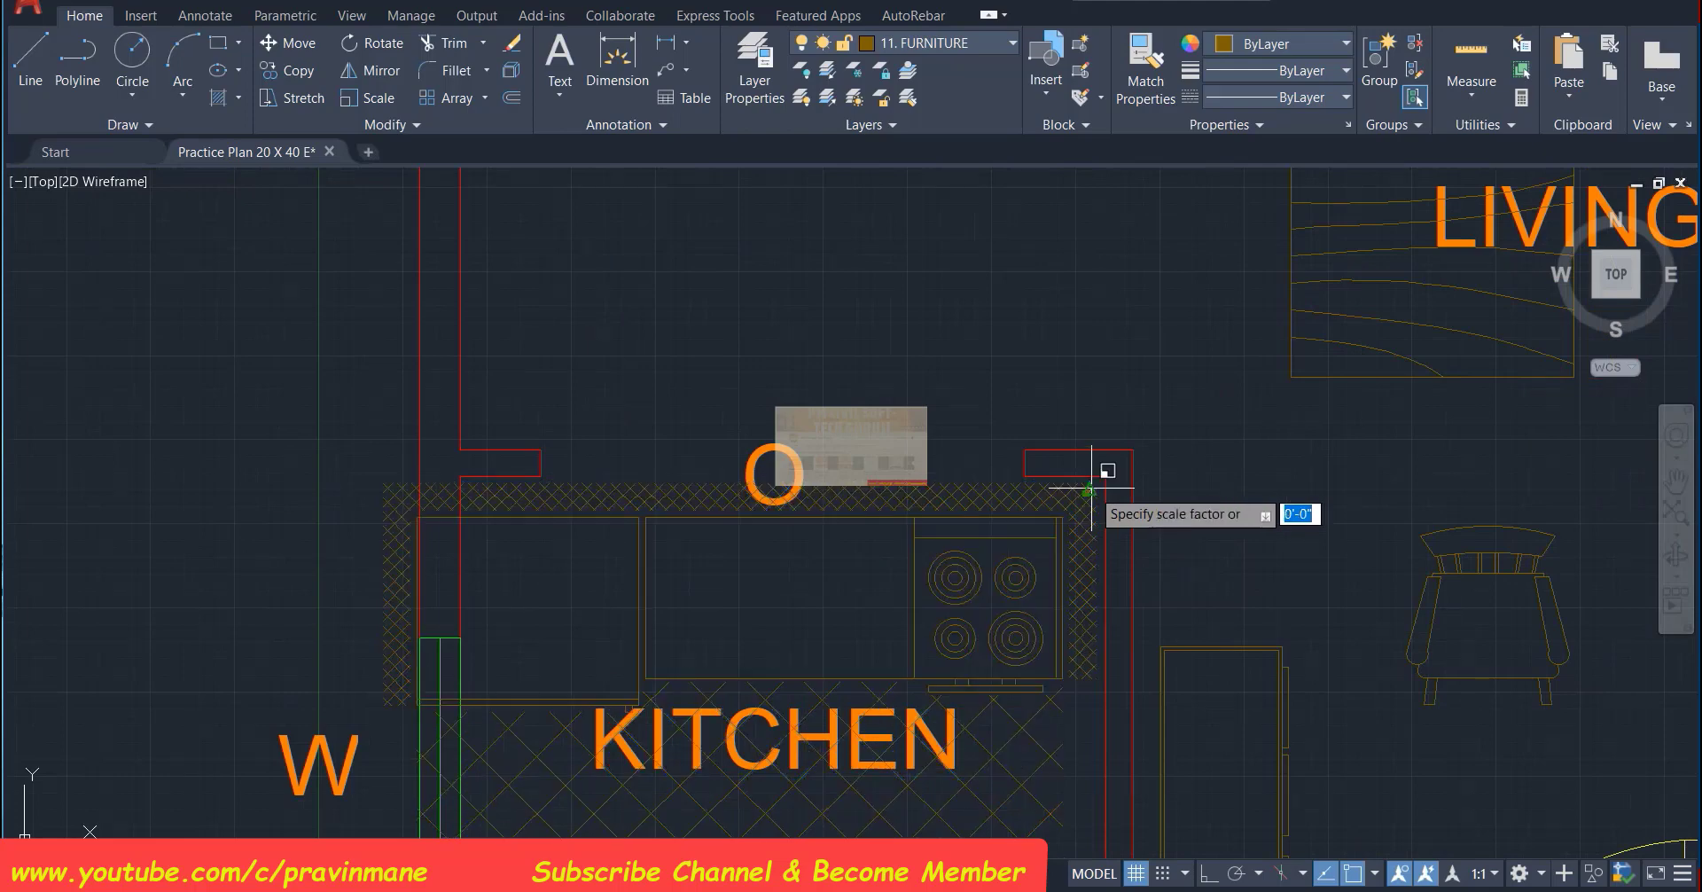
left_click(834, 675)
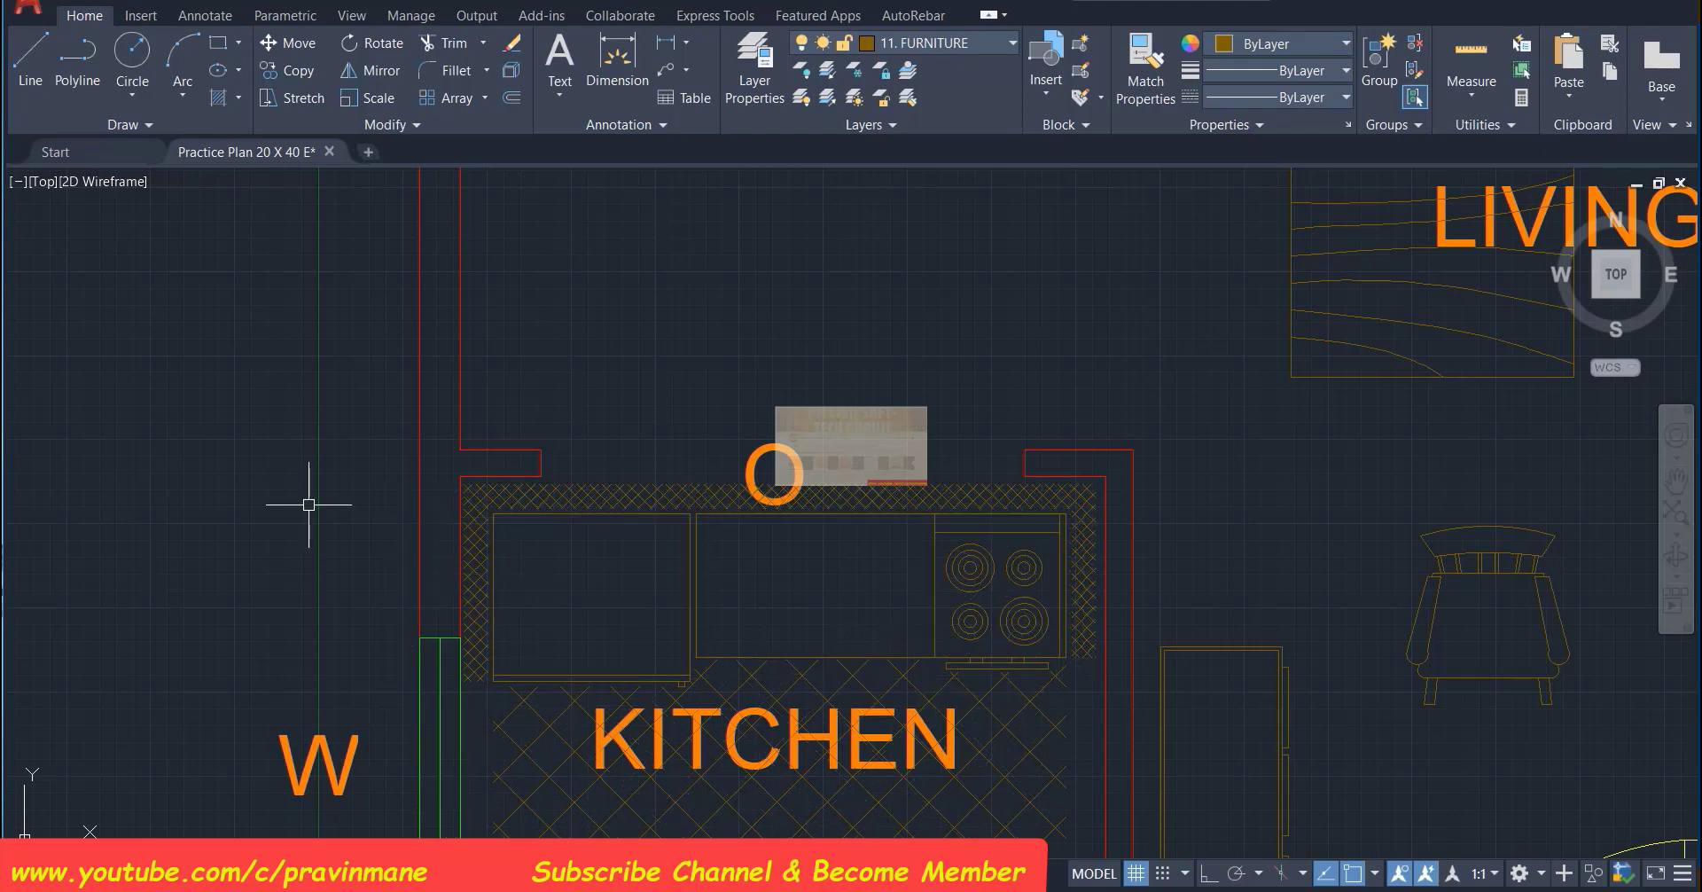
Rotate the kitchen layout block 90 degrees clockwise about its middle so the sink counter runs along the west wall
scroll(308, 504, "up", 2)
scroll(309, 504, "up", 6)
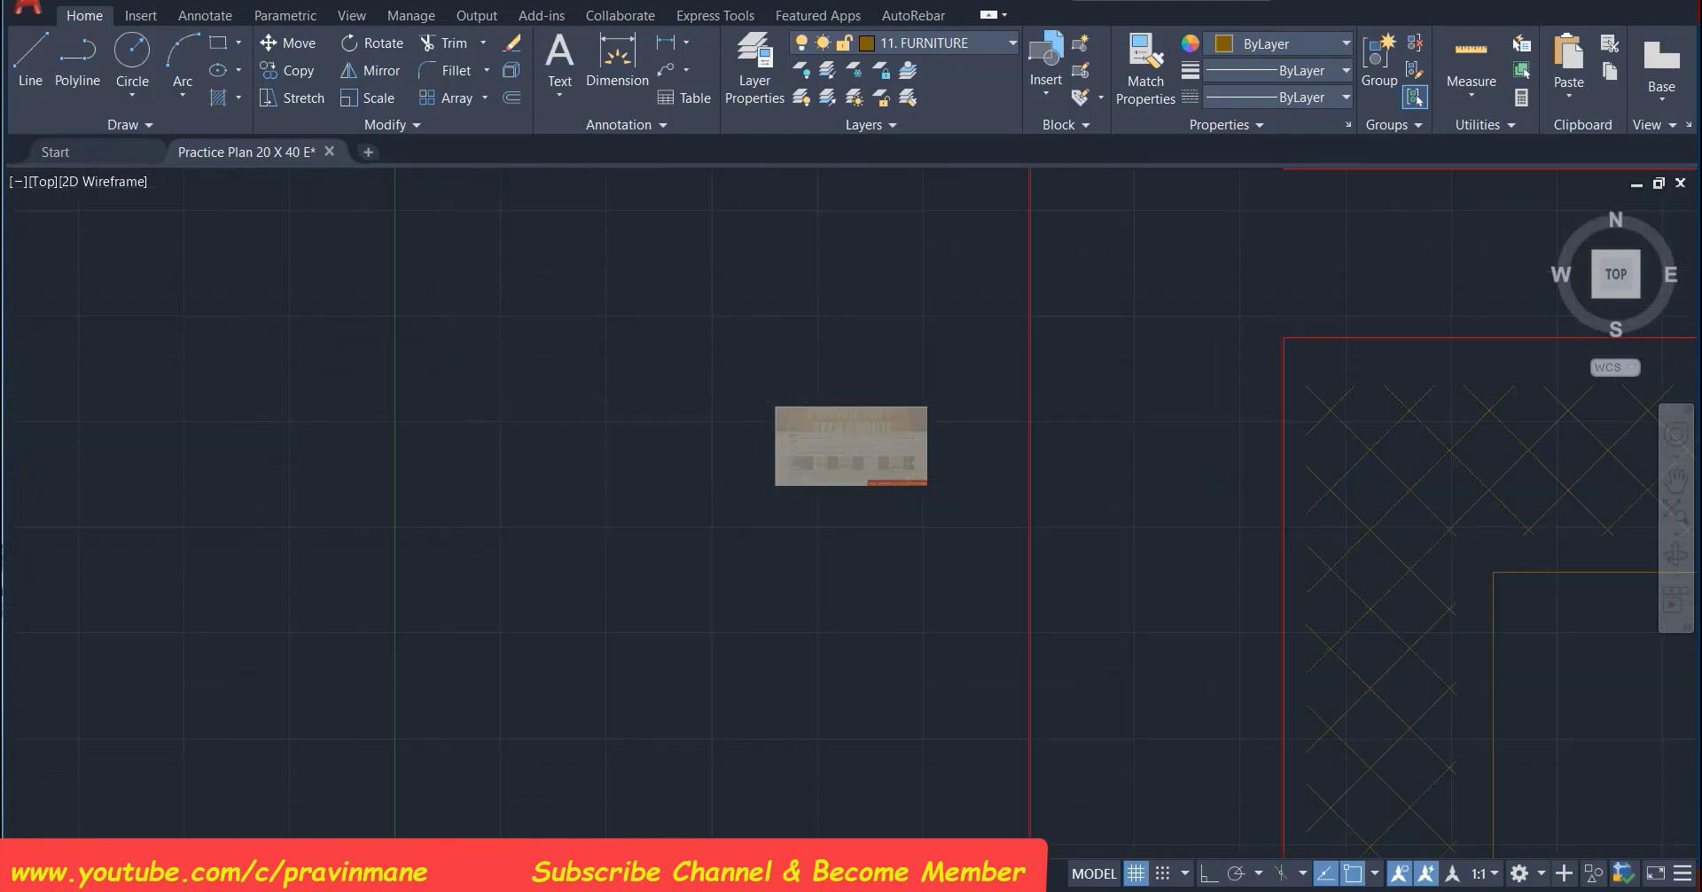
scroll(307, 504, "down", 5)
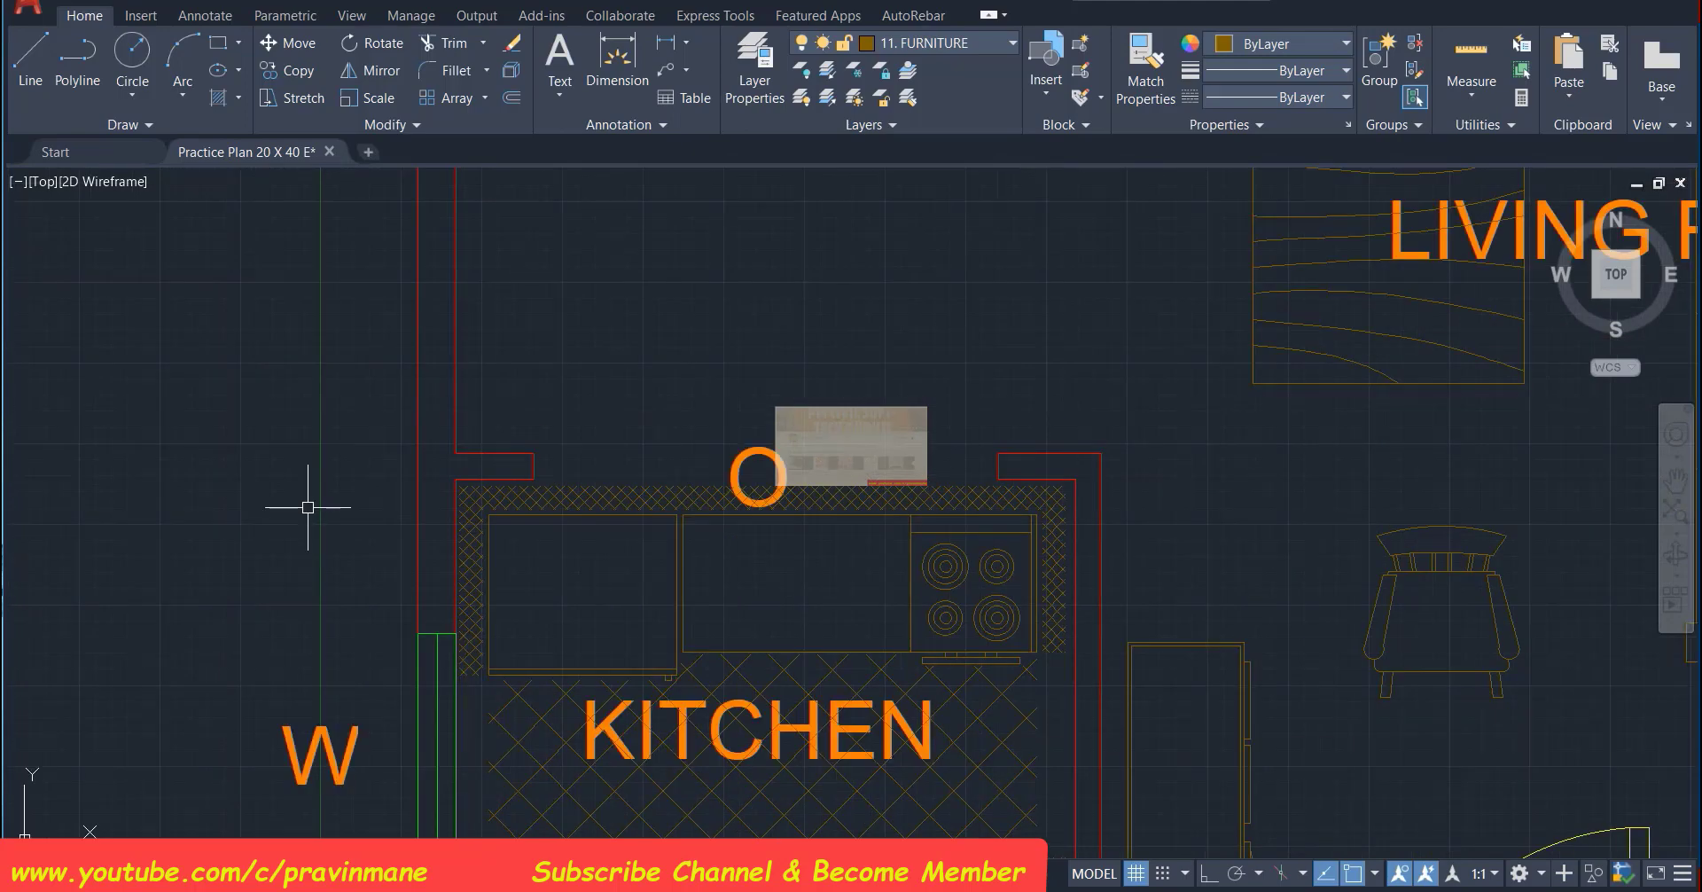
scroll(308, 507, "up", 4)
scroll(308, 507, "down", 7)
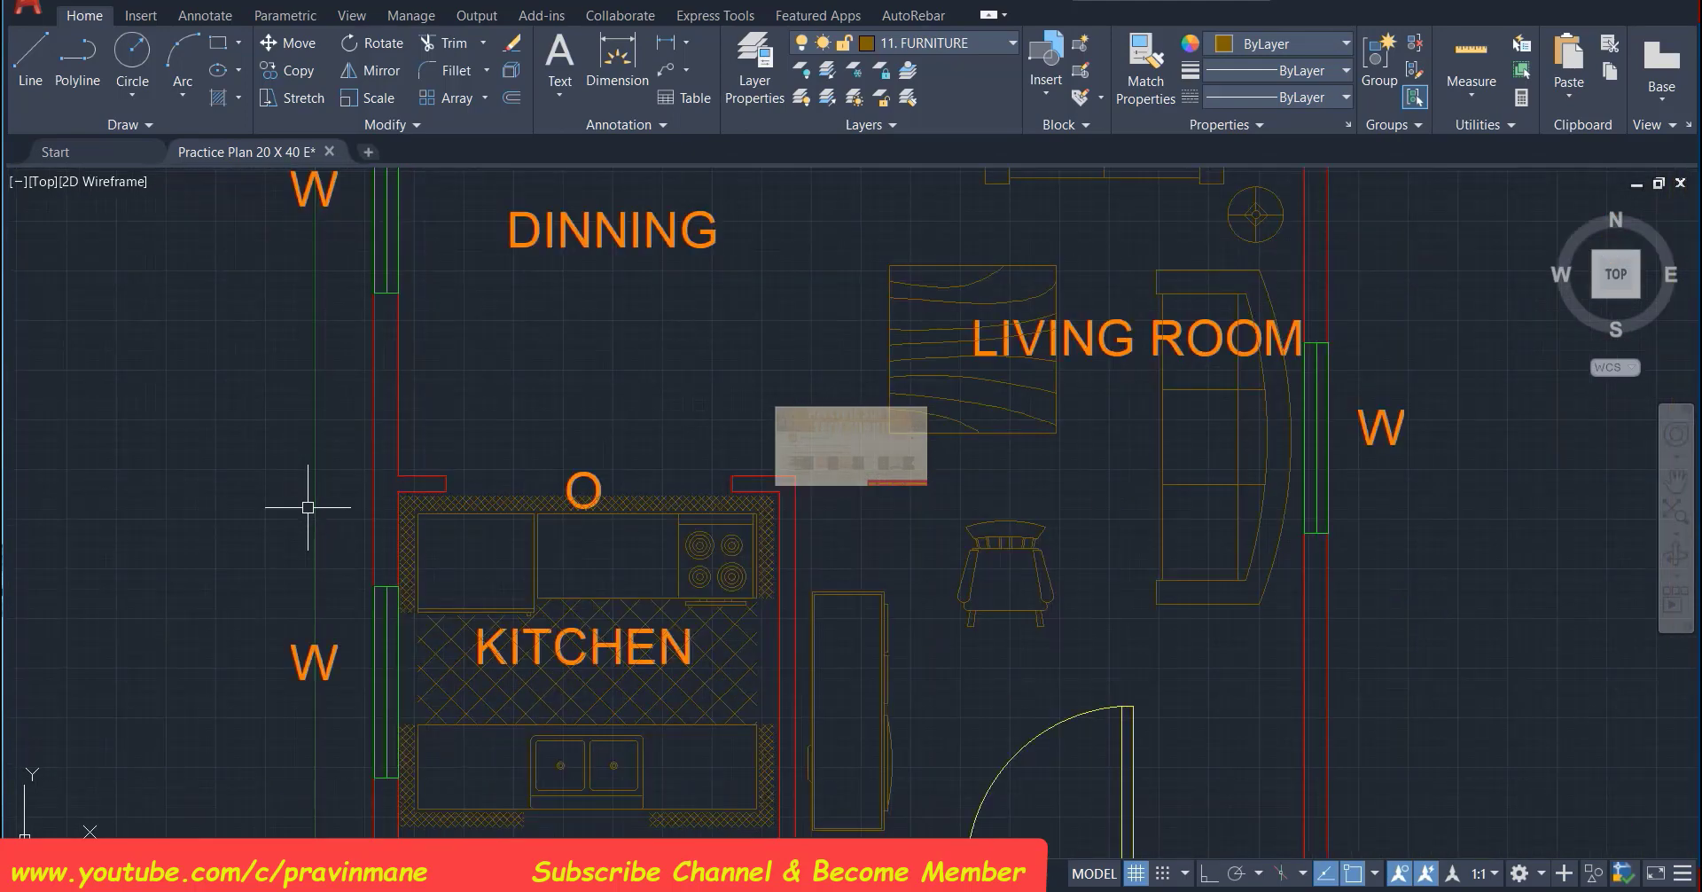
scroll(308, 507, "down", 2)
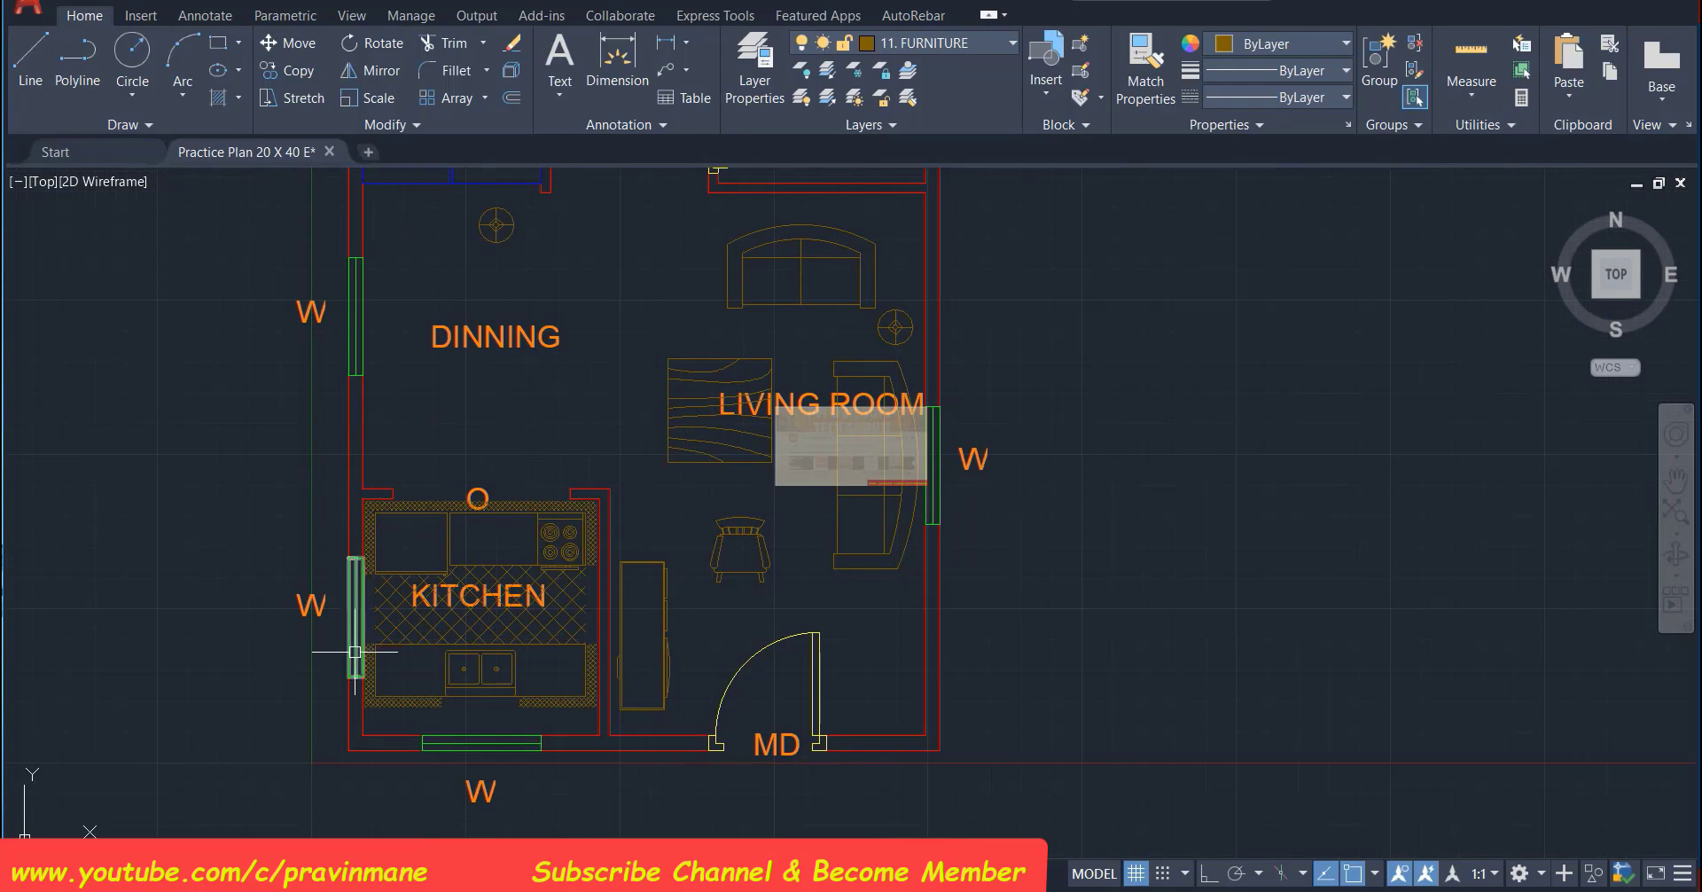
left_click(457, 509)
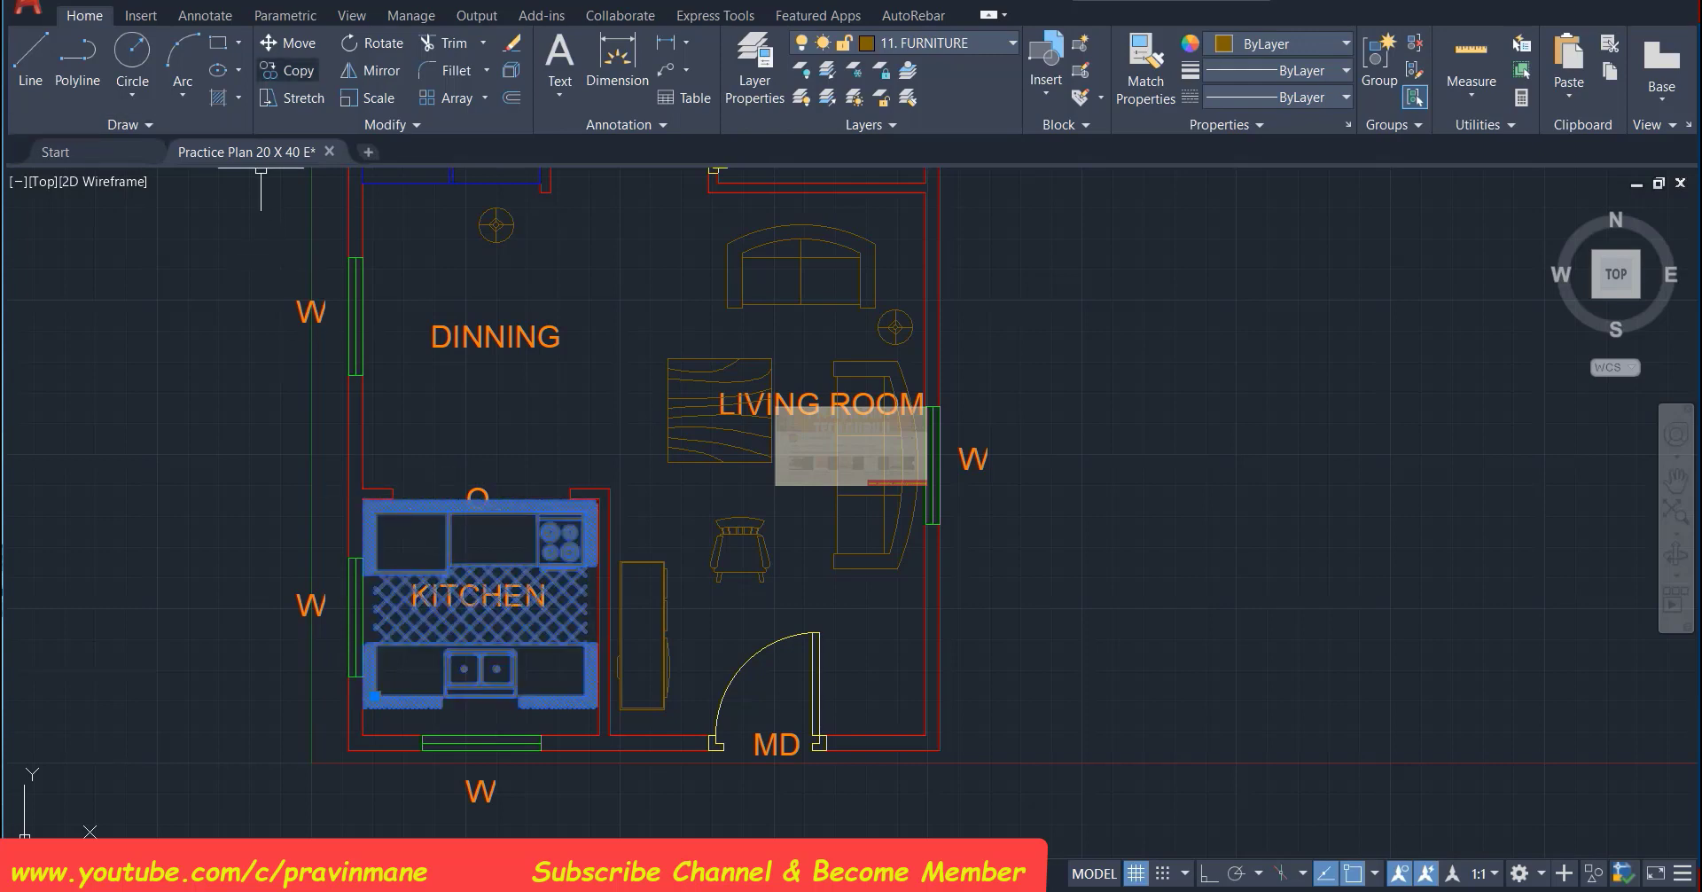
left_click(373, 42)
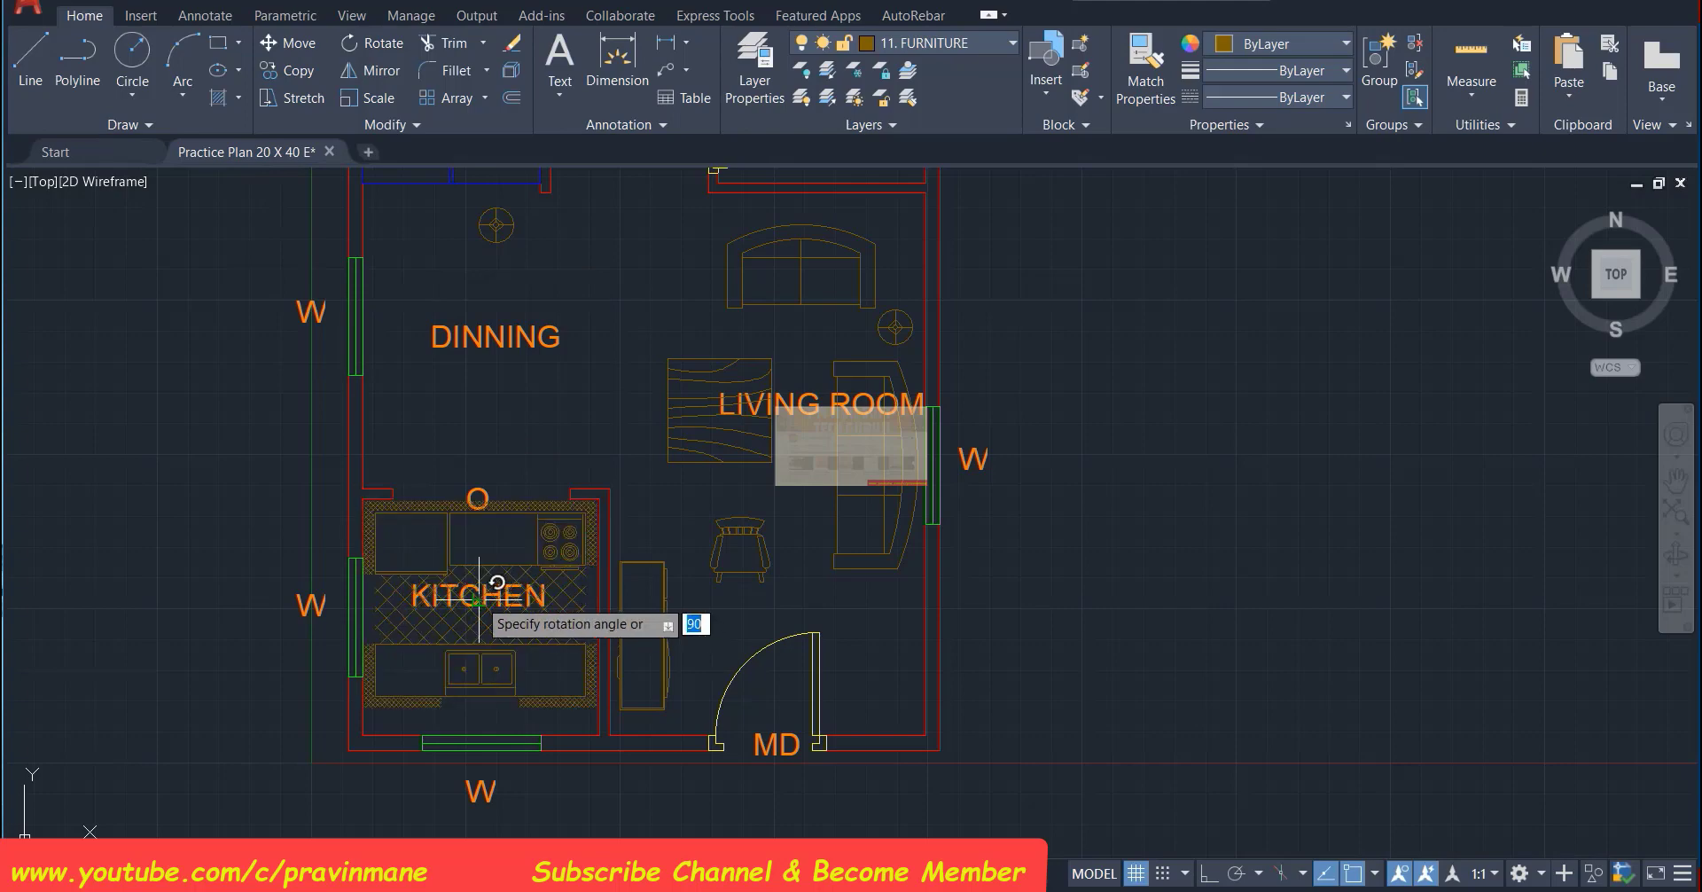
left_click(487, 626)
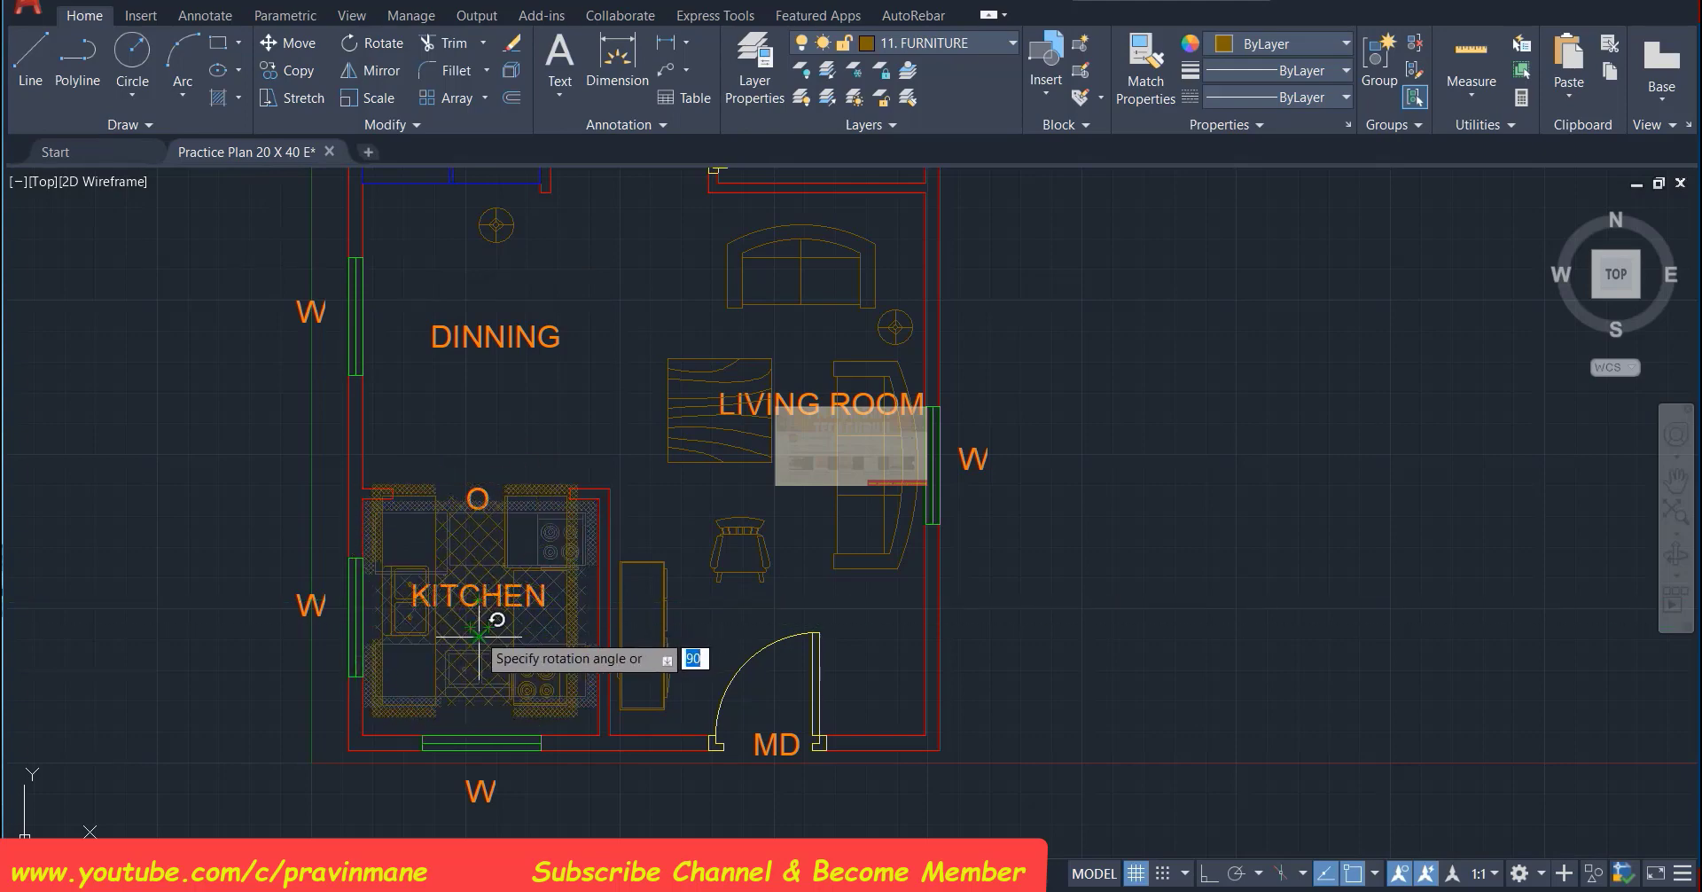
left_click(478, 637)
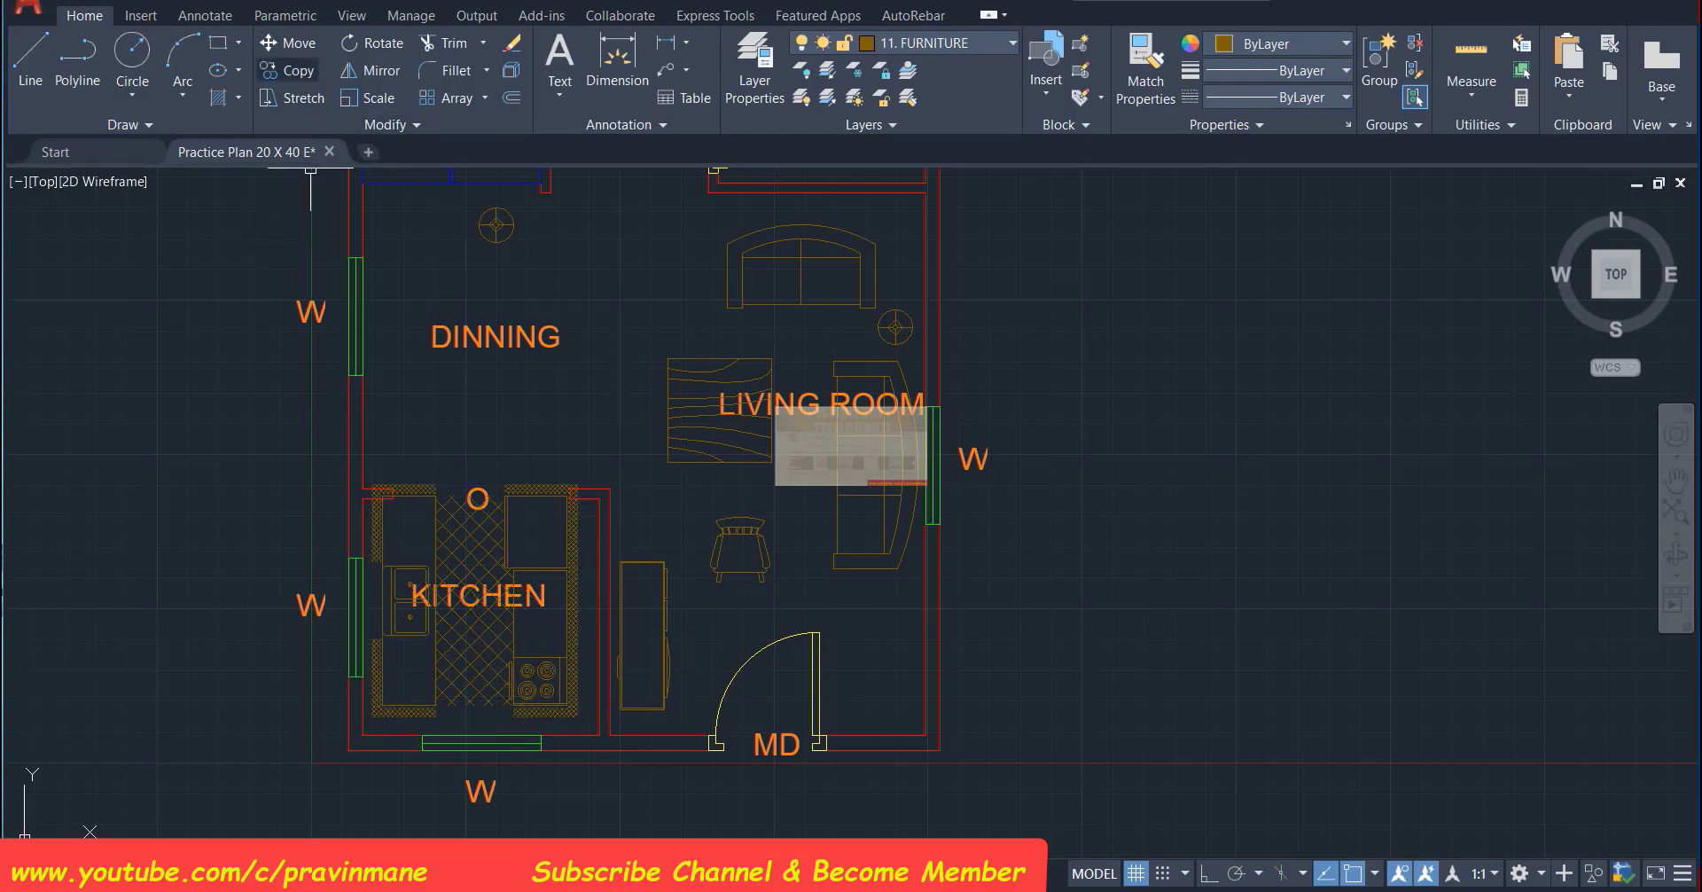
Move the rotated kitchen layout block straight down so it sits below the kitchen's partition wall
left_click(287, 43)
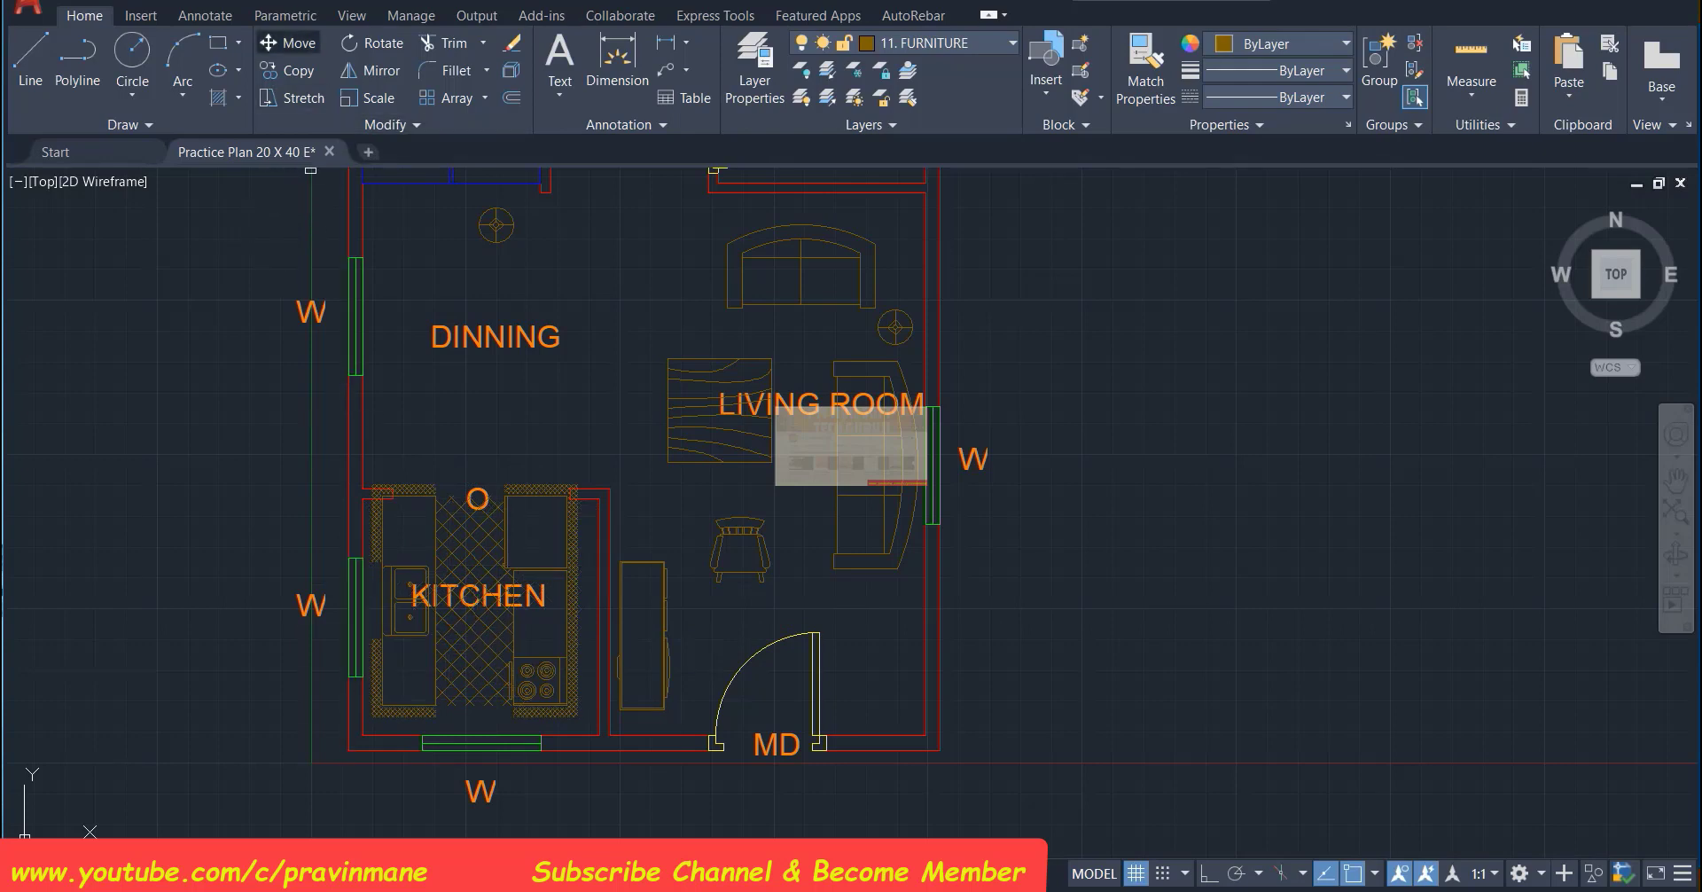
left_click(475, 598)
key("Return")
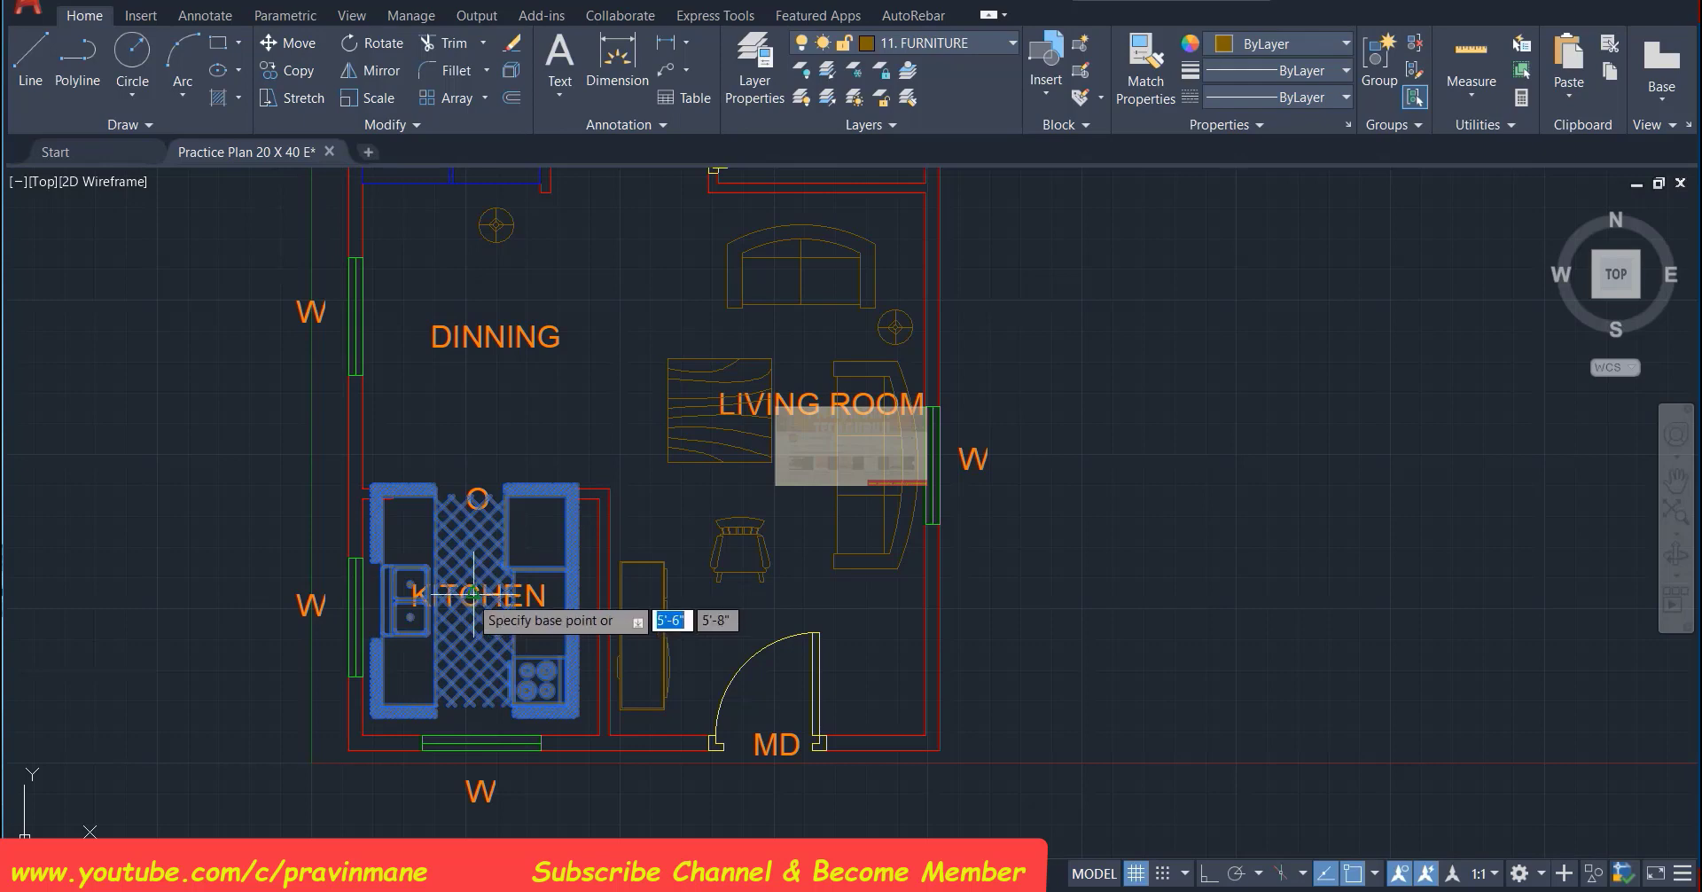
left_click(475, 599)
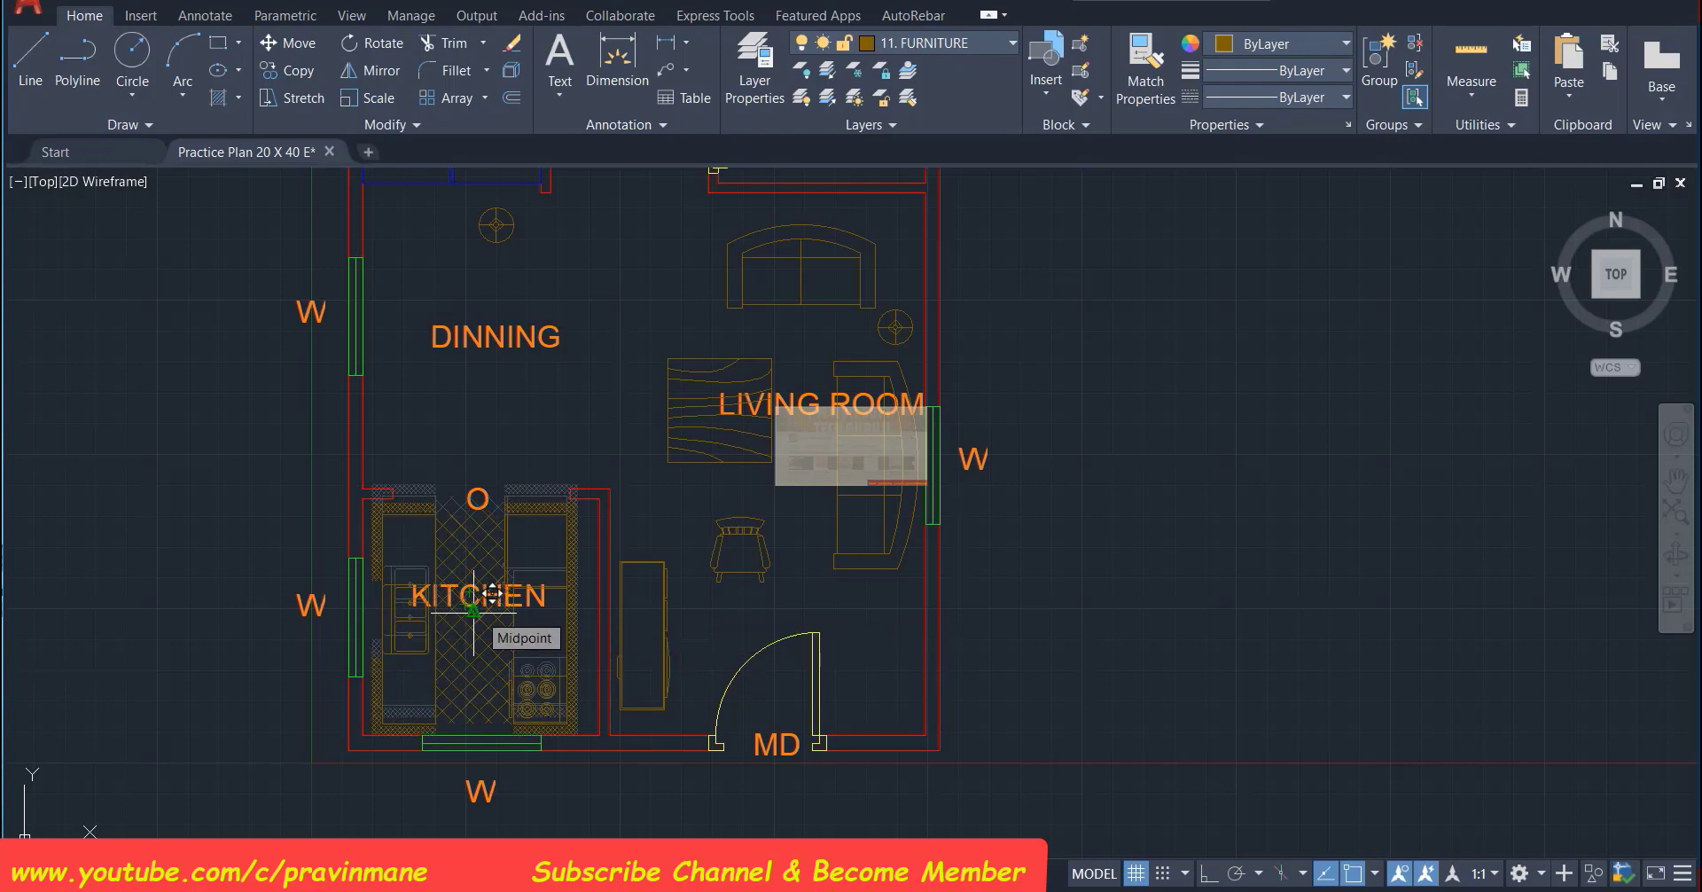
left_click(473, 611)
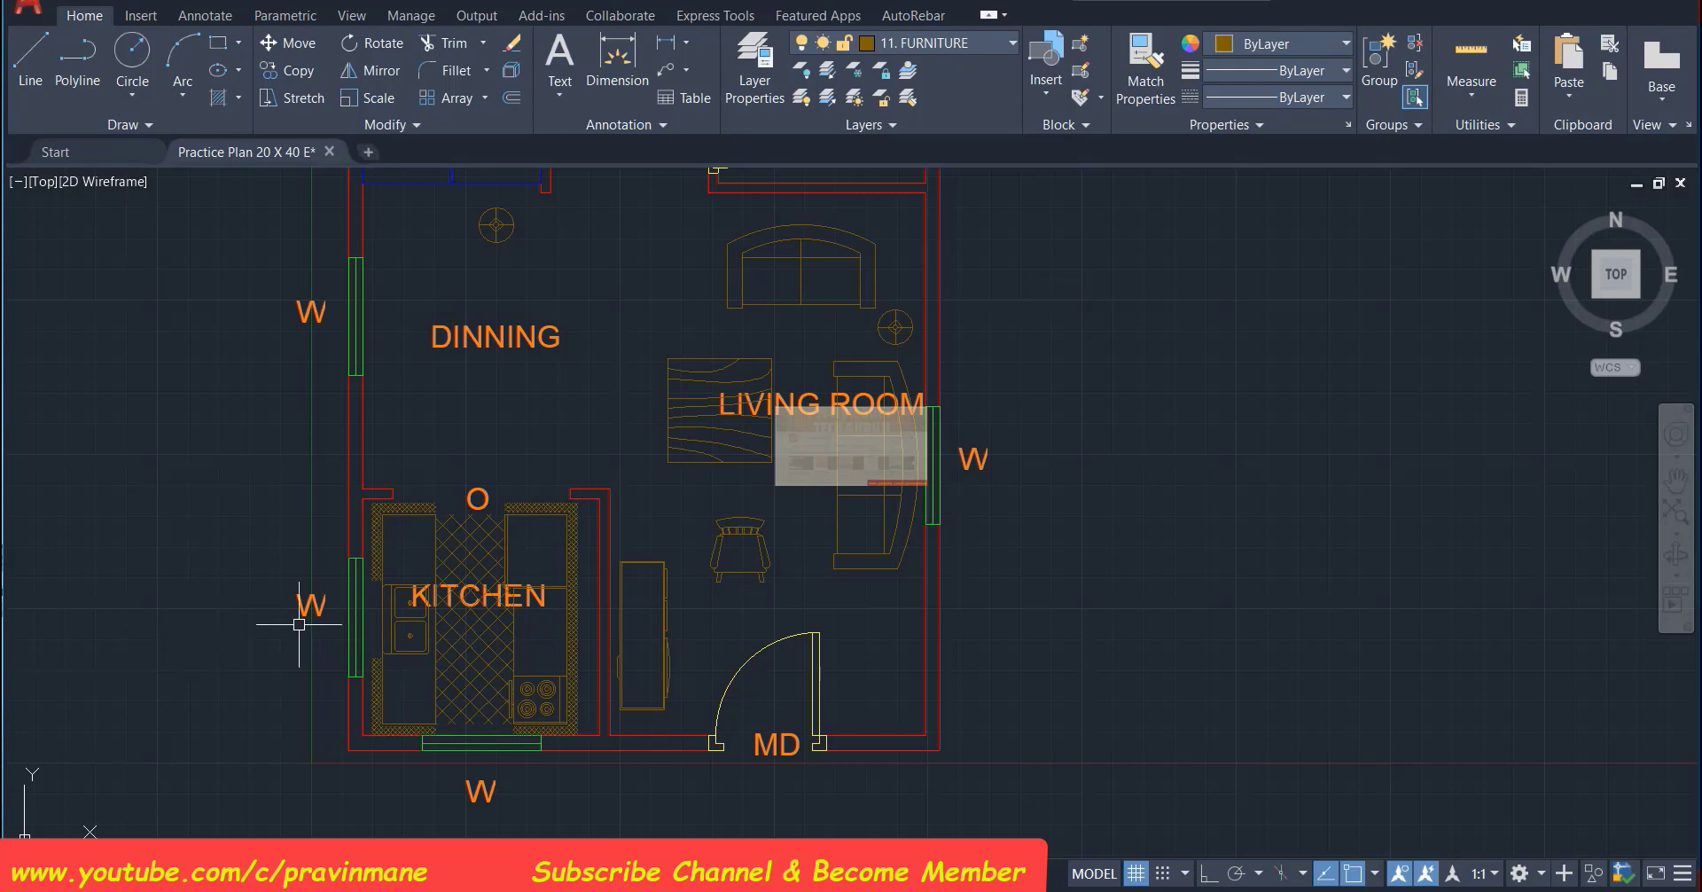
Rotate the living room chair 180 degrees about the middle of its backrest so it faces the wooden table
left_click(739, 548)
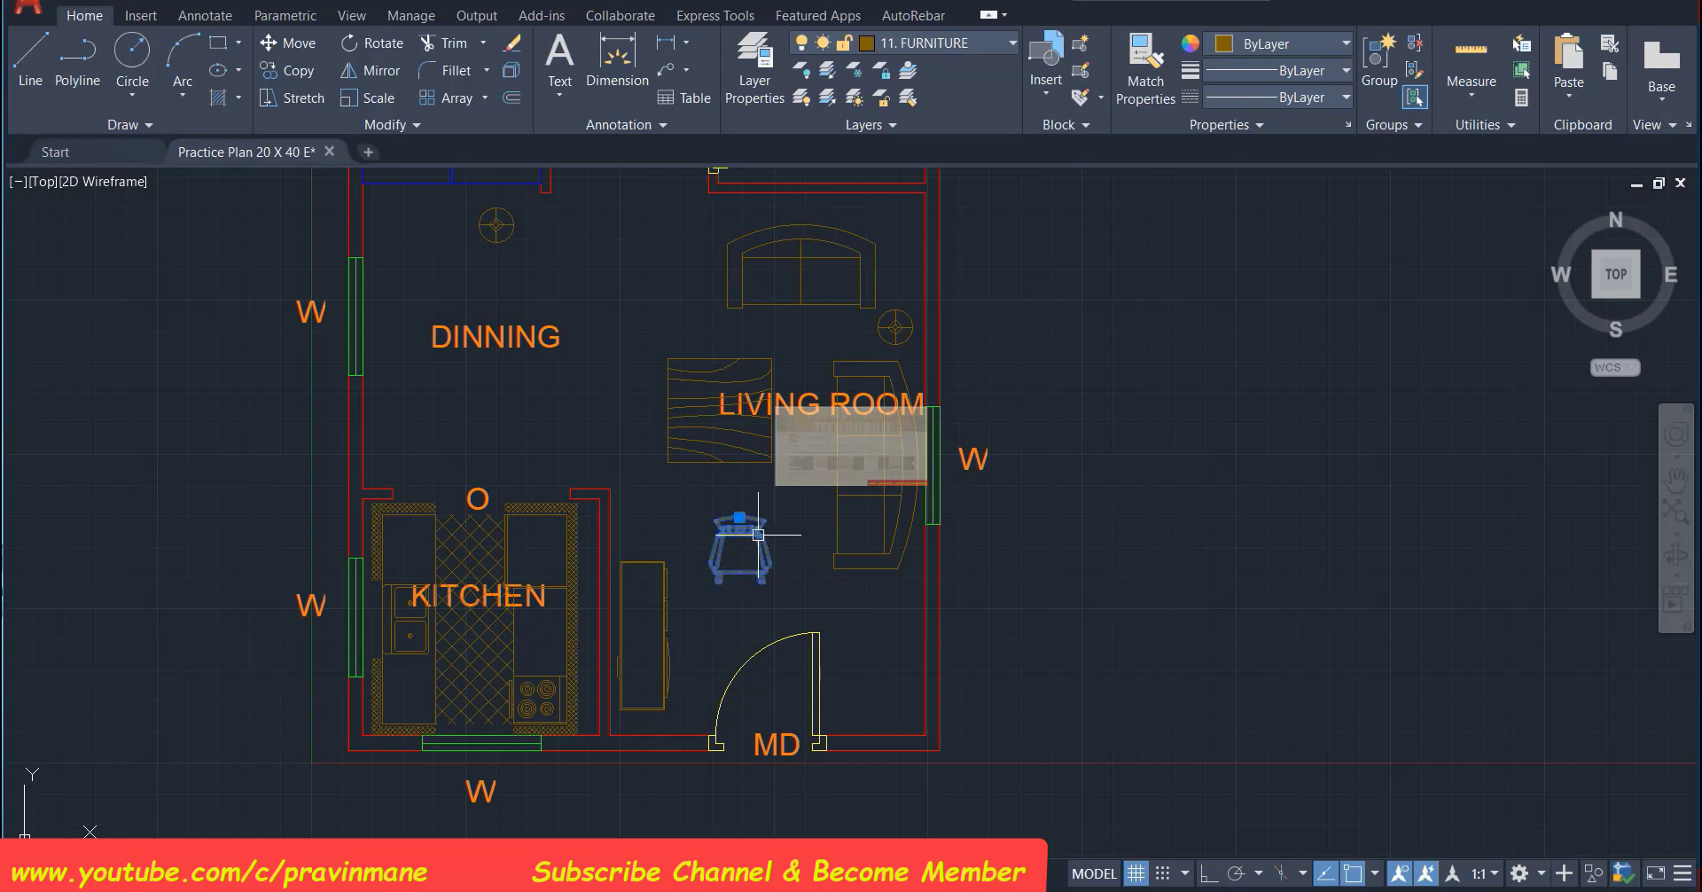
left_click(372, 43)
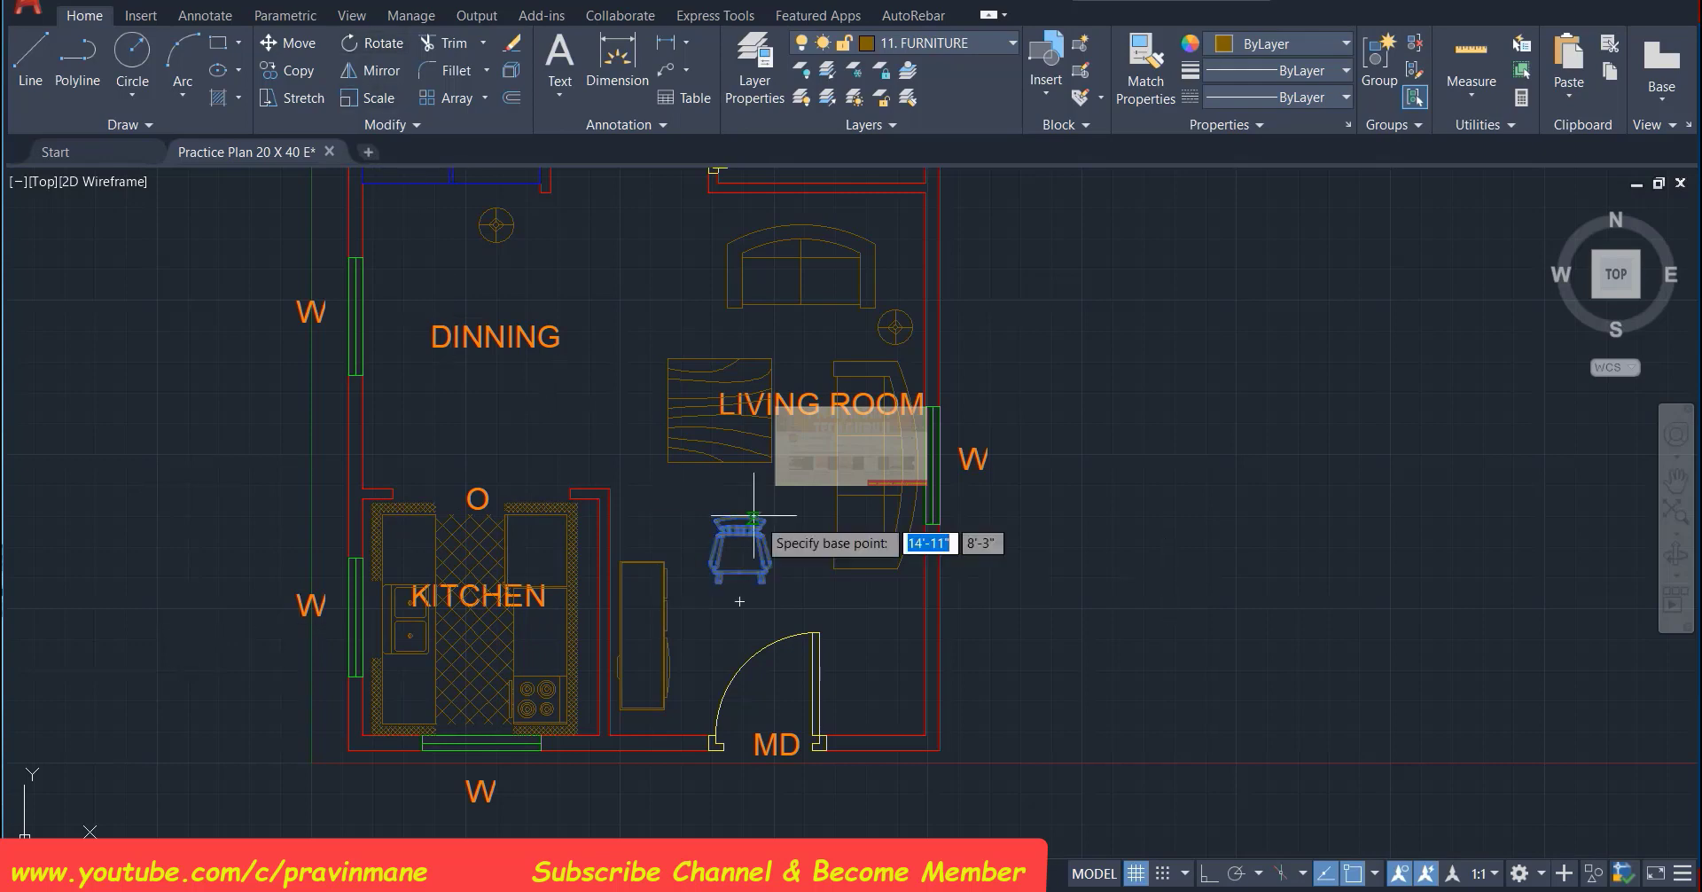
left_click(740, 518)
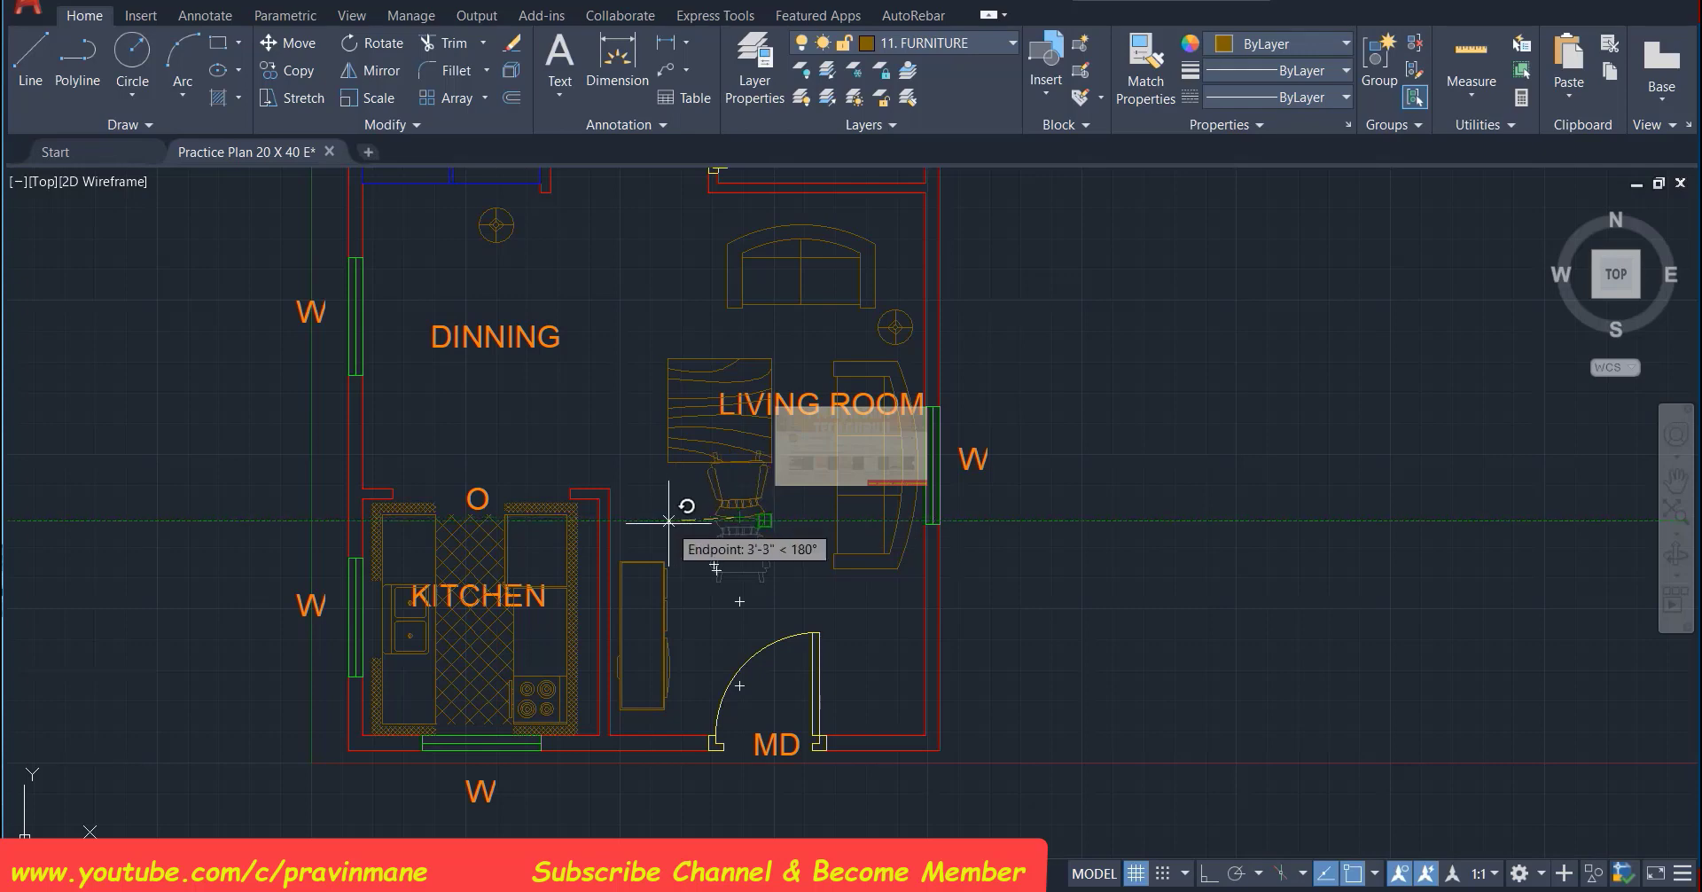
key("Escape")
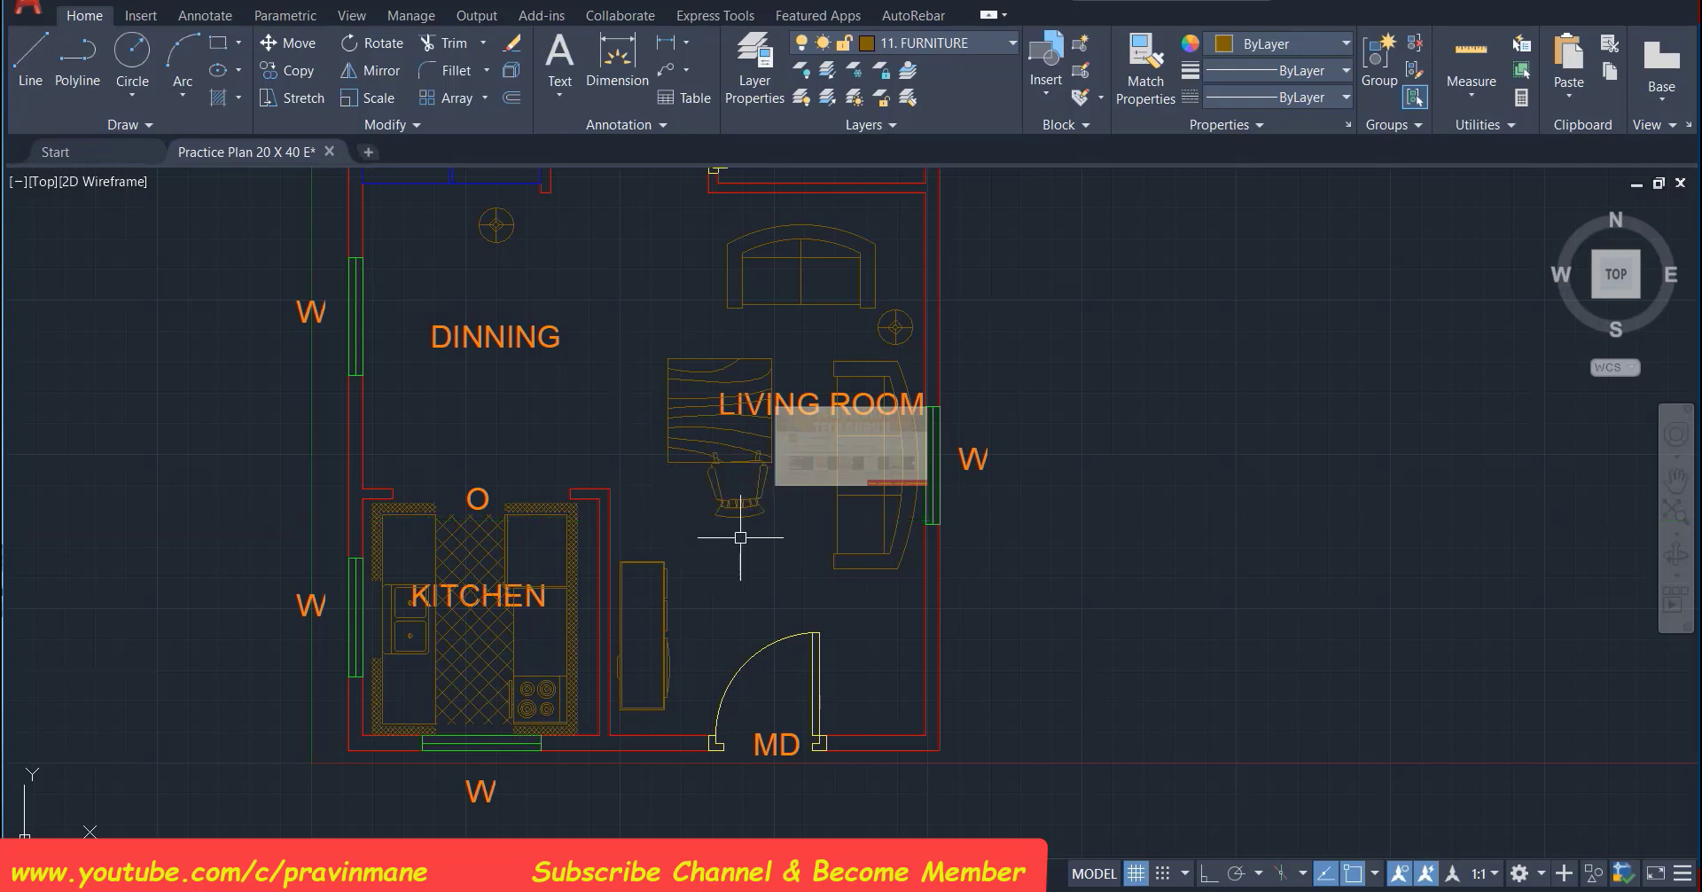
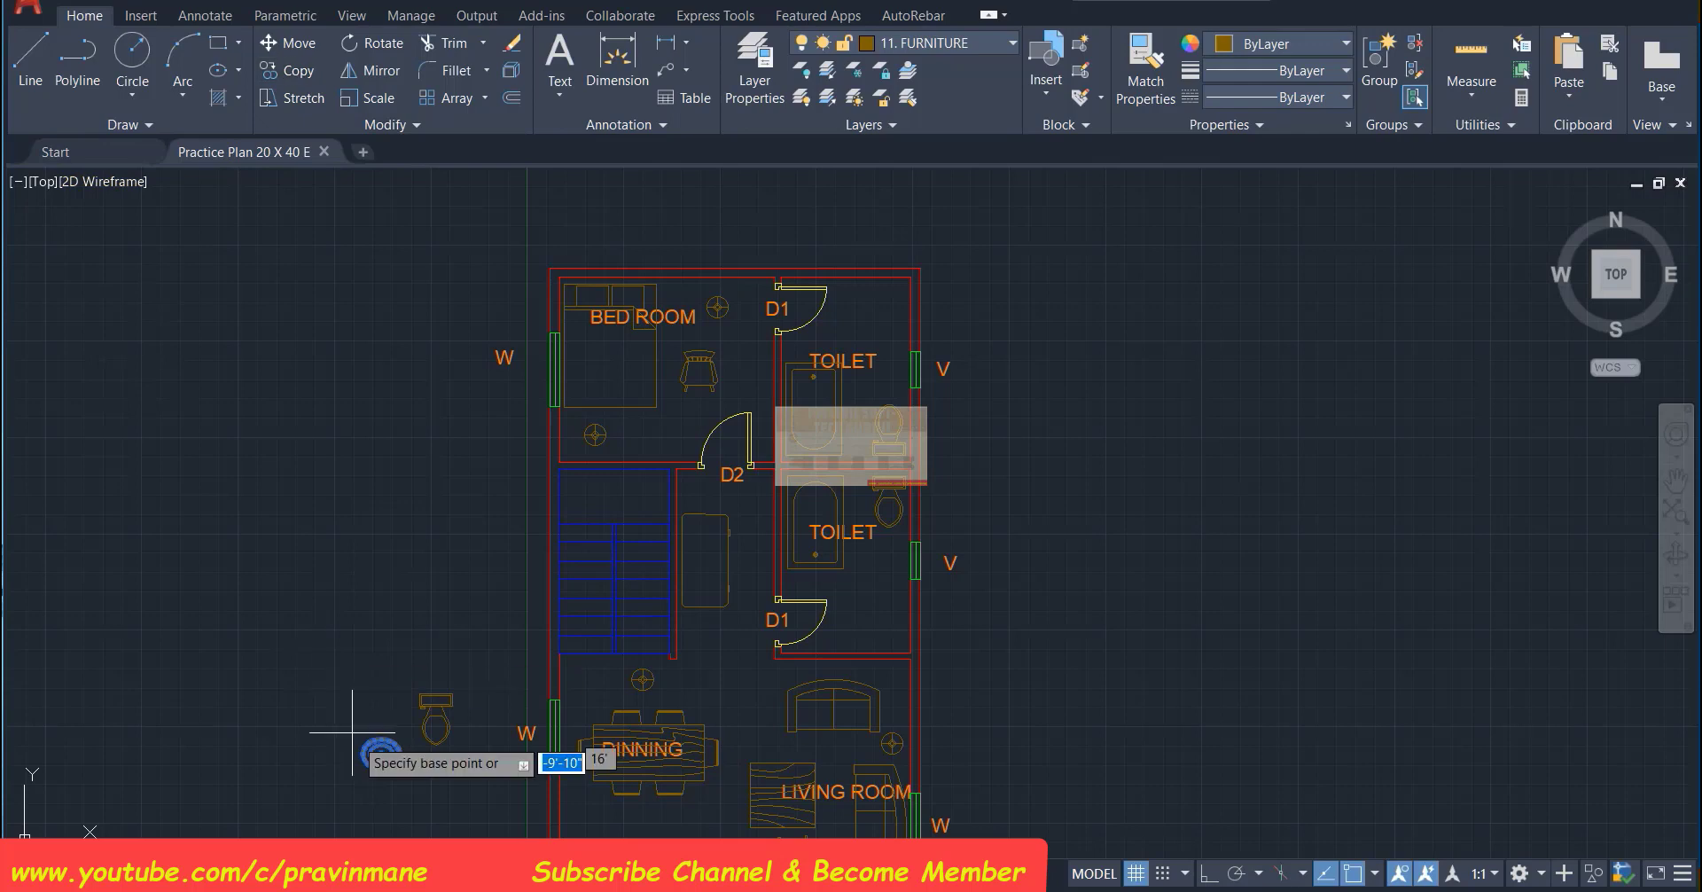
Copy the wash basin into the northeast corner of the upper toilet and the southeast corner of the lower toilet
left_click(381, 754)
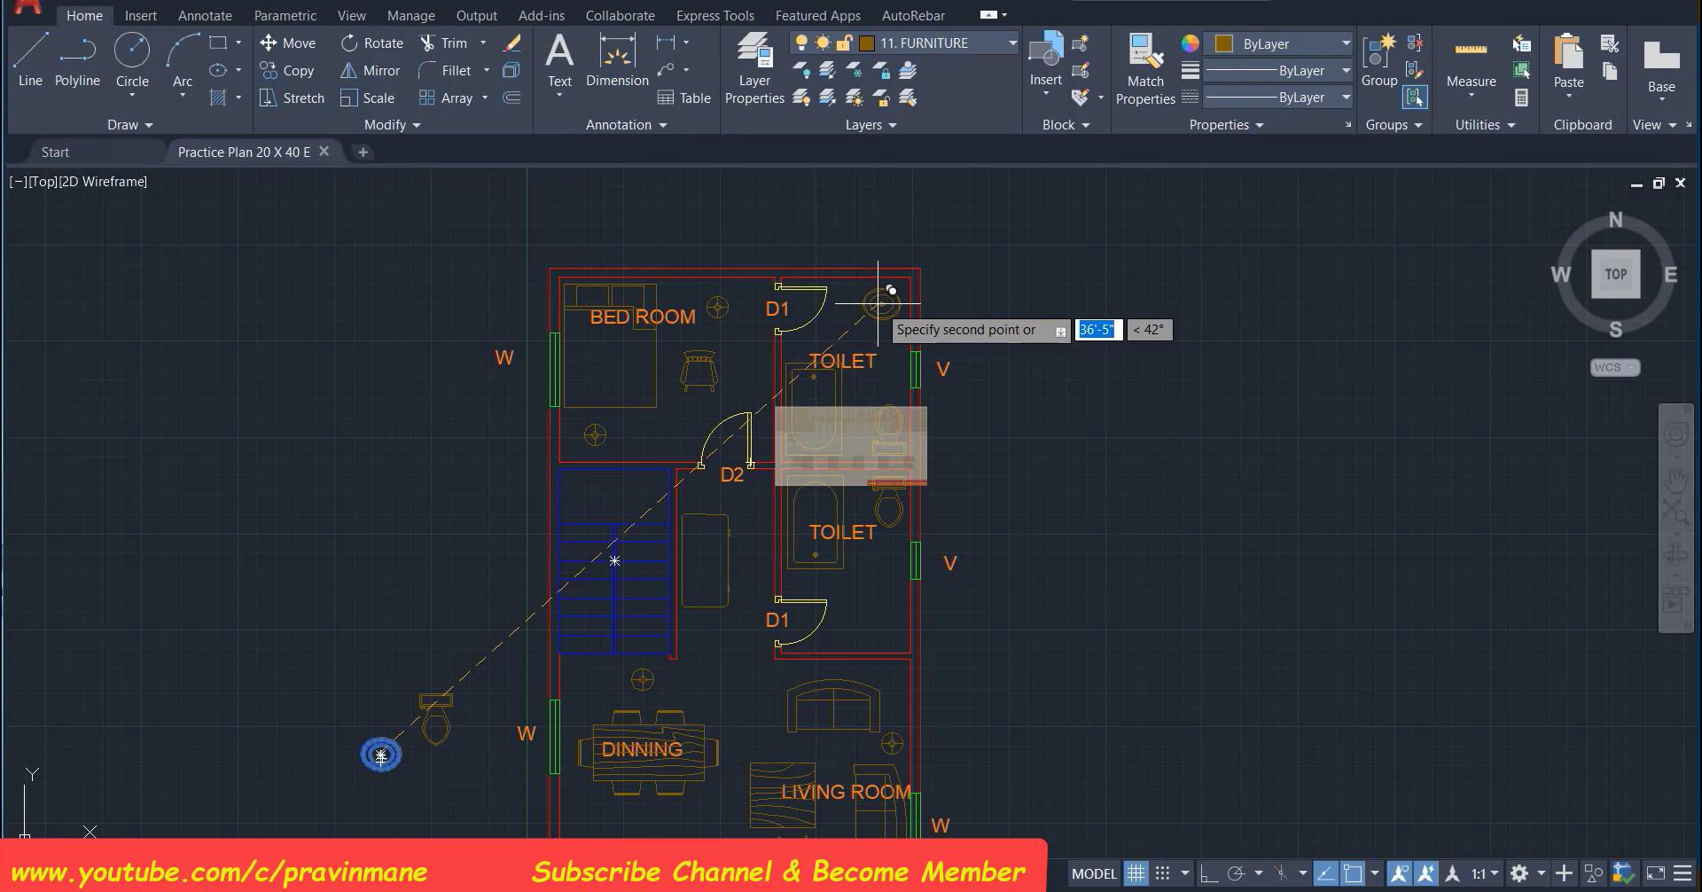
left_click(878, 303)
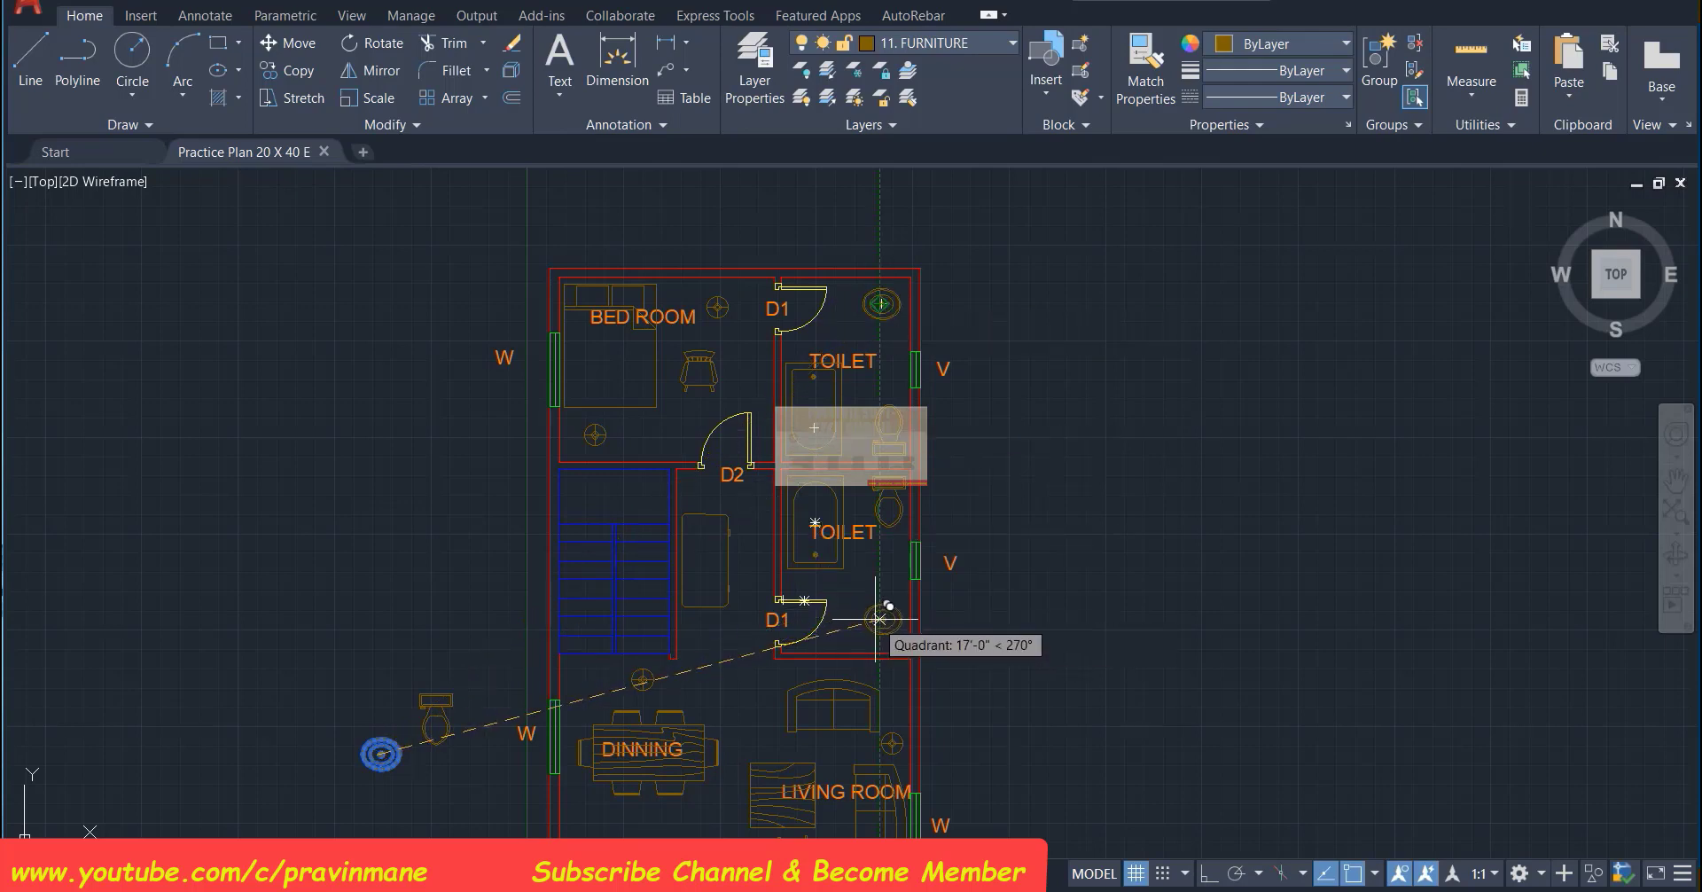
left_click(878, 618)
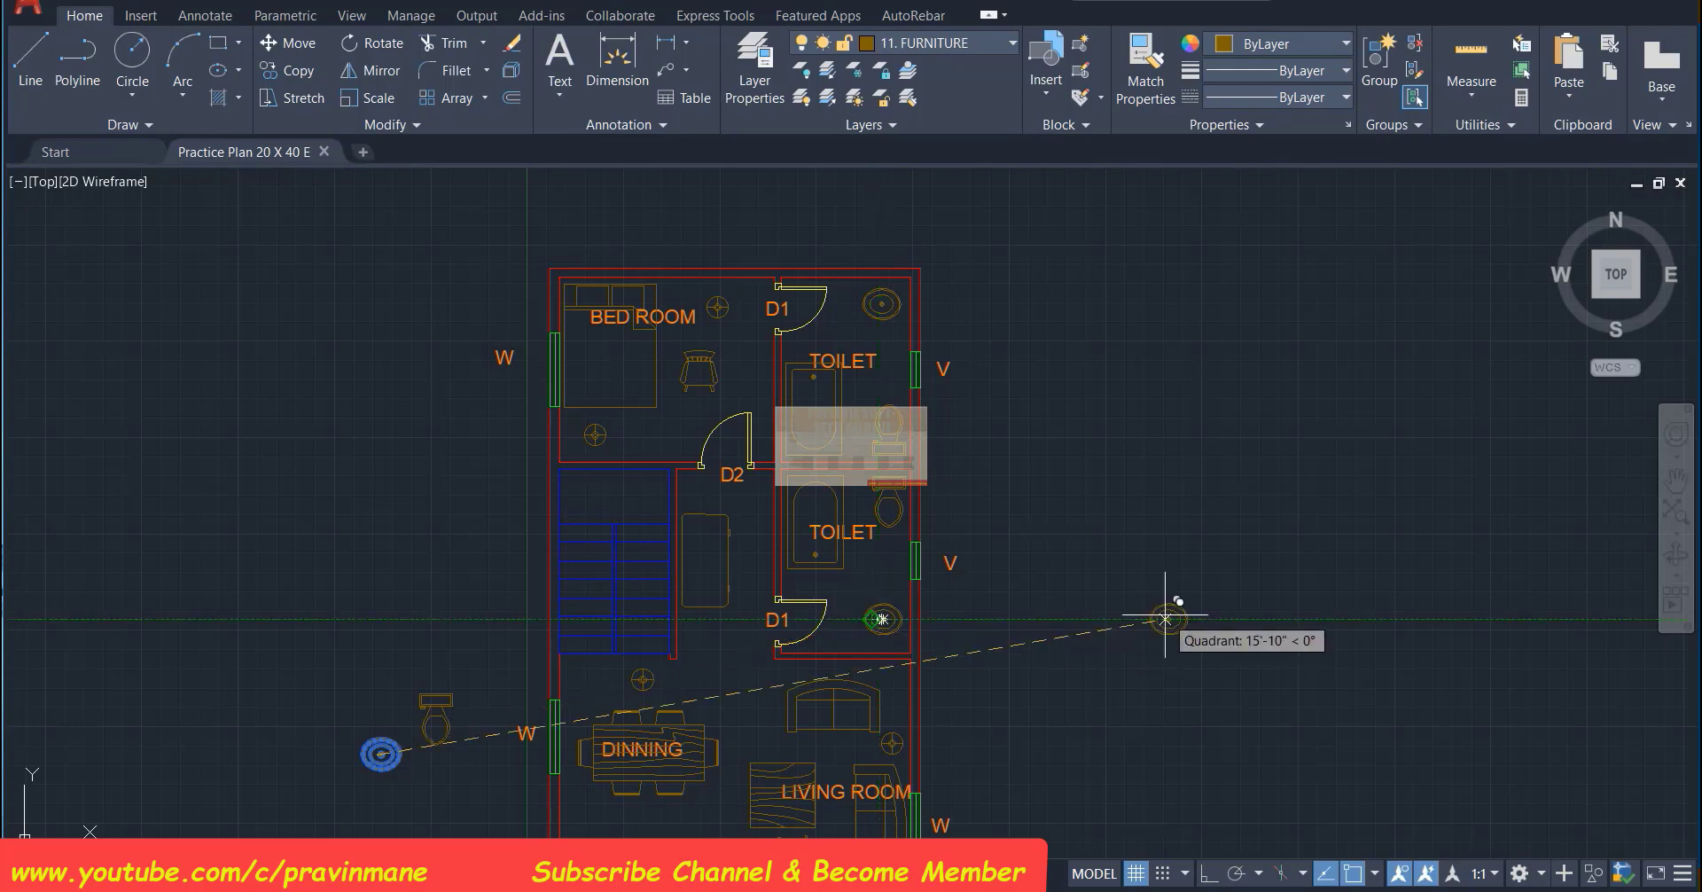
key("Escape")
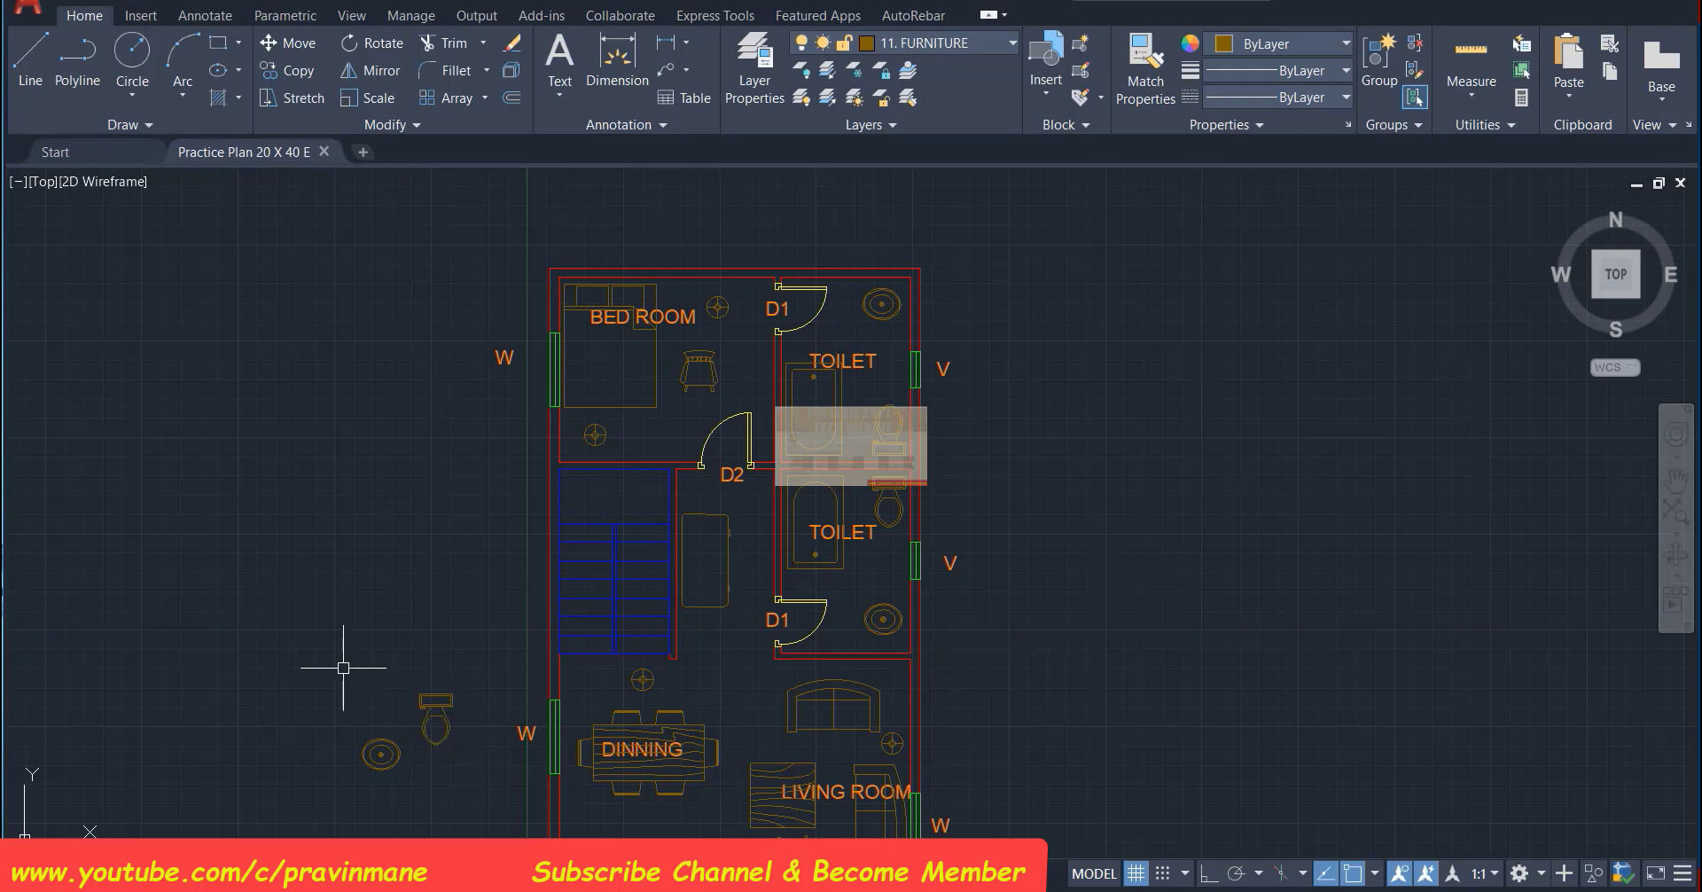
Delete the spare wash basin and toilet seat blocks lying west of the plan
left_click(311, 661)
left_click(462, 791)
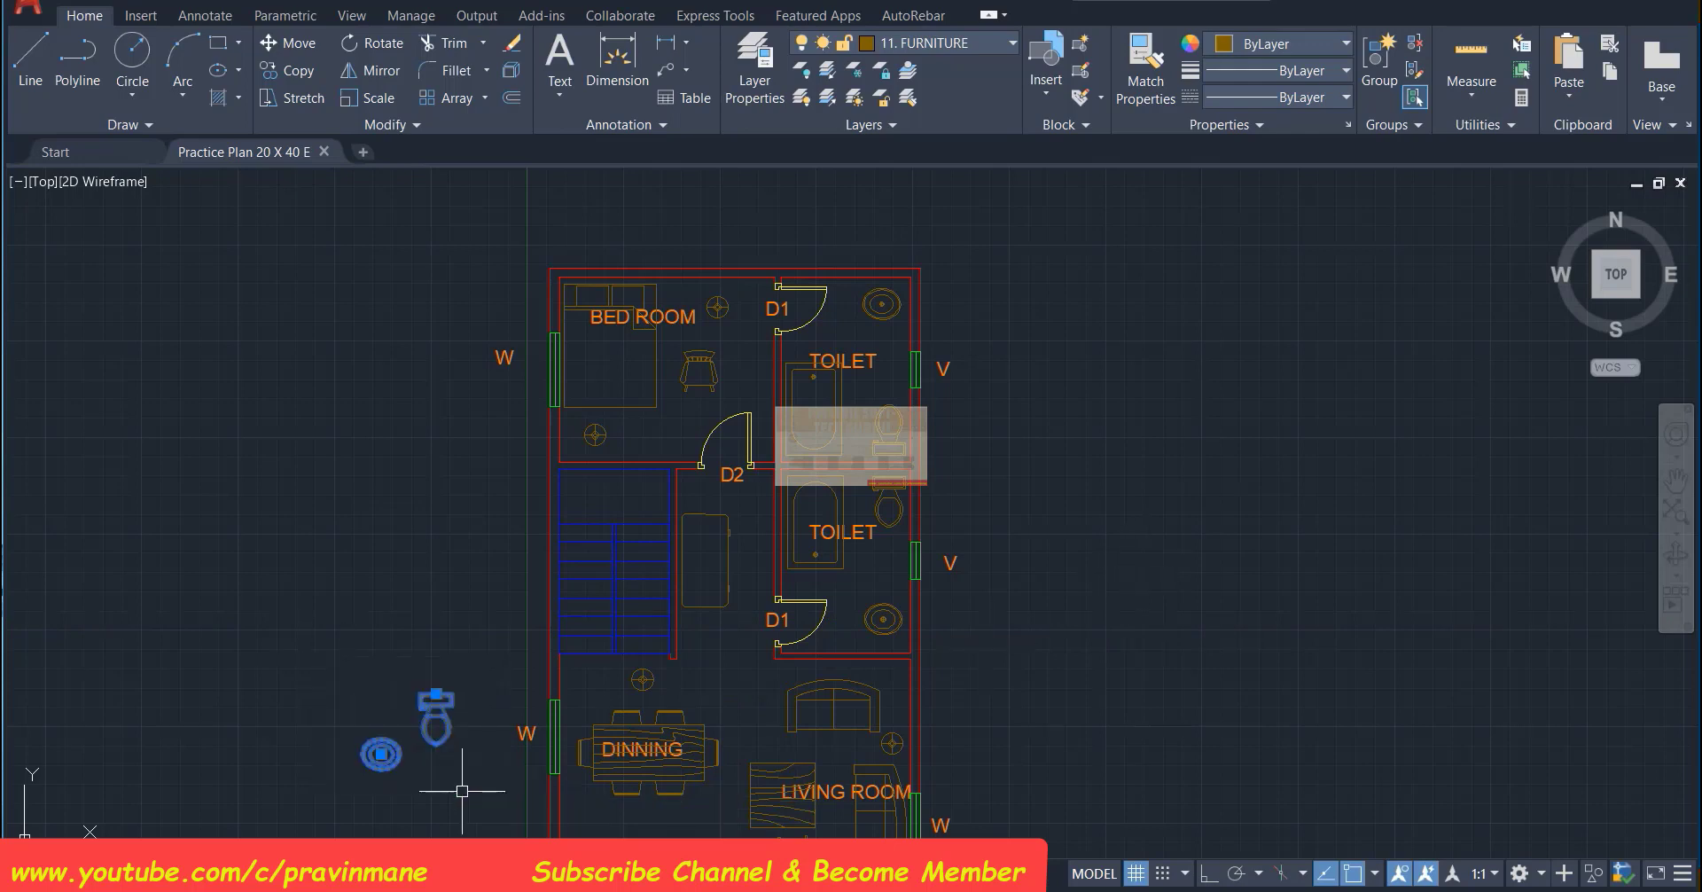
key("Delete")
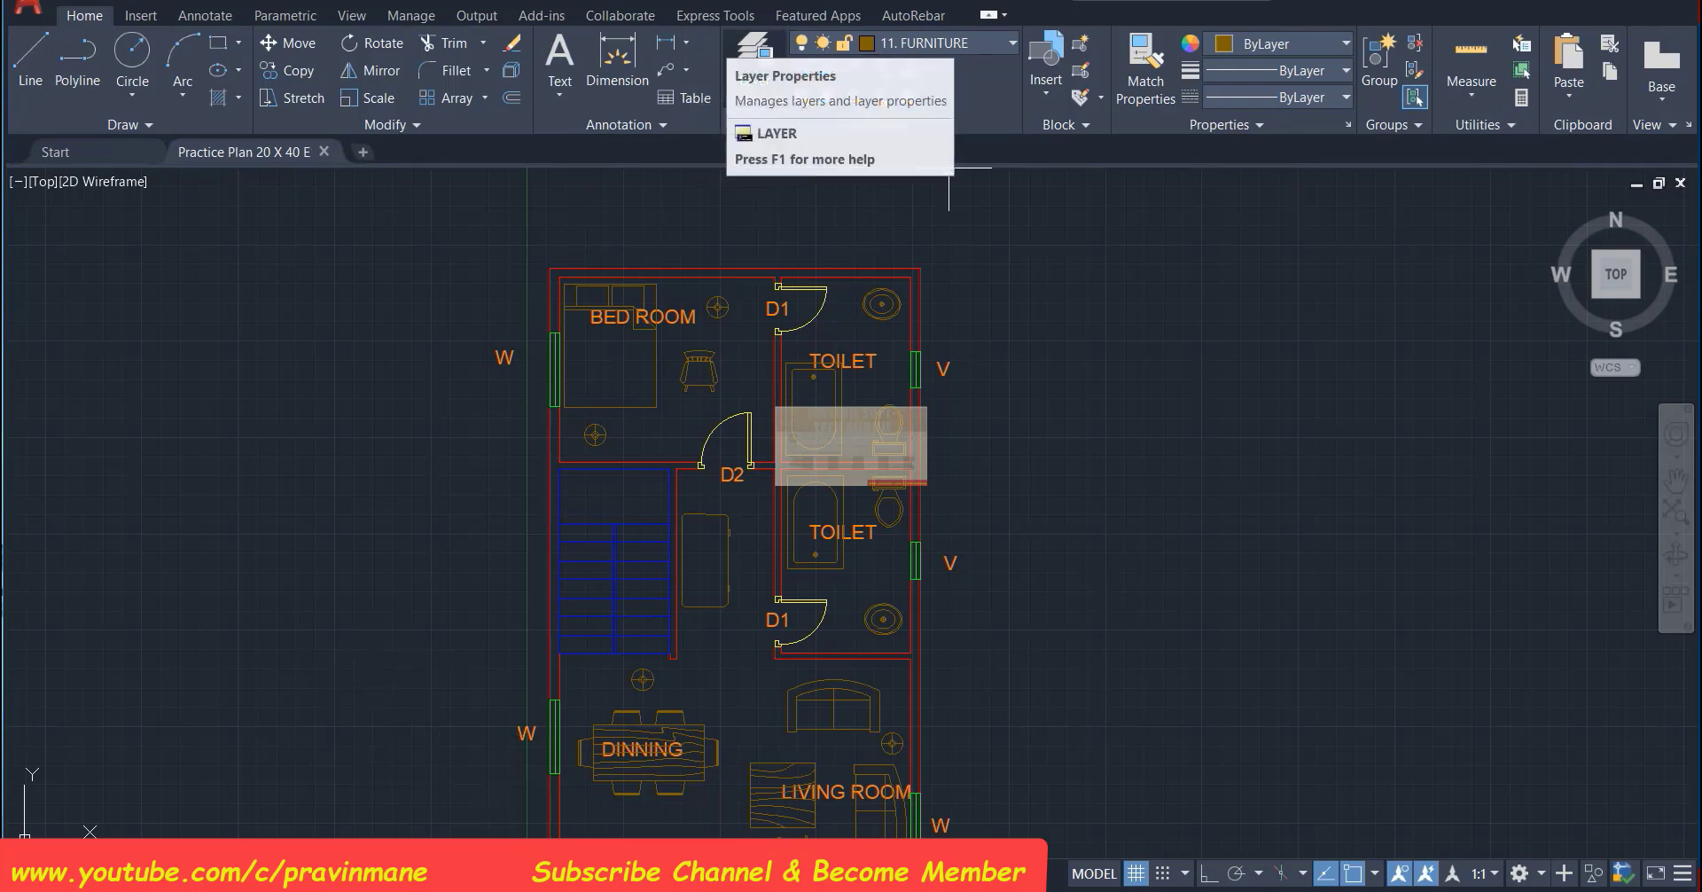
Make 6. ELECTRICAL the current layer and turn off the 11. FURNITURE layer
left_click(940, 42)
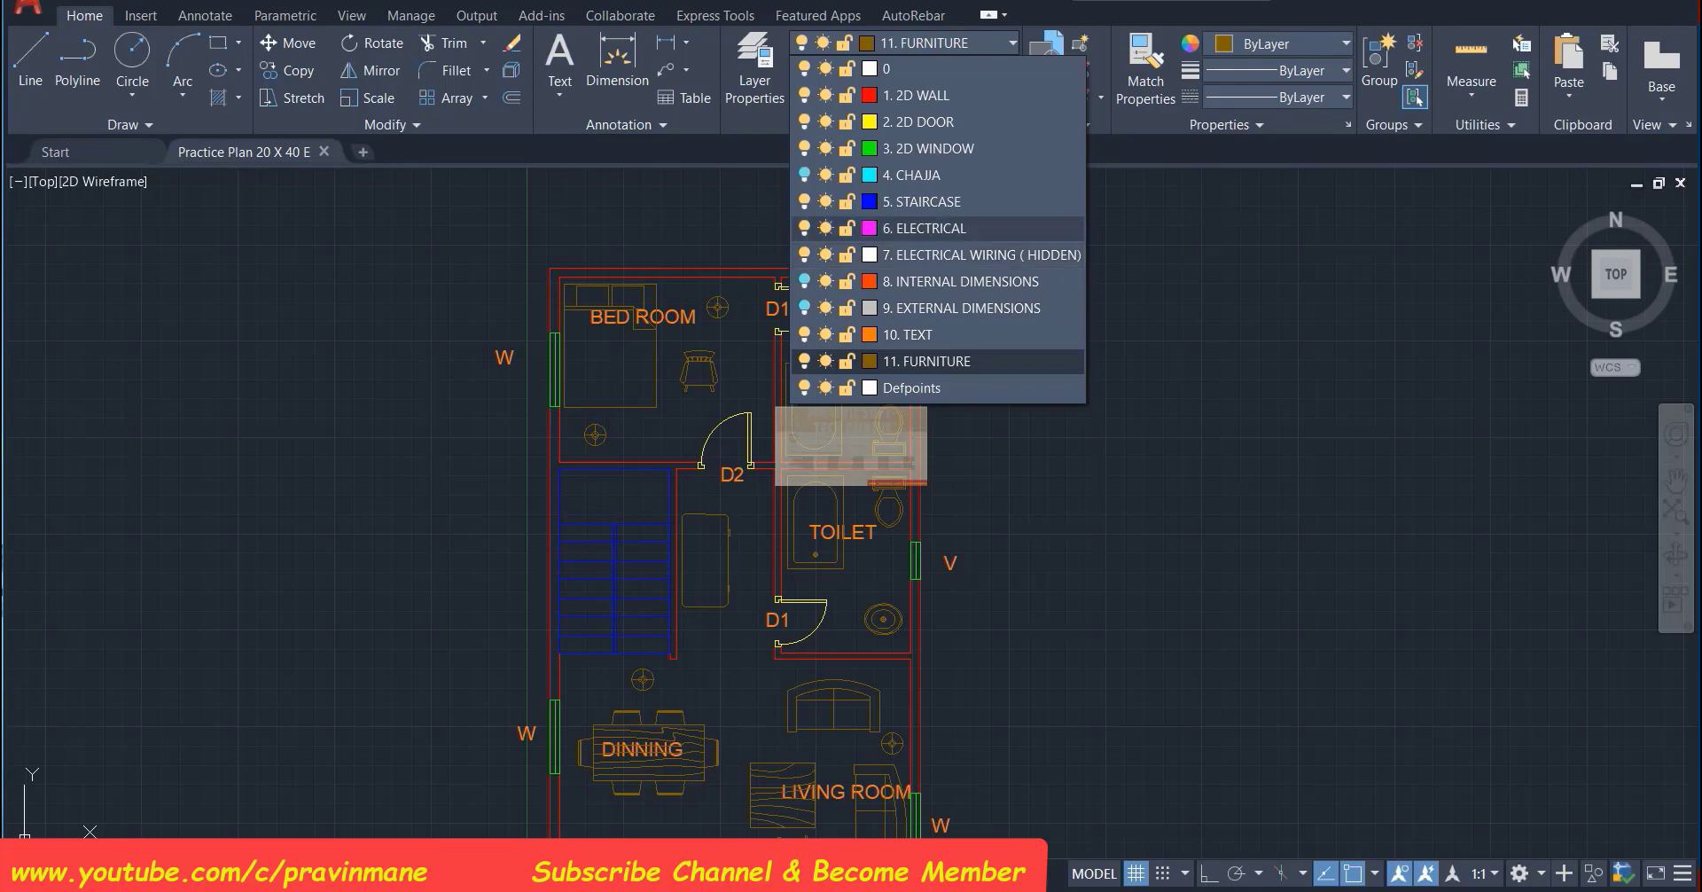
left_click(922, 228)
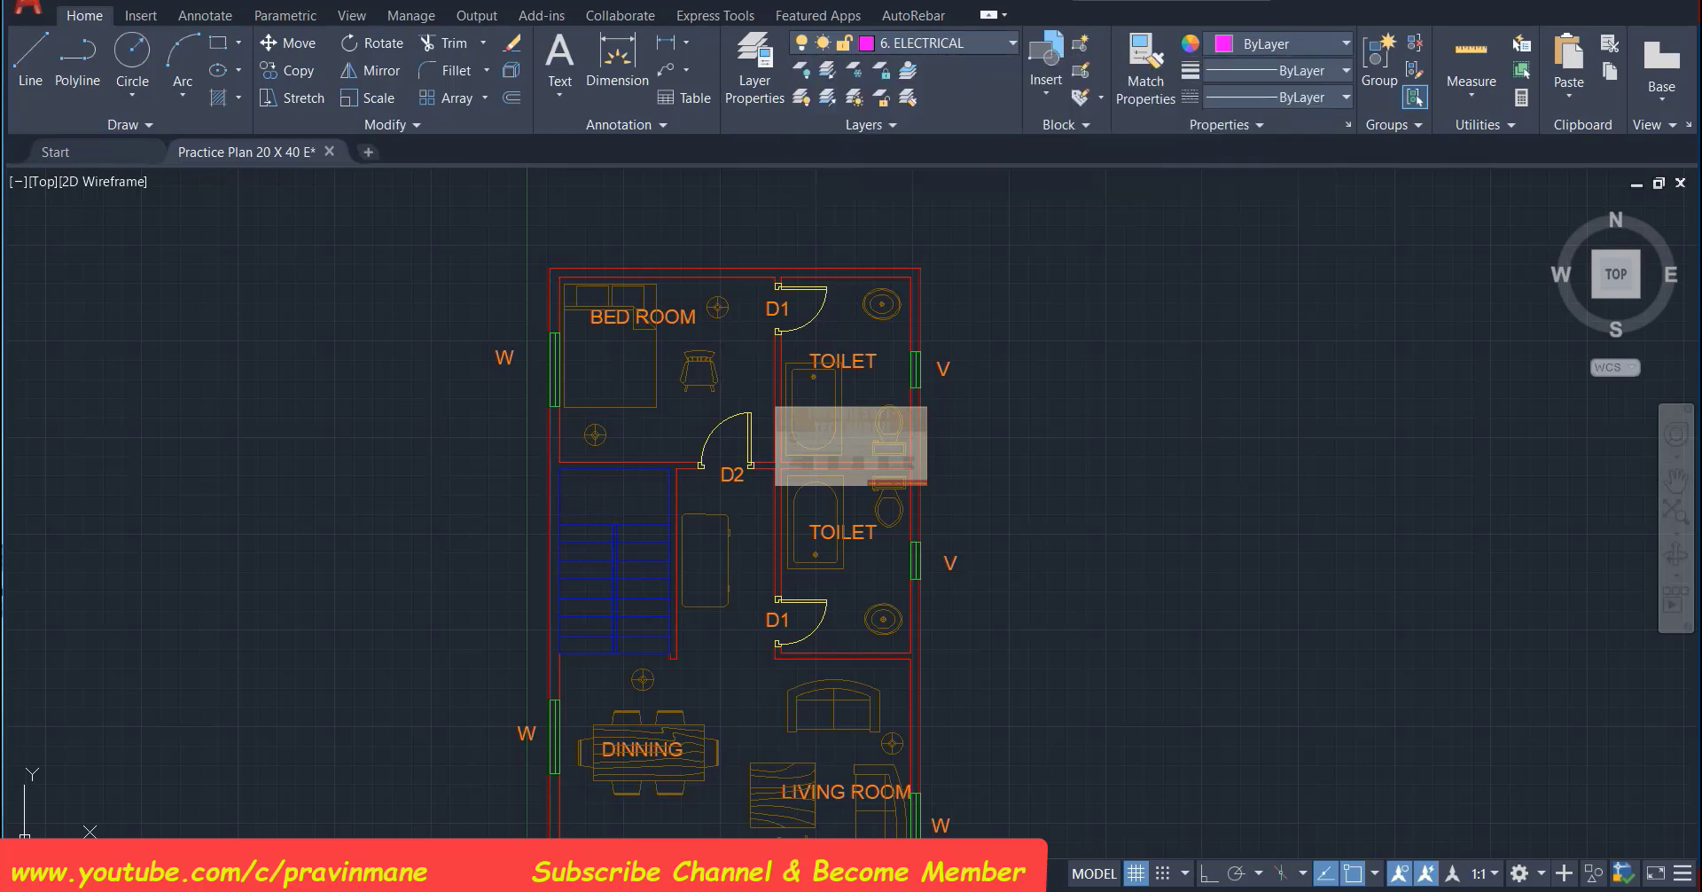
left_click(922, 42)
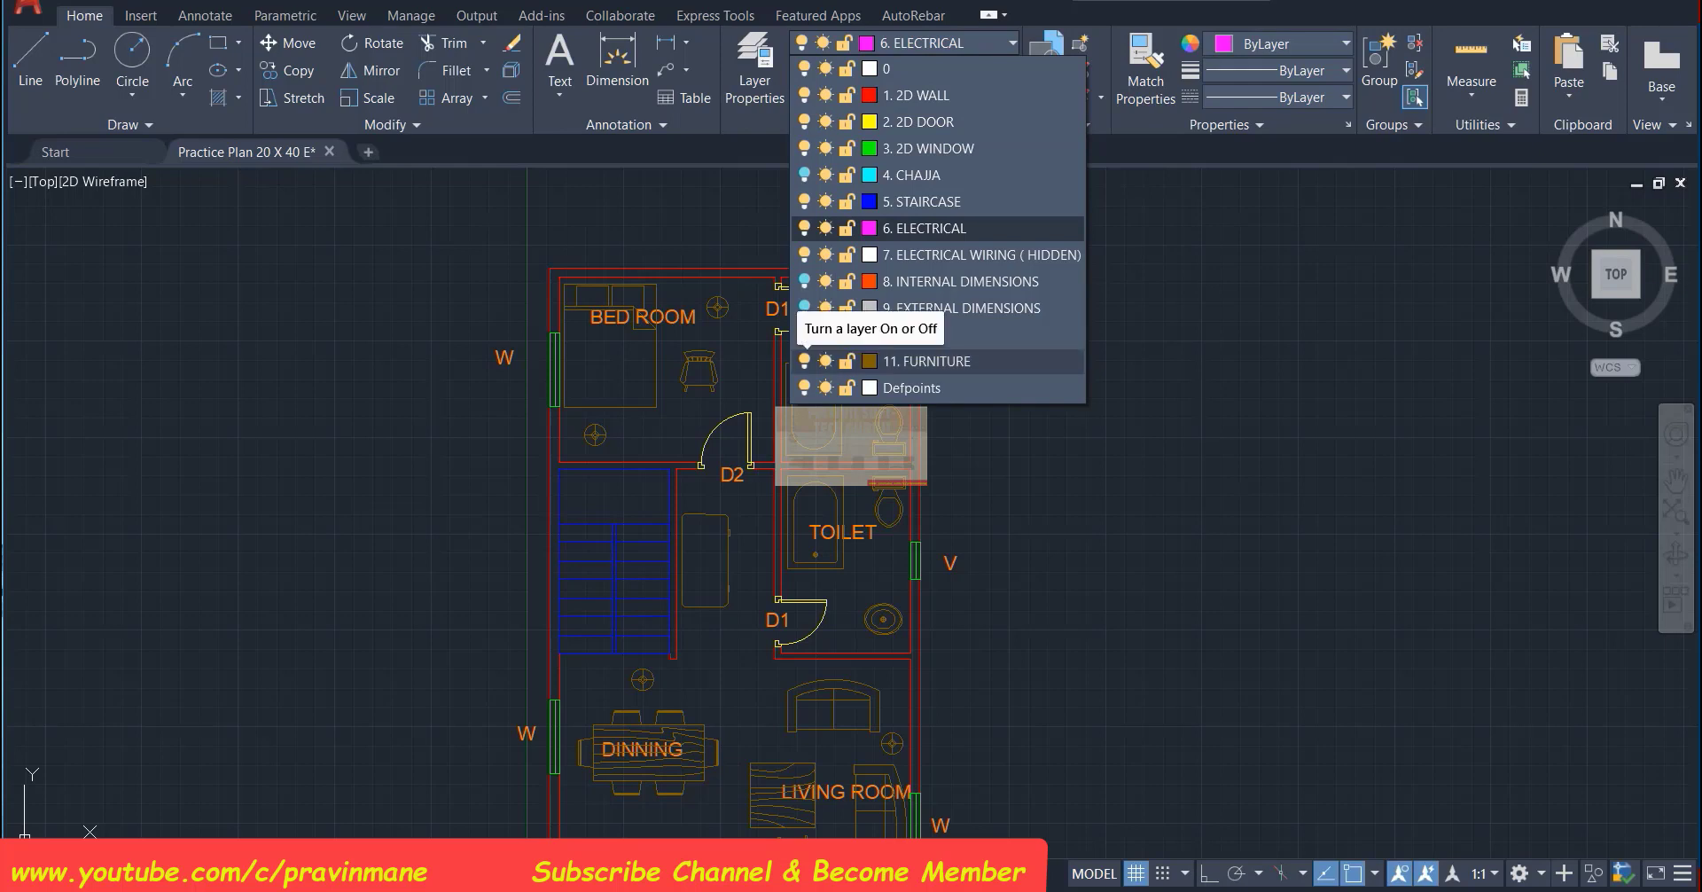
left_click(804, 361)
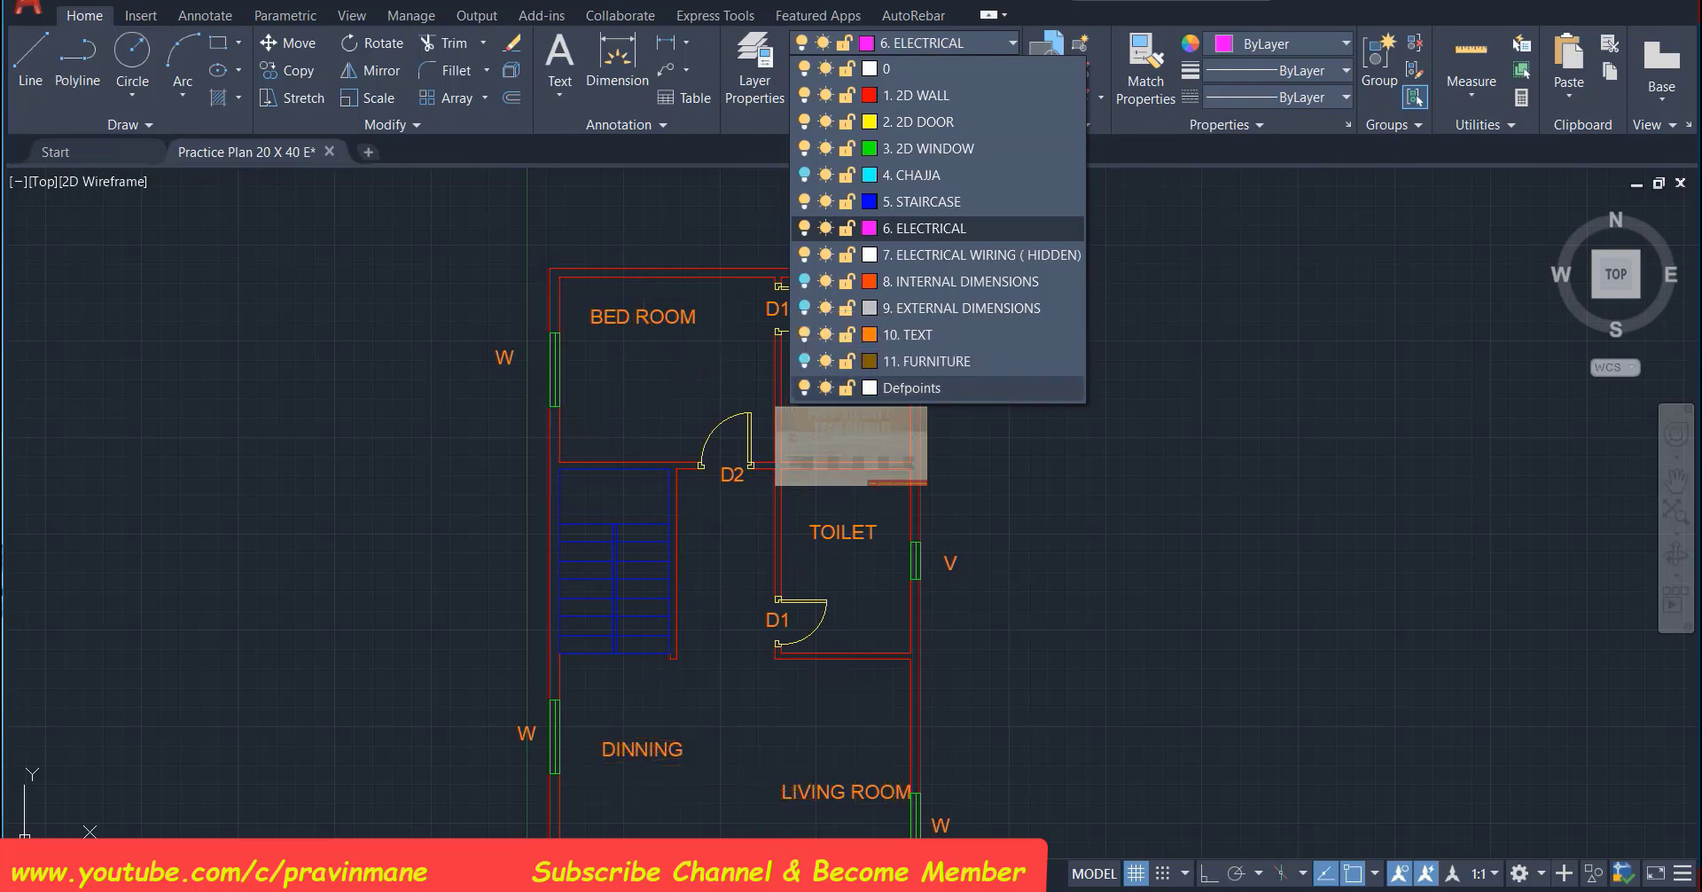
left_click(1245, 417)
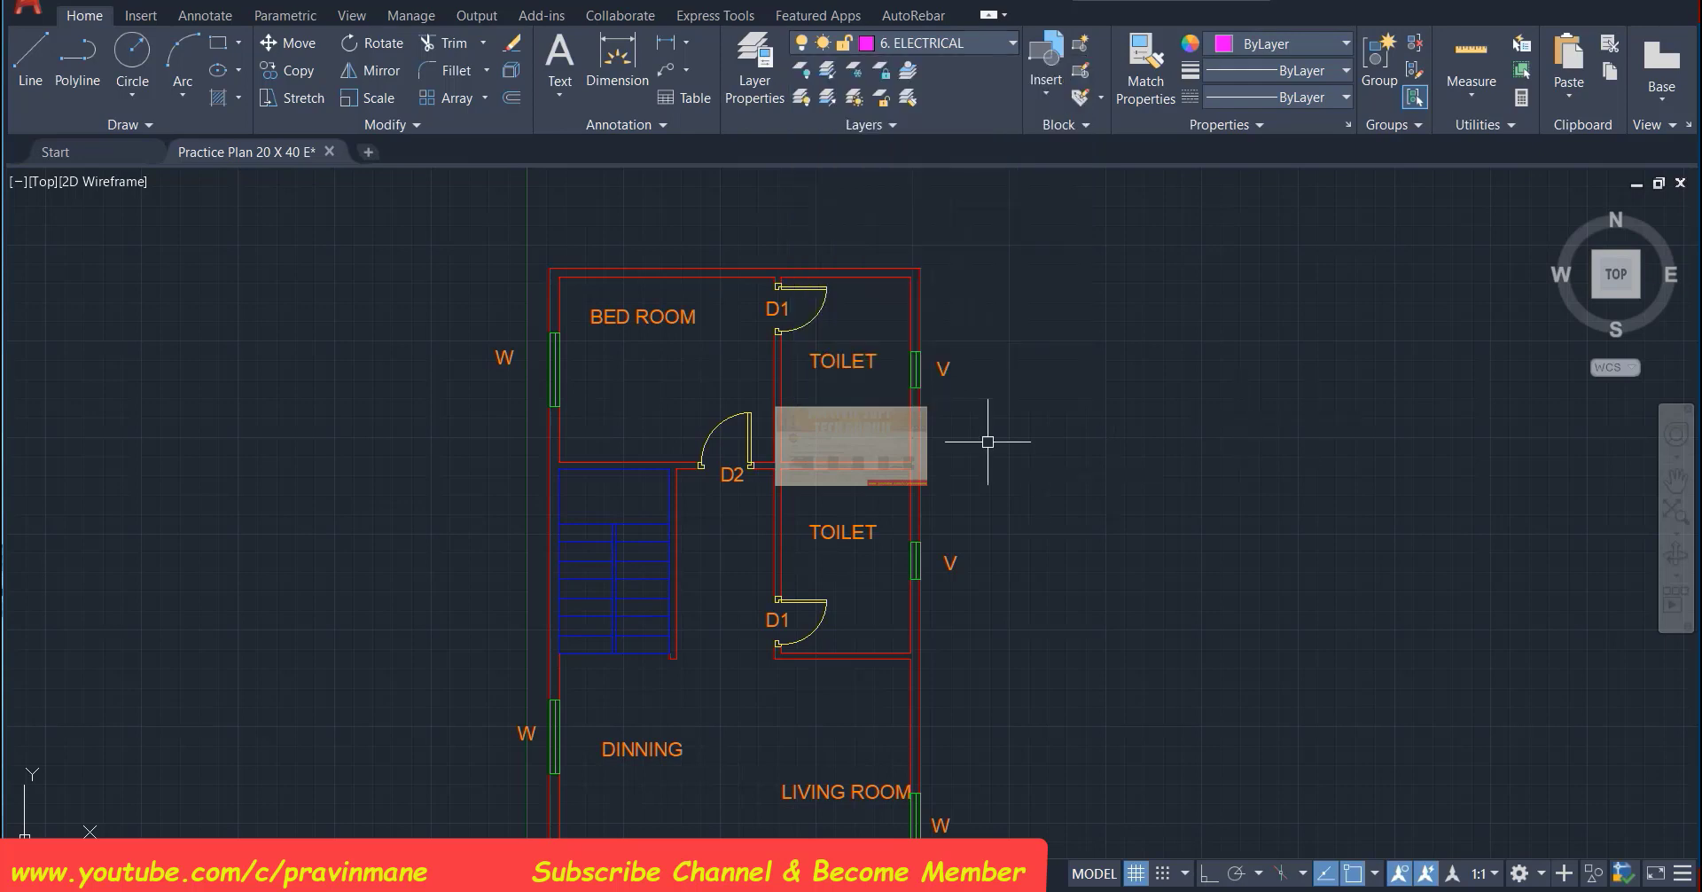
Draw a circle with a 3" radius in the bedroom, just below the BED ROOM label
scroll(651, 373, "up", 2)
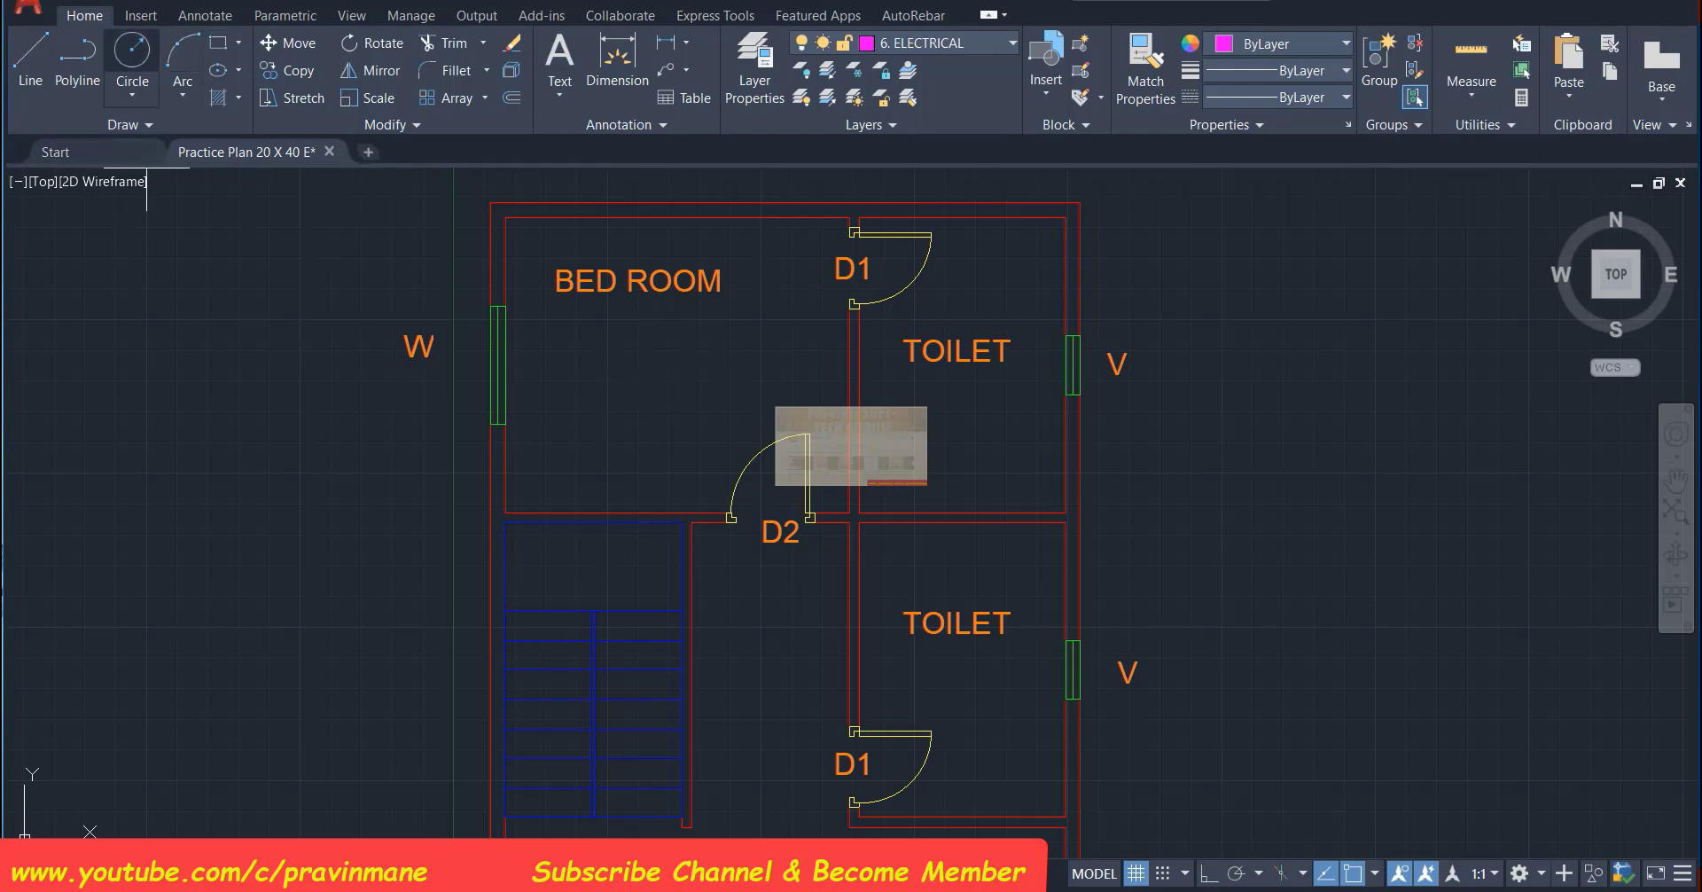
left_click(132, 53)
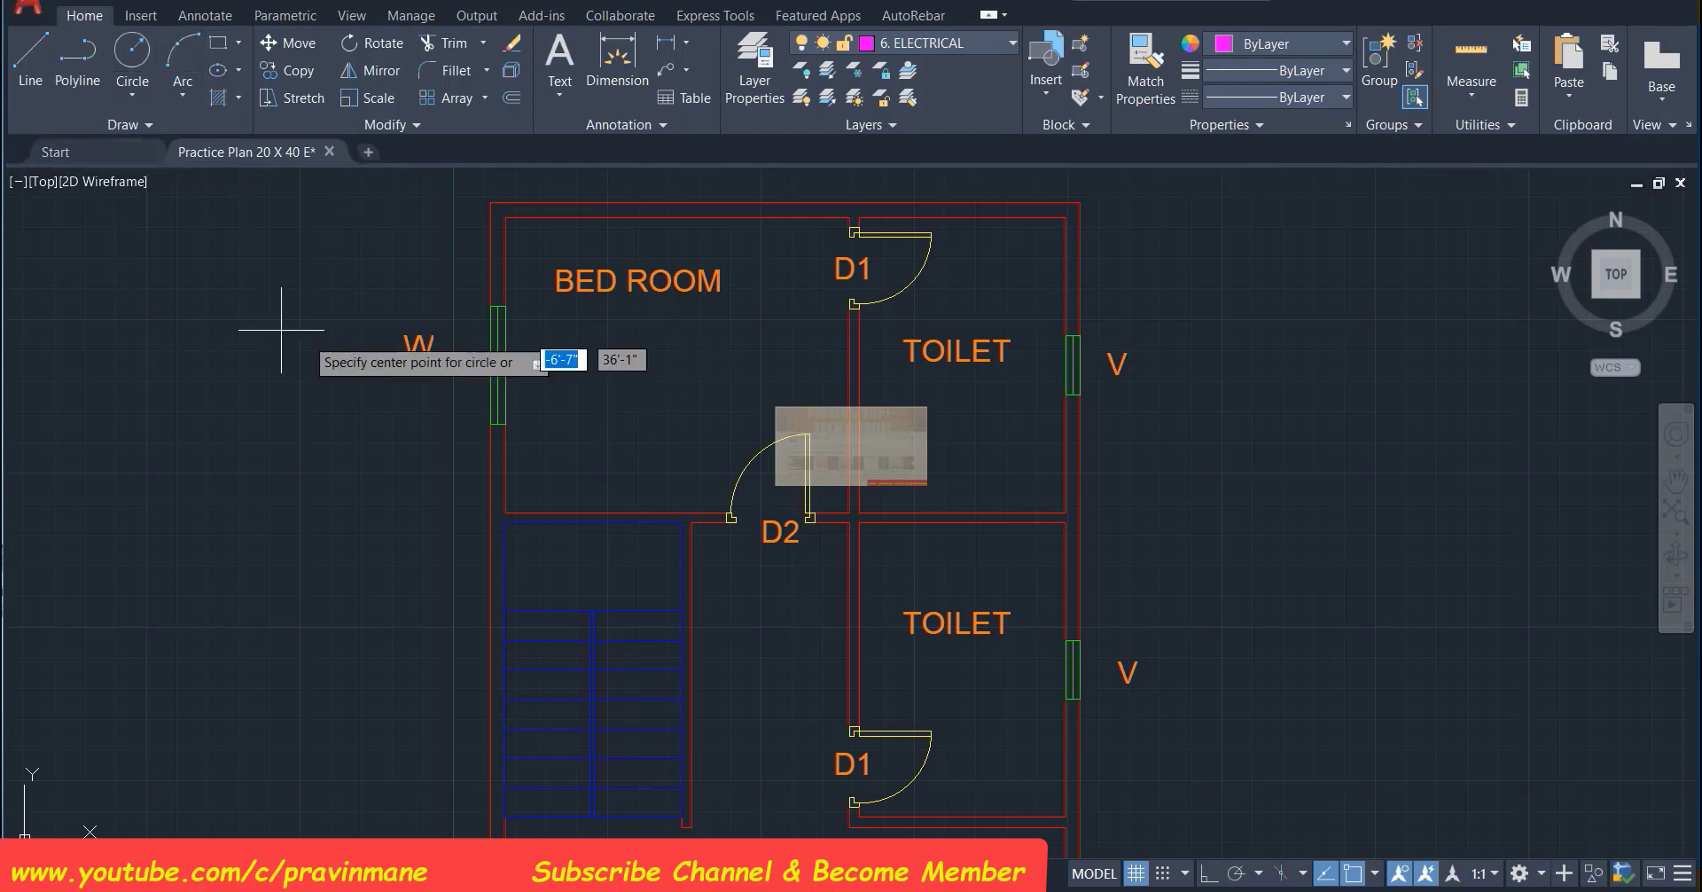
left_click(635, 355)
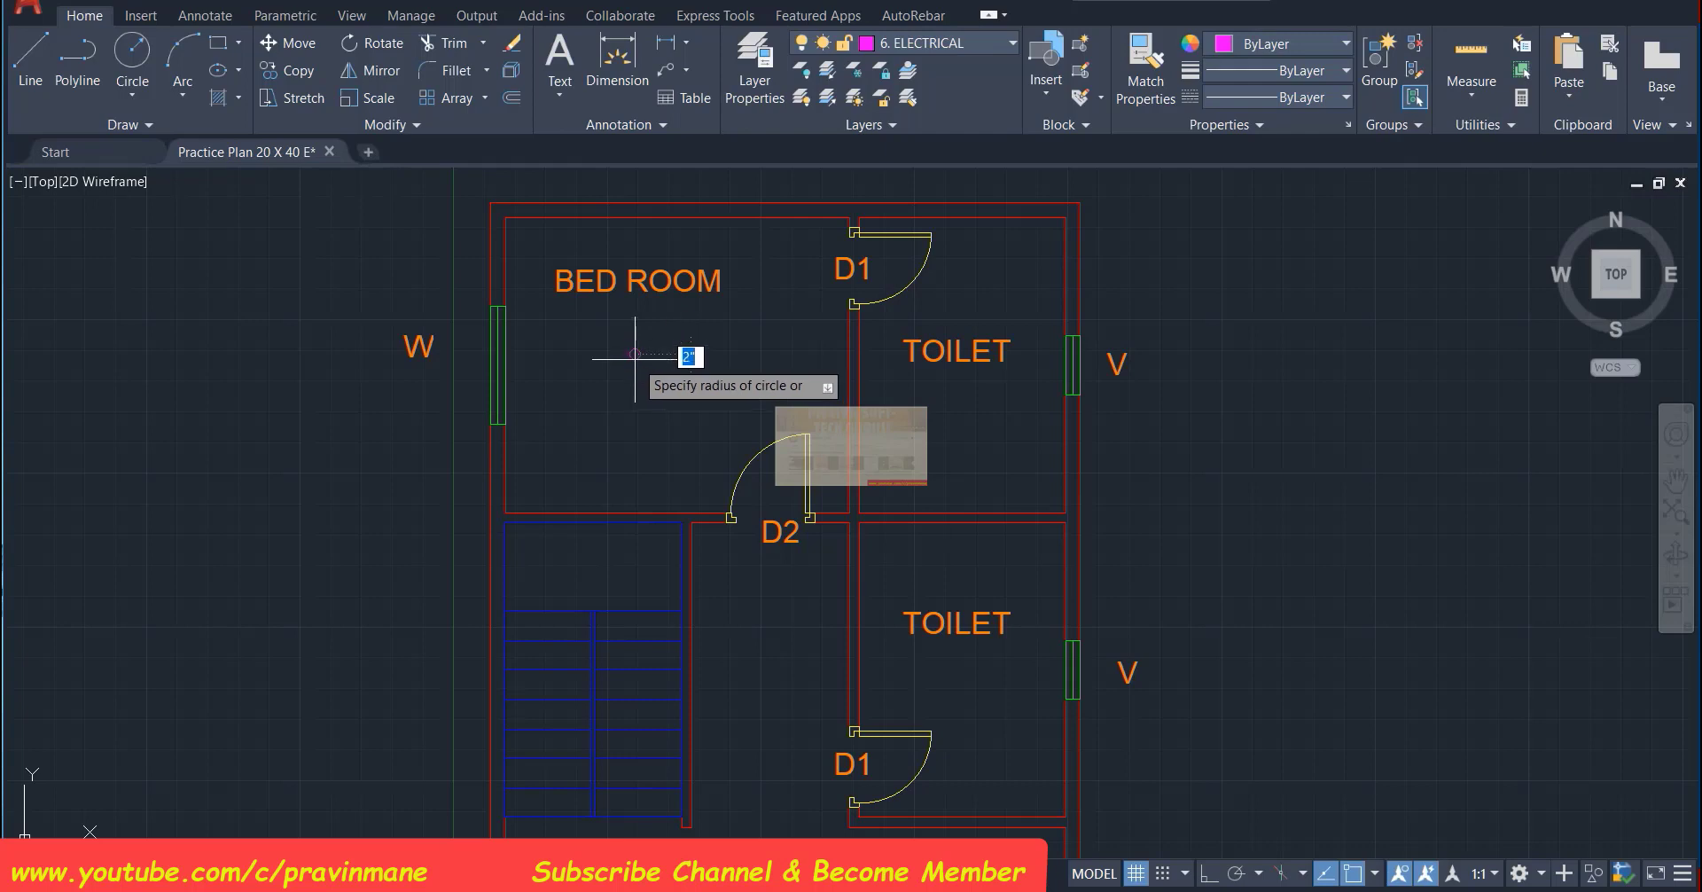
type("3")
key("Return")
scroll(648, 341, "up", 2)
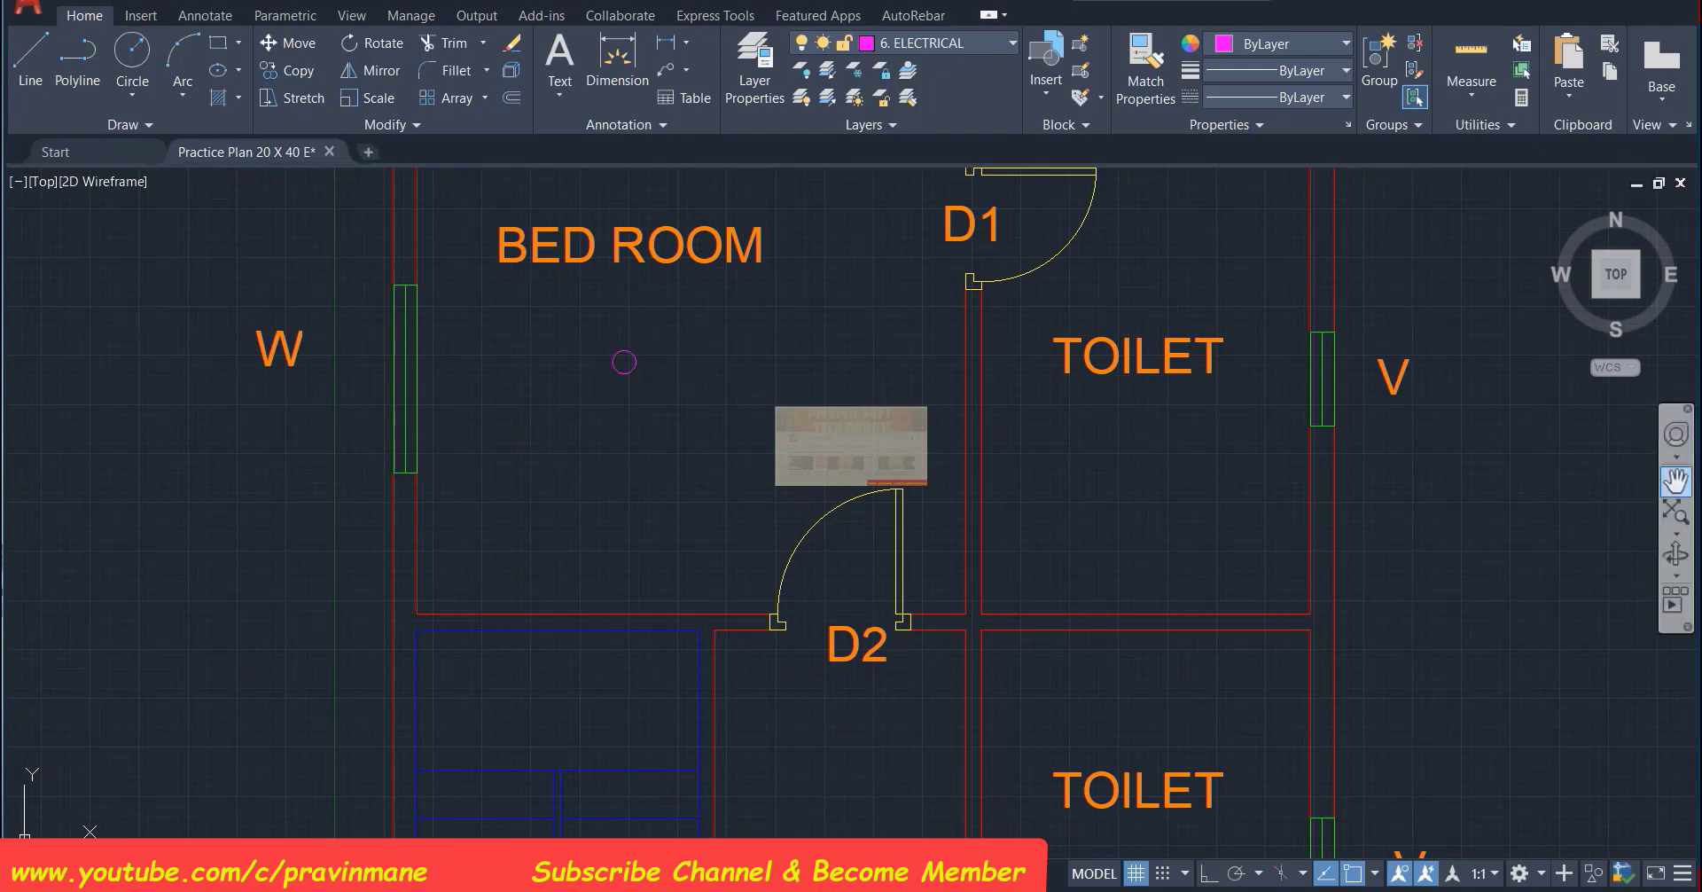
Draw a second circle with a 5" radius east of the small bedroom circle, level with its centre
left_click(1676, 479)
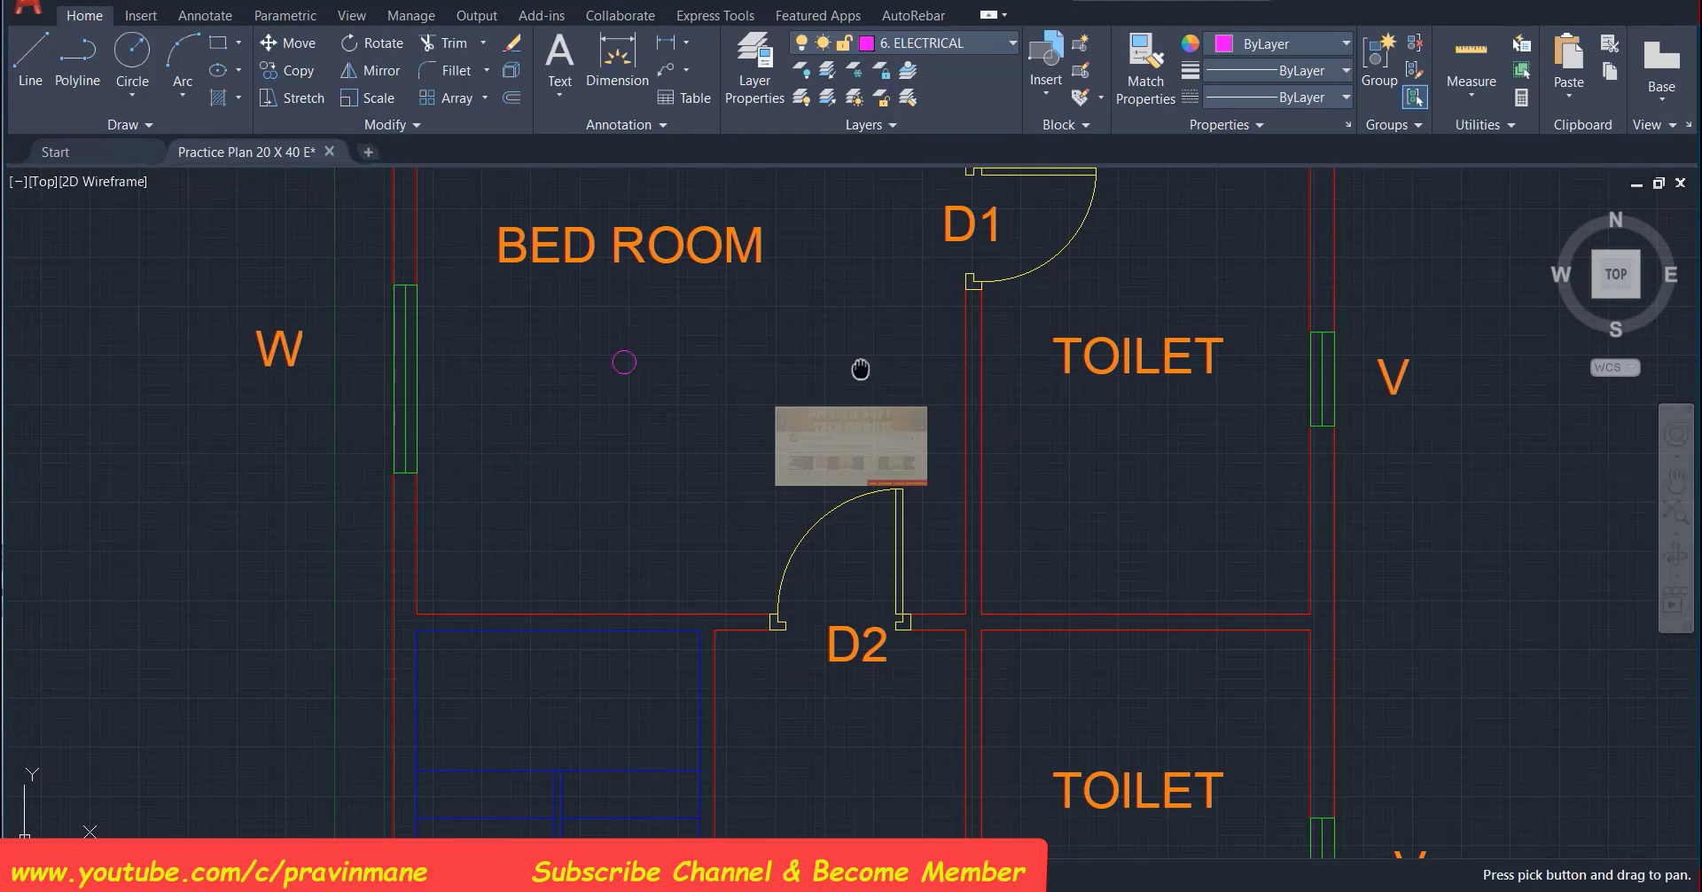
mouse_move(860, 371)
left_mouse_down()
mouse_move(845, 448)
mouse_move(821, 468)
left_mouse_up()
key("Escape")
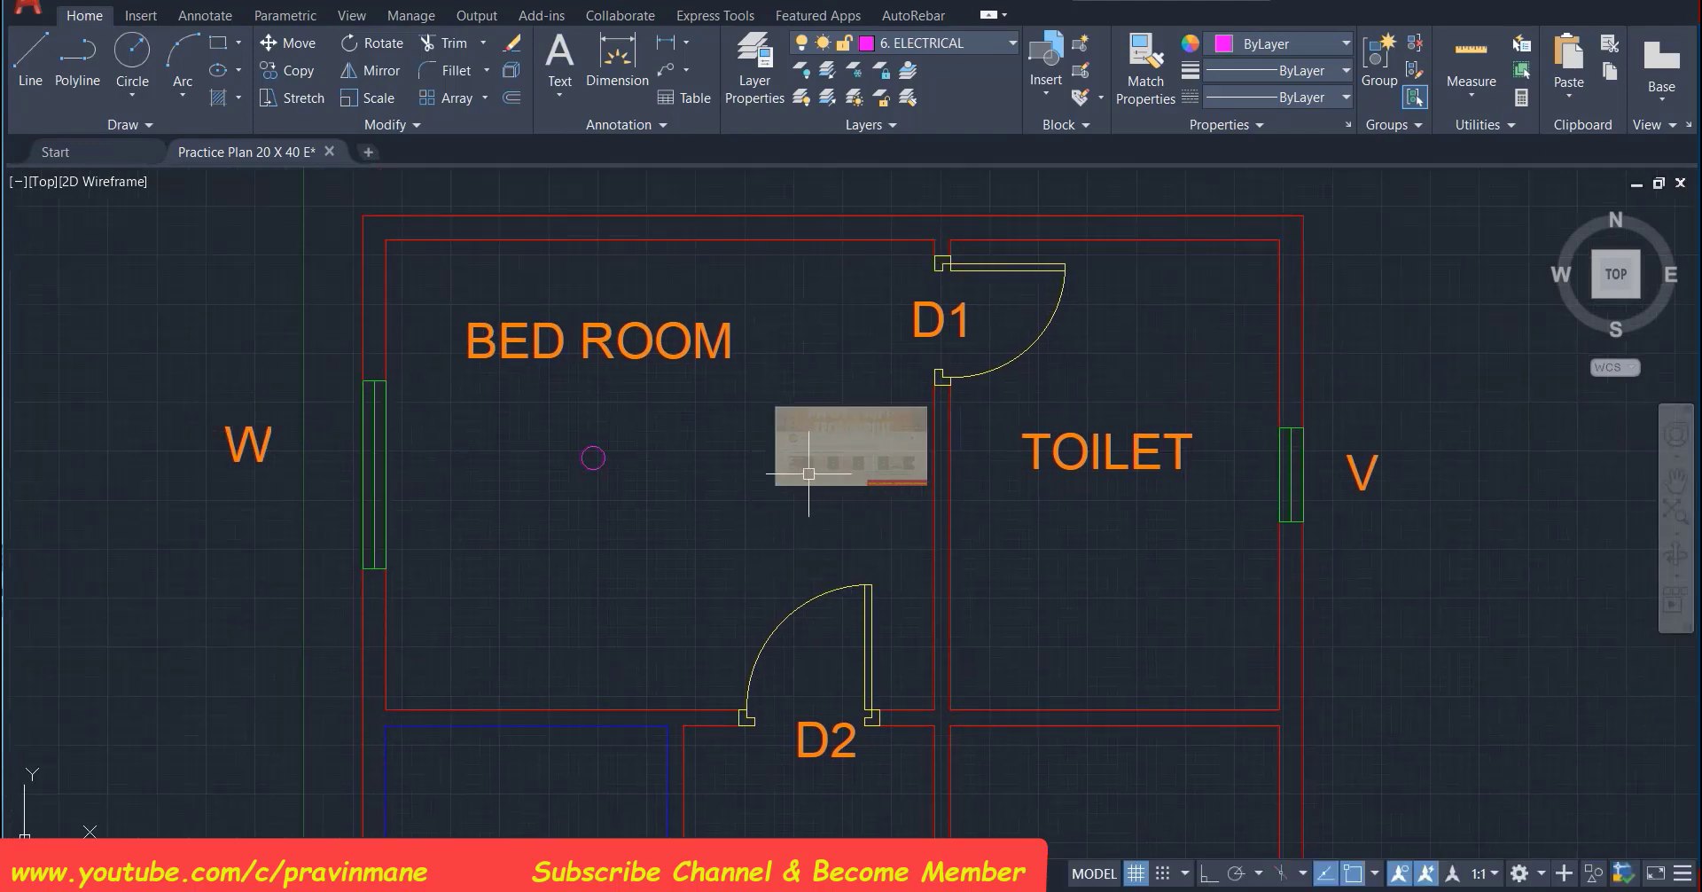
left_click(132, 51)
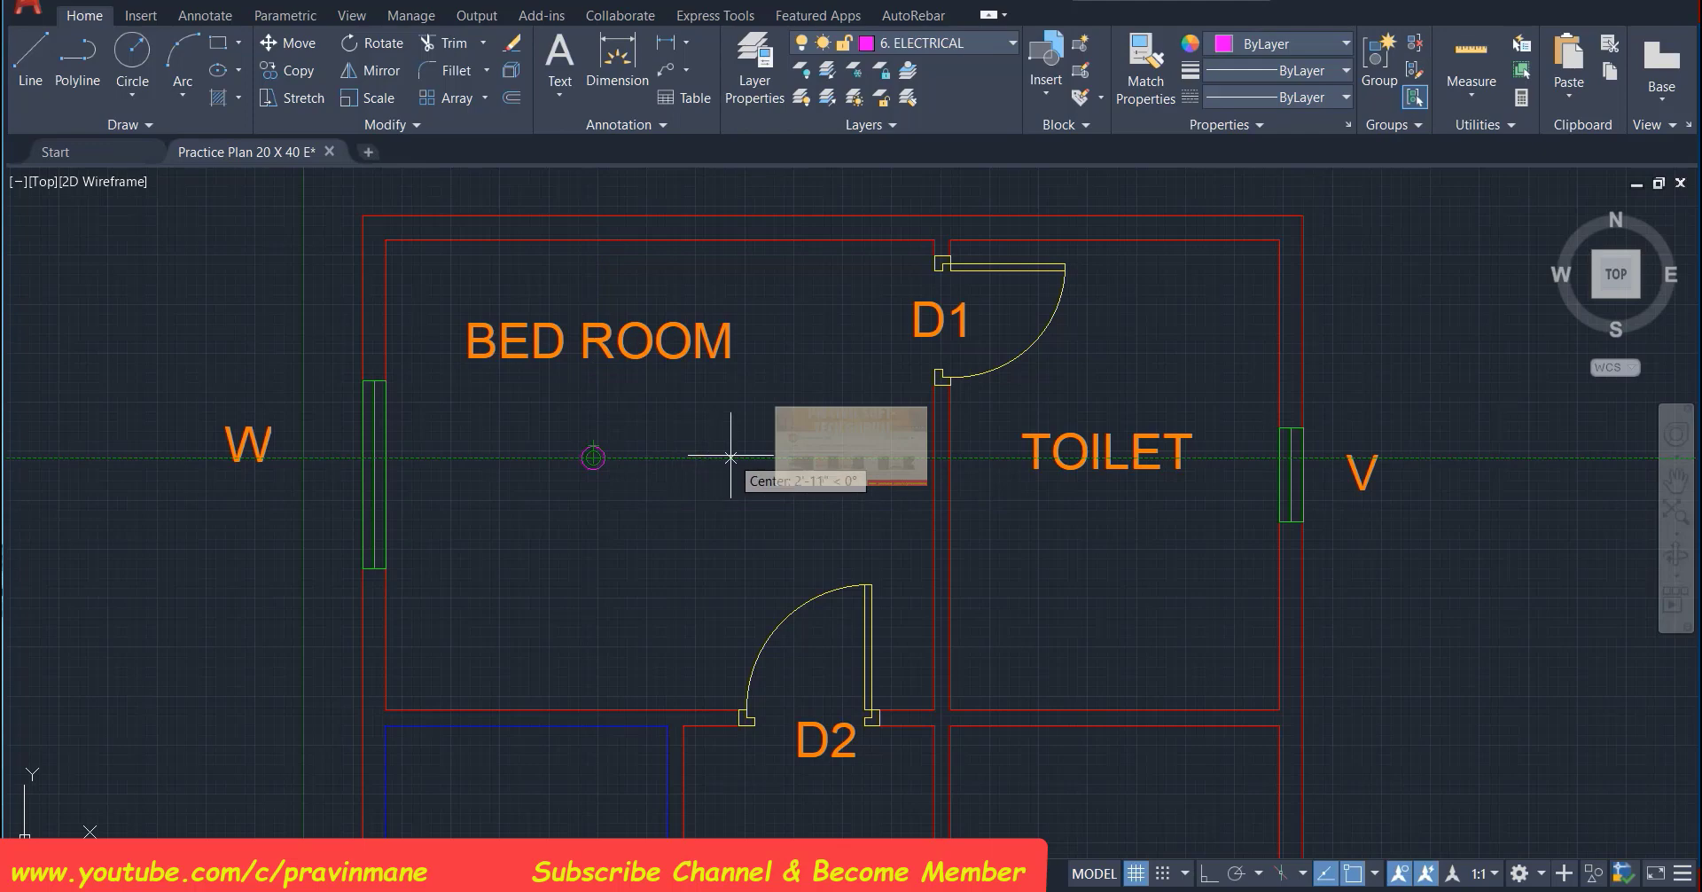
left_click(685, 457)
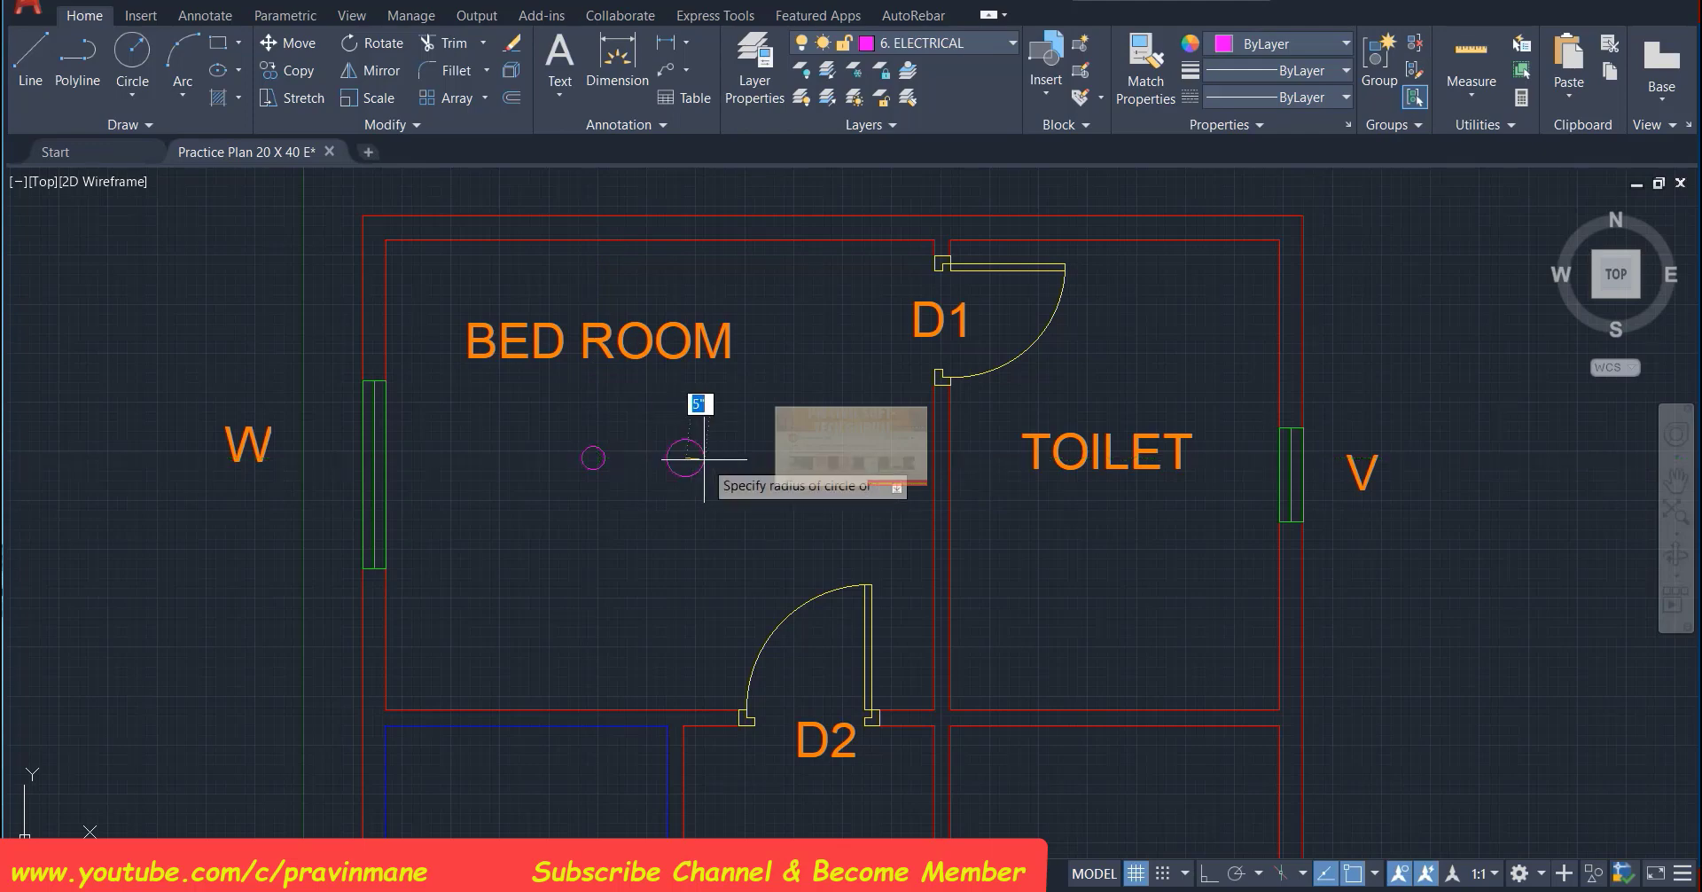
left_click(705, 458)
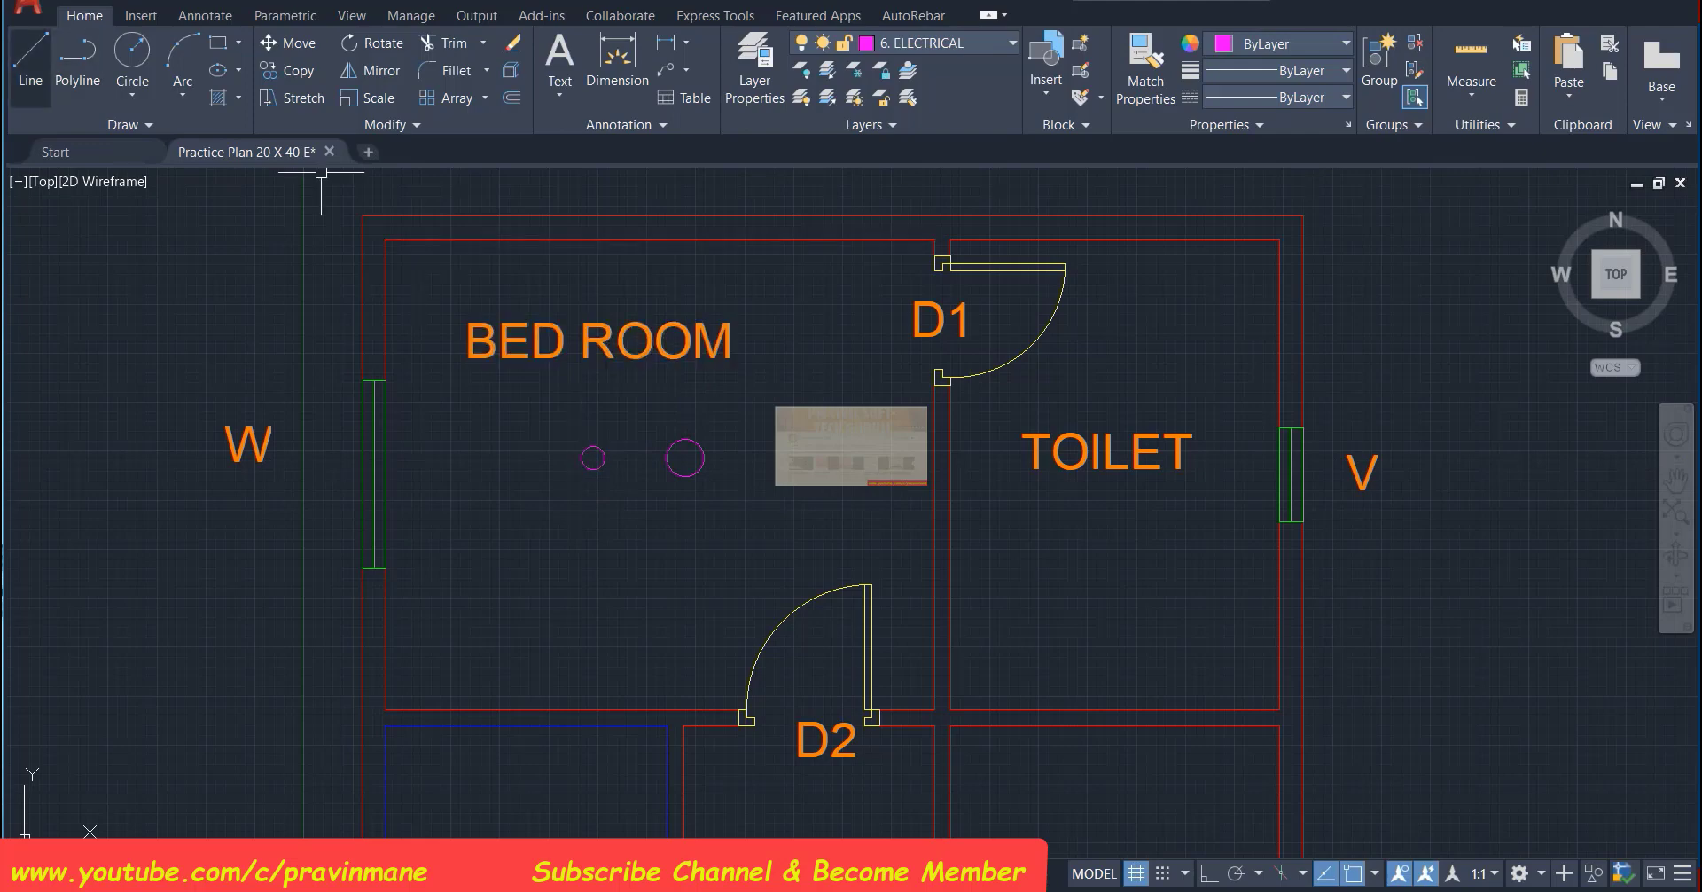
Draw a line joining the upper sides of the two bedroom circles, starting from a tangent on the small circle
left_click(30, 62)
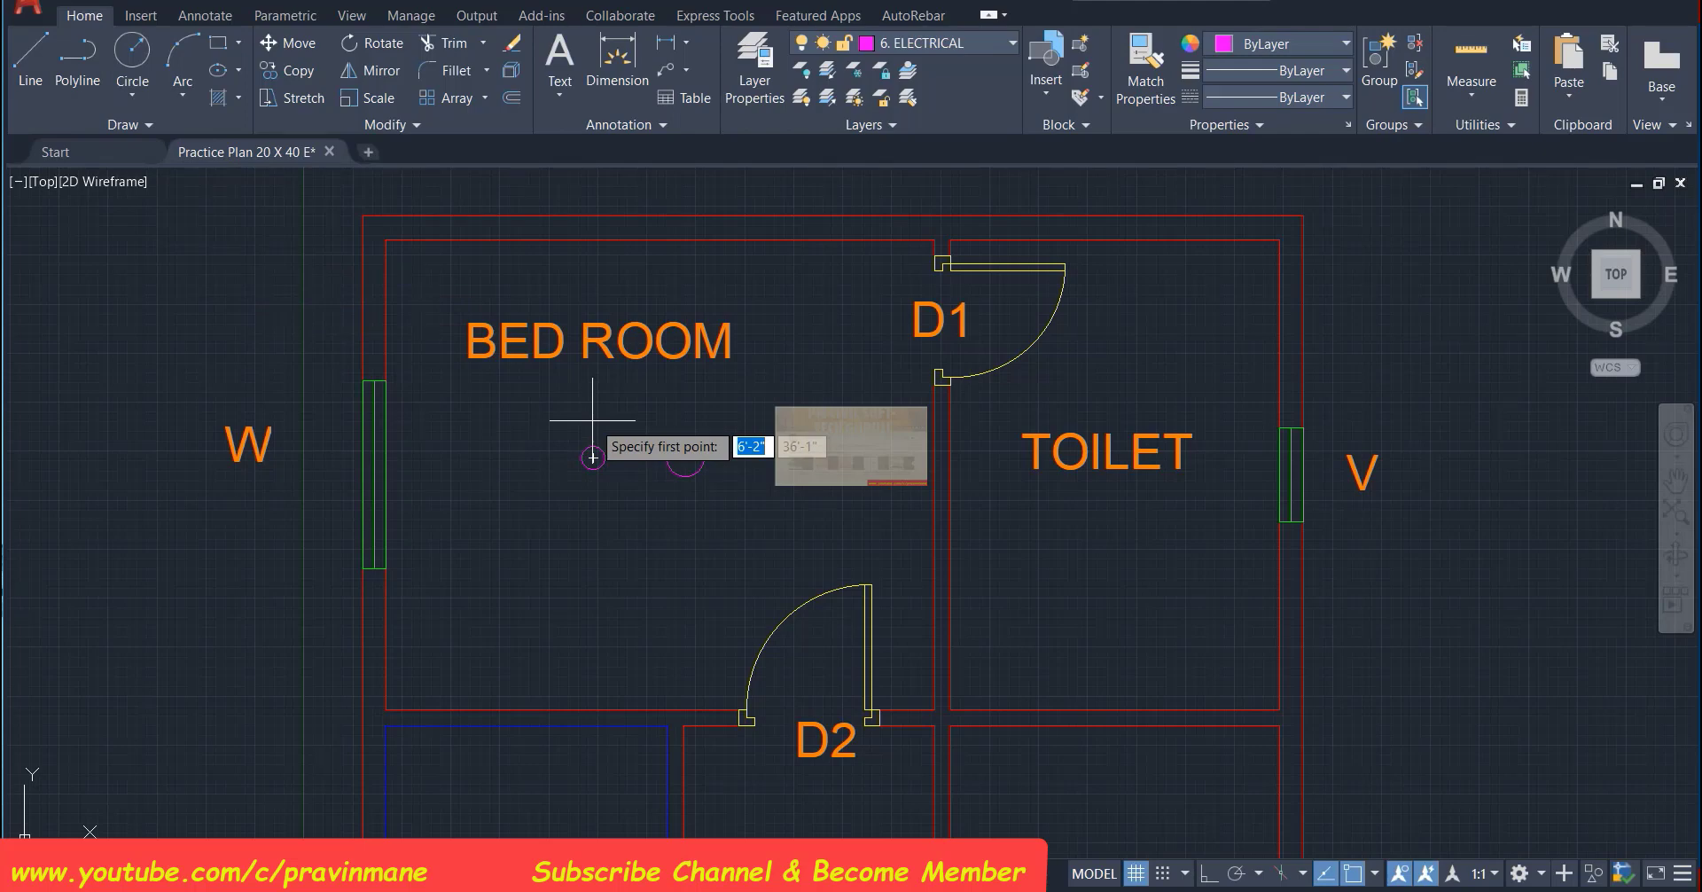
right_click(592, 421, "shift")
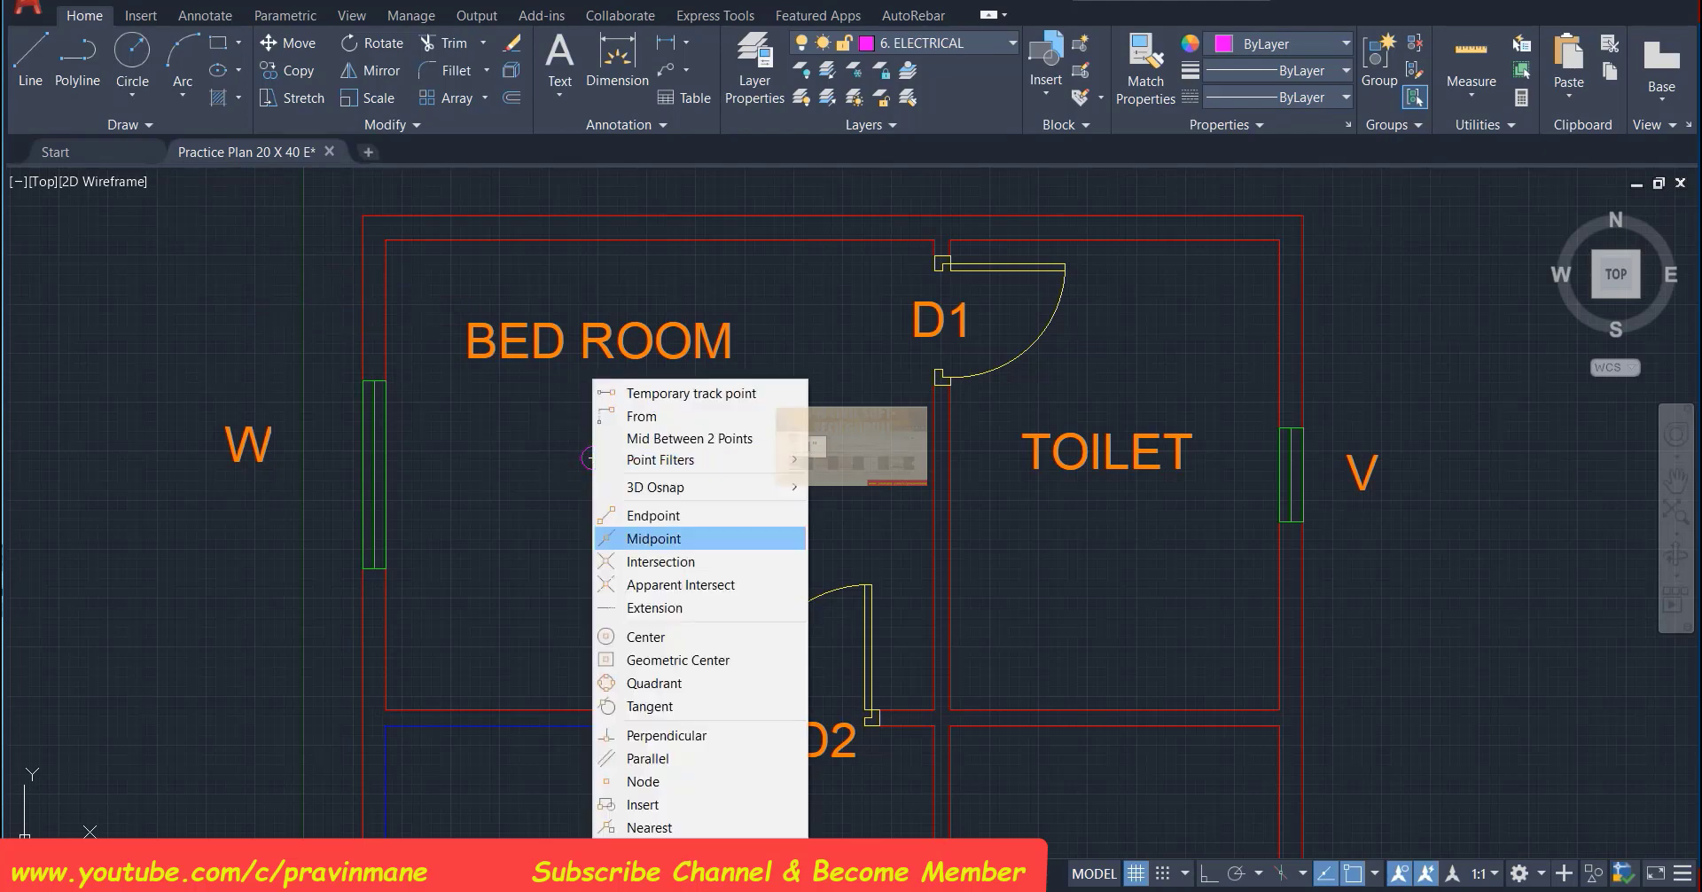
left_click(649, 705)
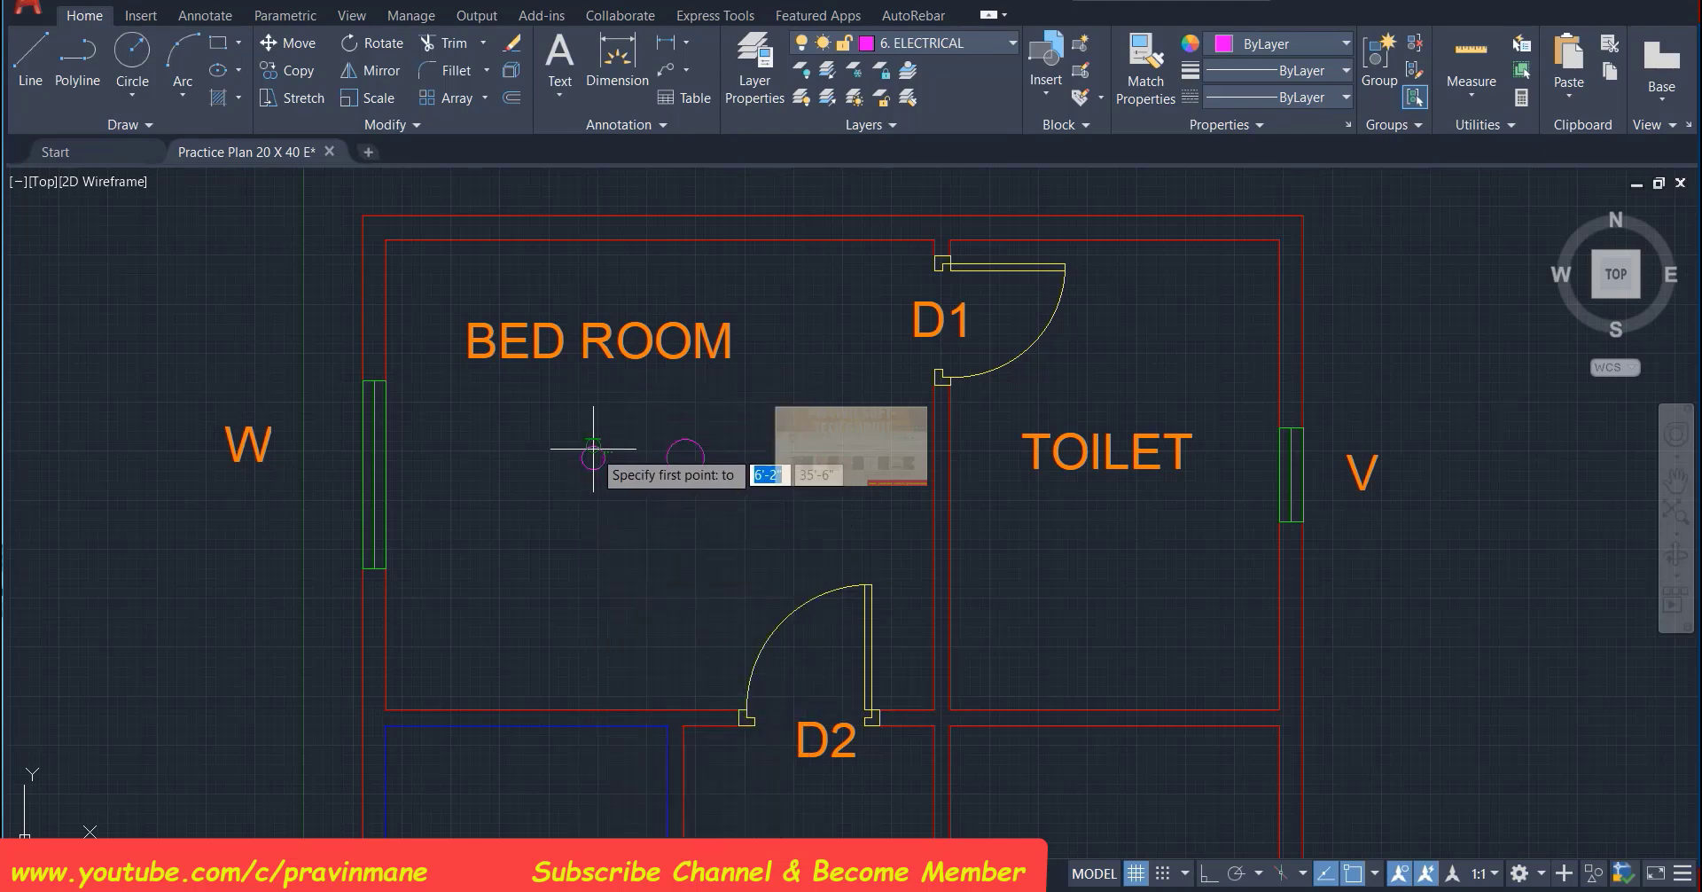
left_click(594, 450)
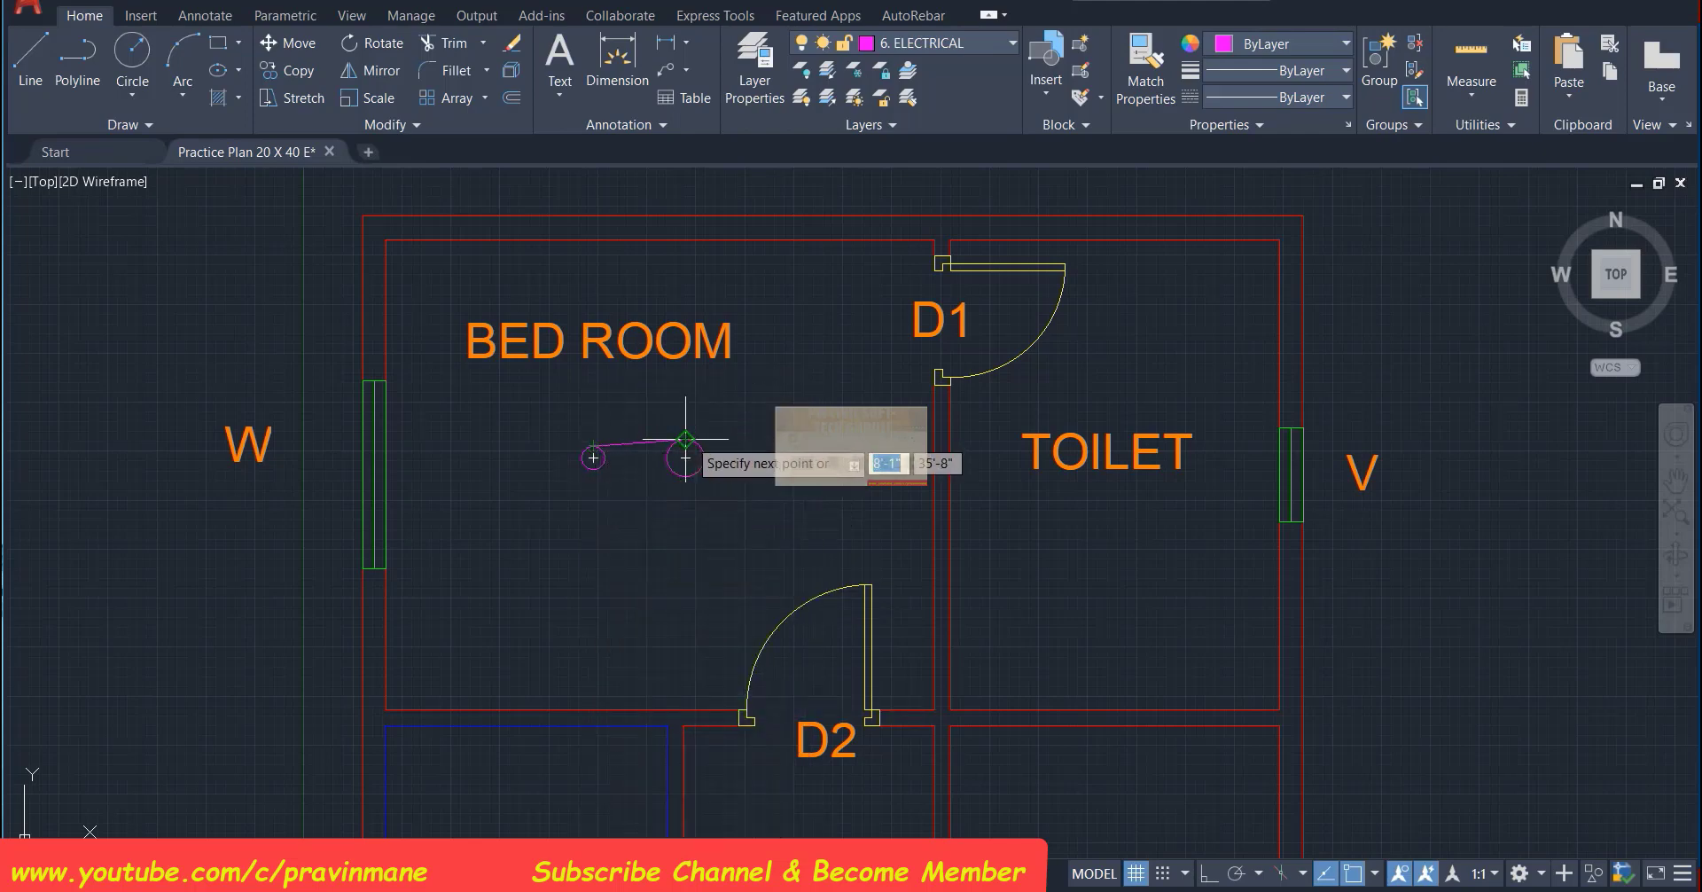
left_click(684, 438)
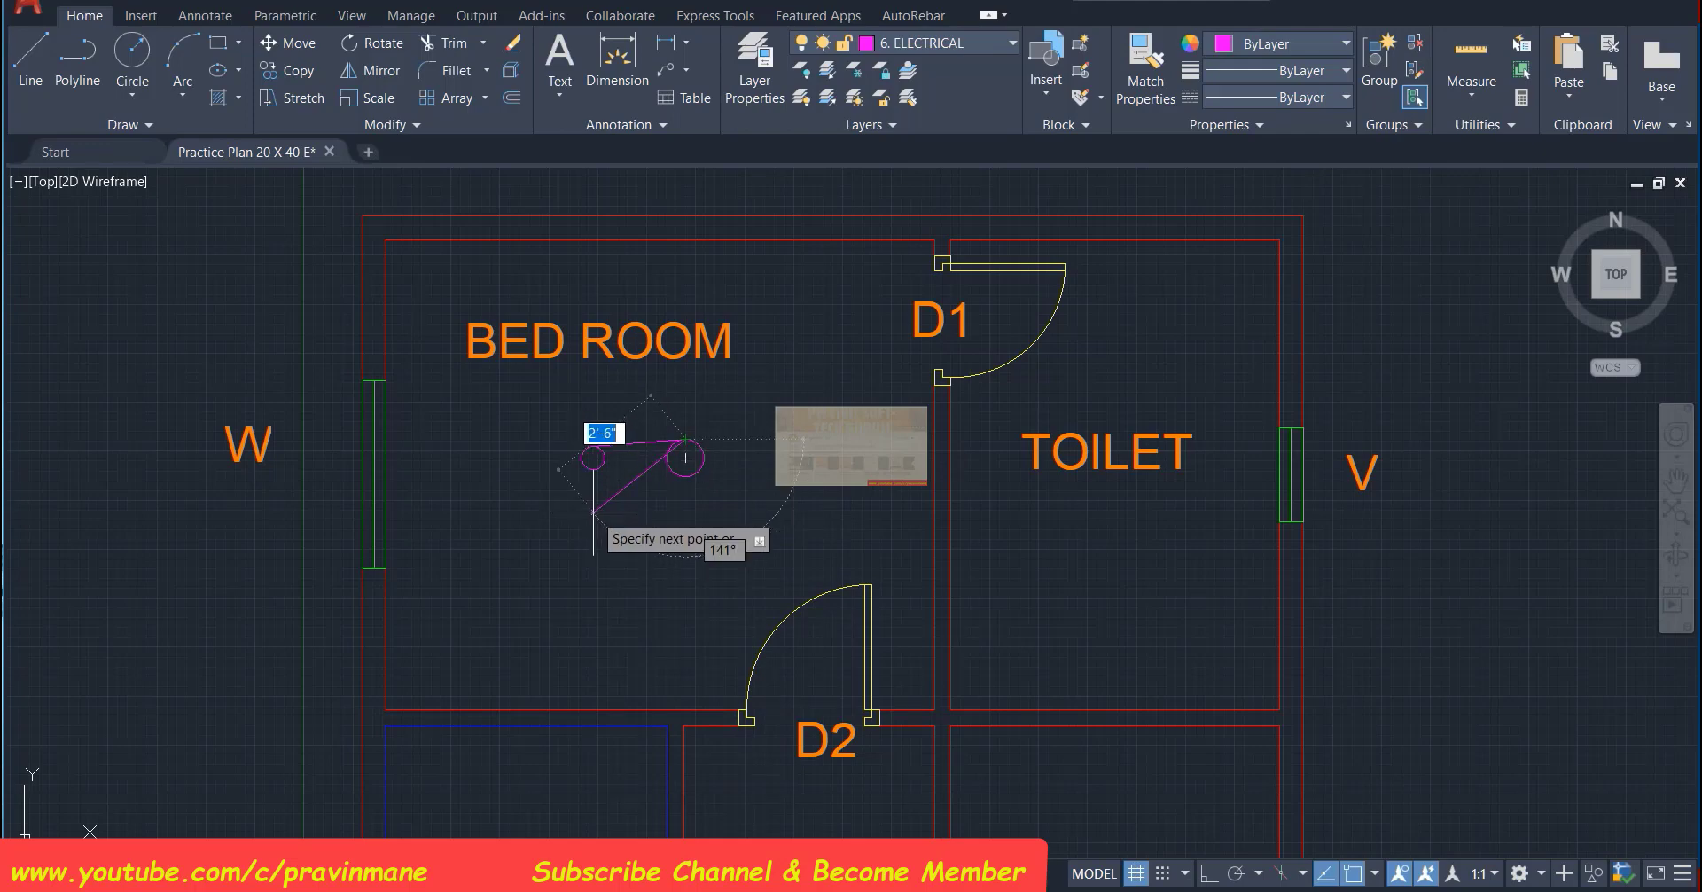
key("Escape")
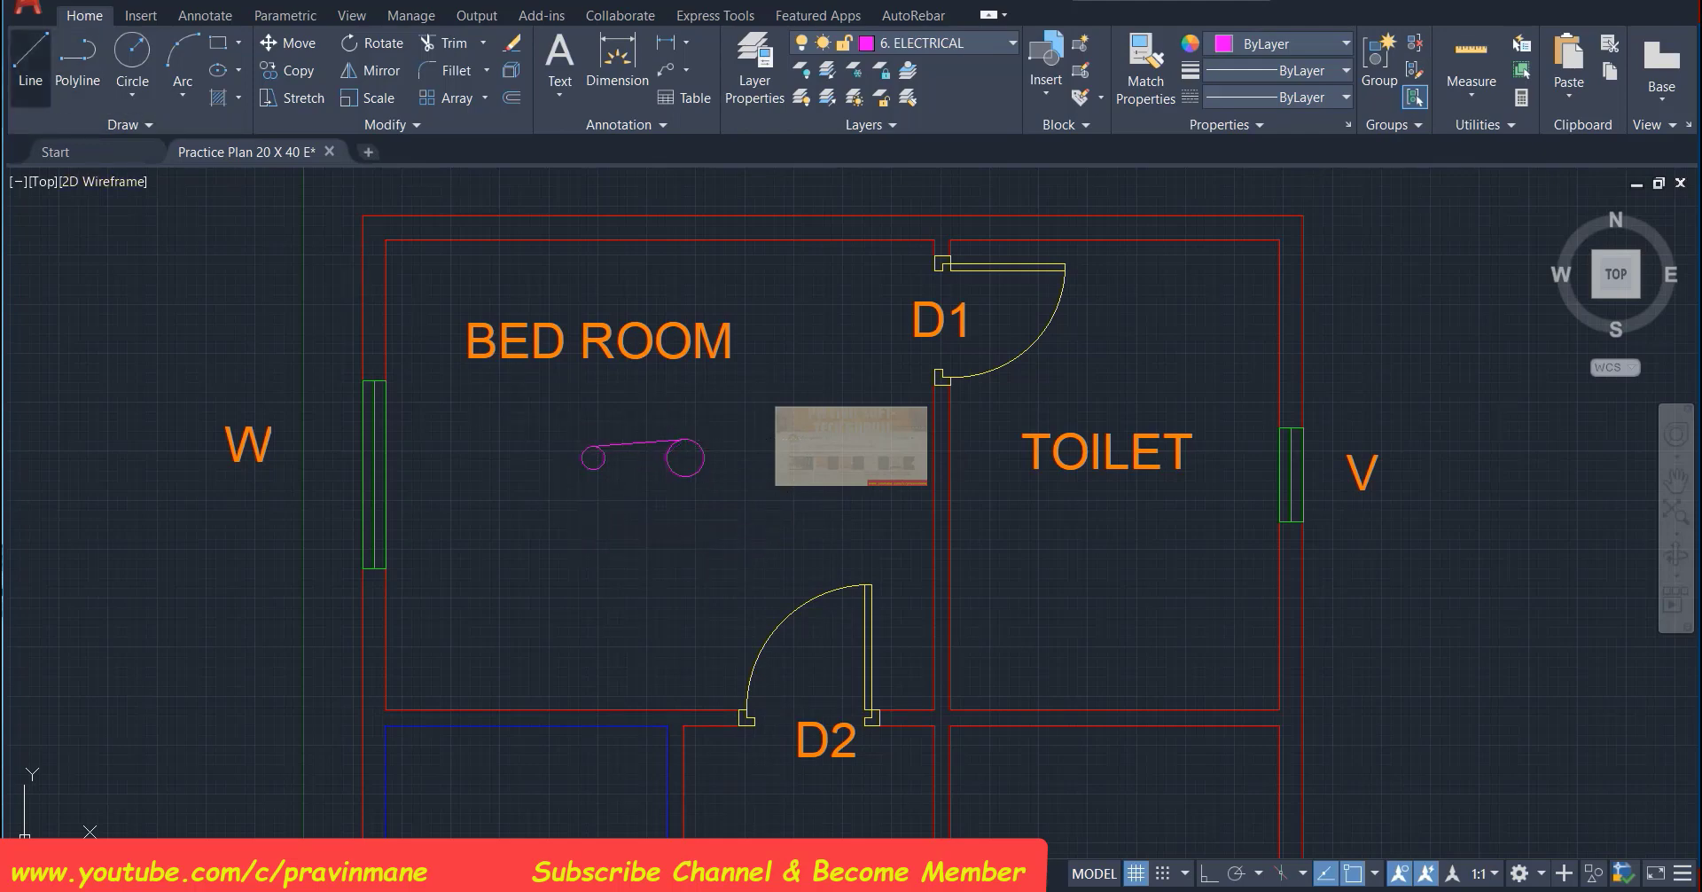
Draw a matching line joining the lower sides of the two circles, starting from a tangent on the small circle
left_click(31, 62)
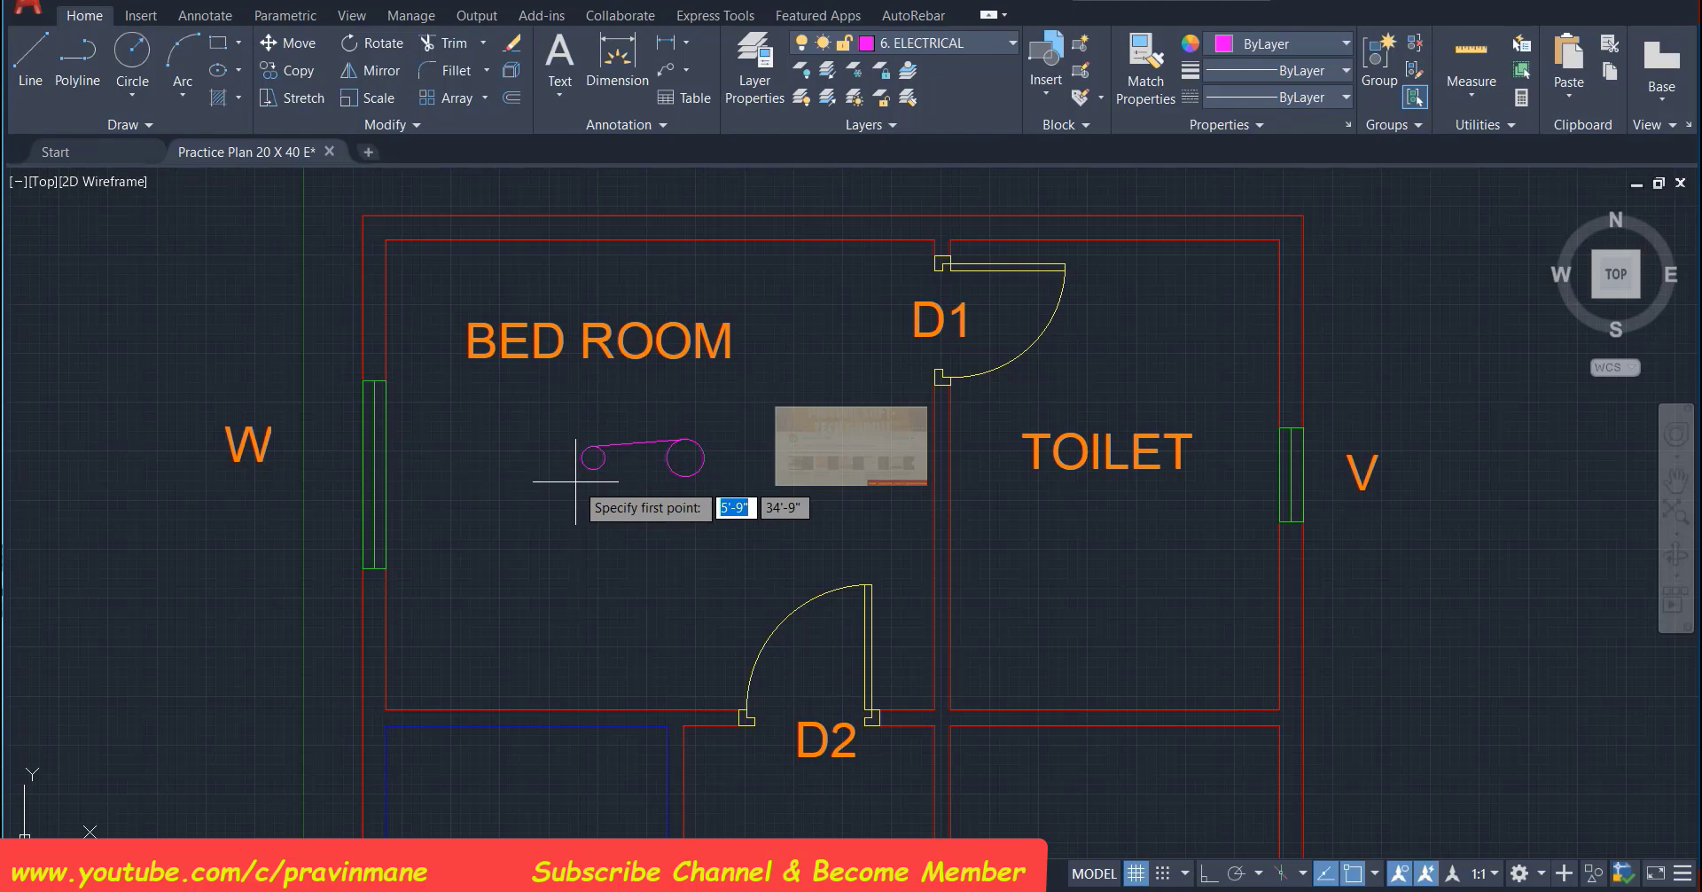
right_click(575, 482, "shift")
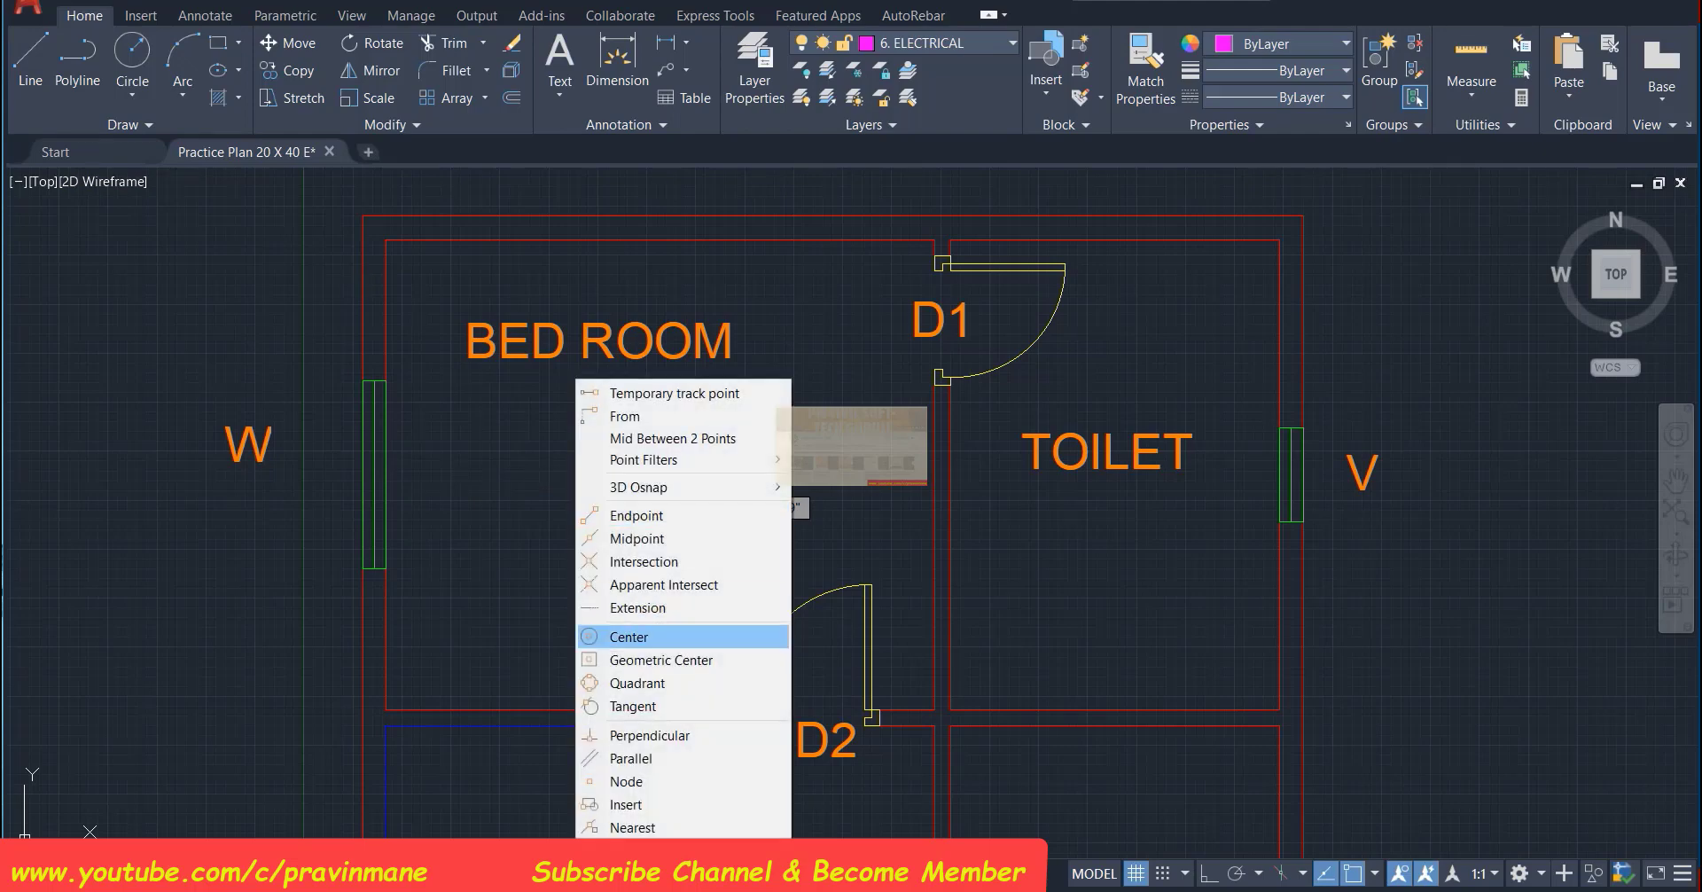
left_click(633, 706)
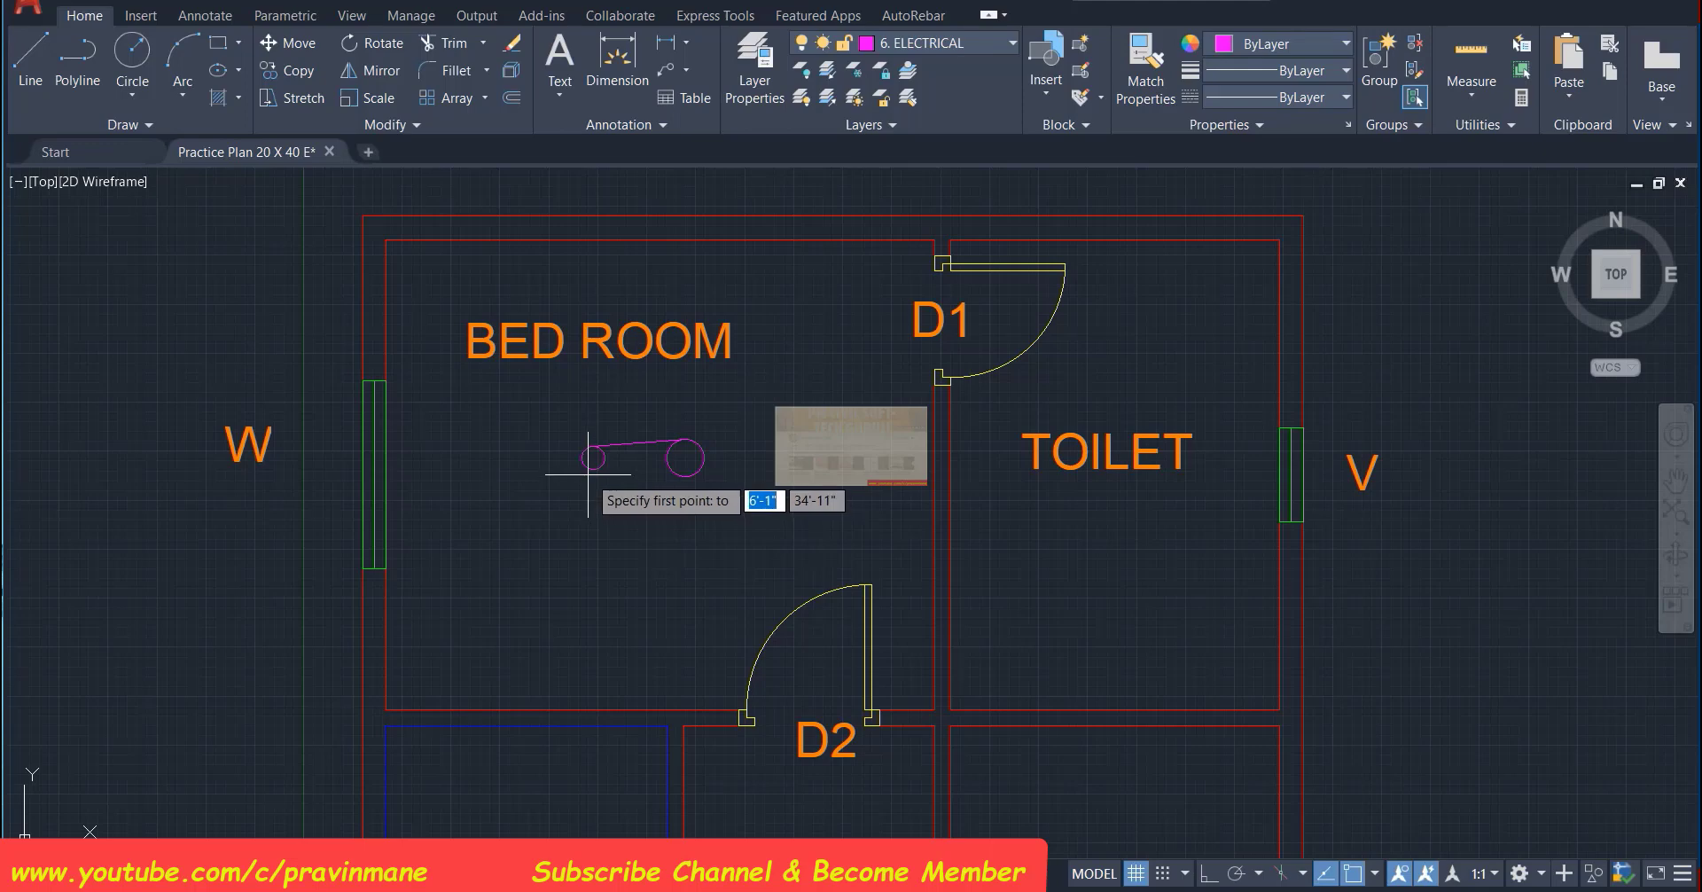
left_click(581, 471)
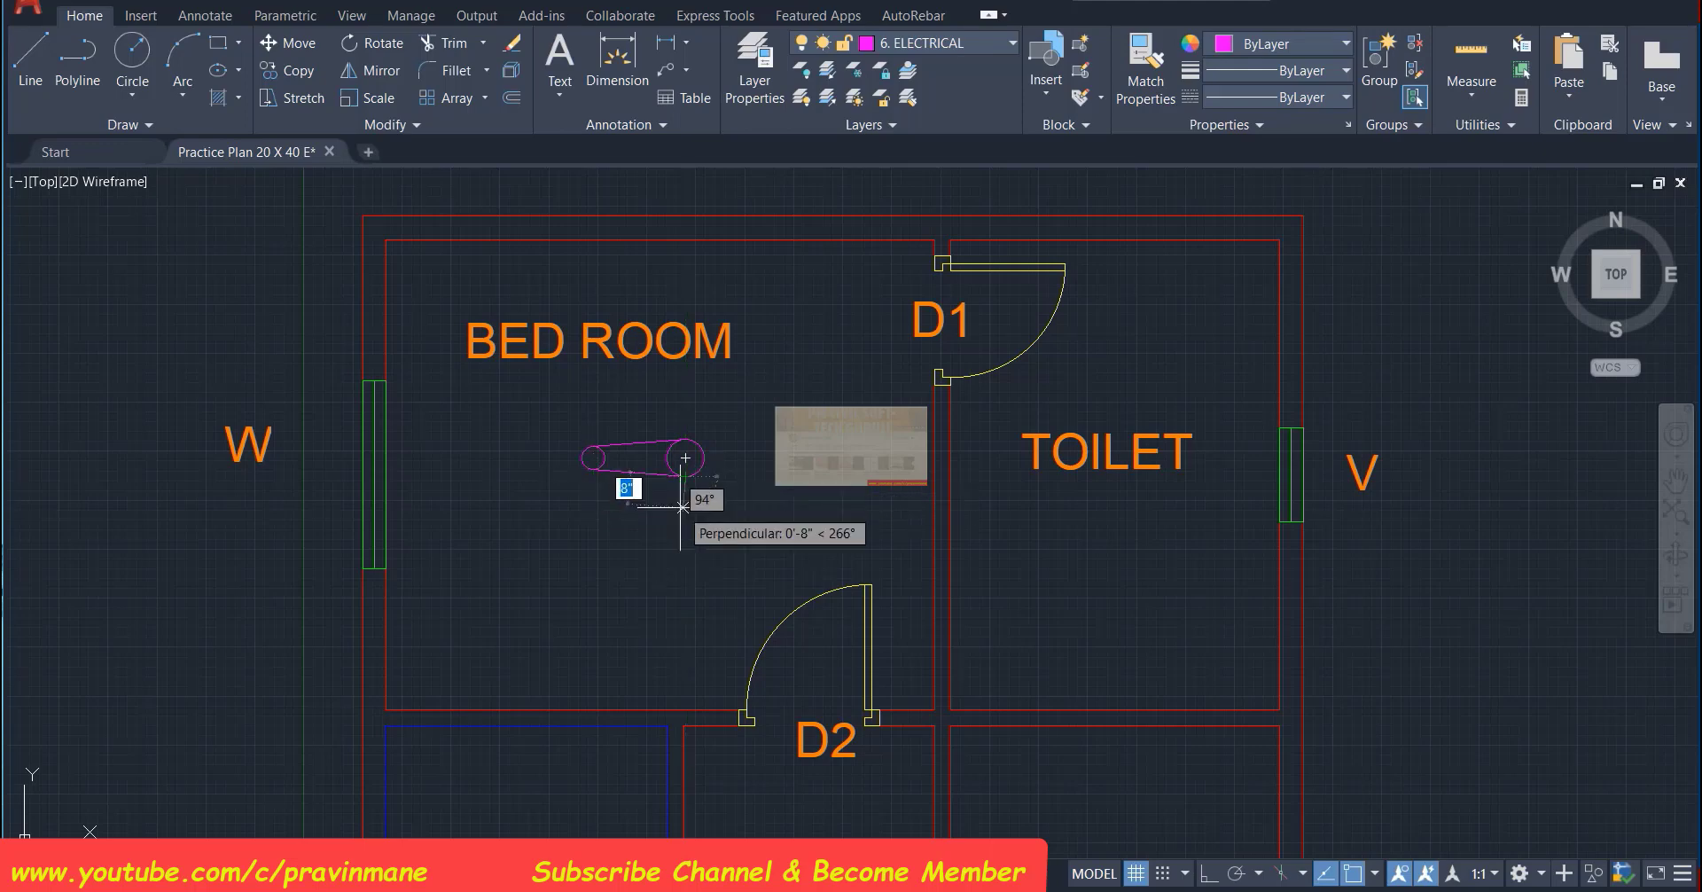
left_click(682, 508)
key("Return")
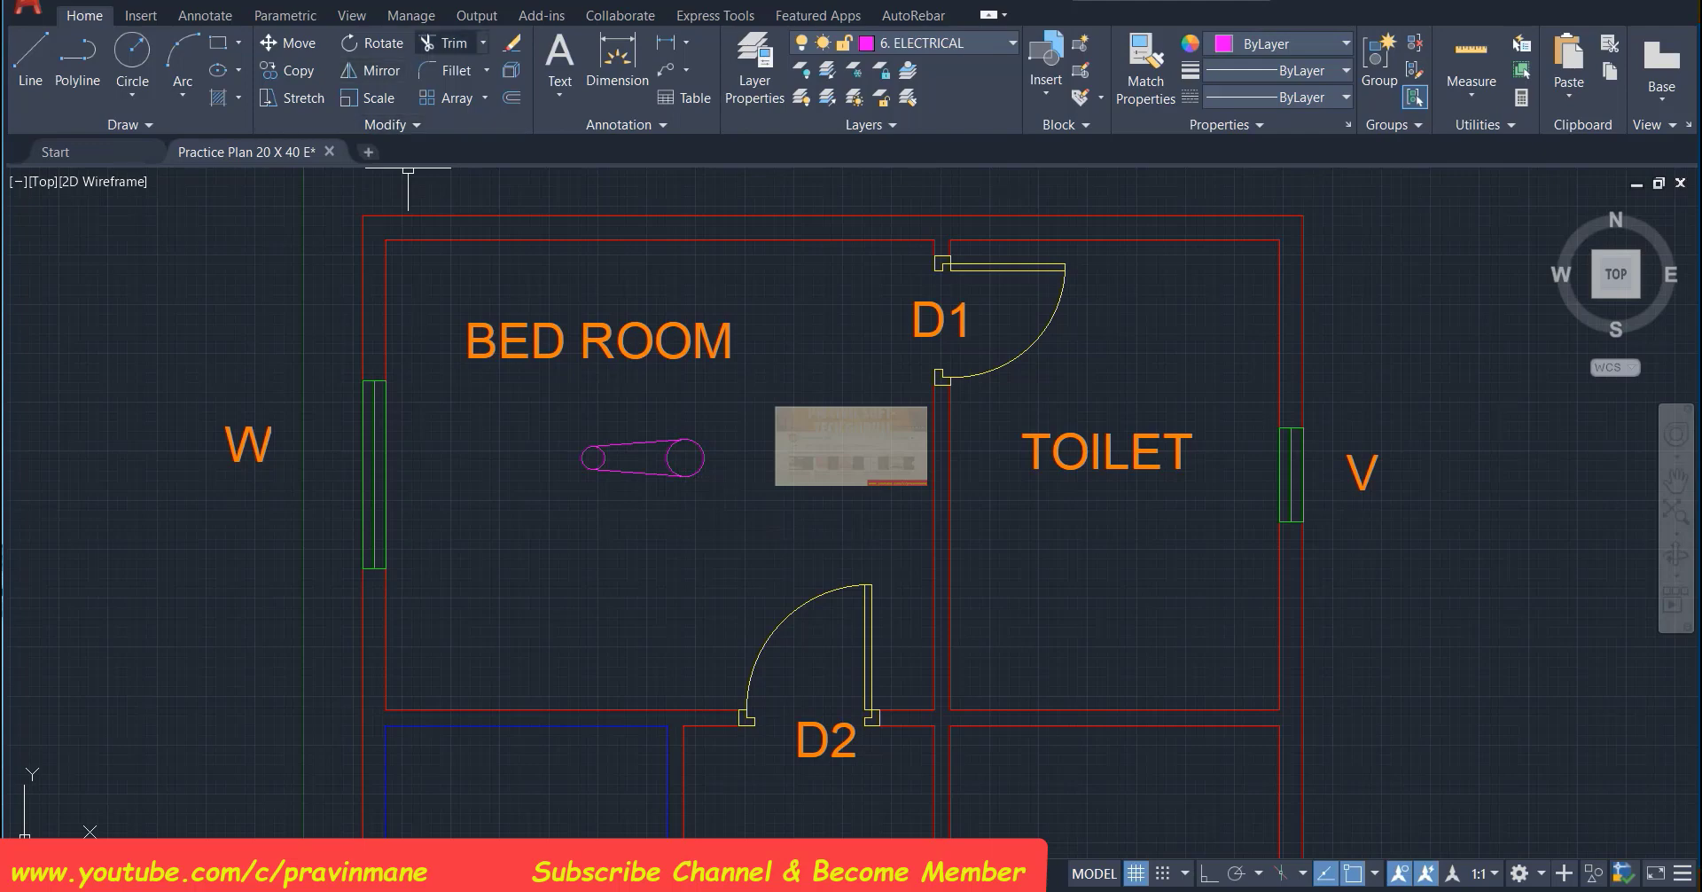
Trim the inner arcs of both circles to leave a single tapered blade outline
left_click(444, 43)
left_click(603, 457)
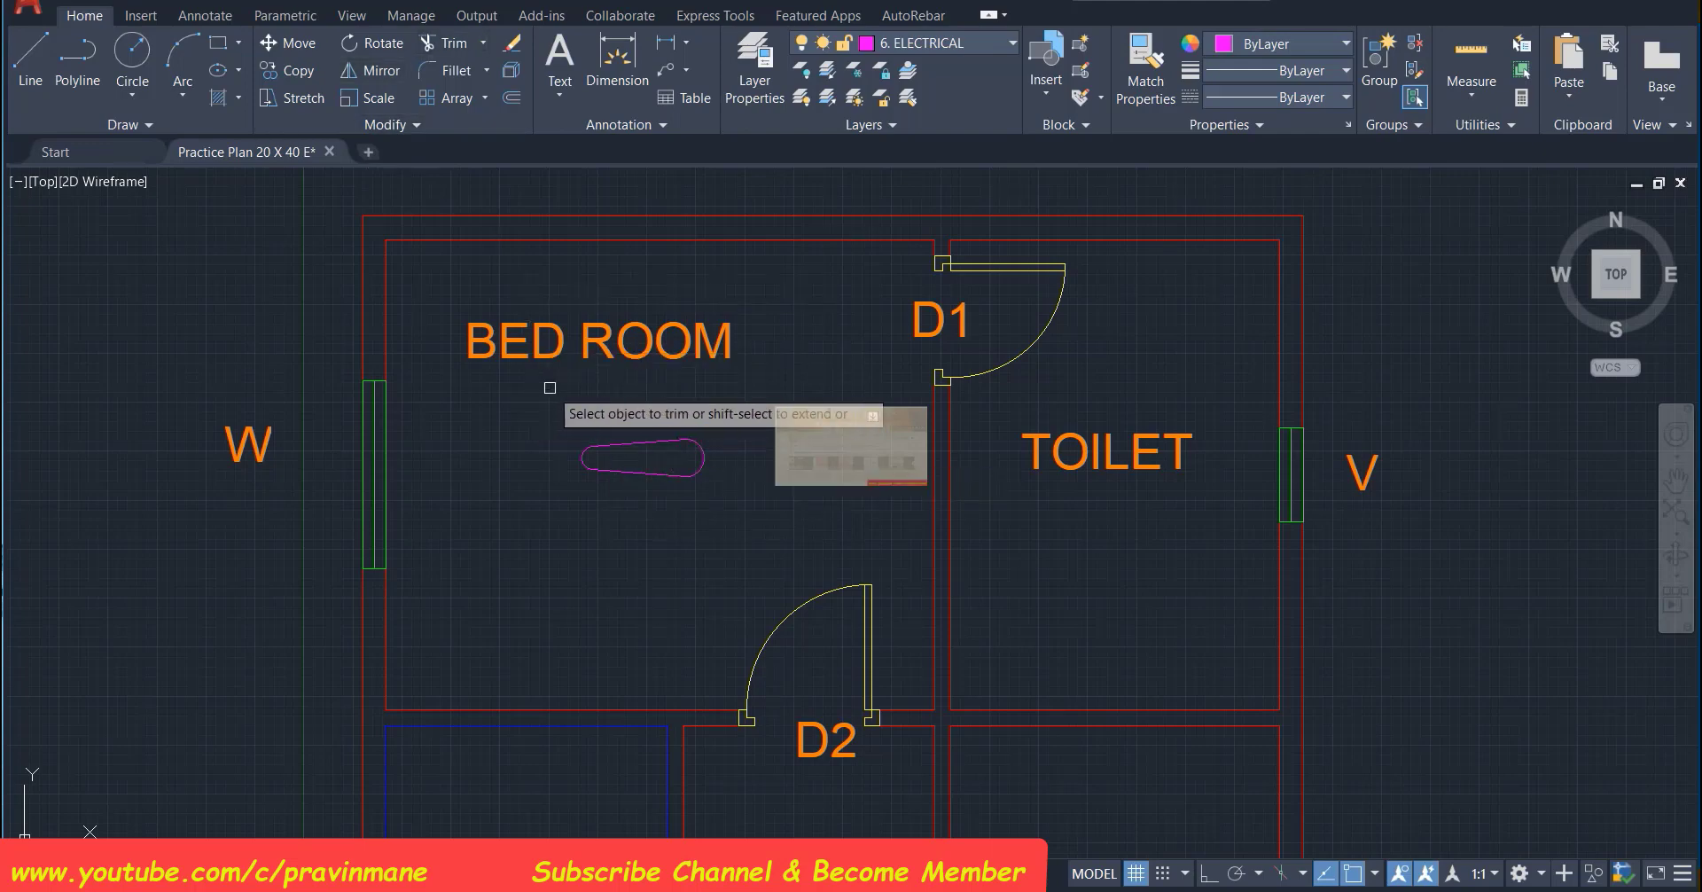
key("Escape")
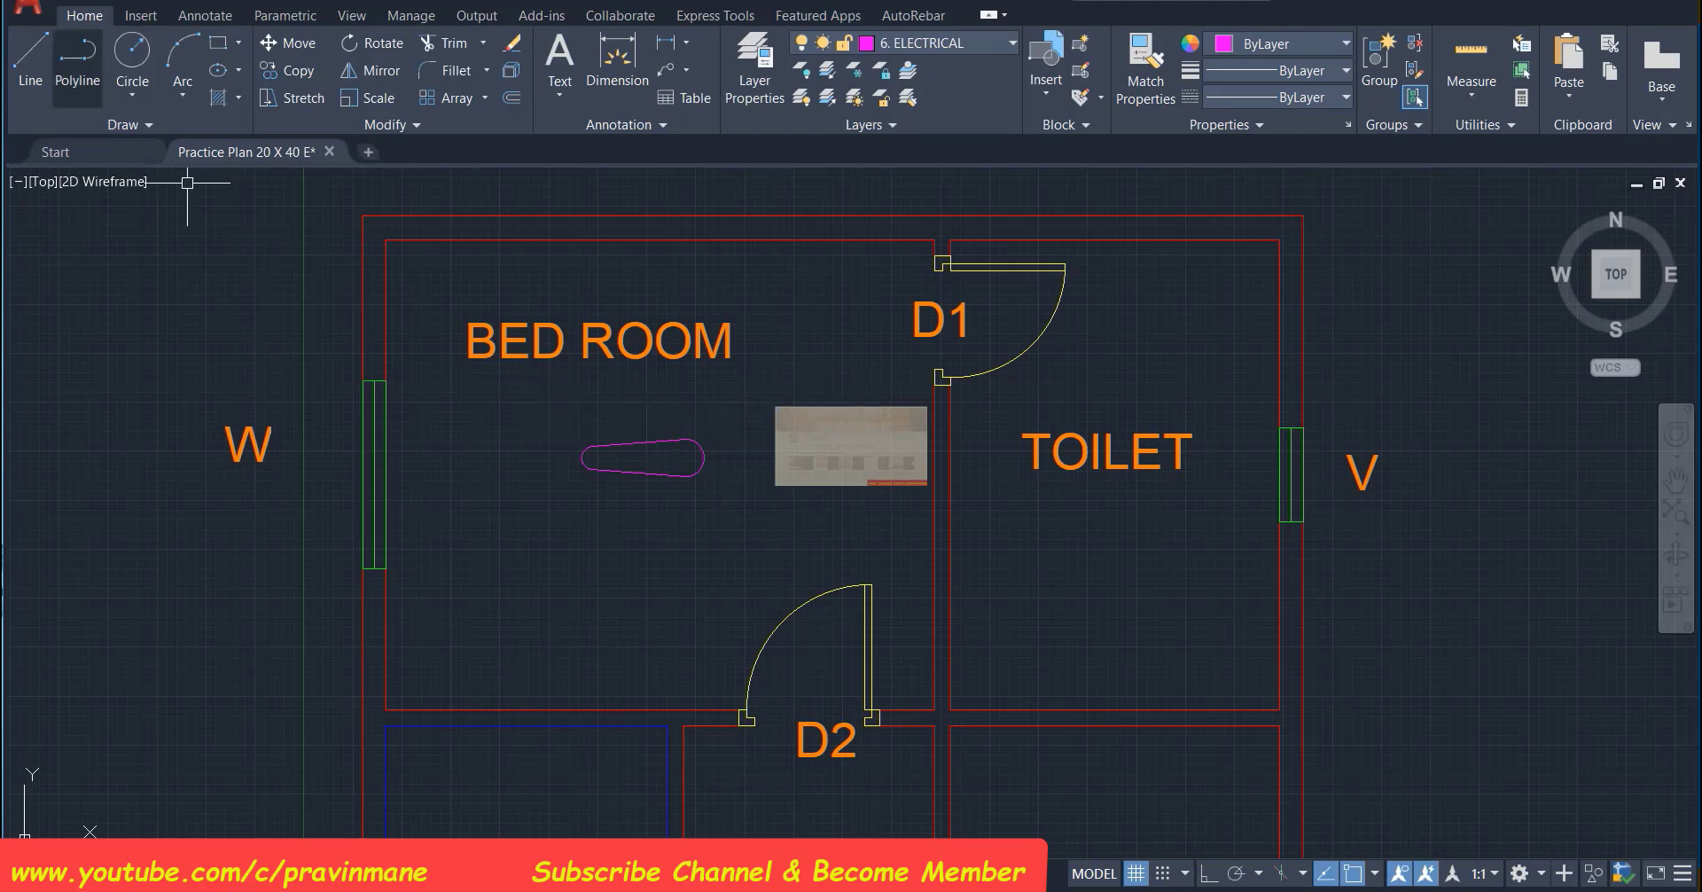
Draw a 3" line running west from the midpoint of the blade's small end arc
left_click(30, 63)
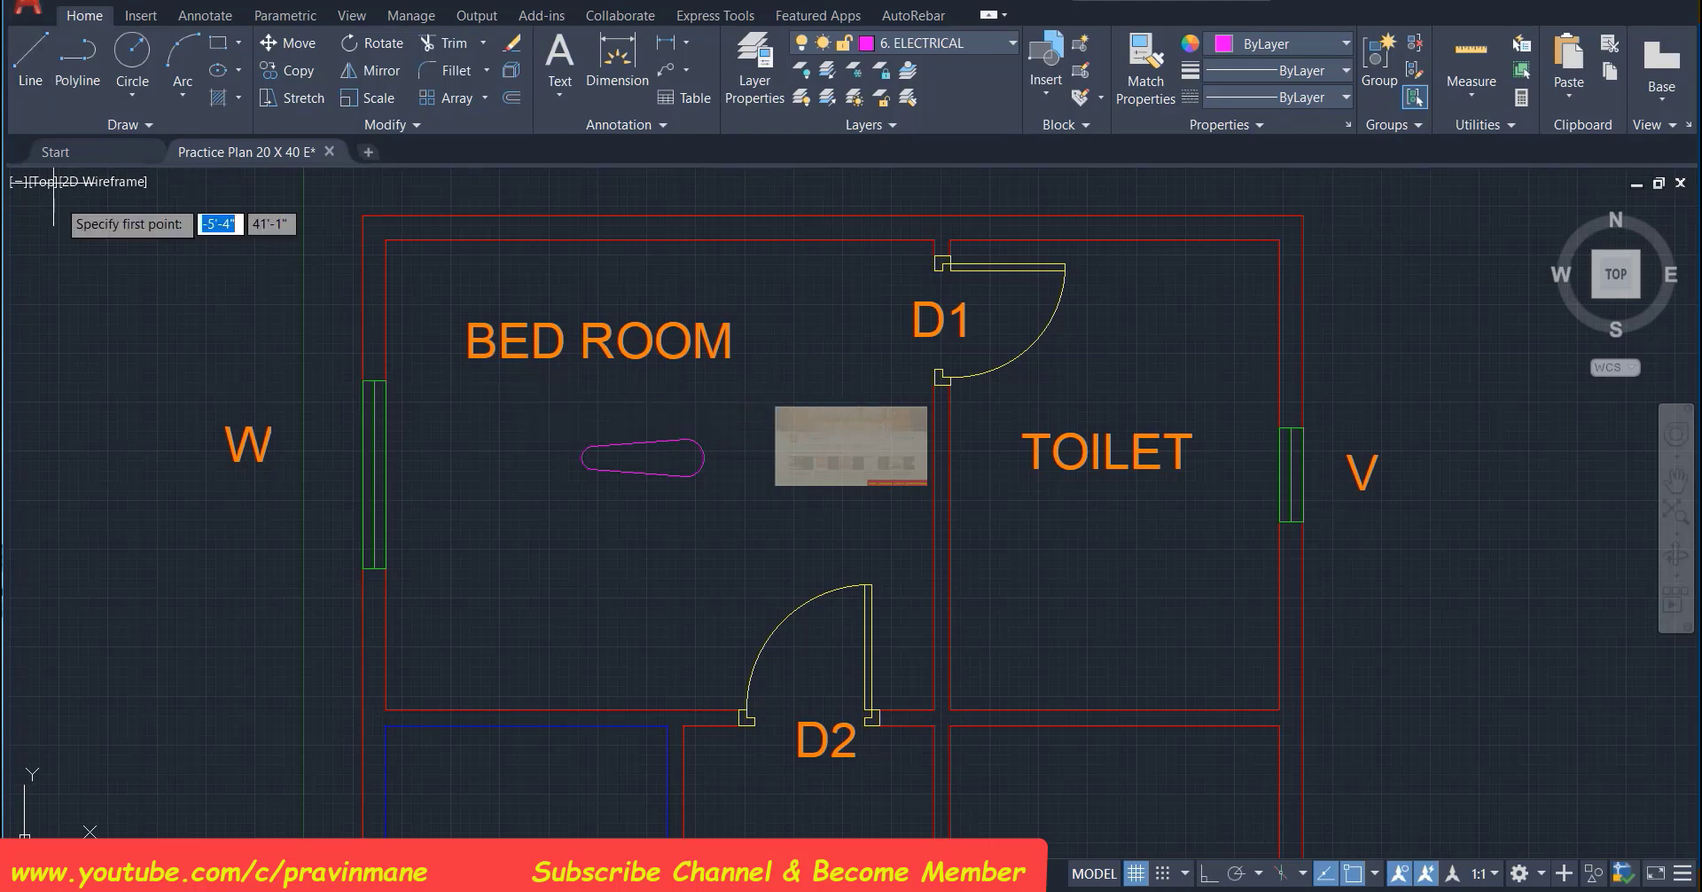
left_click(581, 457)
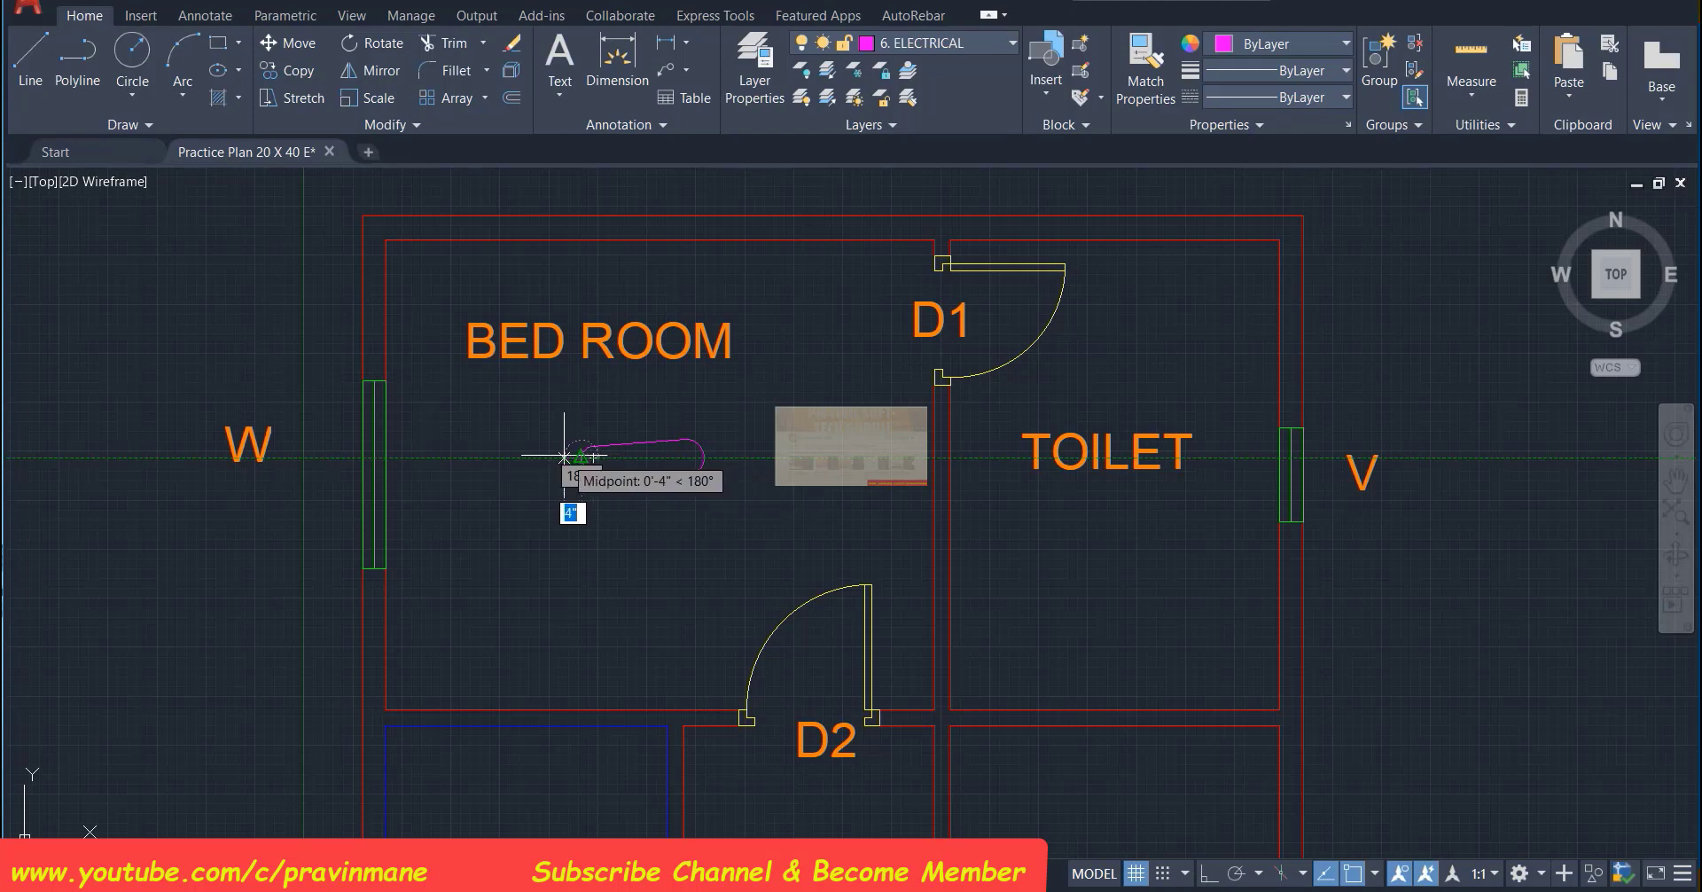
type("3")
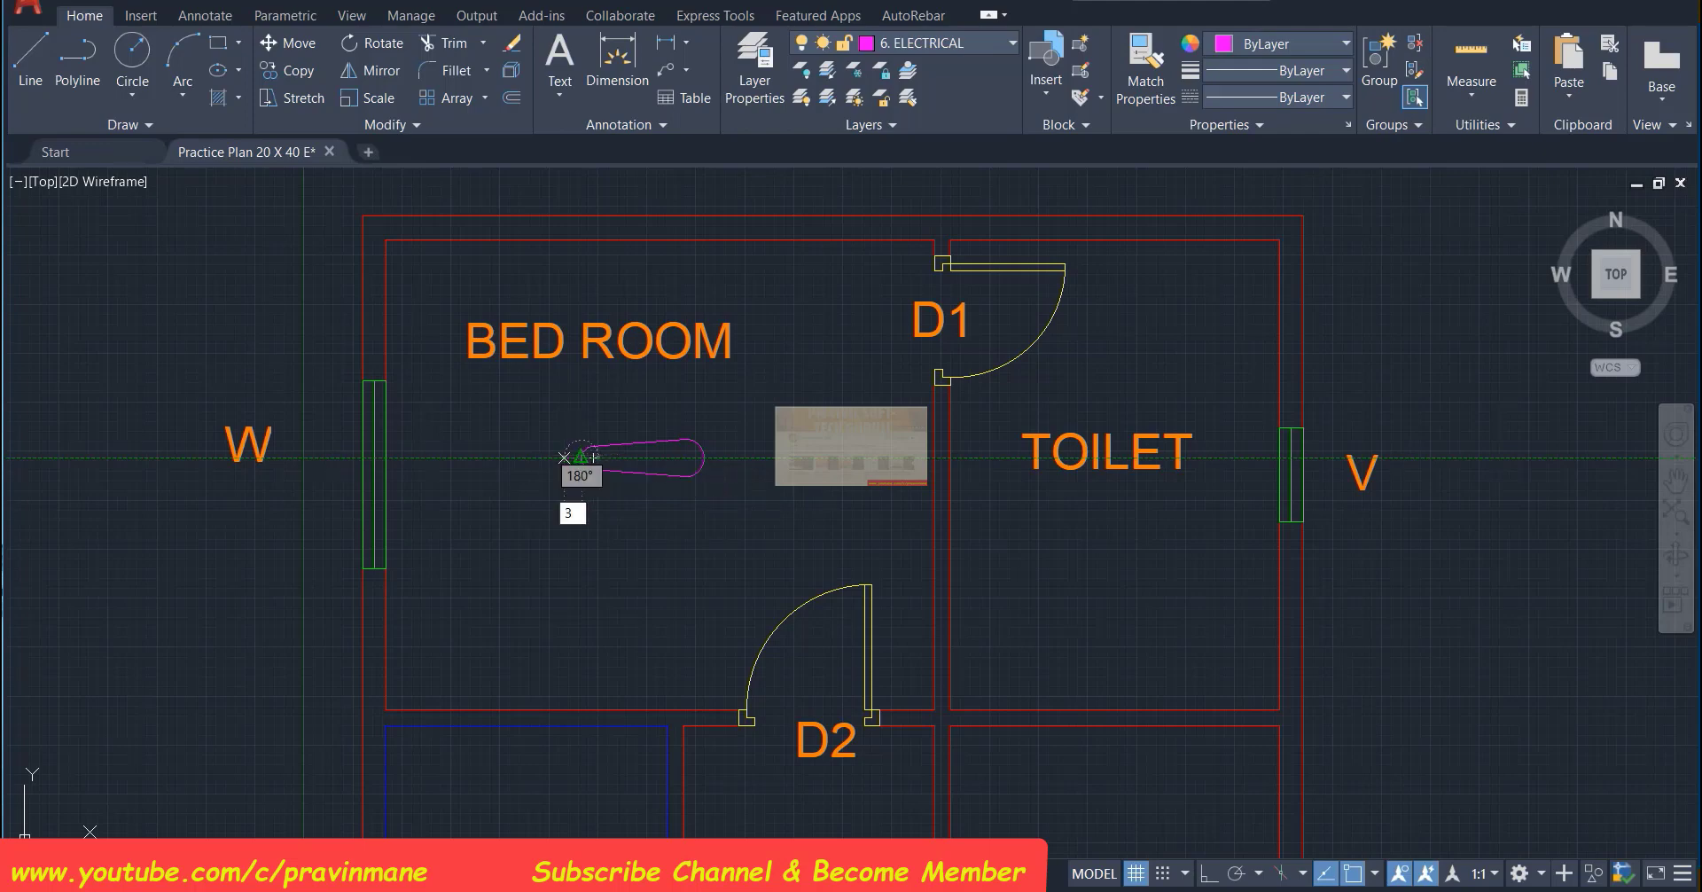
key("Return")
key("Escape")
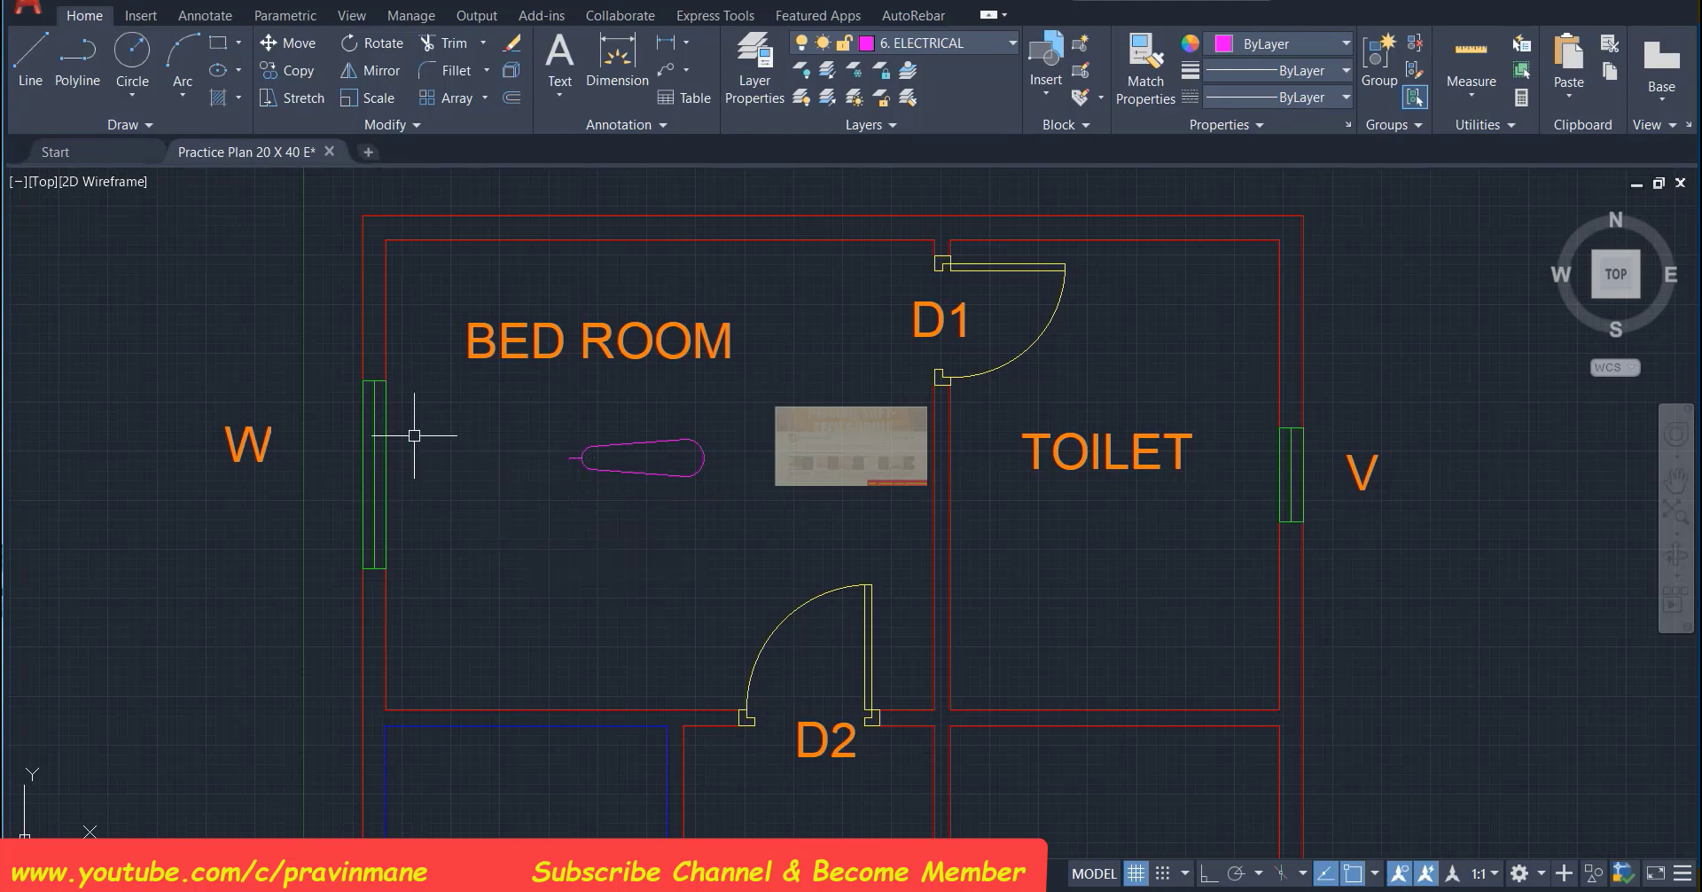
Try placing a circle on the free end of the 3" line, and delete that line
left_click(132, 53)
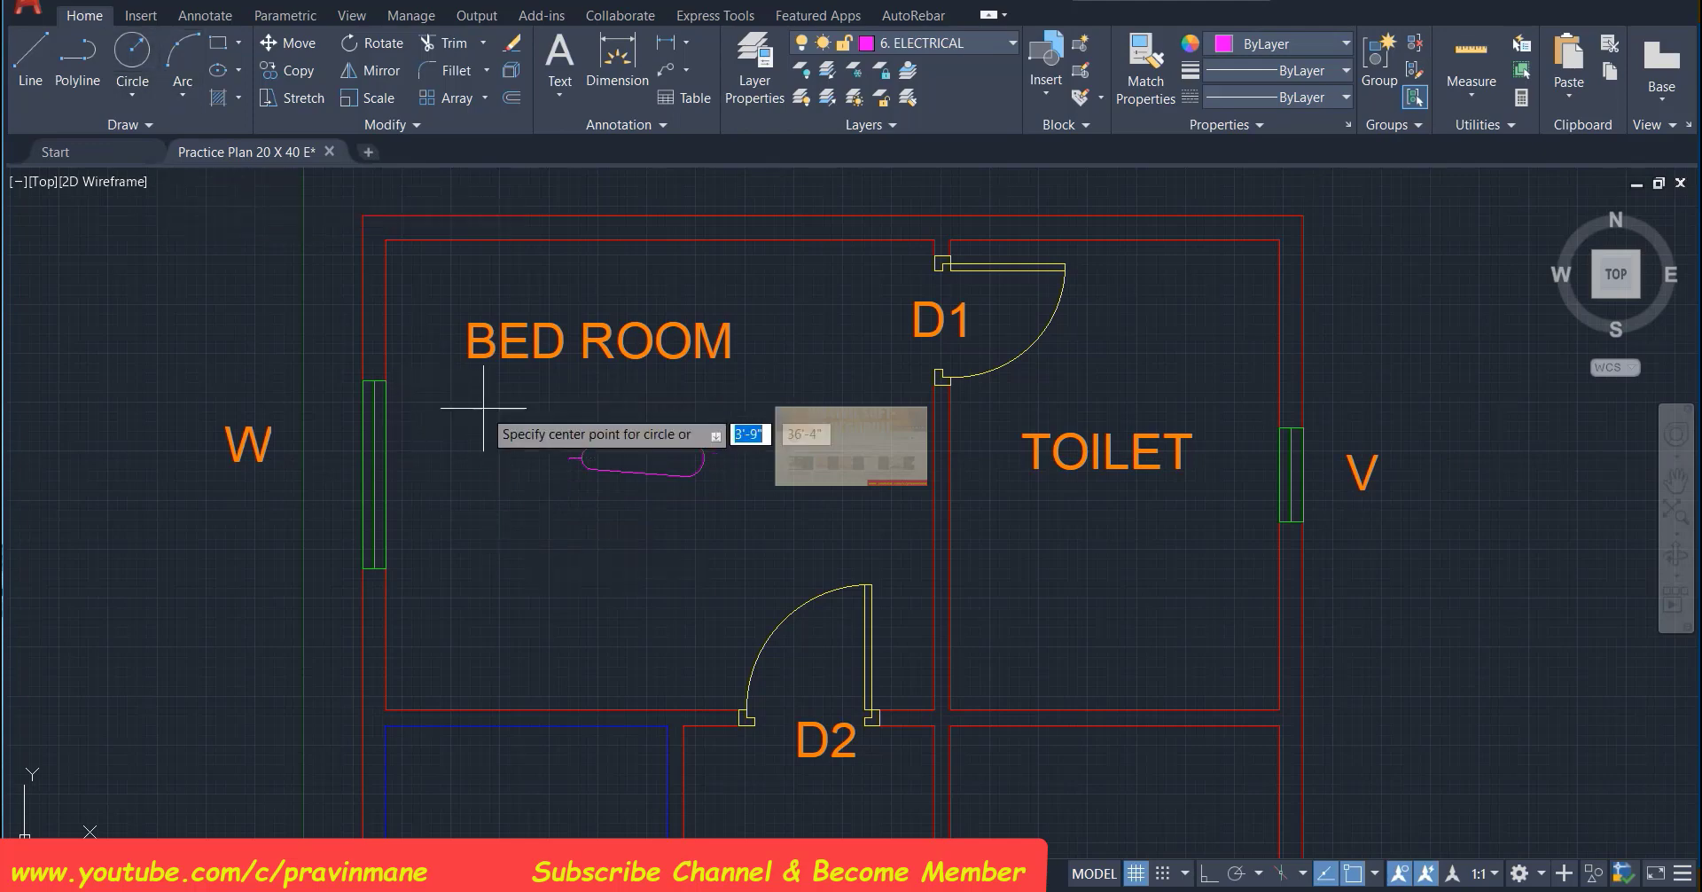
left_click(569, 457)
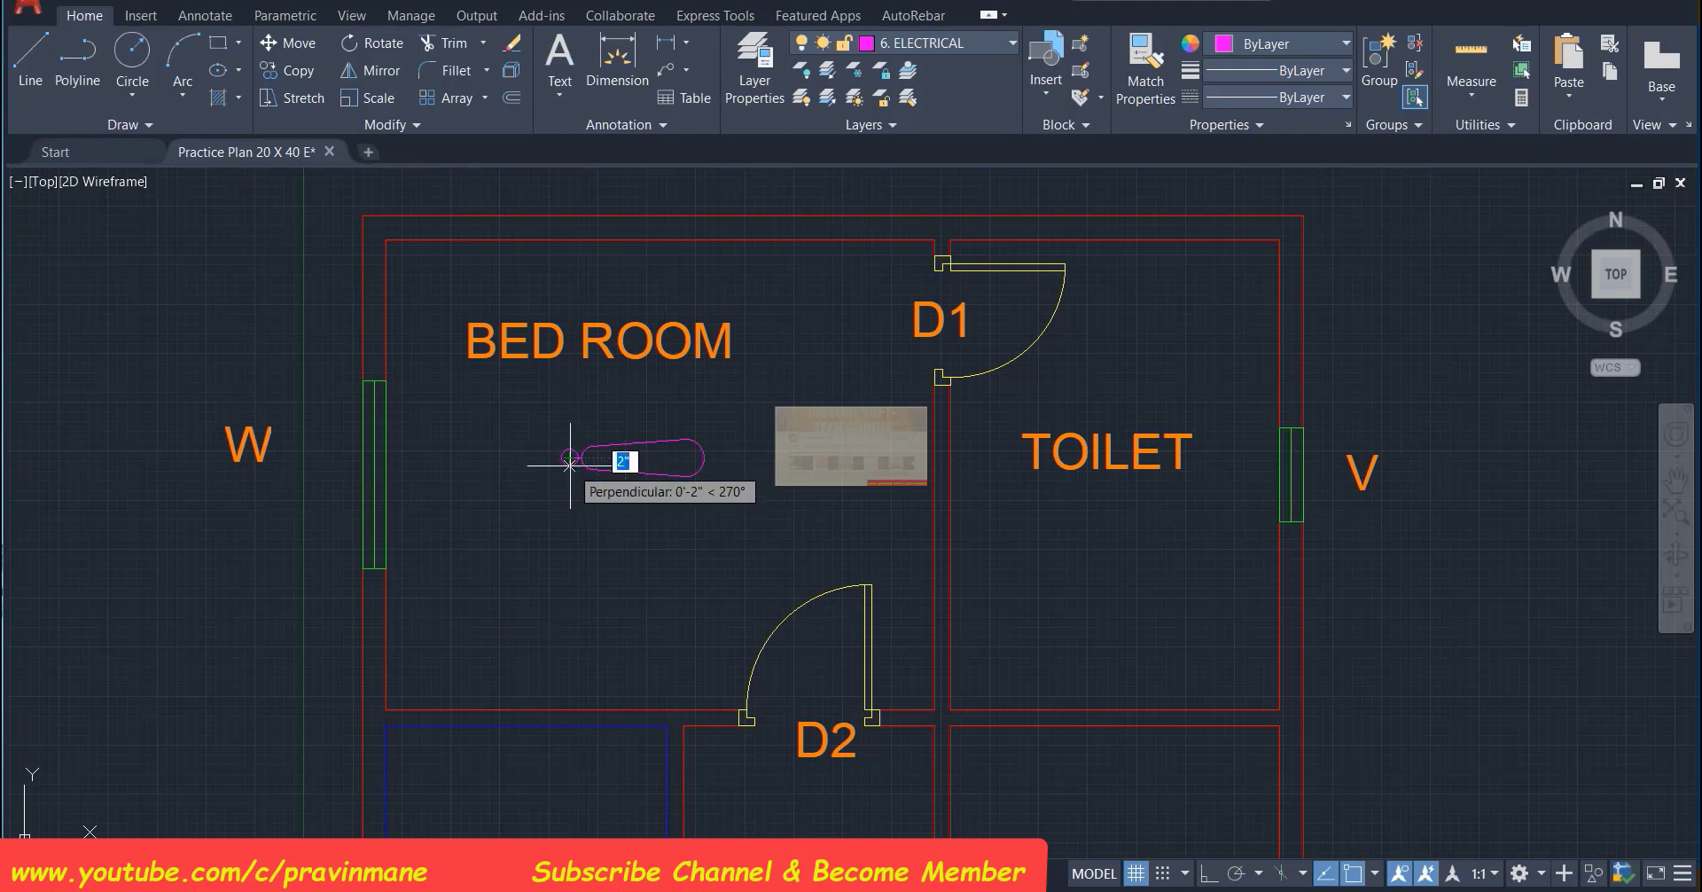
key("Escape")
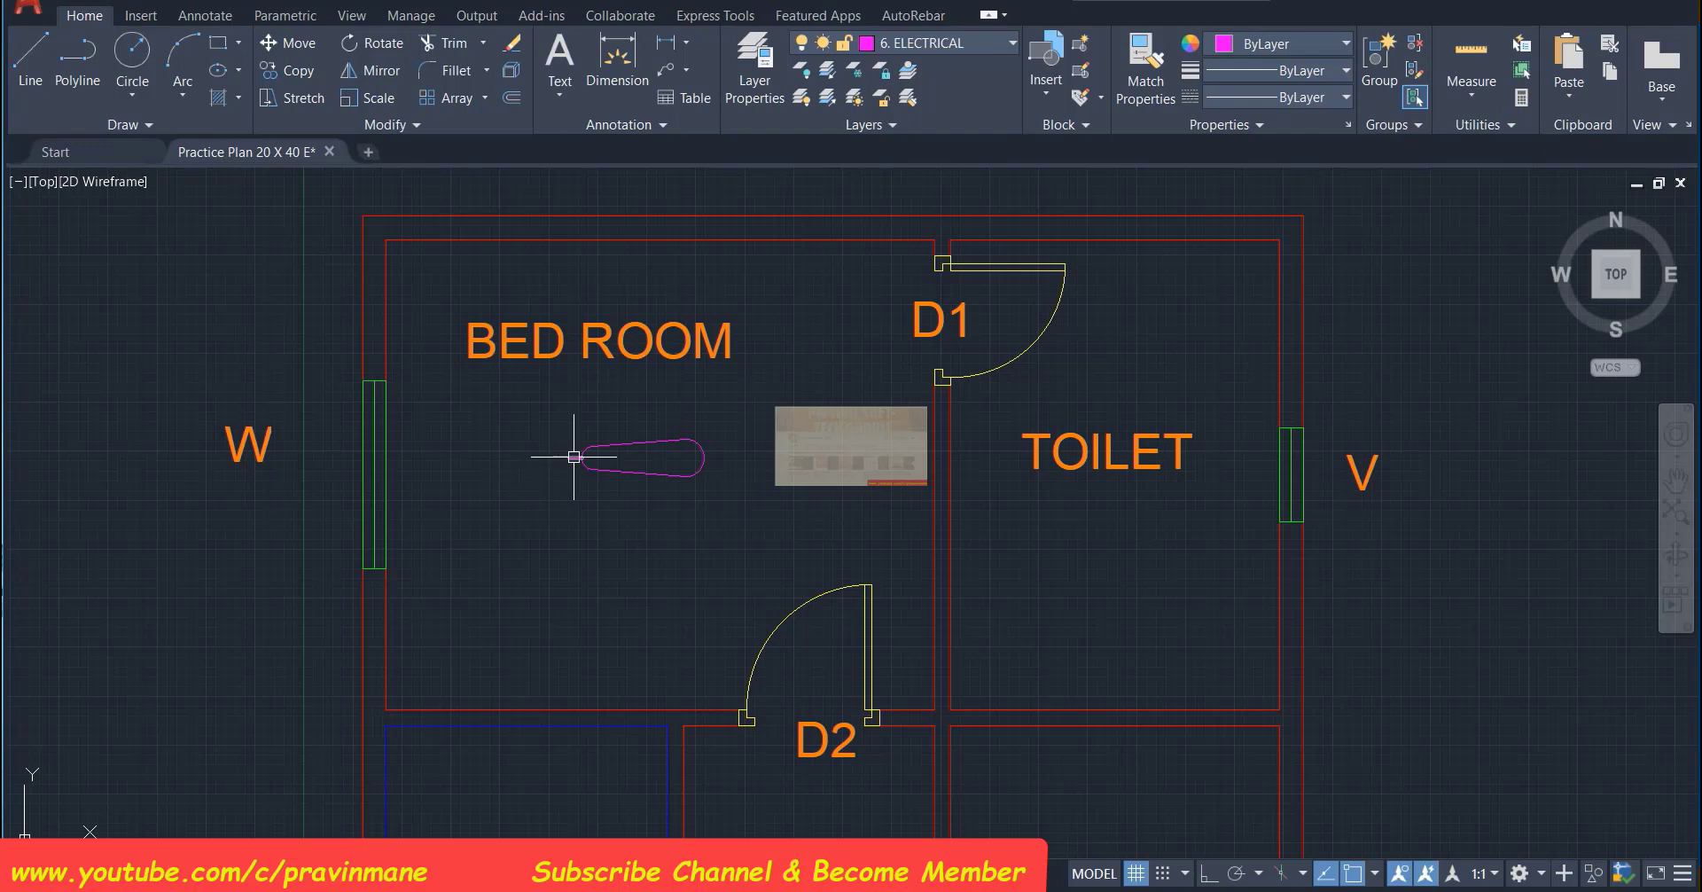
left_click(574, 458)
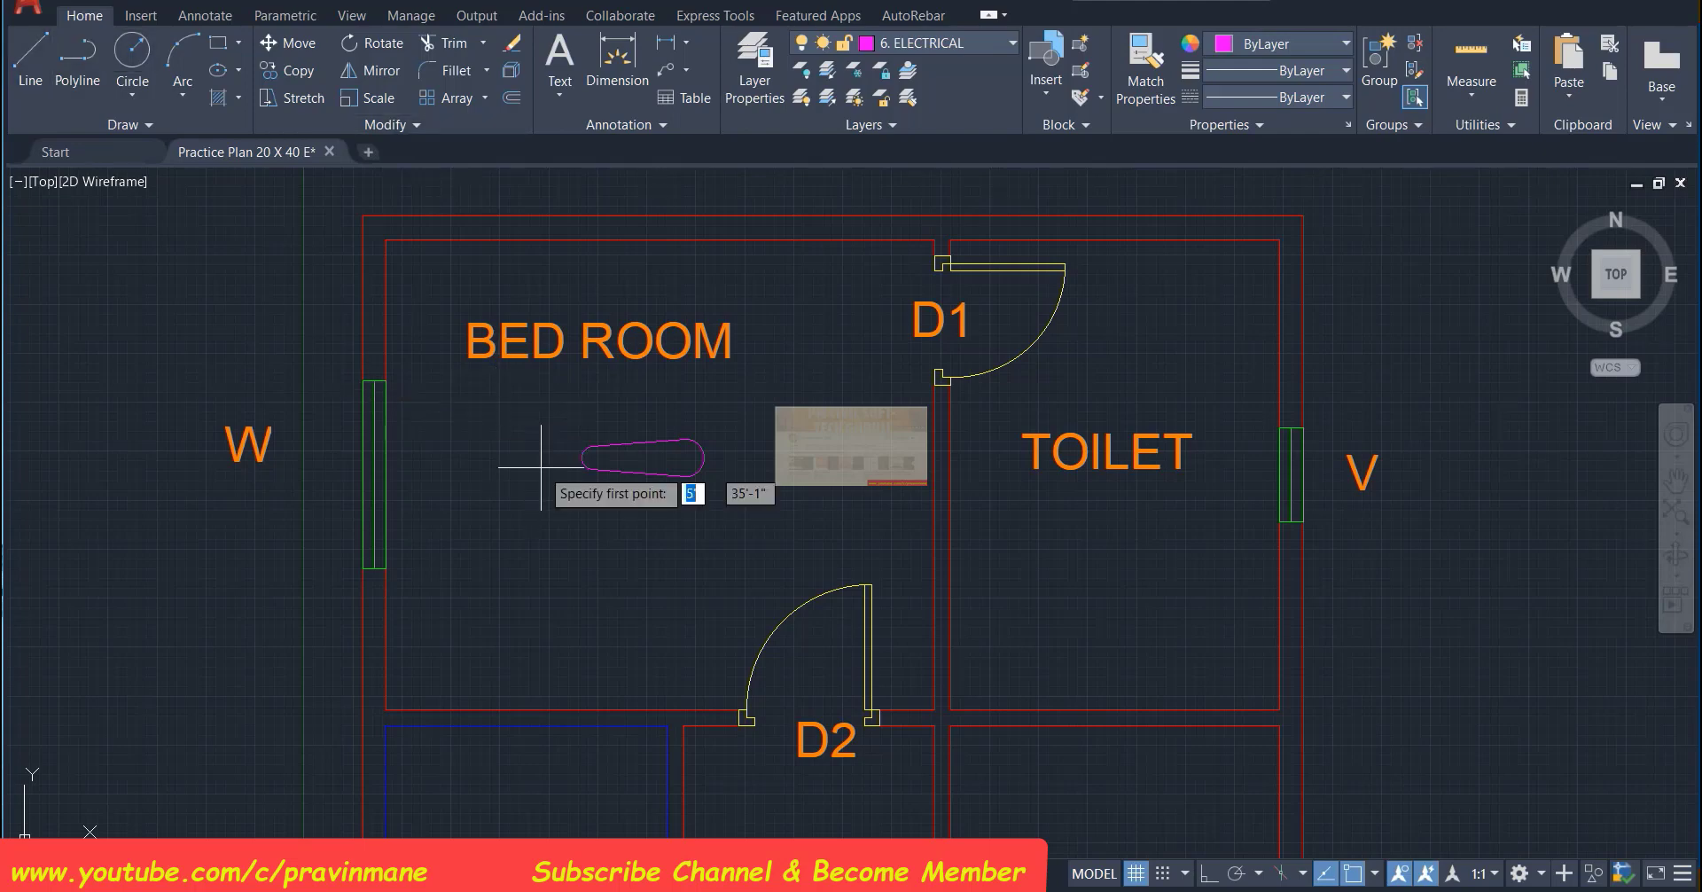
Draw a 6" line running west from the midpoint of the blade's small end arc
left_click(582, 458)
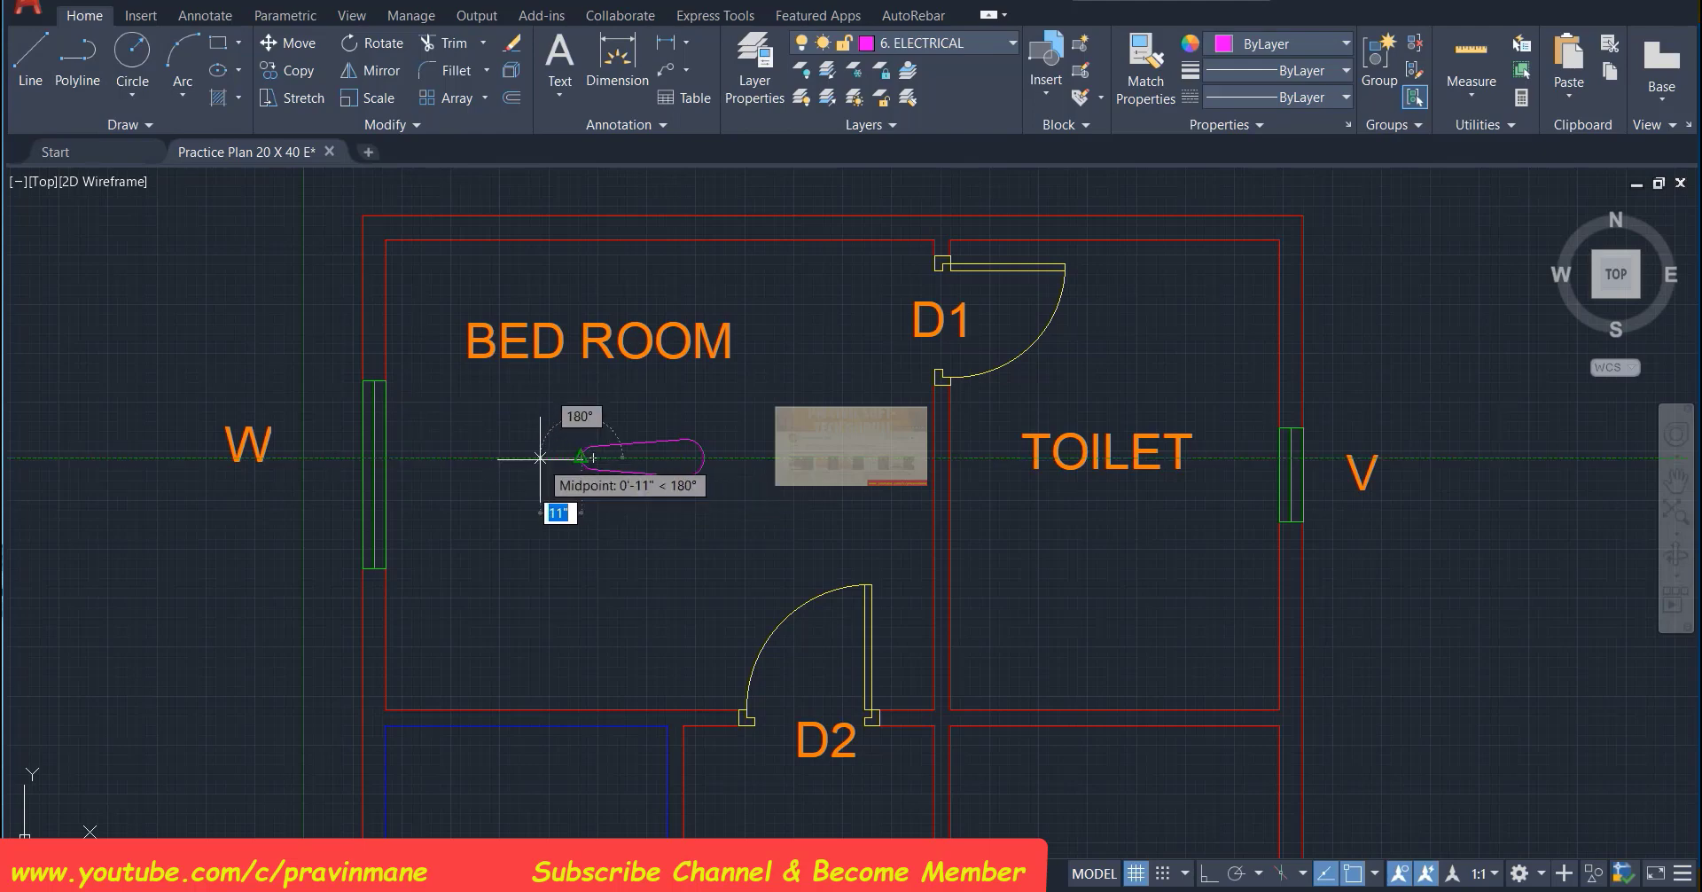
type("6")
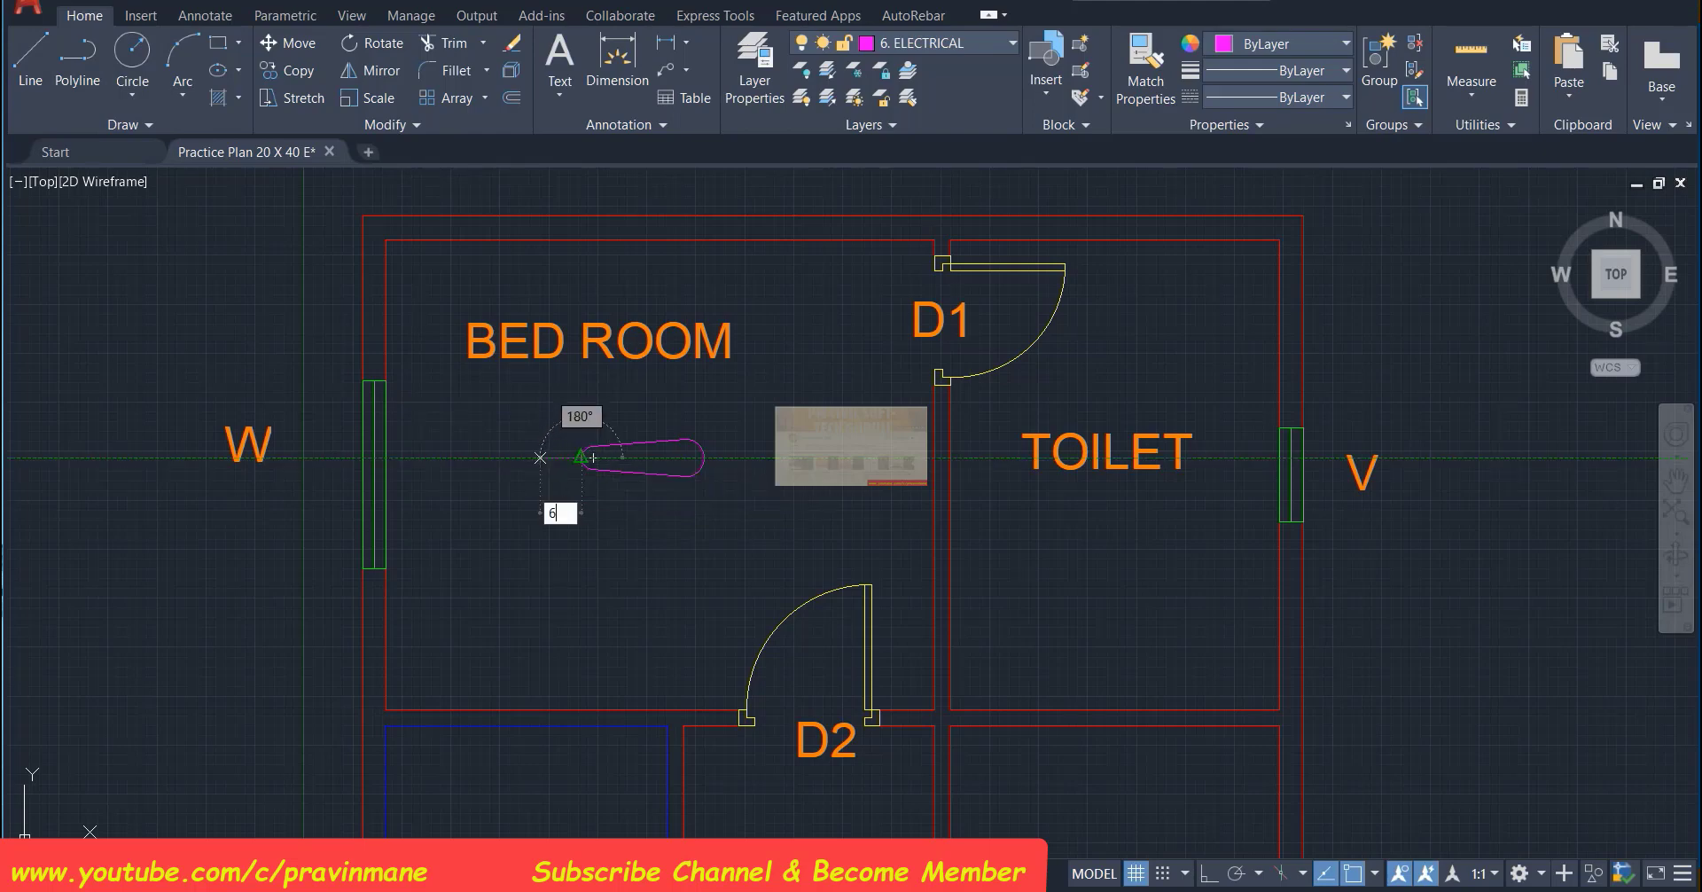
key("Return")
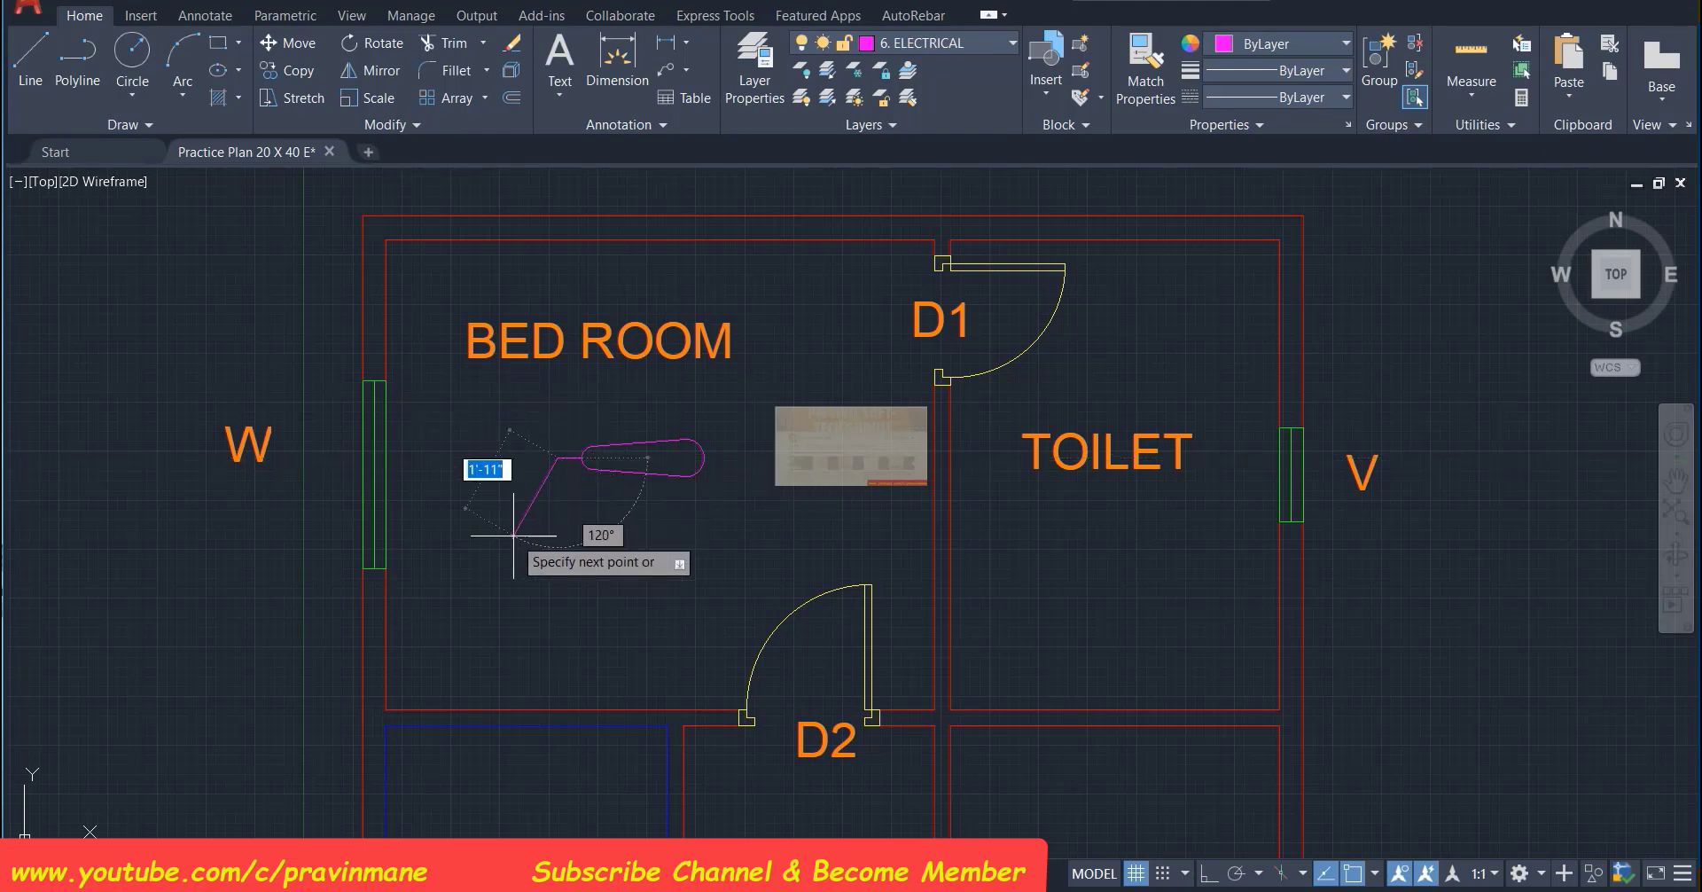
key("Escape")
Draw a circle with a 3" radius centred on the 6" line's west end and trim the line inside it
left_click(132, 53)
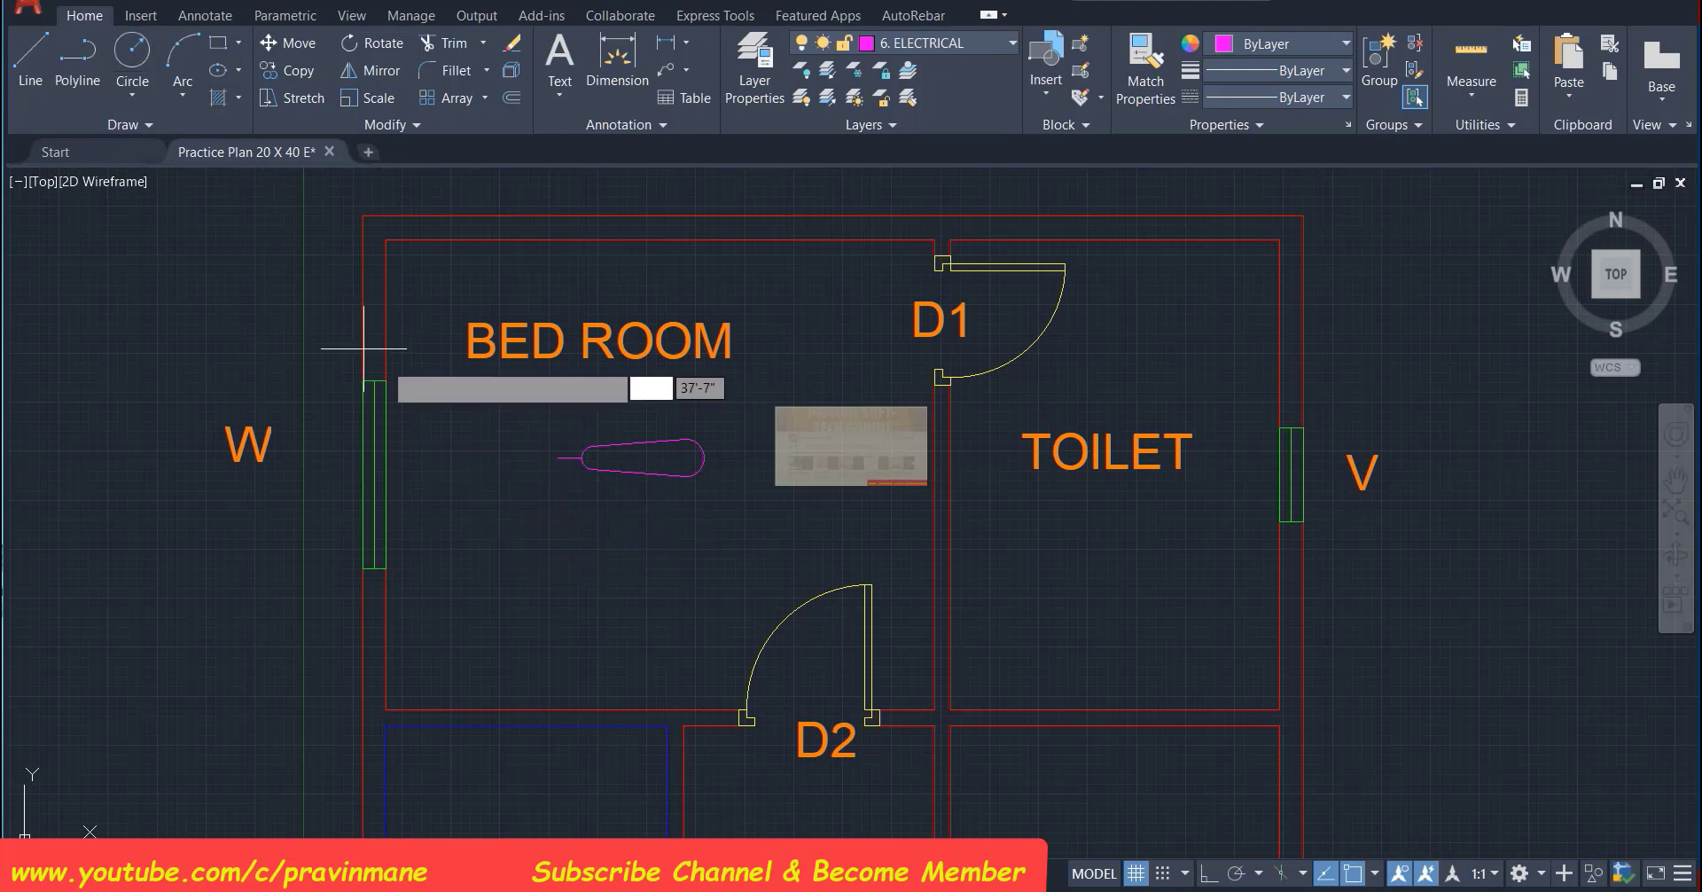
left_click(556, 457)
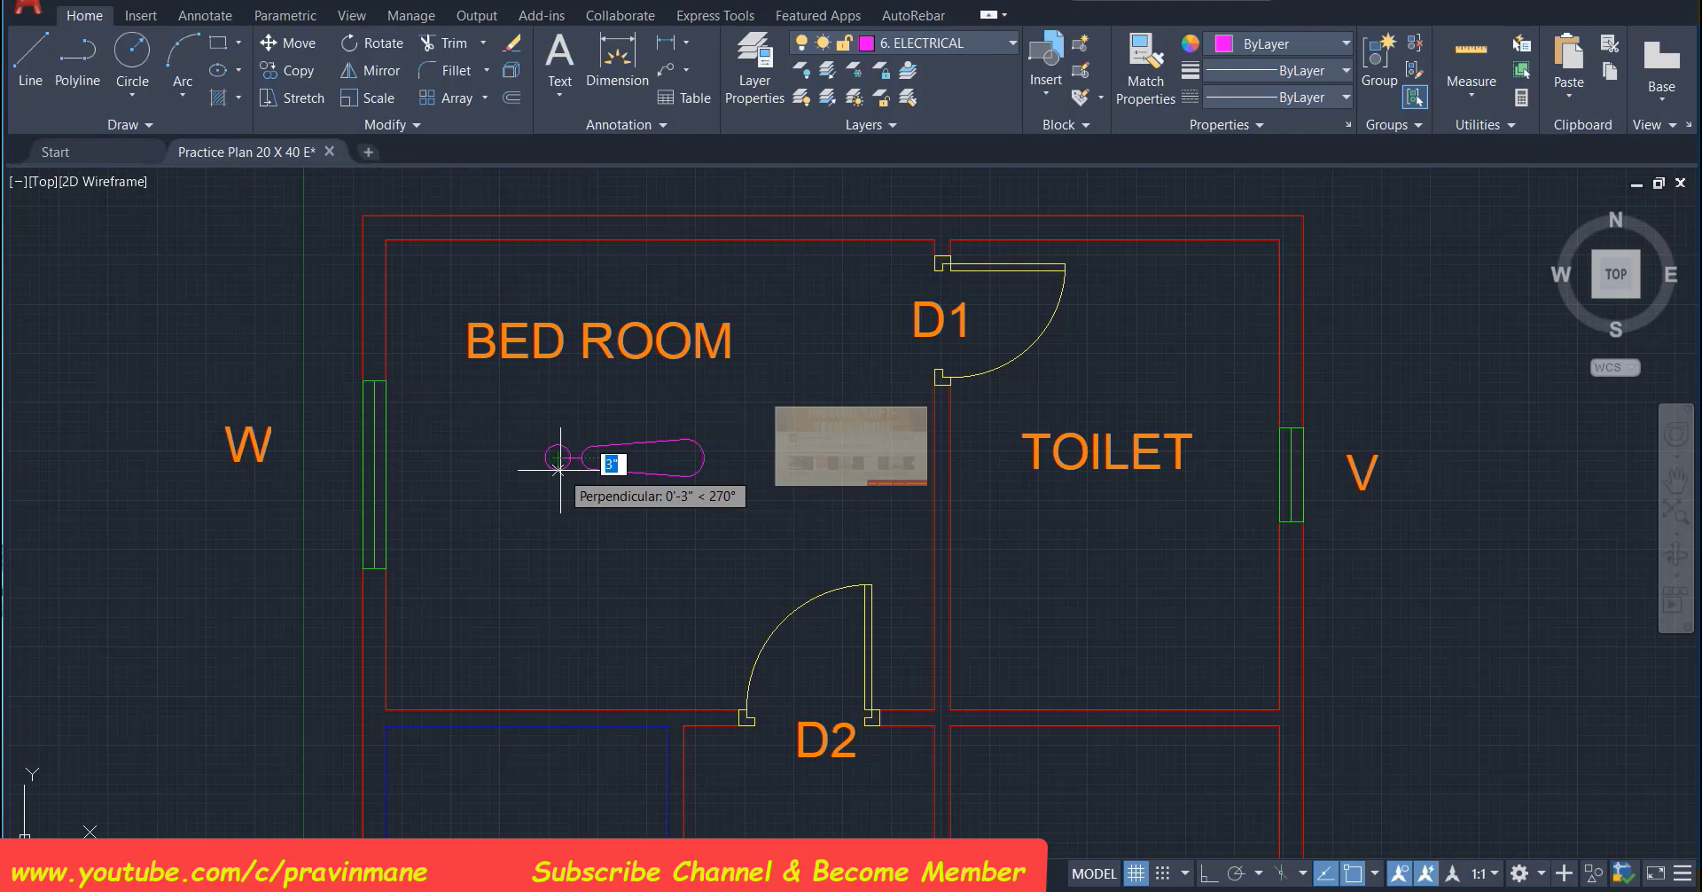
left_click(559, 469)
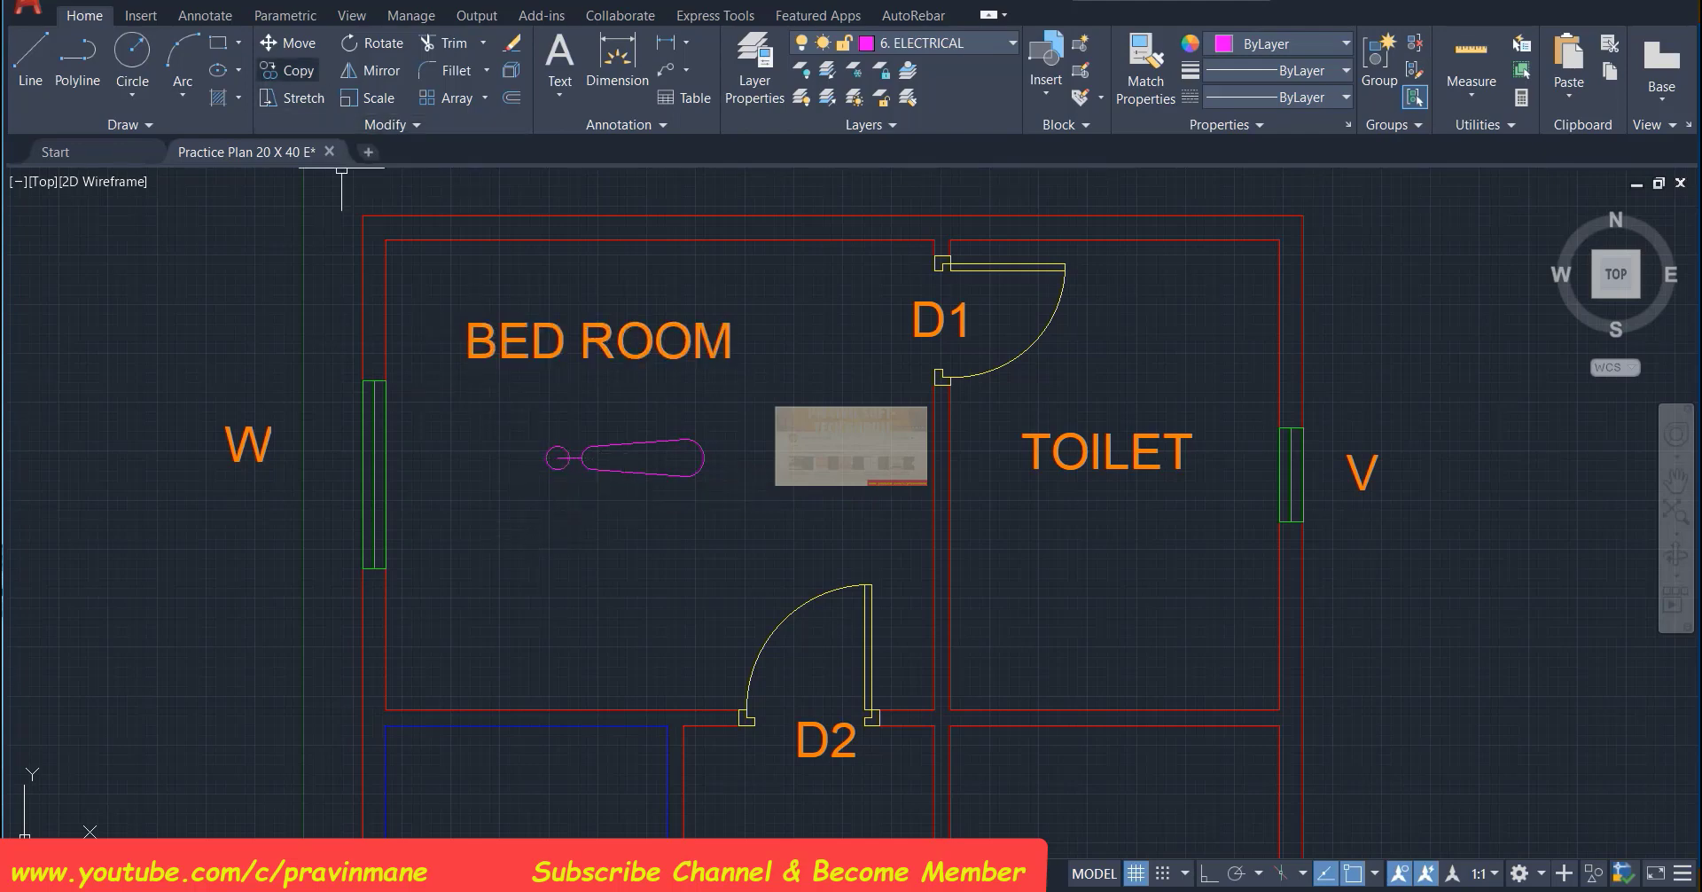
left_click(441, 42)
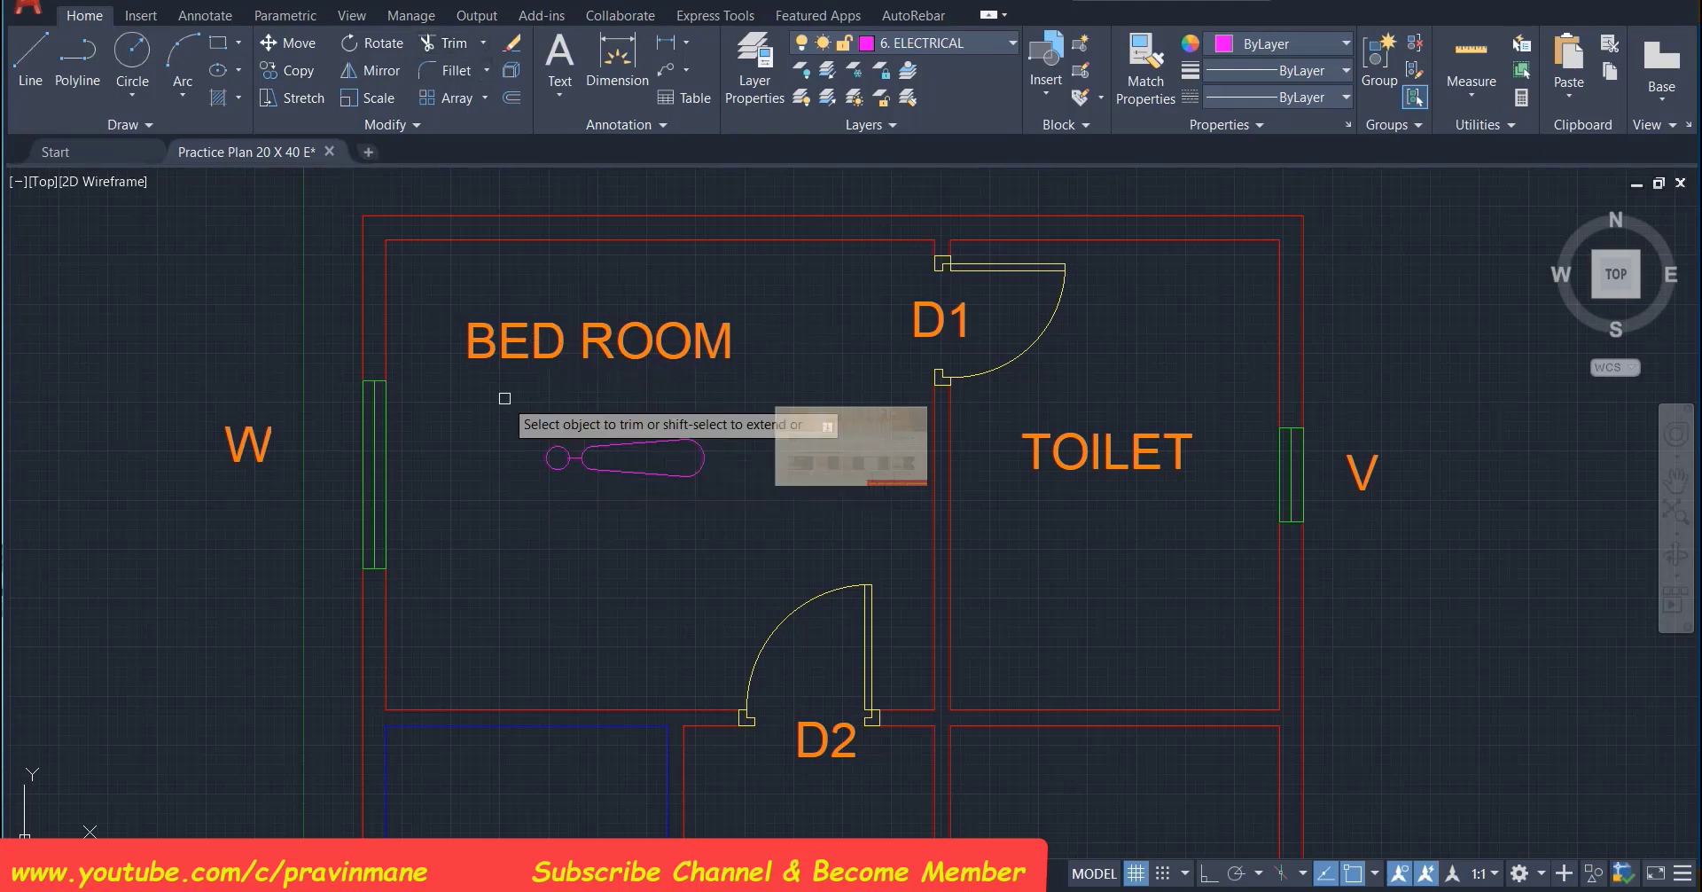
key("Escape")
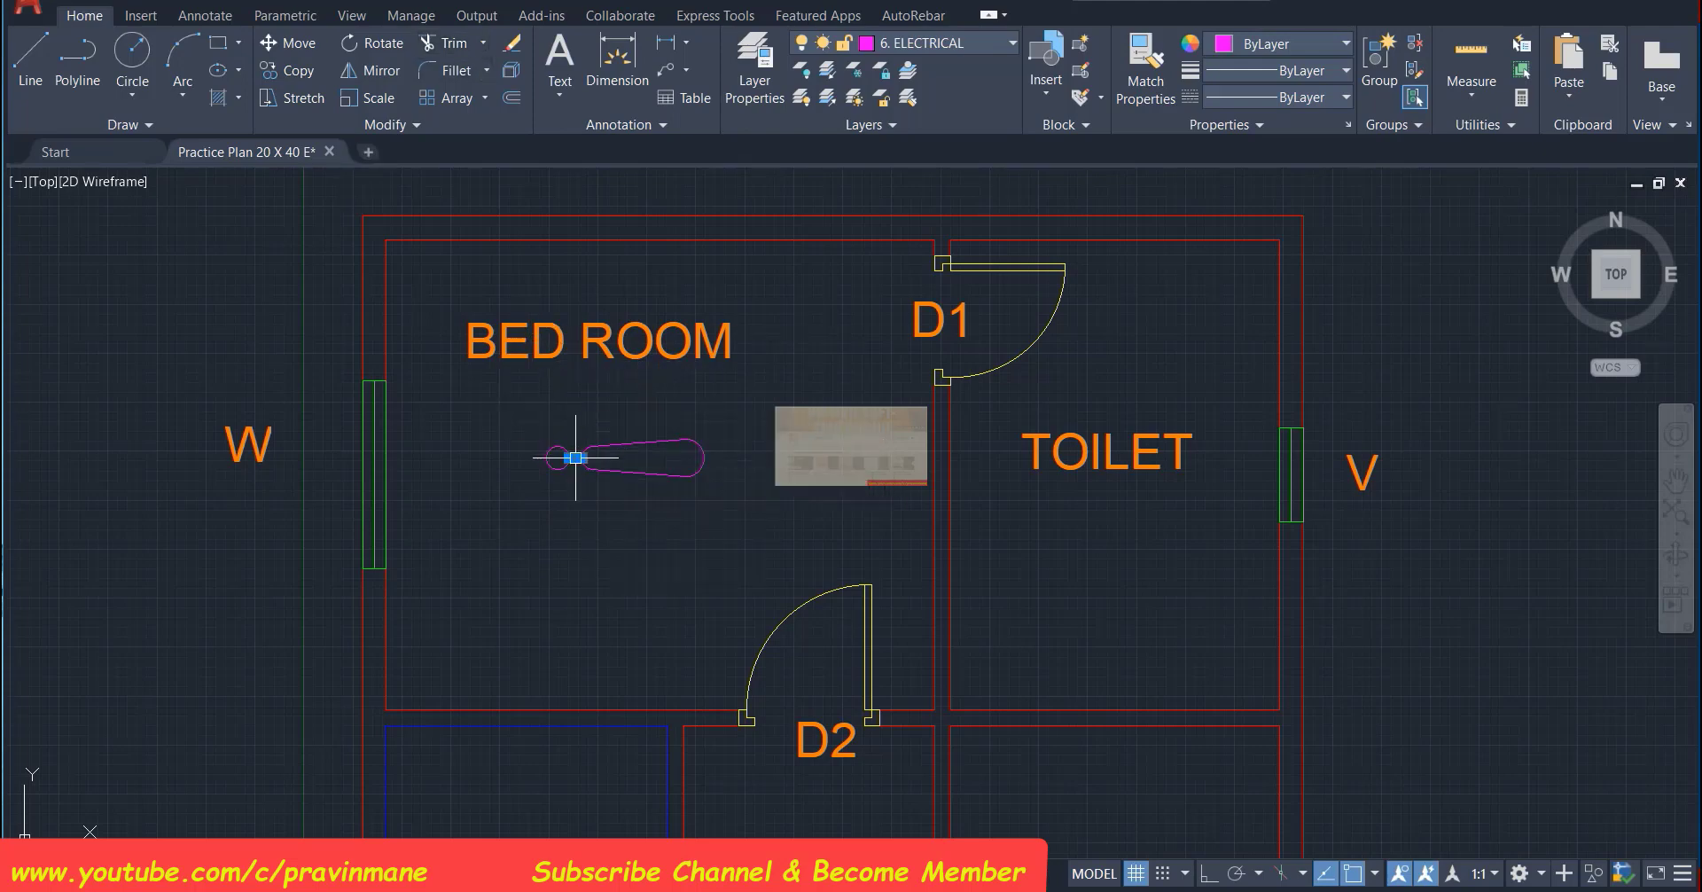
Create a polar array of the fan blade and its connecting line around the hub circle's centre, with 4 items filling 360 degrees
left_click(608, 449)
left_click(627, 444)
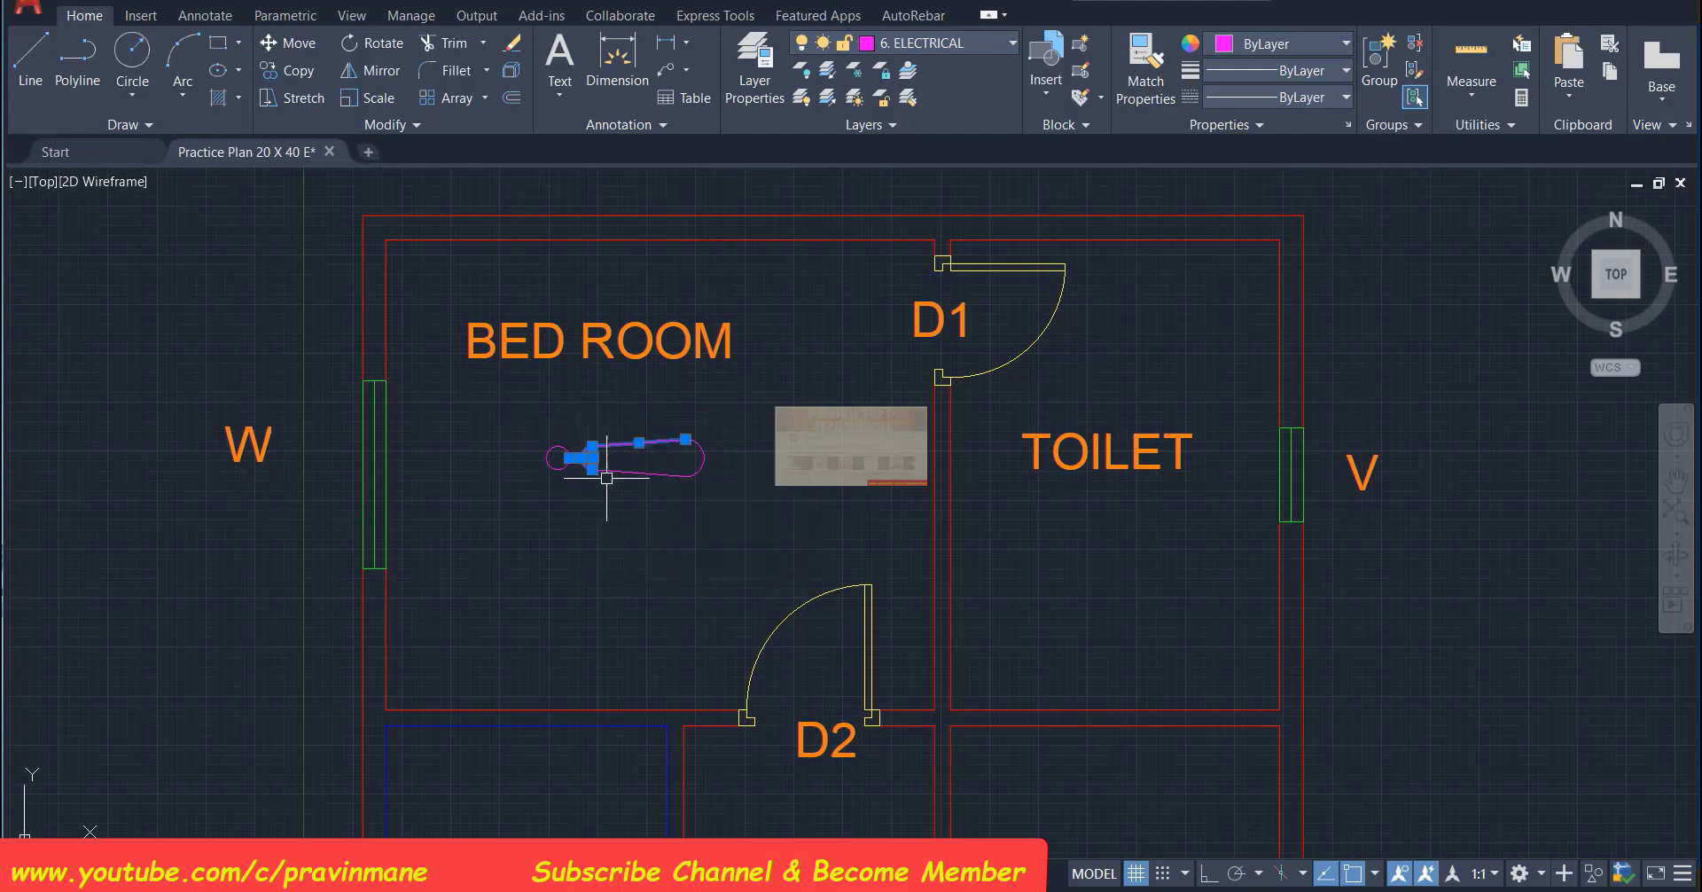
left_click(621, 471)
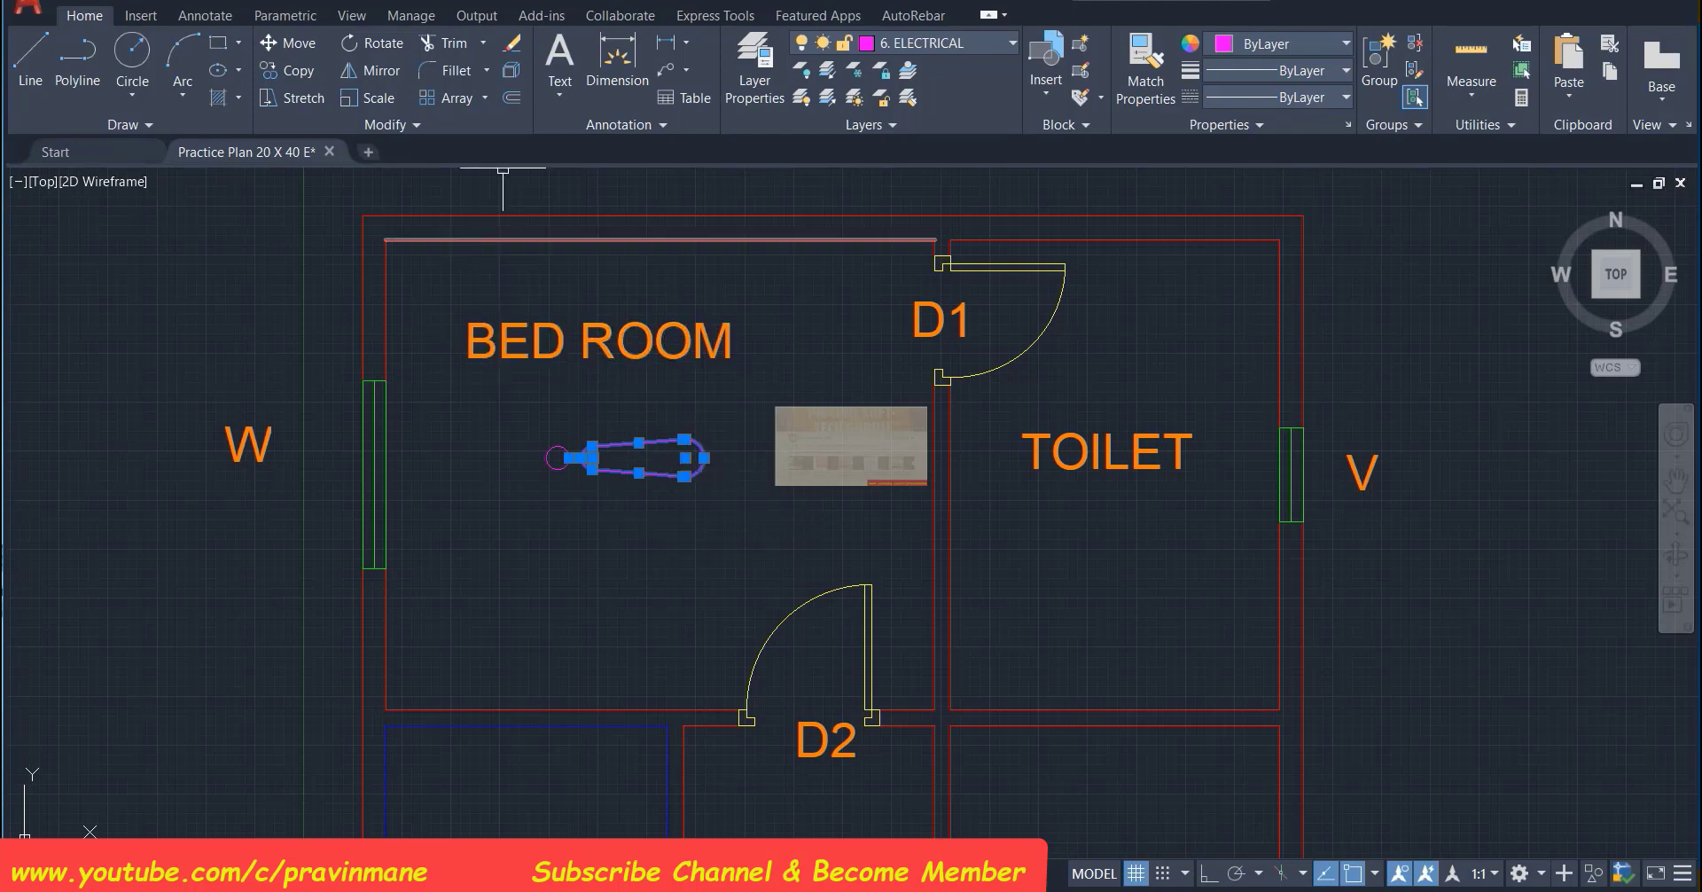
left_click(484, 97)
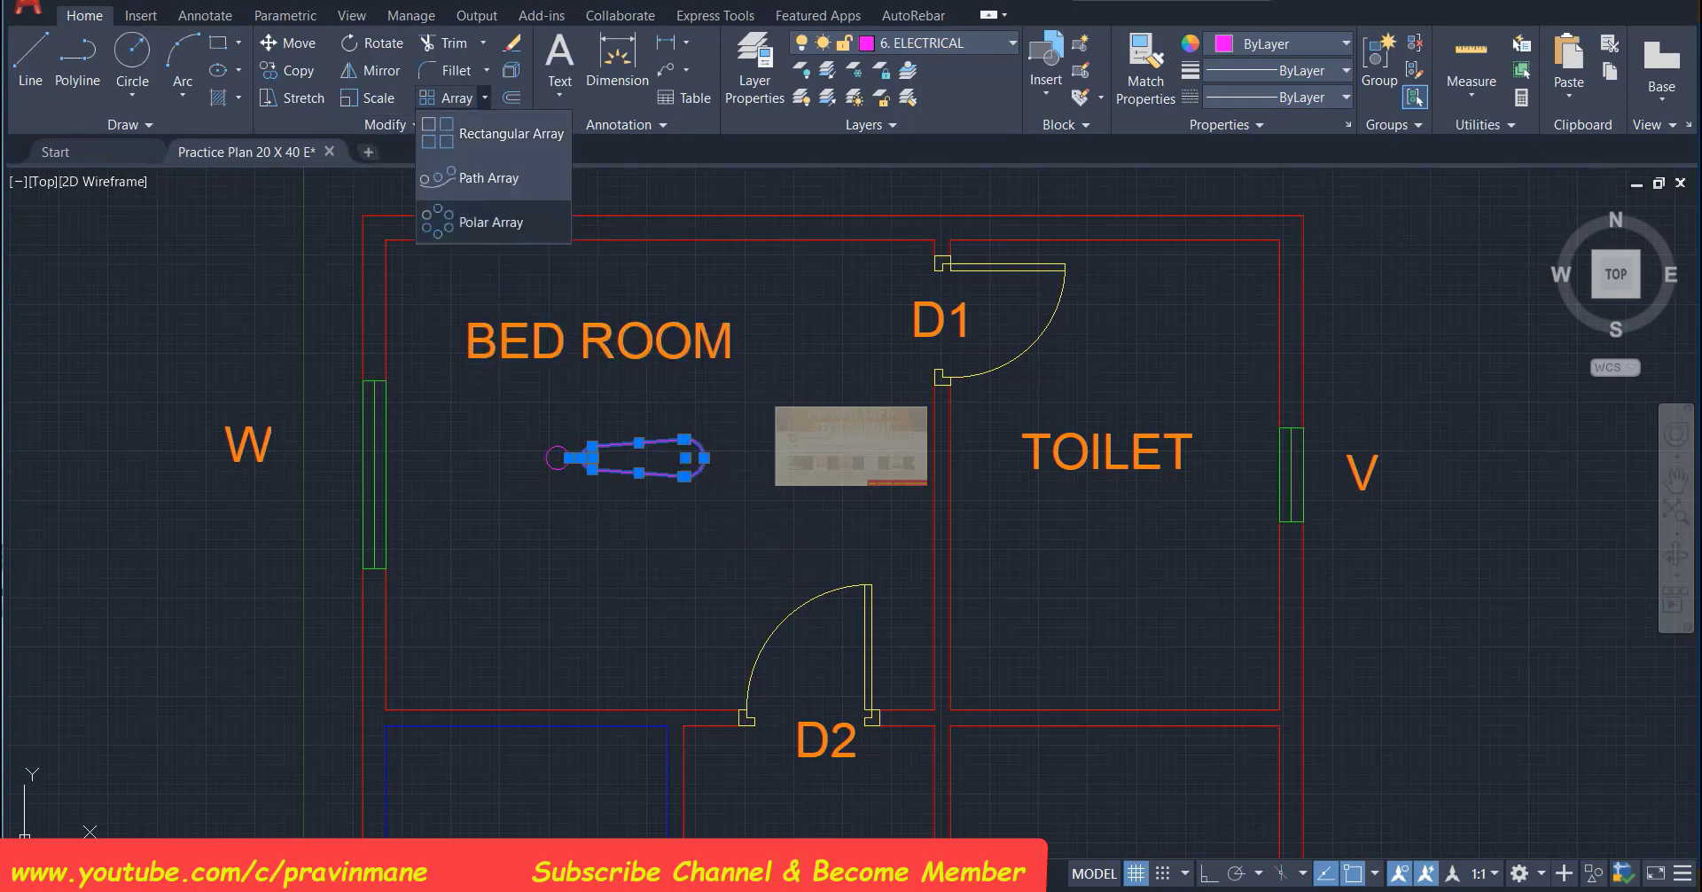
left_click(491, 222)
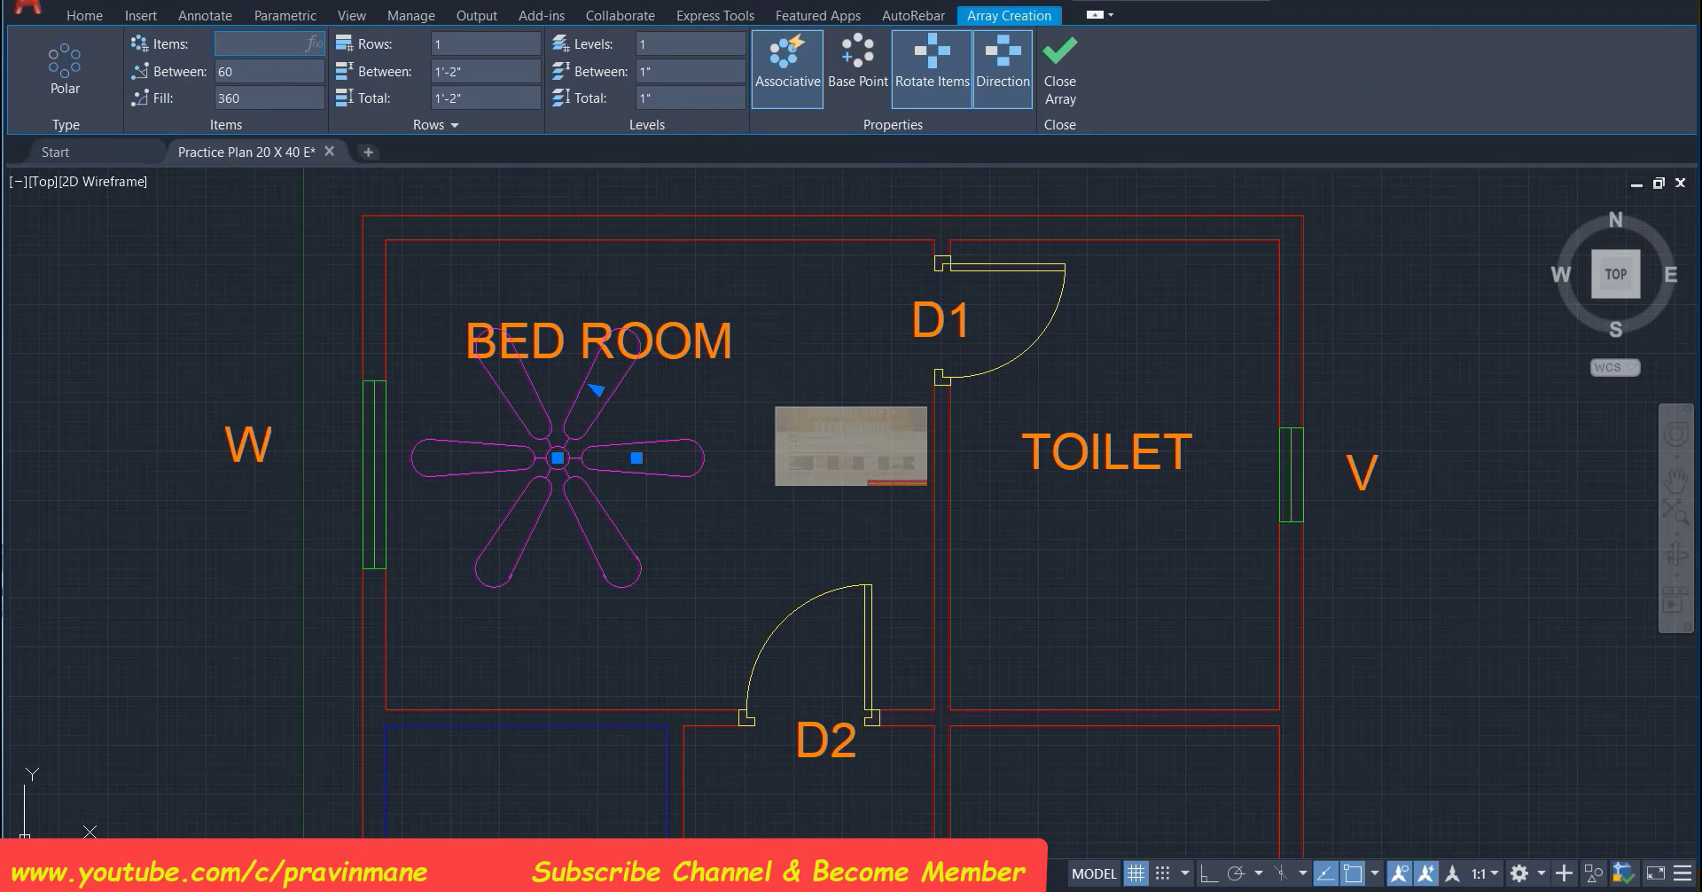
key("Return")
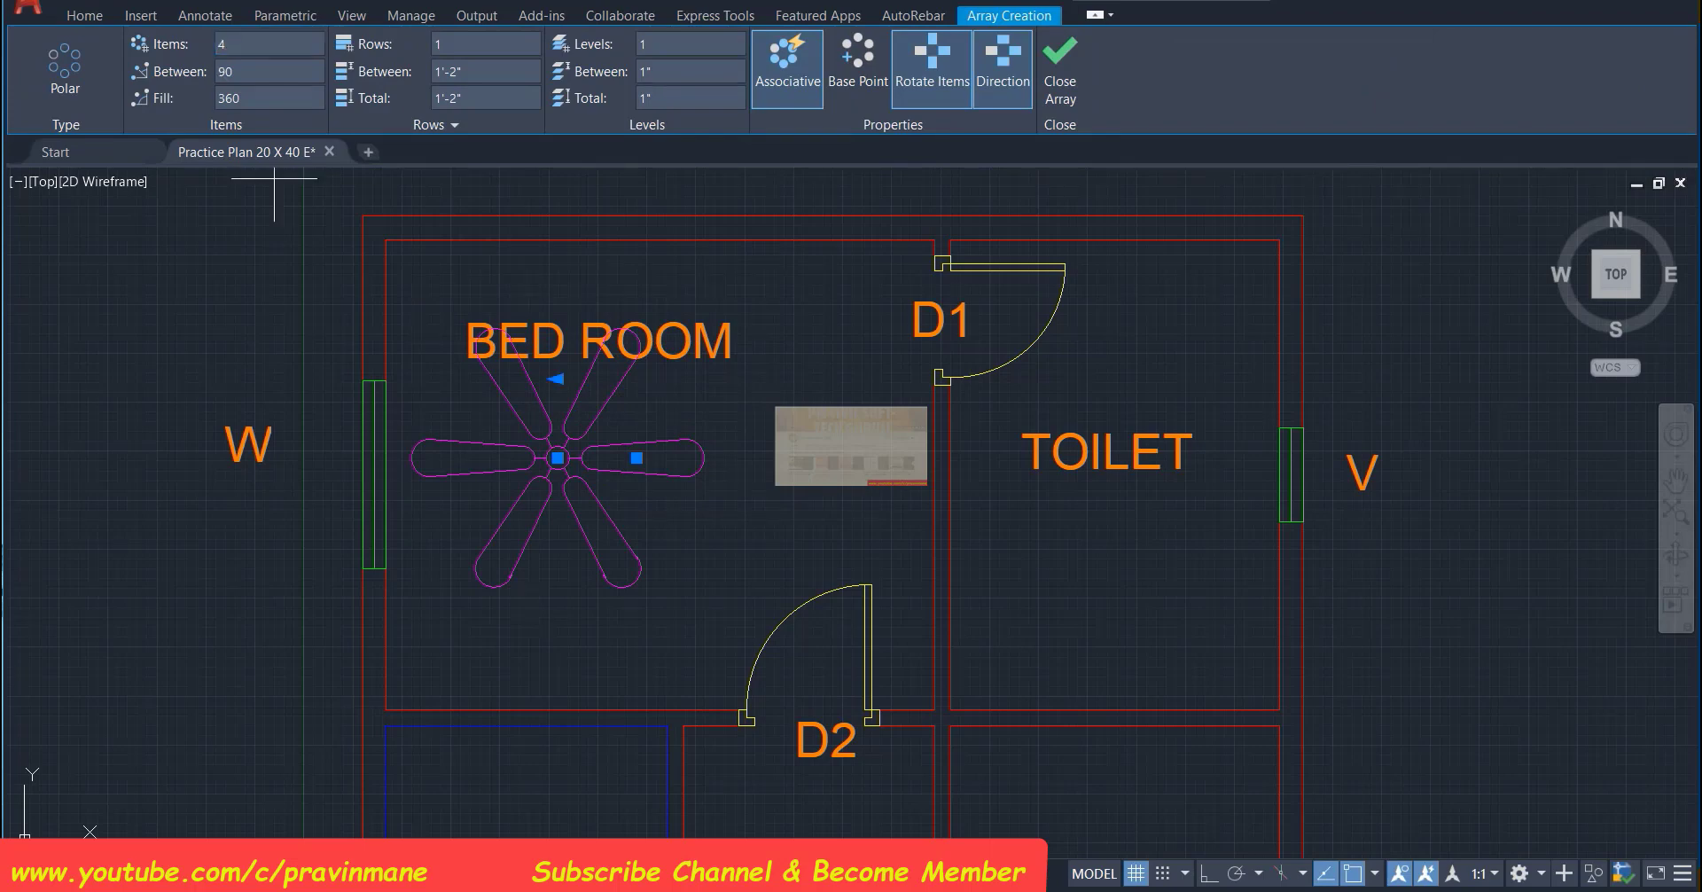
key("Return")
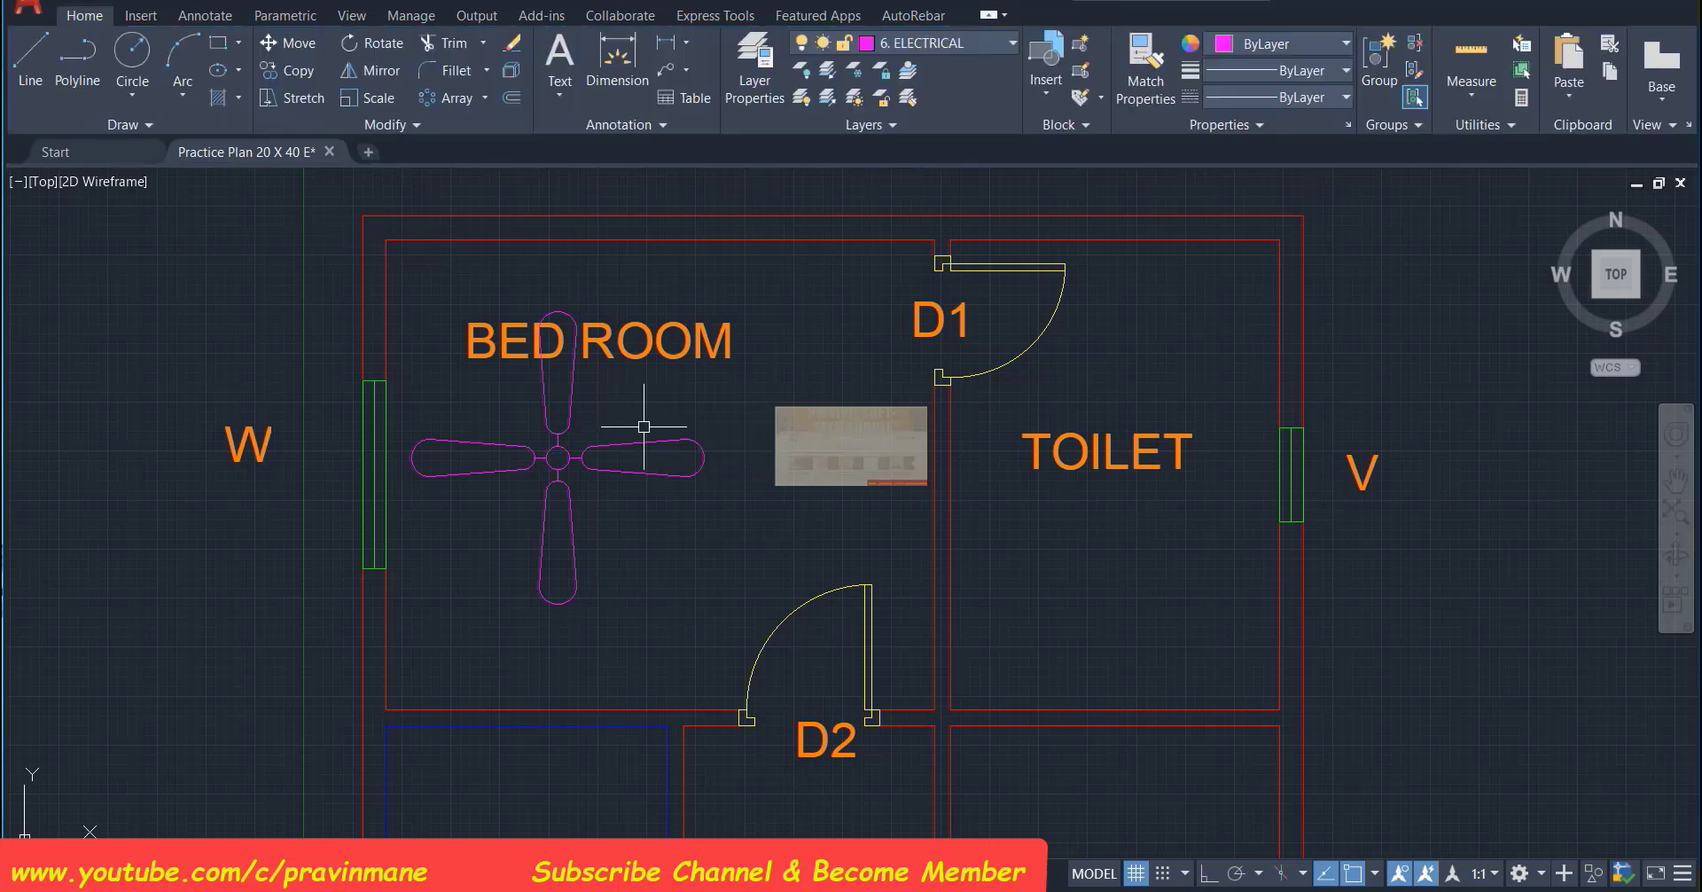
Scale the whole four-blade fan down to about half its size, using the hub centre as base point
left_click(406, 293)
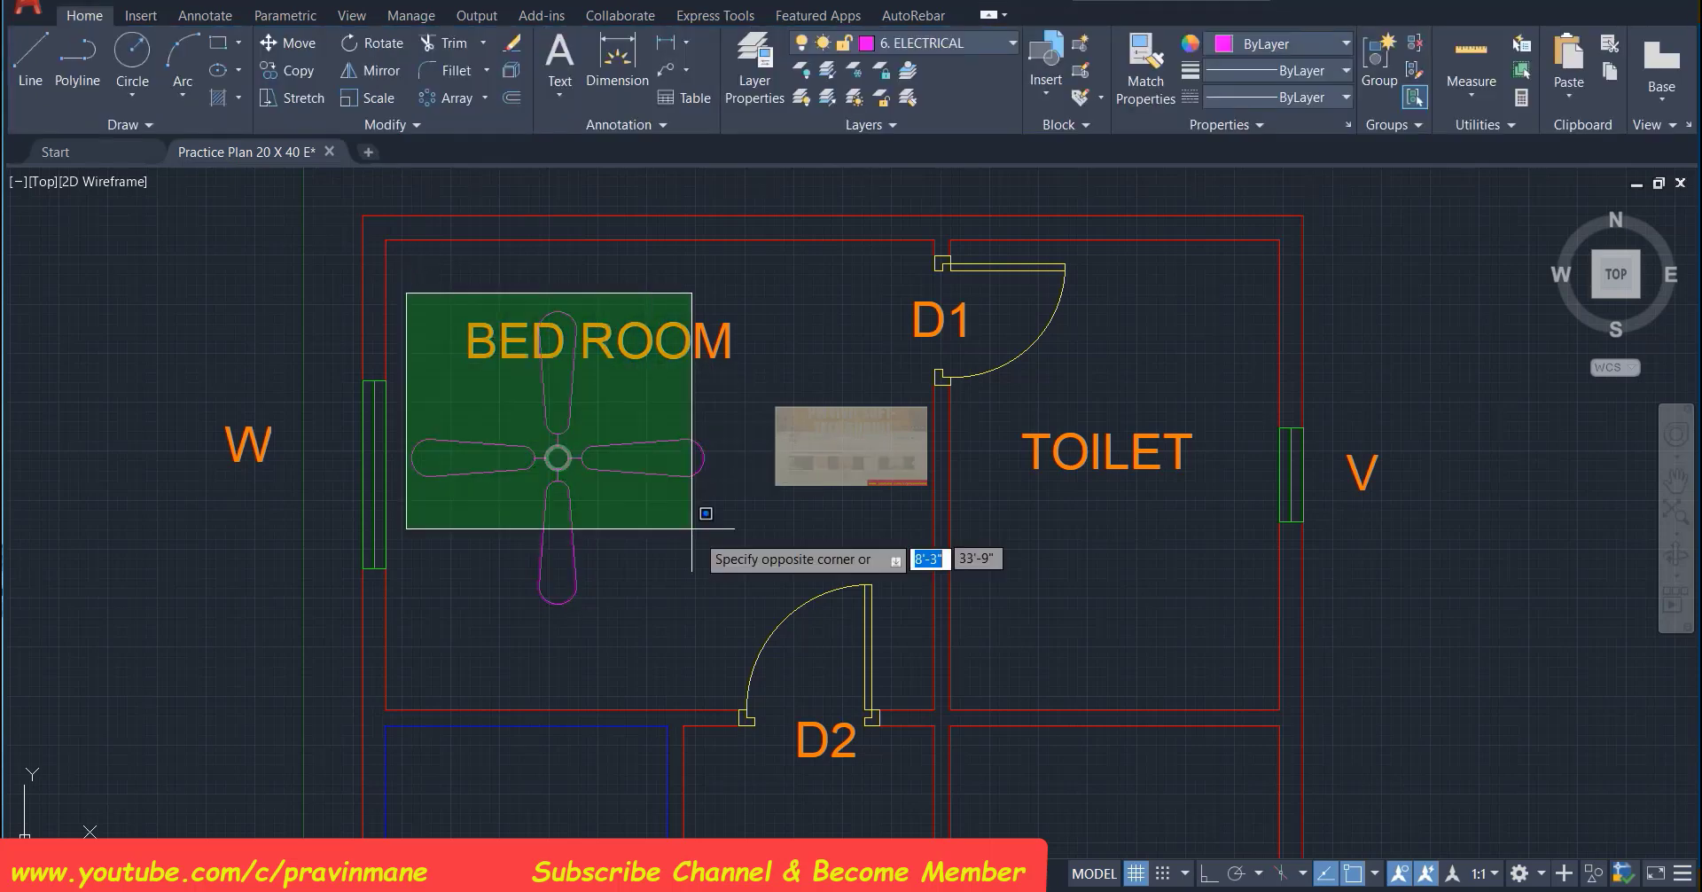
left_click(724, 633)
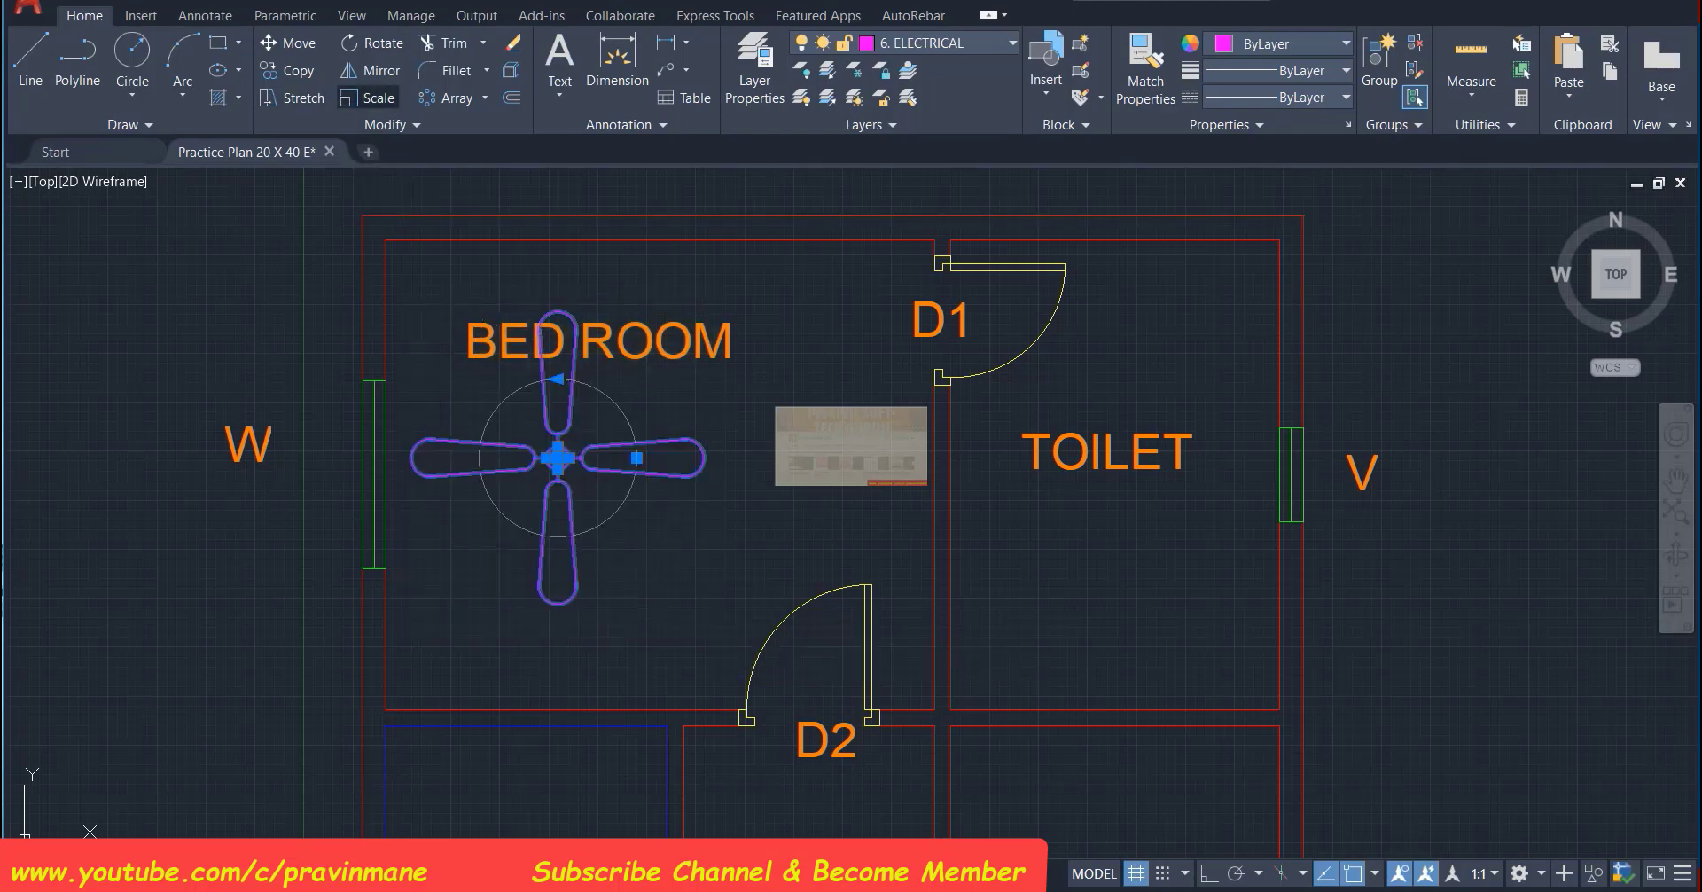
left_click(367, 98)
left_click(558, 457)
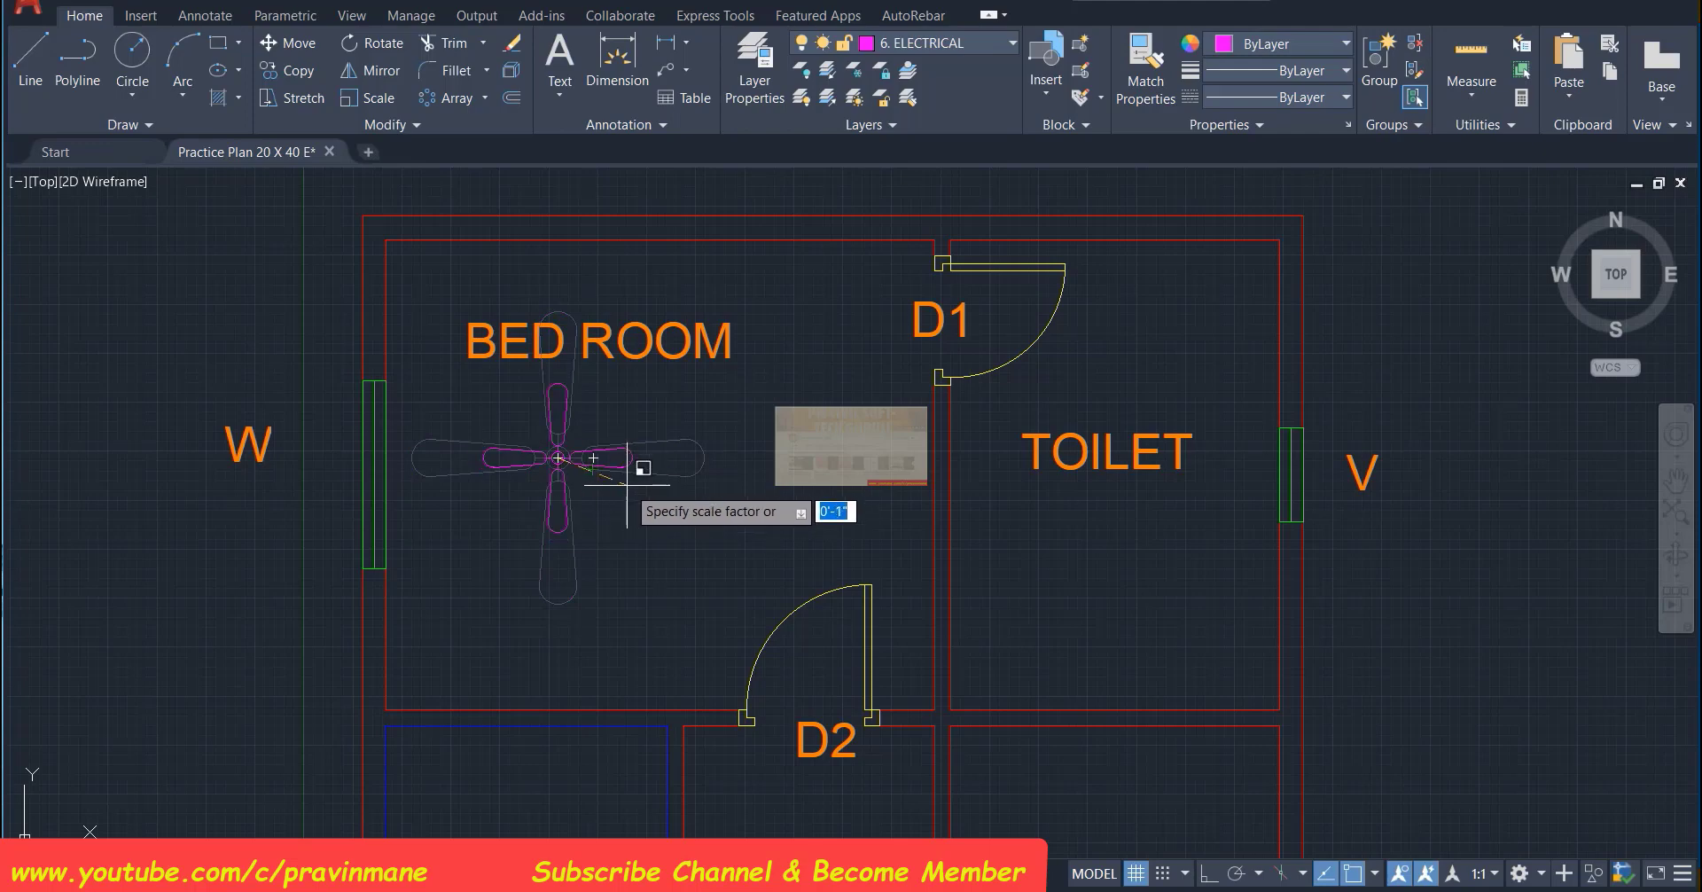
left_click(627, 485)
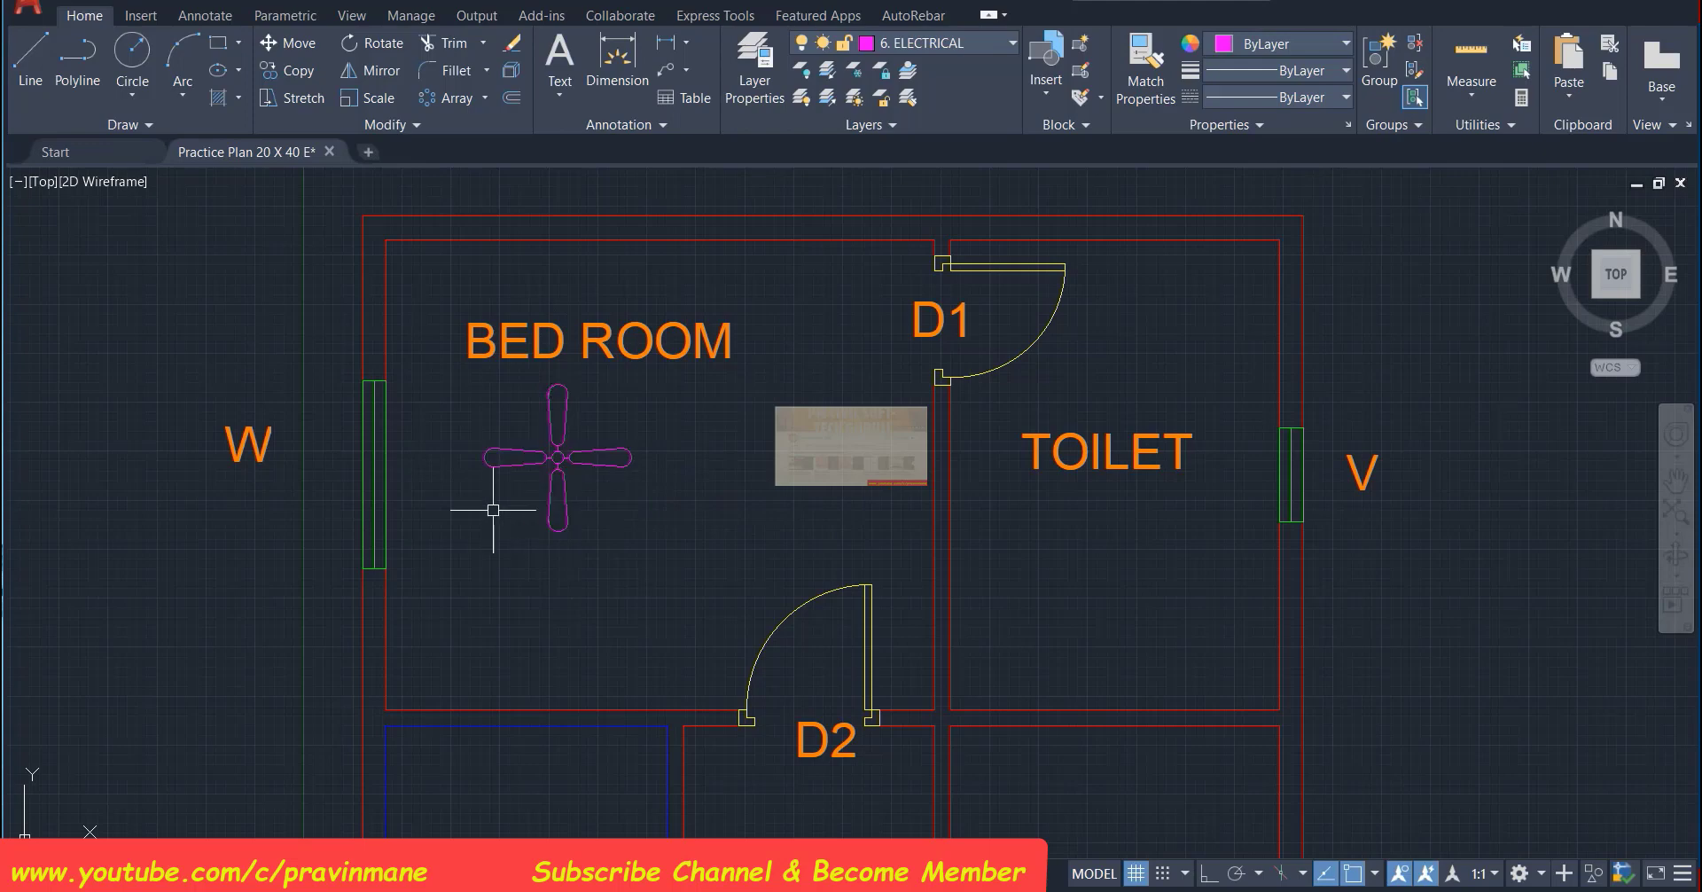
Define the scaled fan as a block named CEILING FAN with its base point at the hub centre
left_click(448, 377)
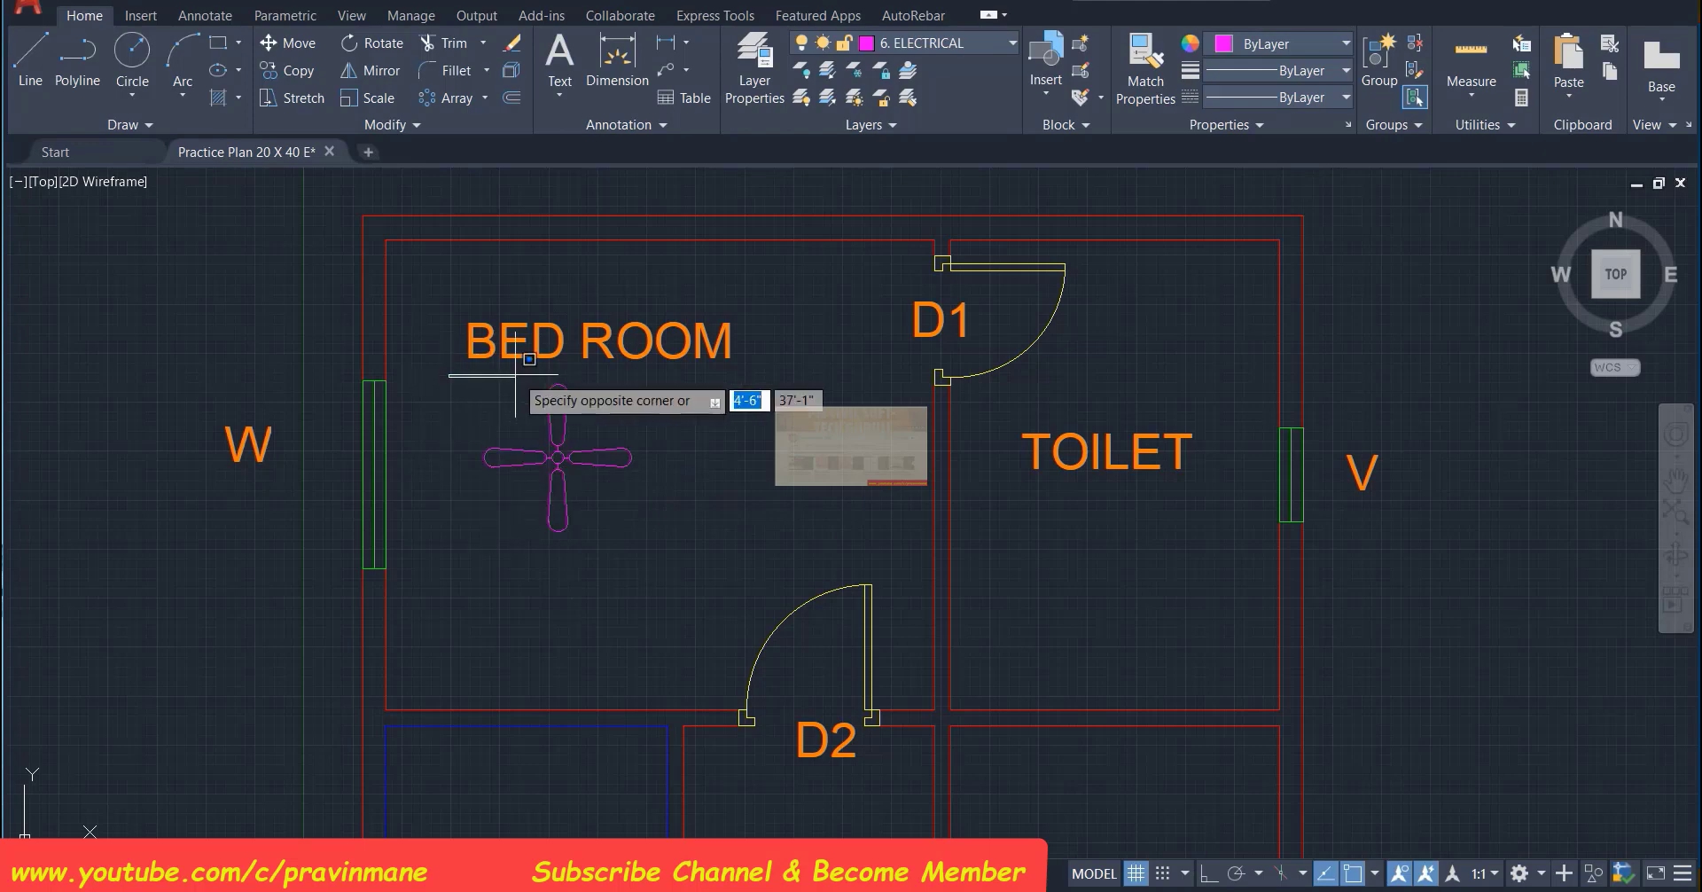
left_click(673, 546)
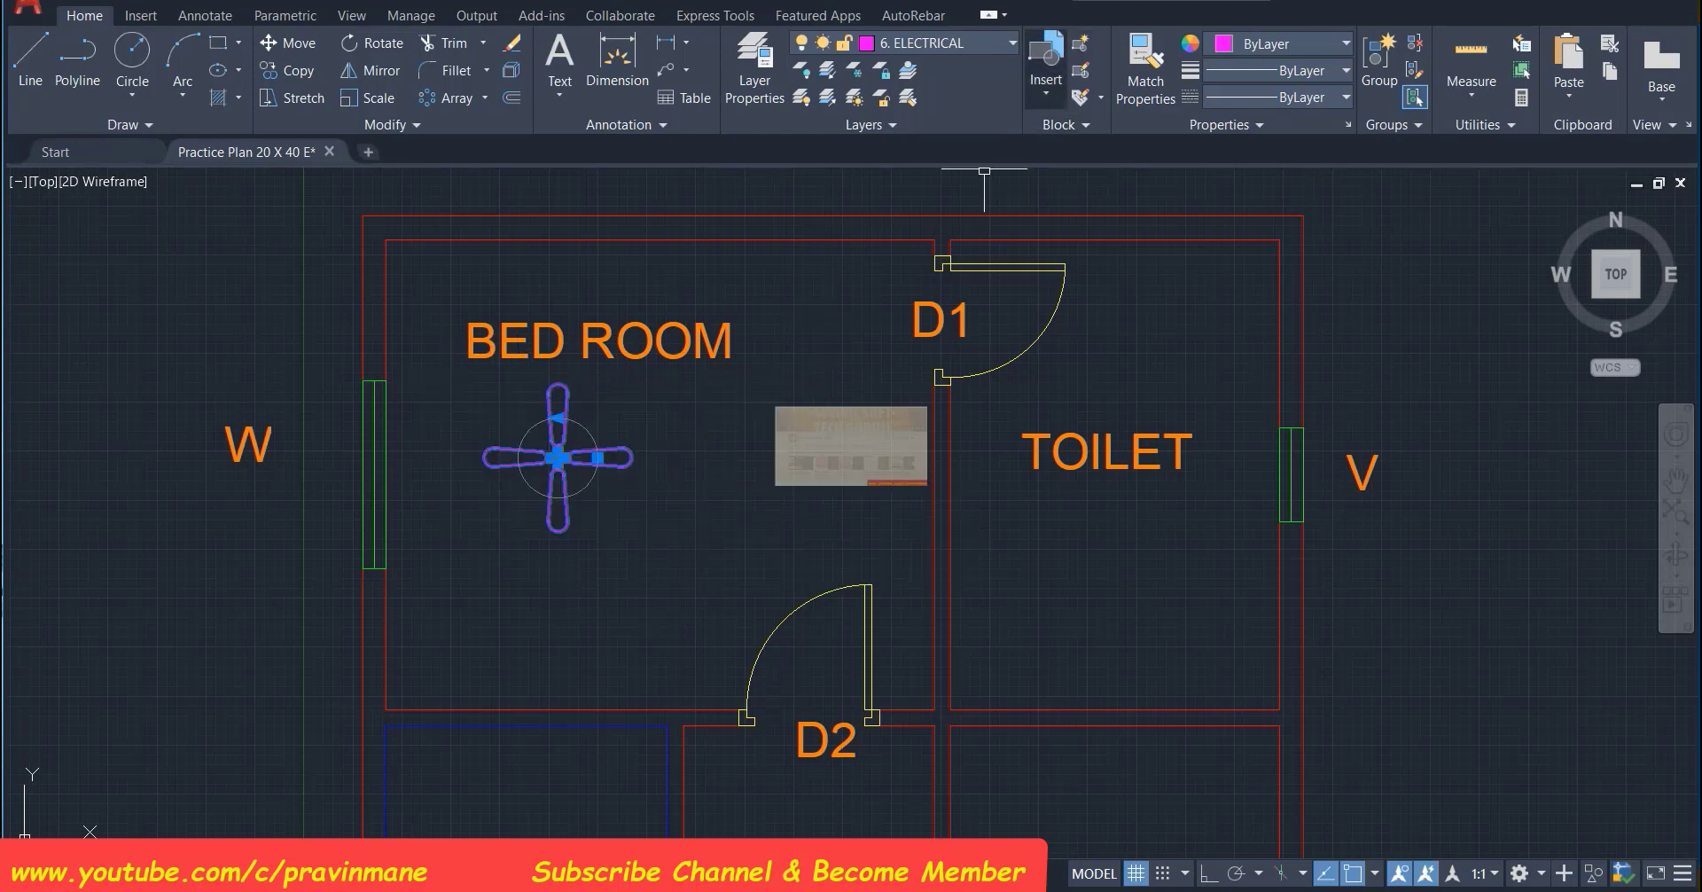
left_click(1080, 43)
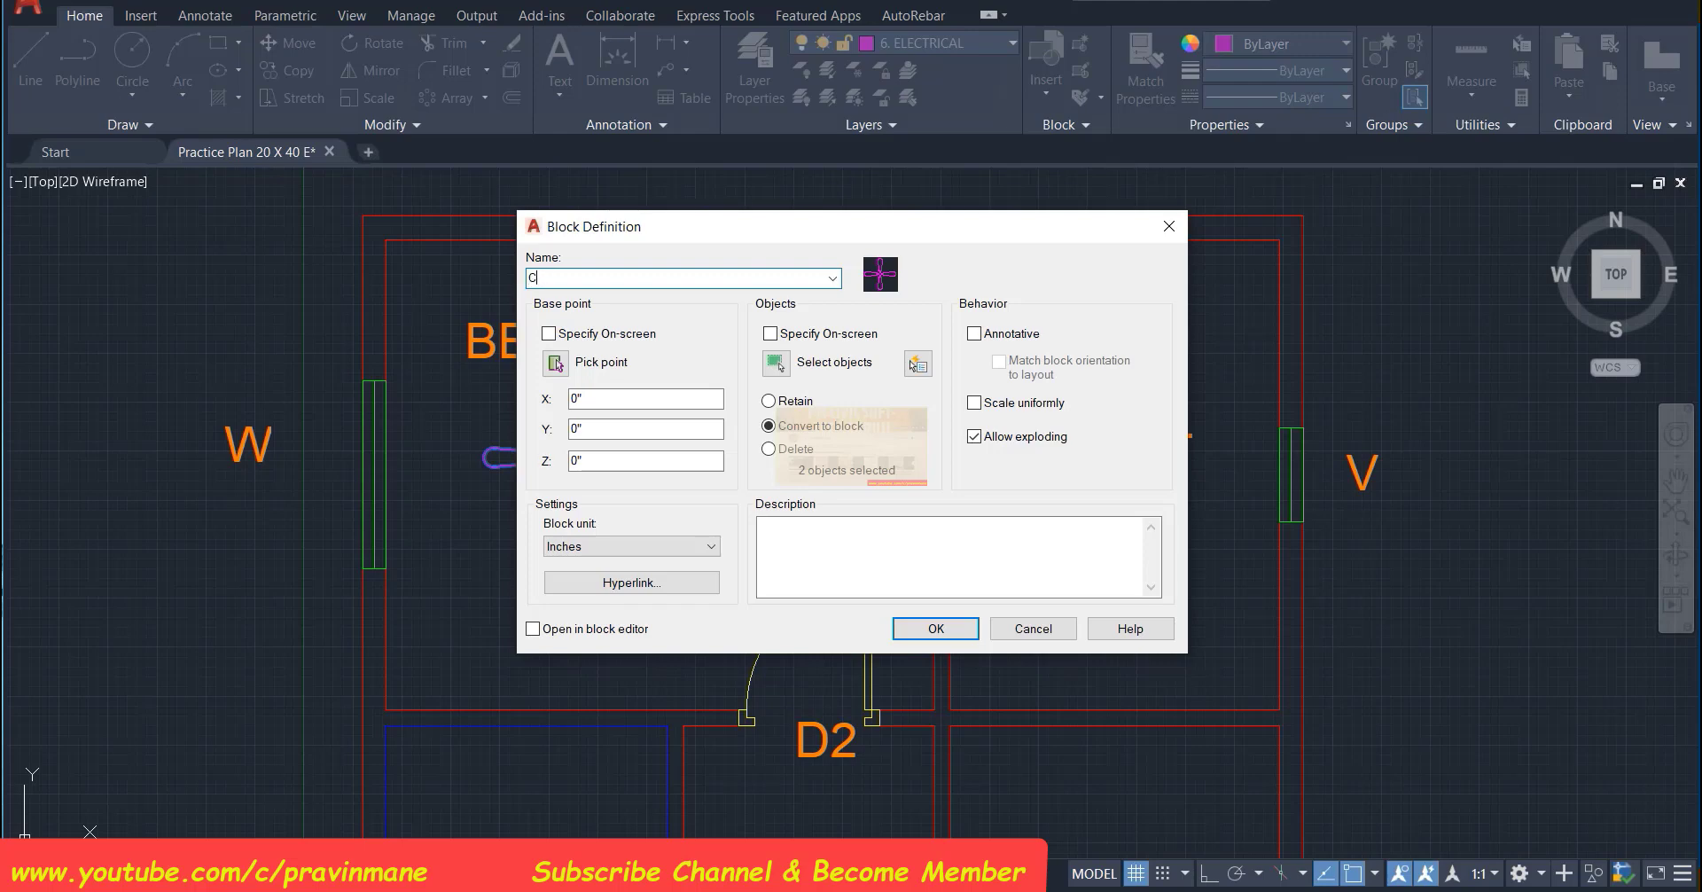
type("CEILING FAN")
left_click(555, 363)
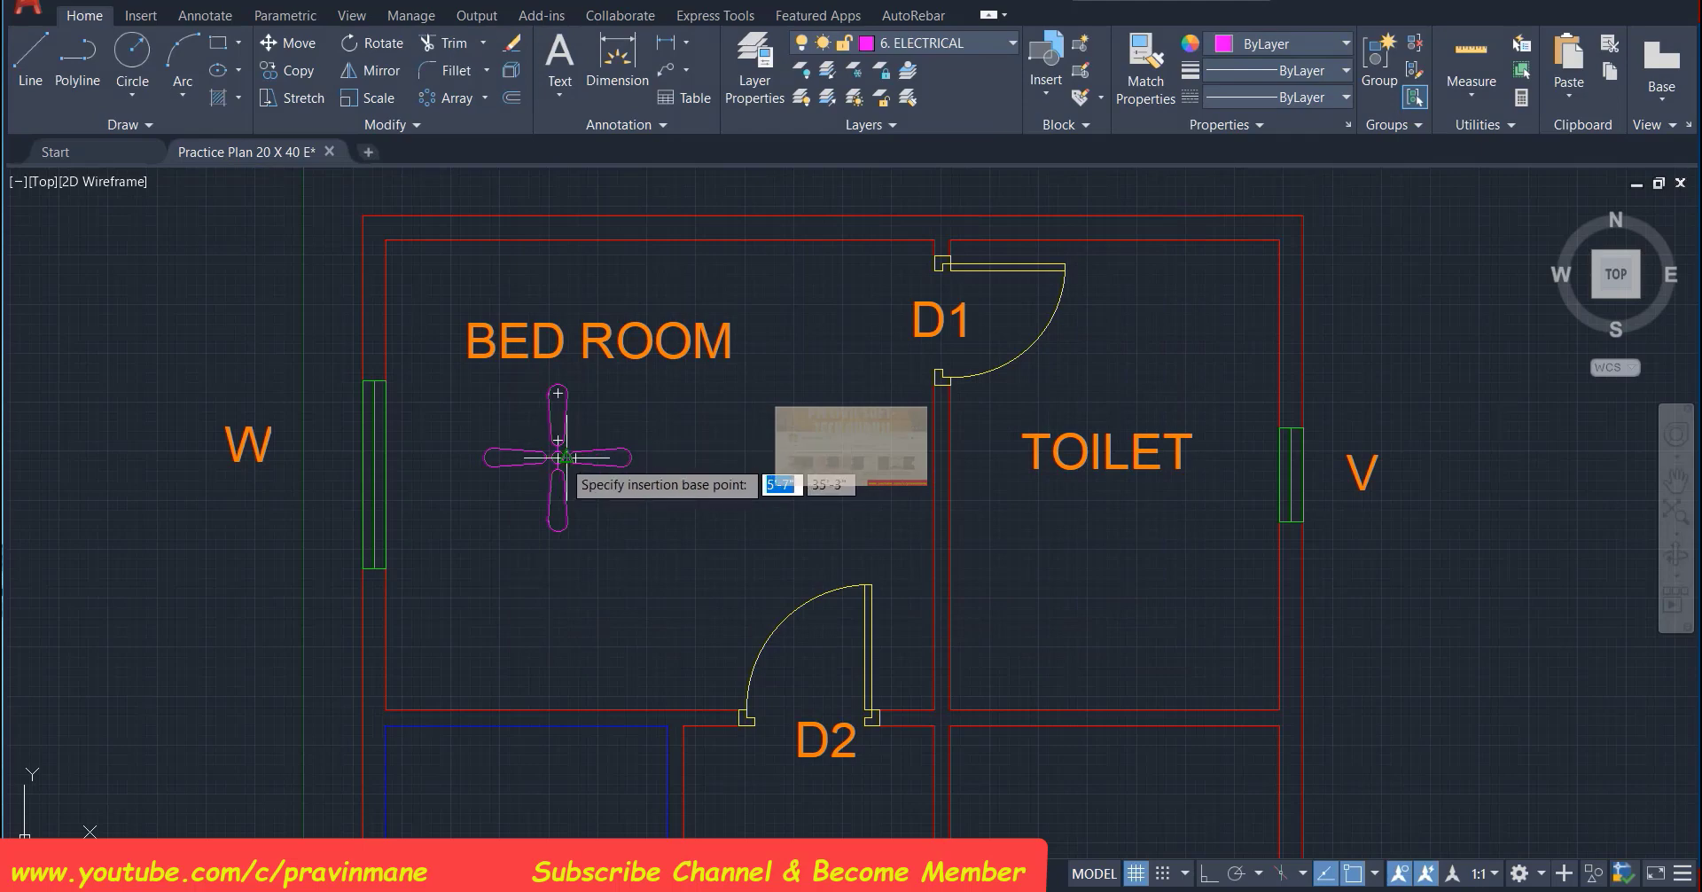
left_click(557, 458)
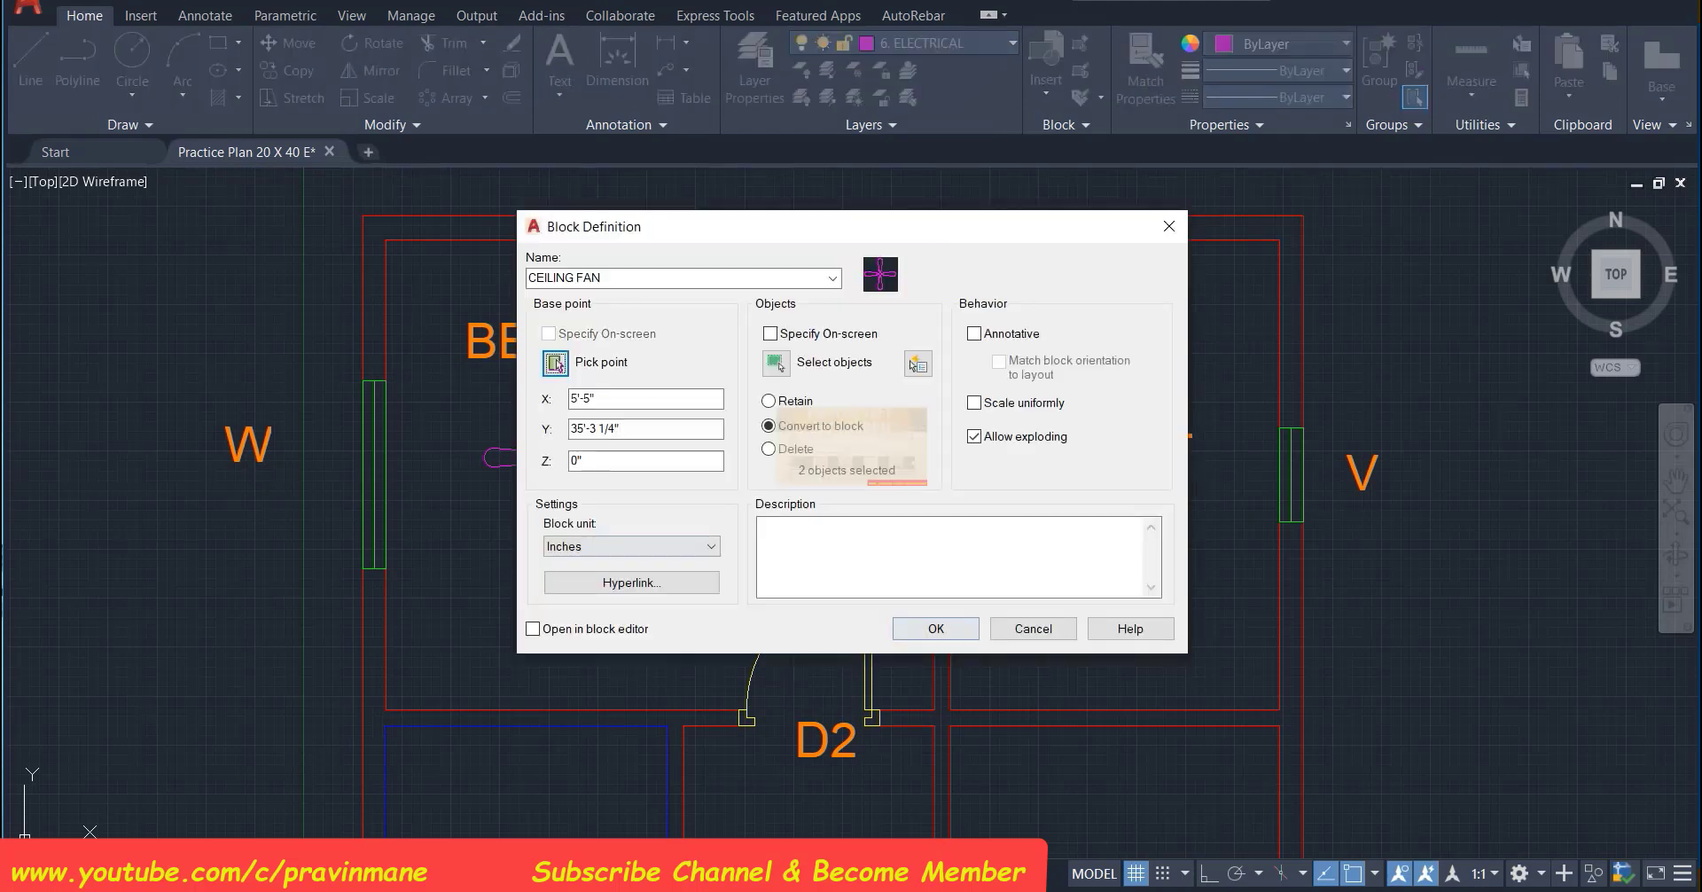
left_click(958, 627)
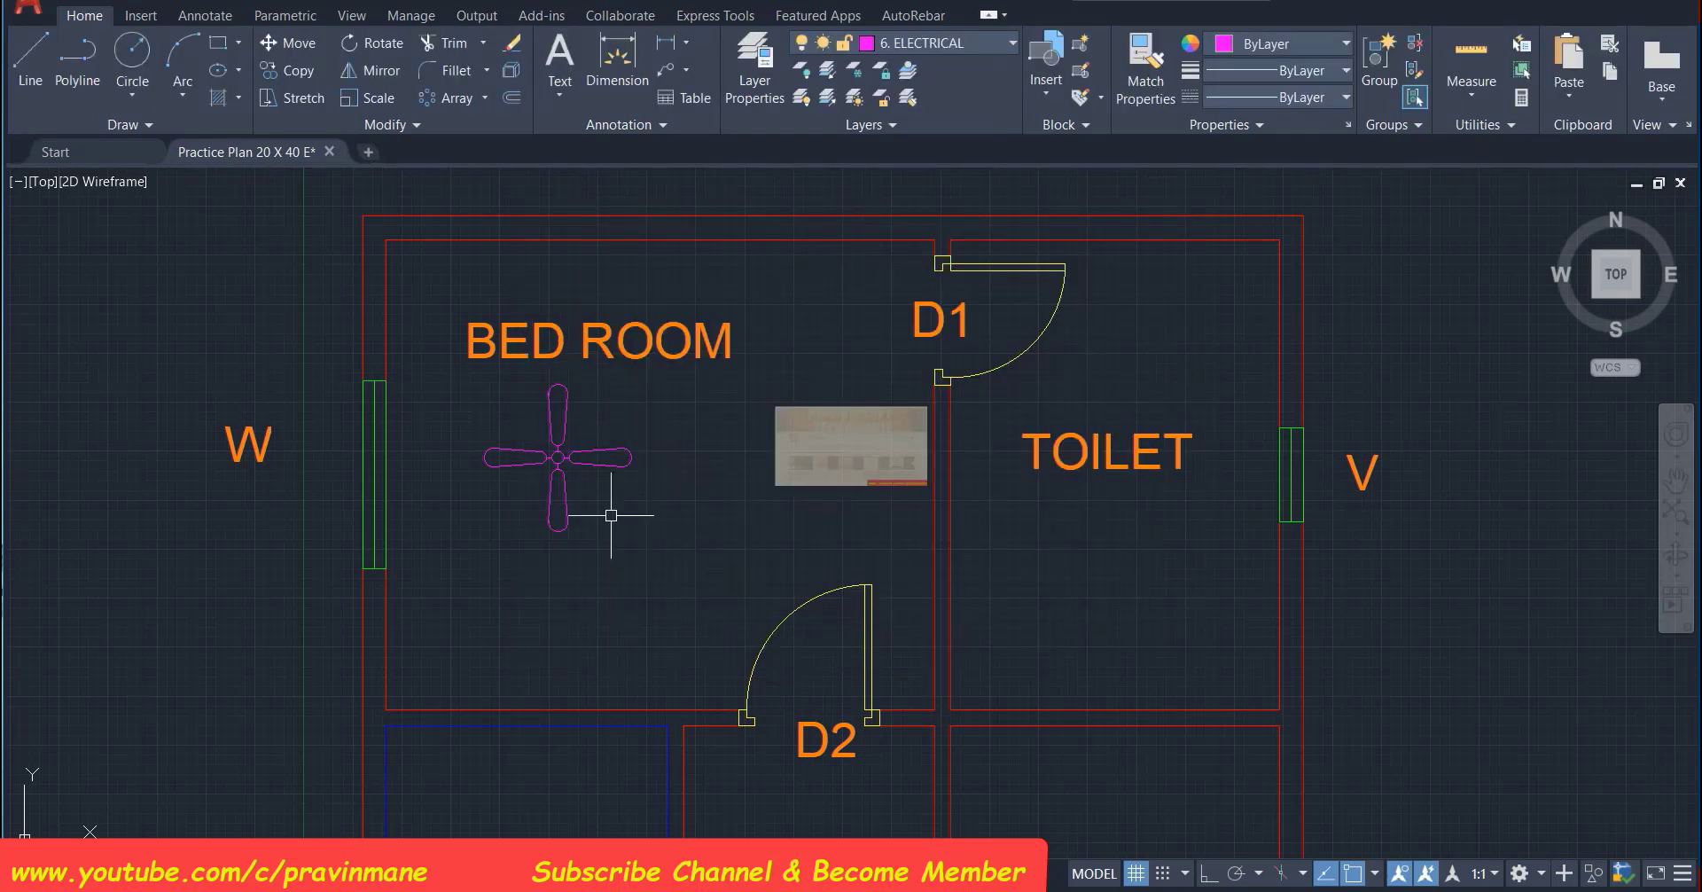
Move the ceiling fan block by its hub centre to the middle of the bedroom, aligned with the wall midpoints
left_click(557, 457)
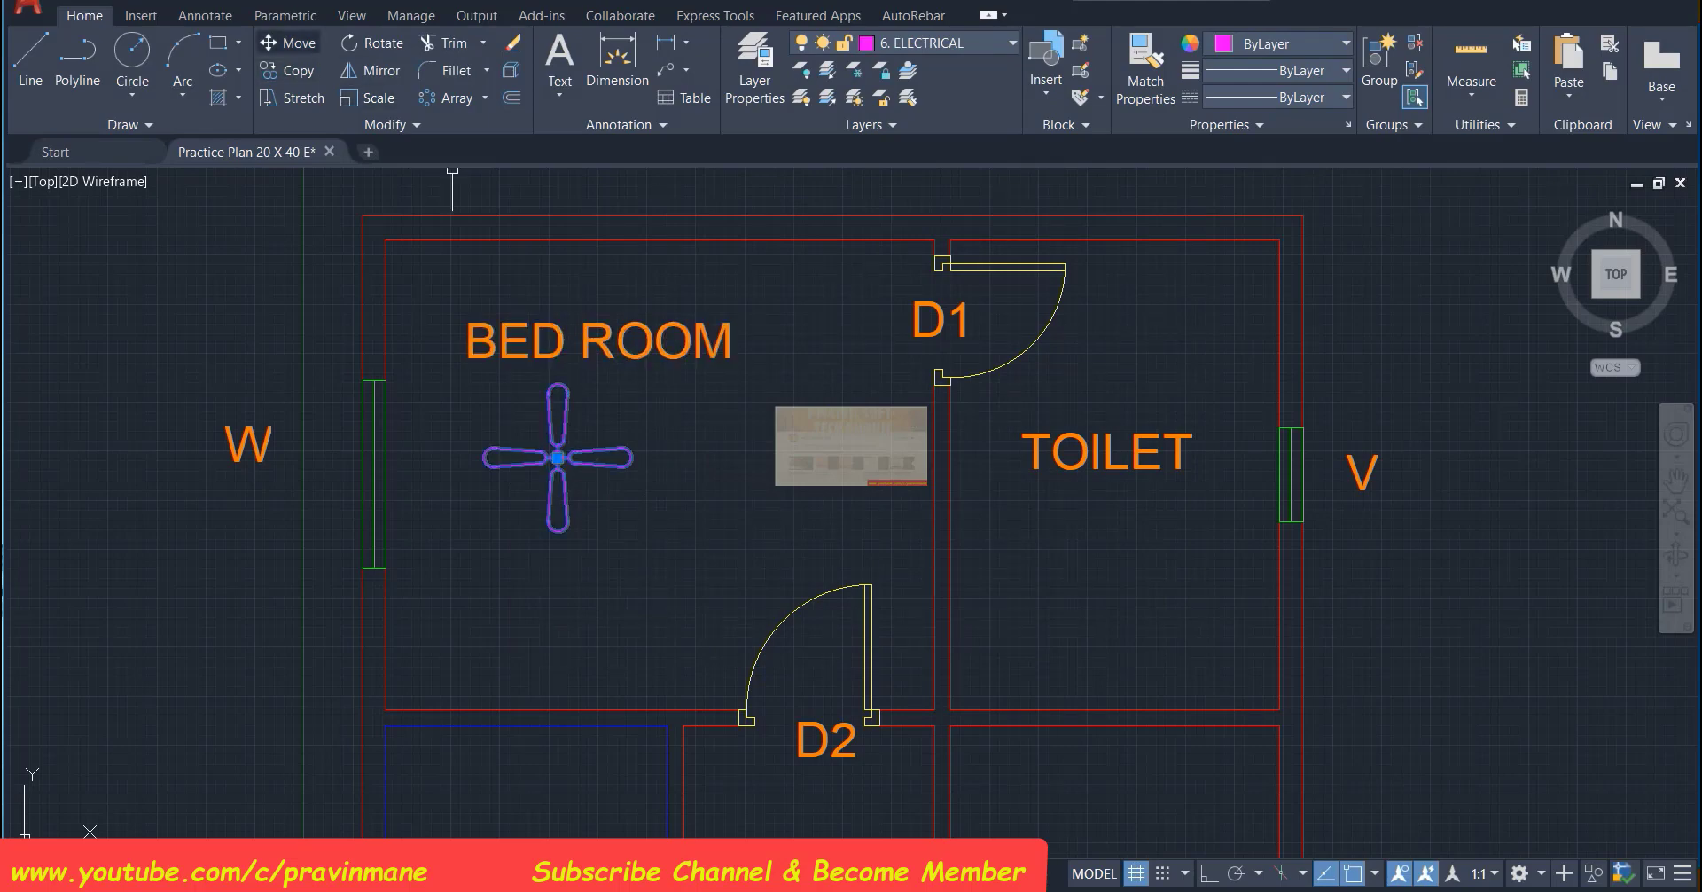
left_click(289, 43)
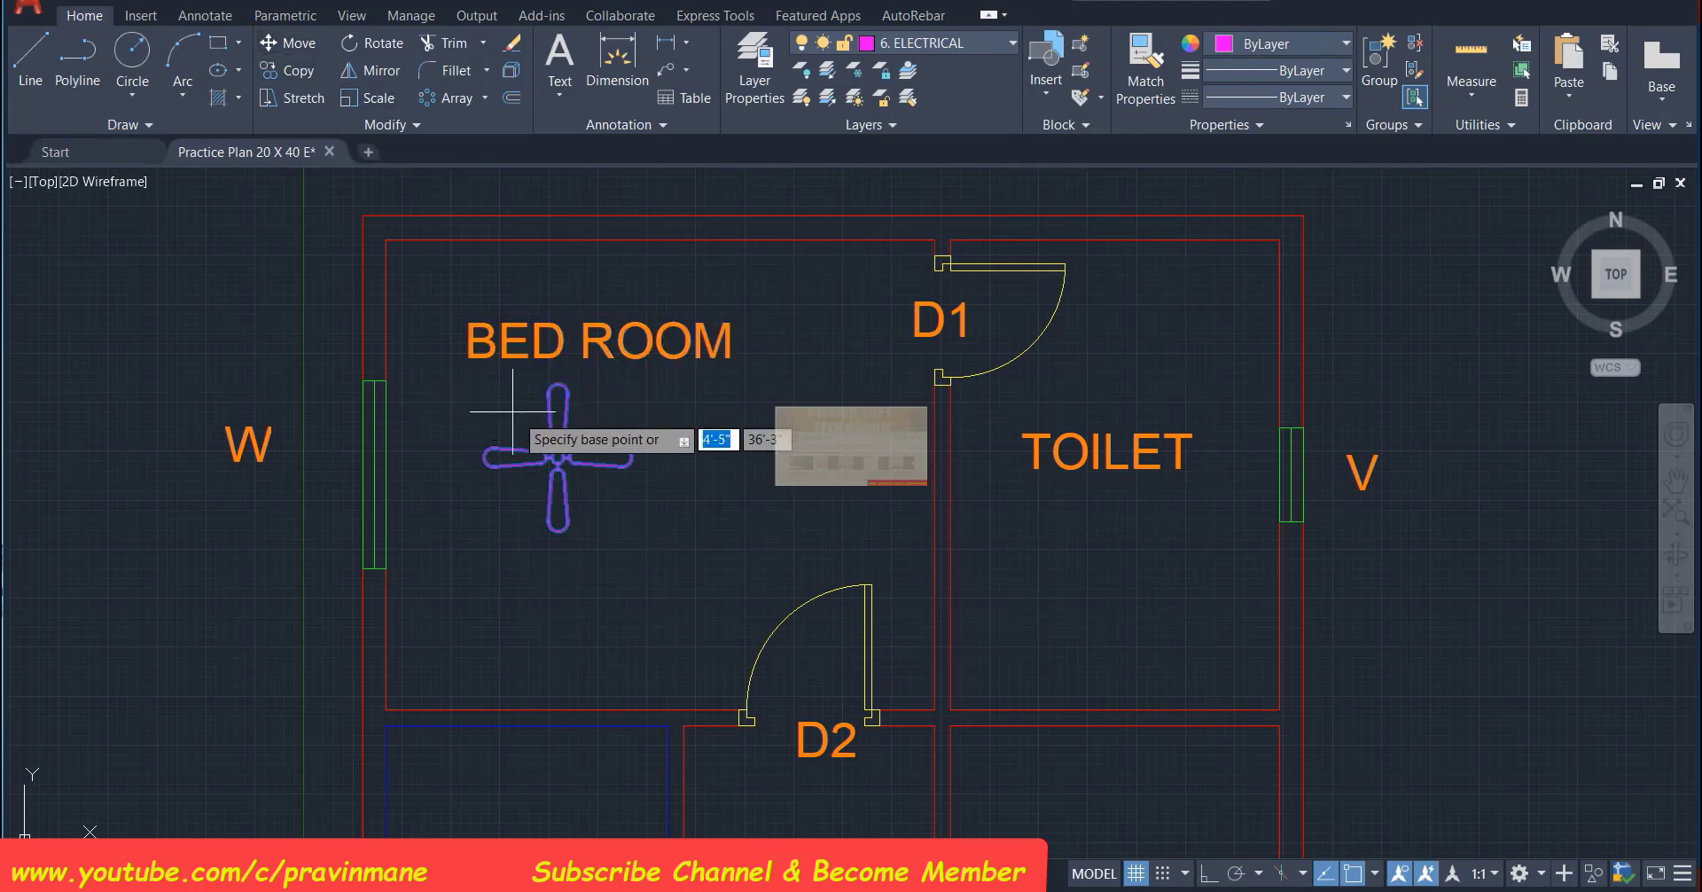
left_click(557, 457)
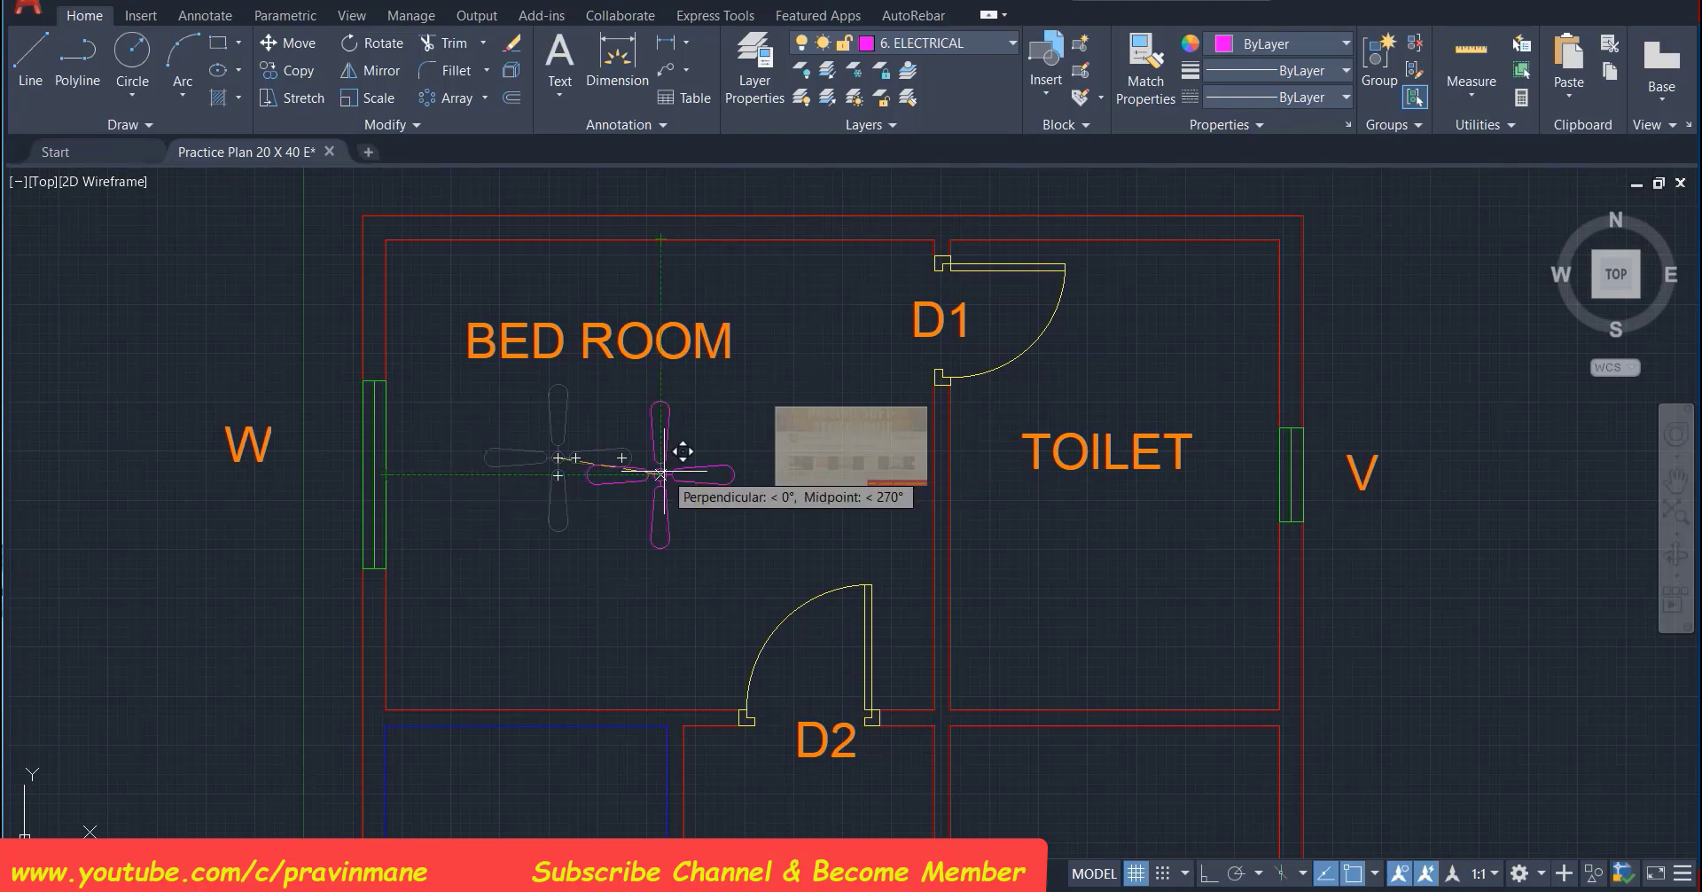
left_click(662, 474)
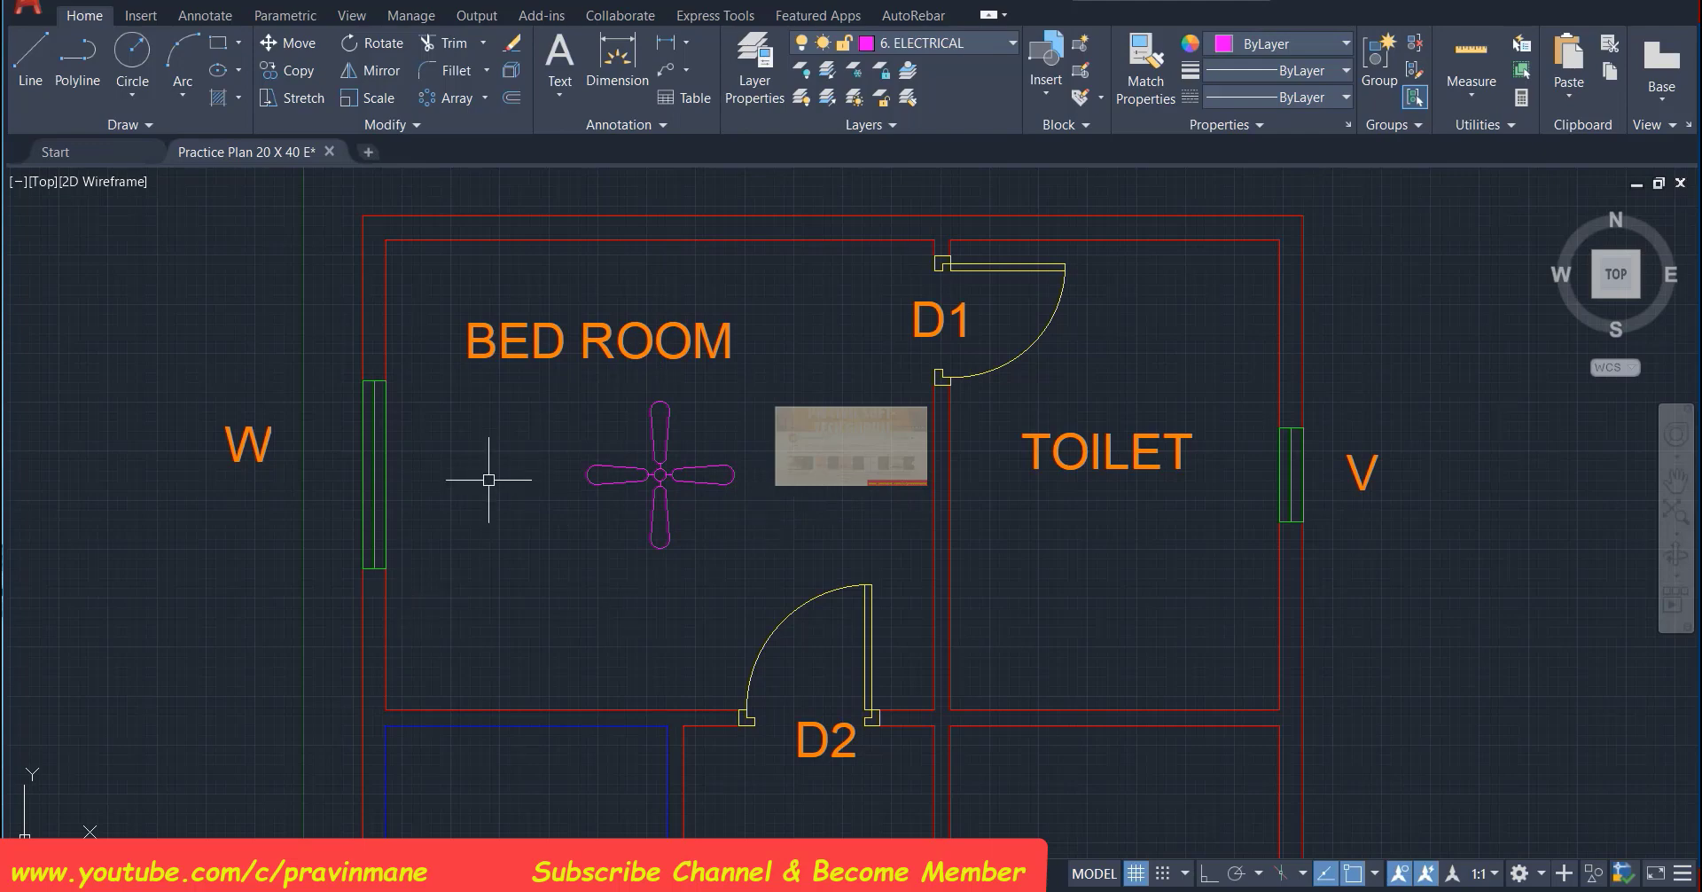
Draw a circle with a 6" radius beside the bedroom's west window, level with the fan's centre
left_click(132, 51)
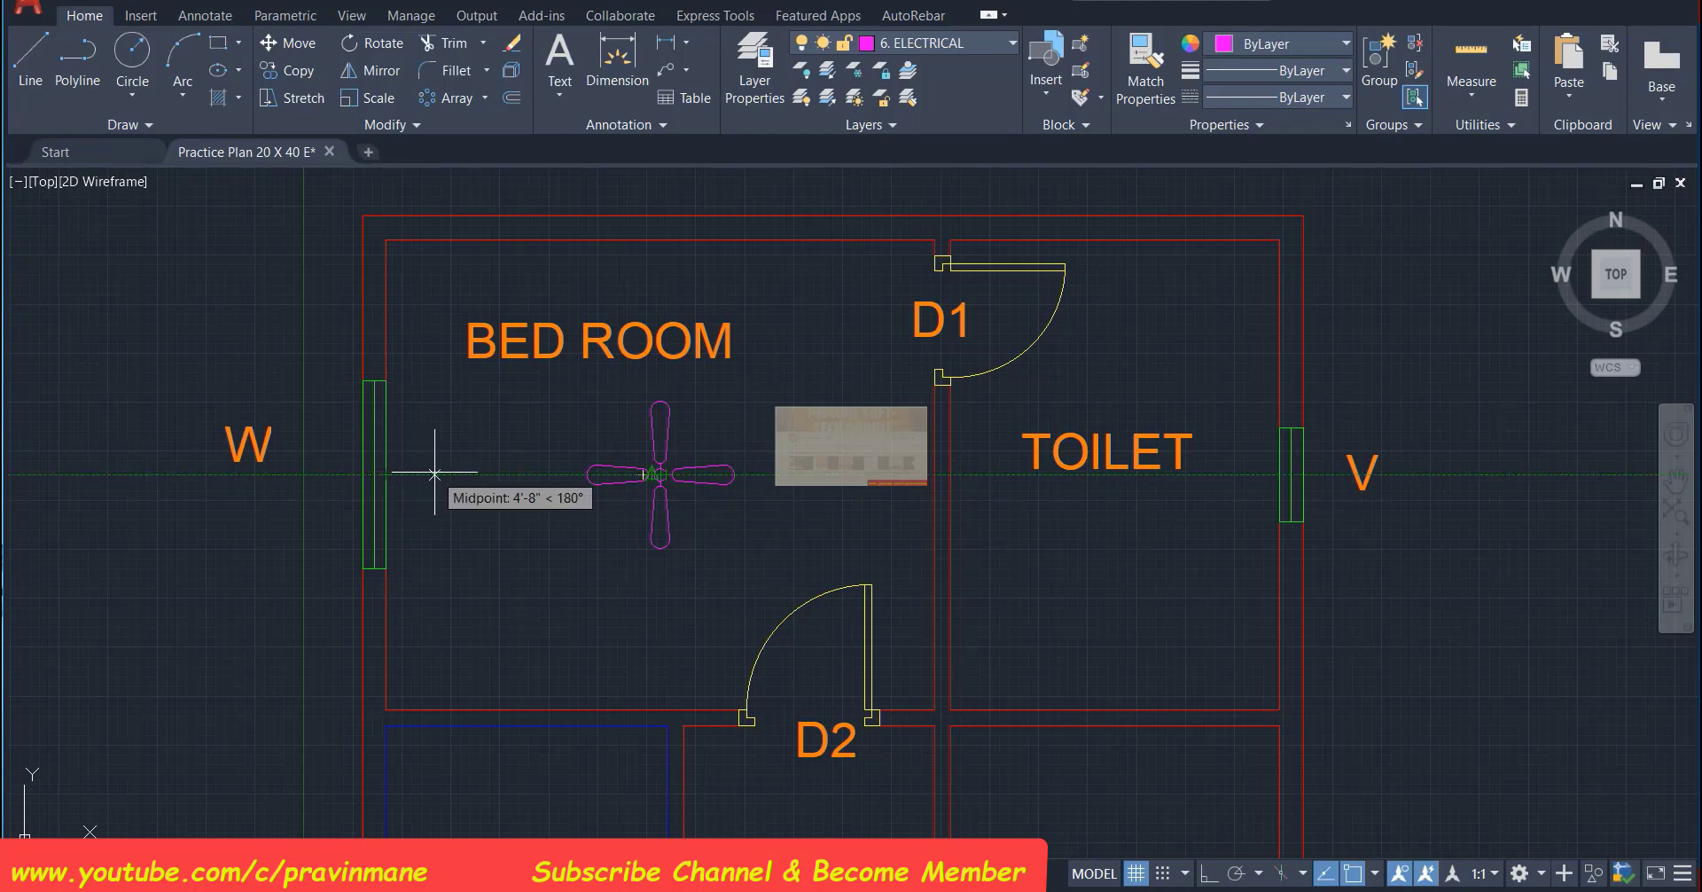
left_click(386, 475)
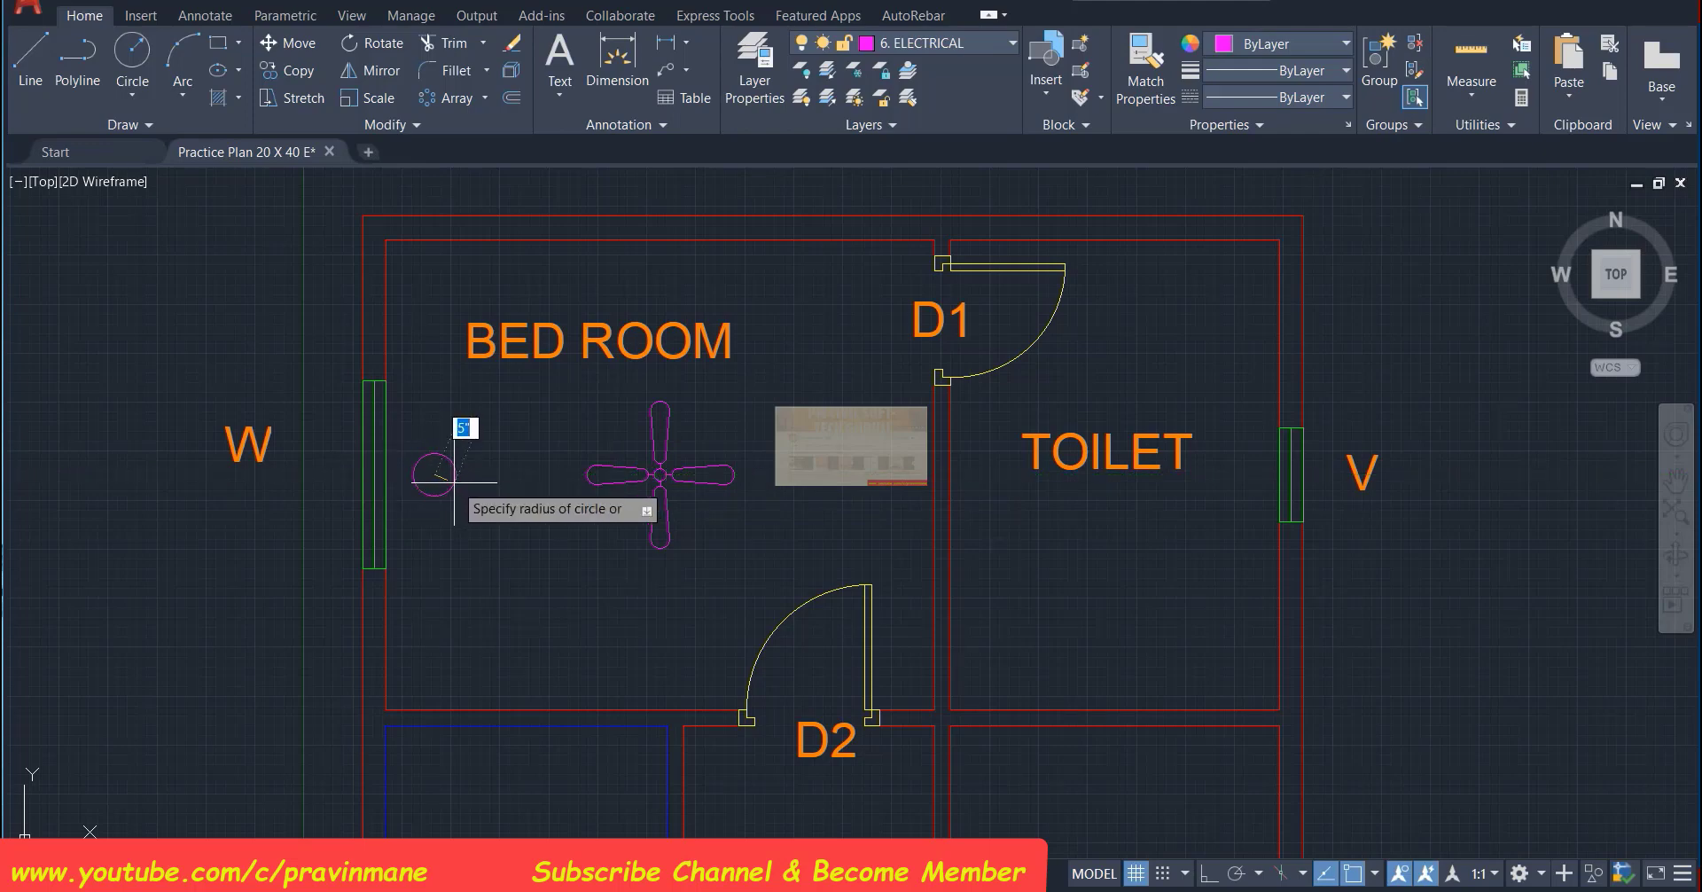
type("6")
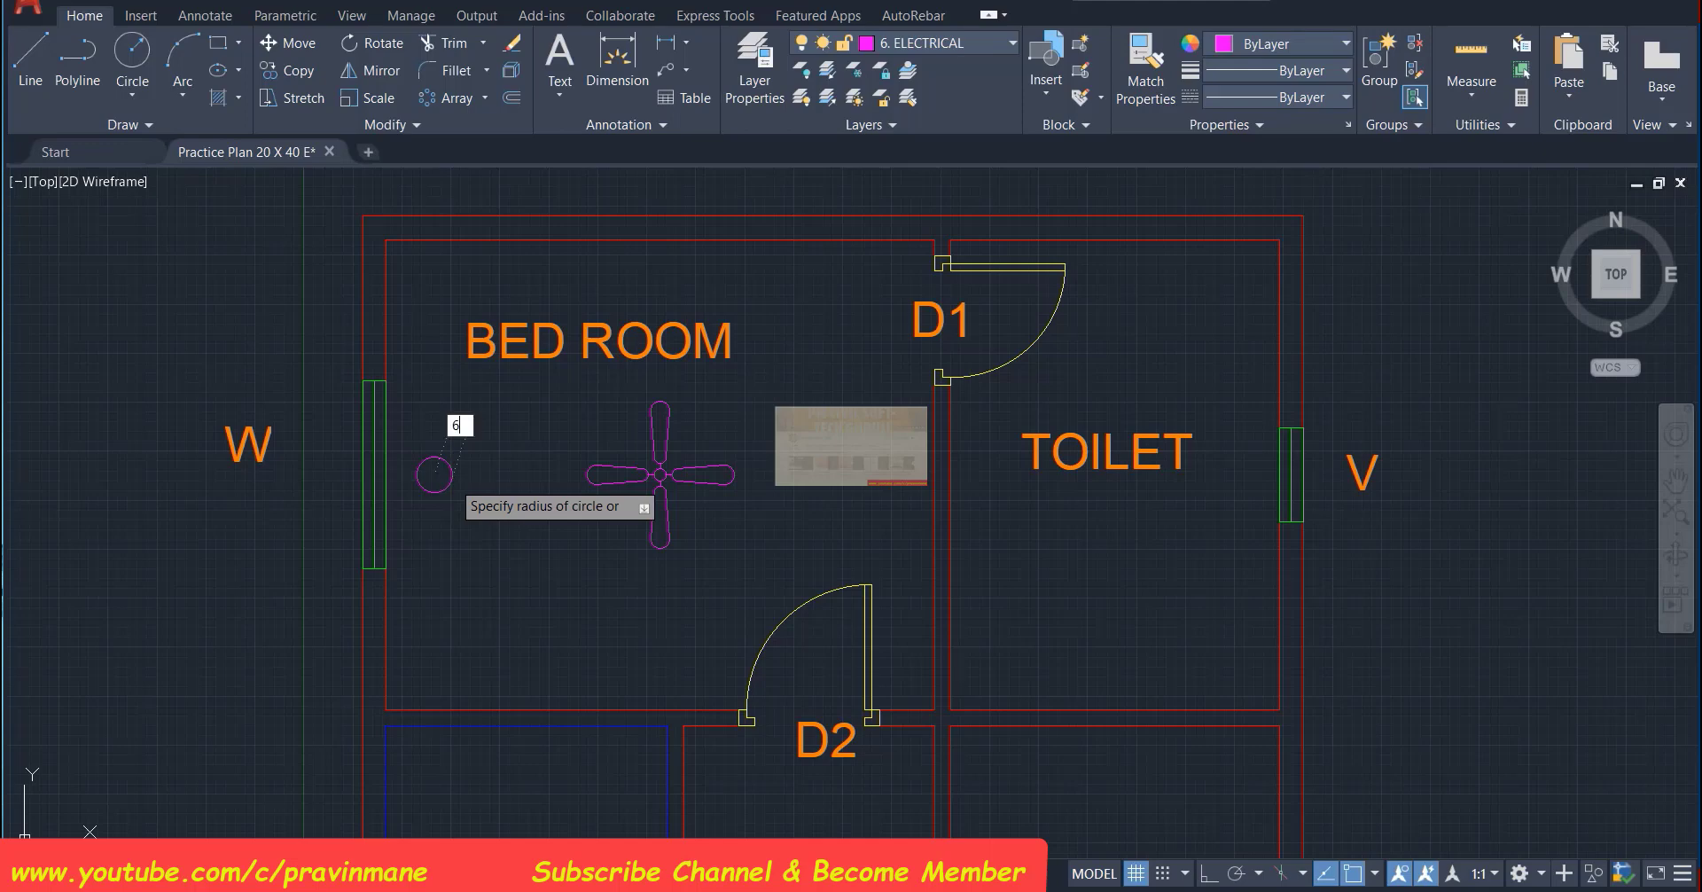
key("Return")
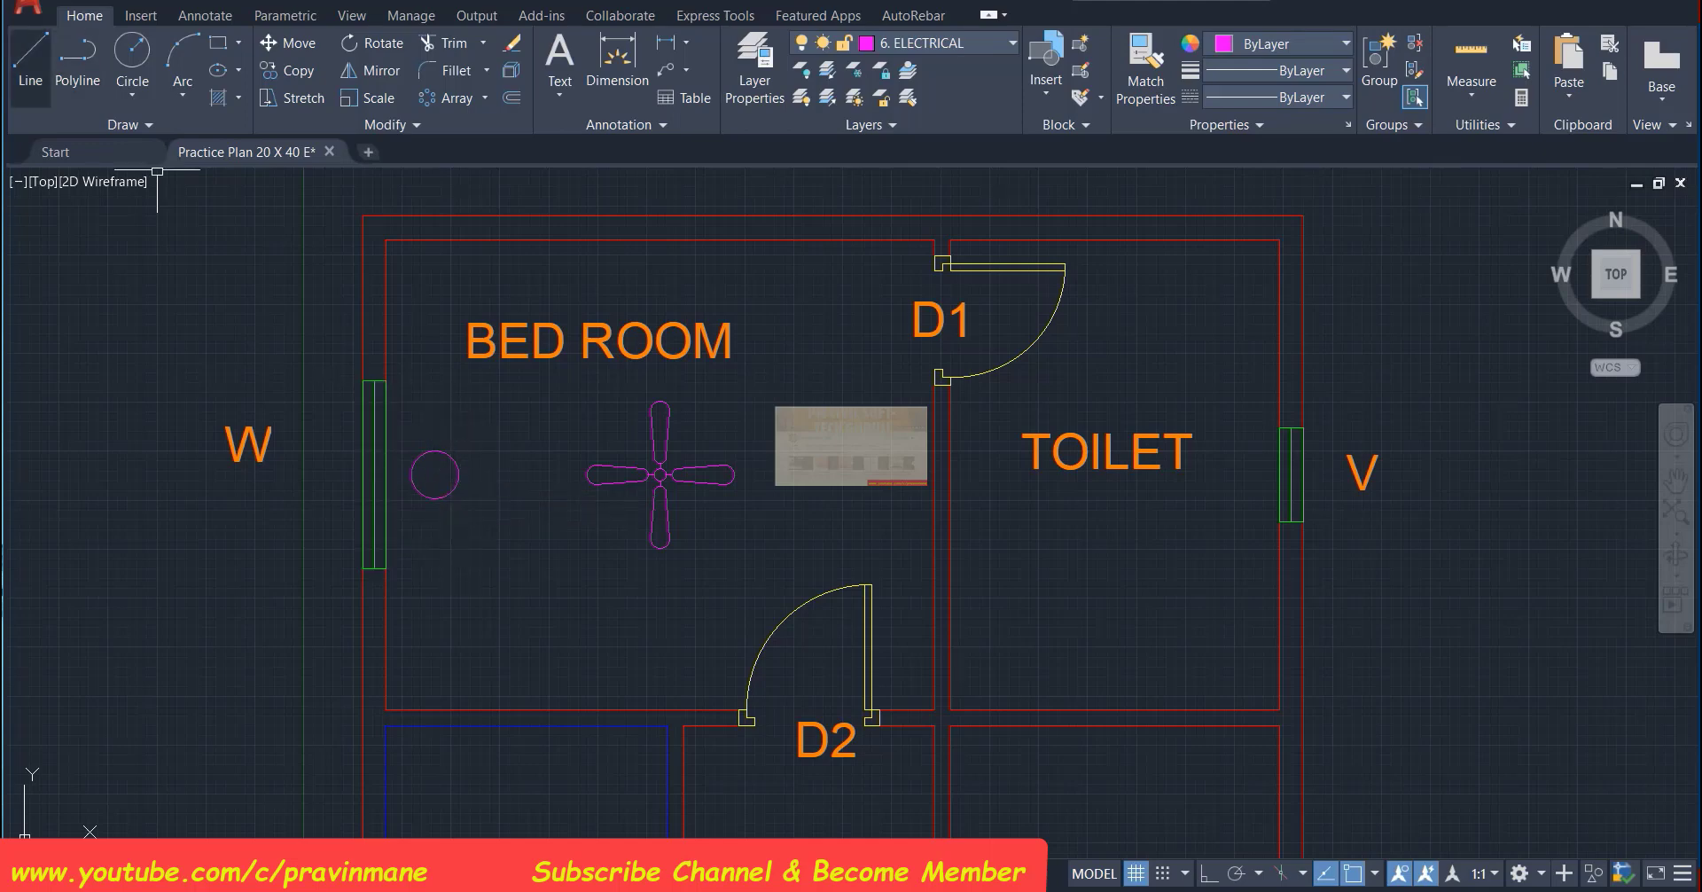
Draw a 45" line running diagonally northeast from the centre of the circle beside the west window
left_click(31, 62)
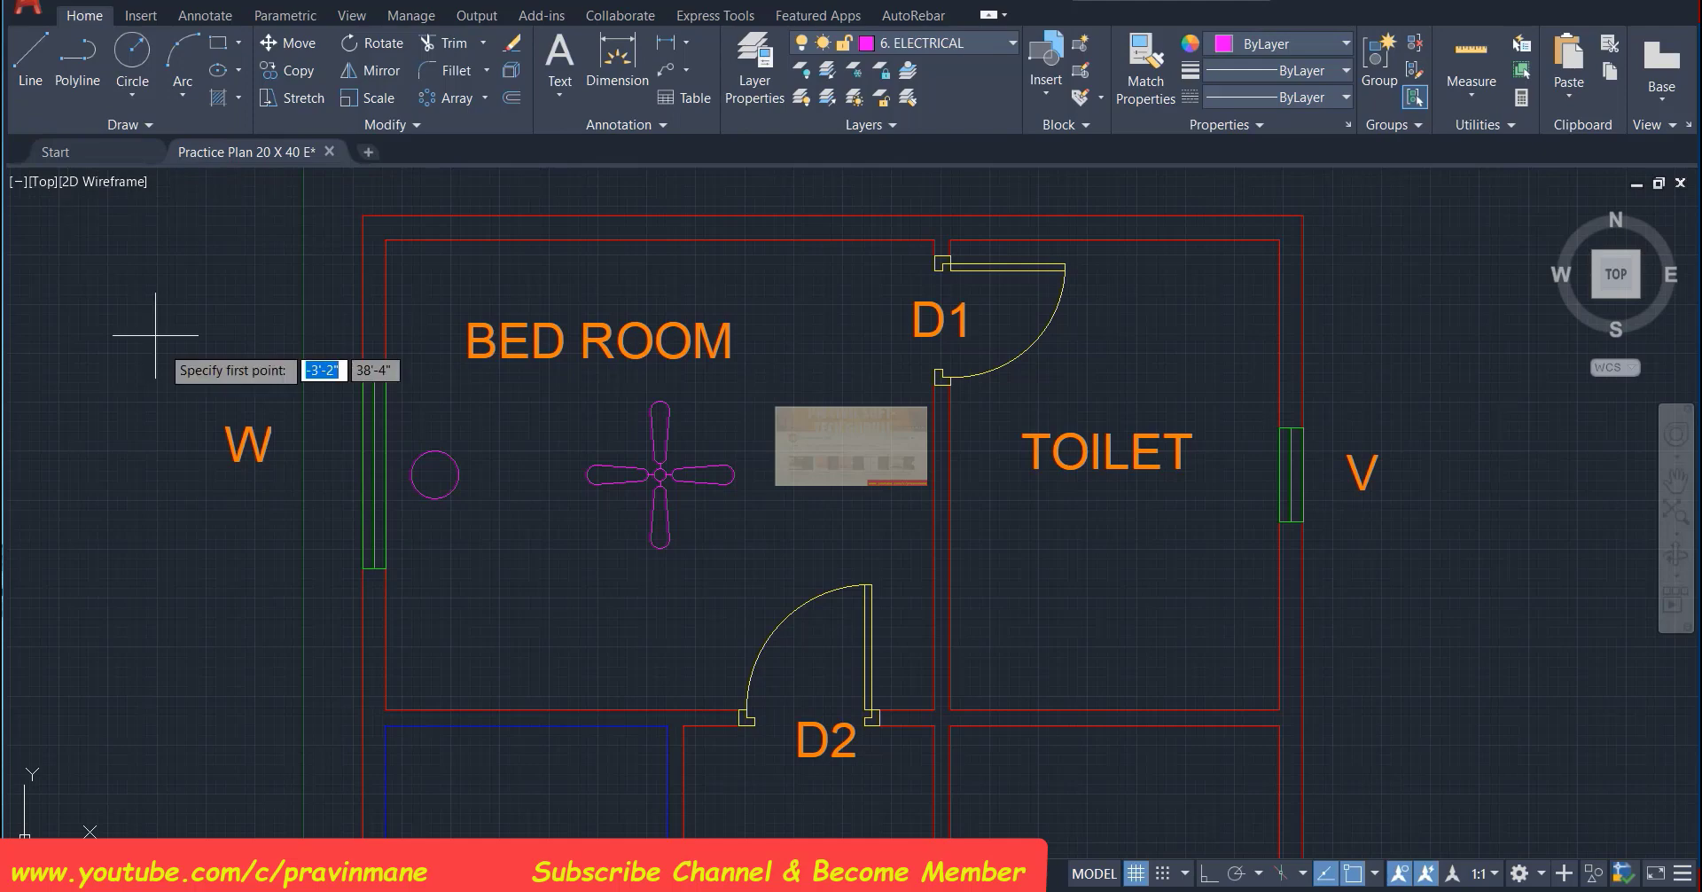
left_click(435, 475)
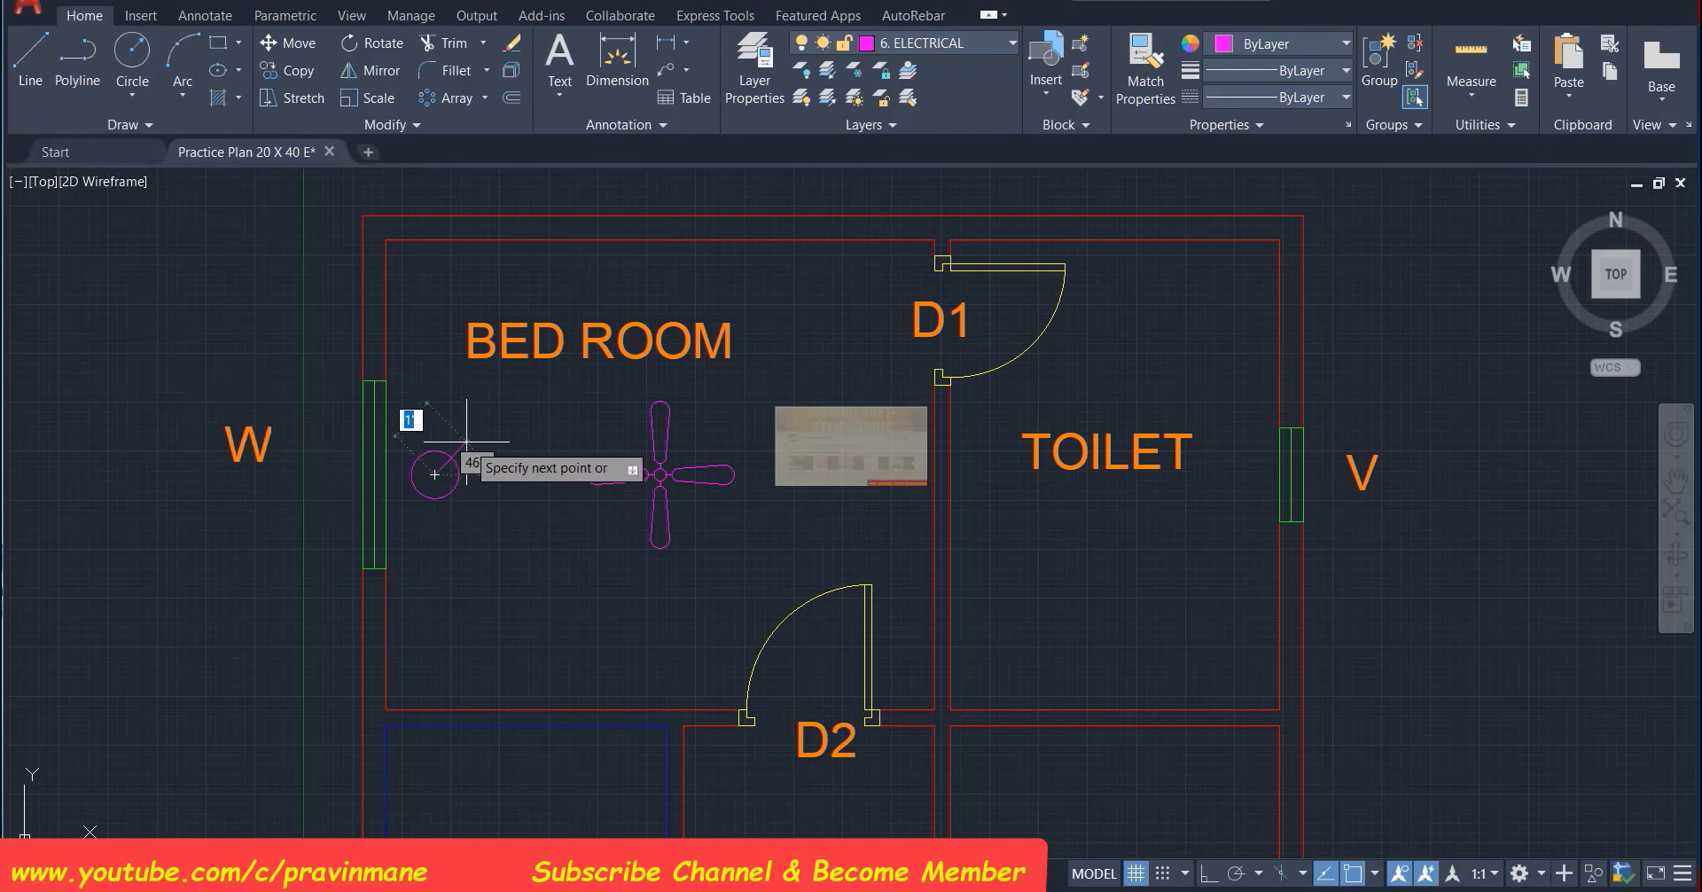
type("45")
key("Return")
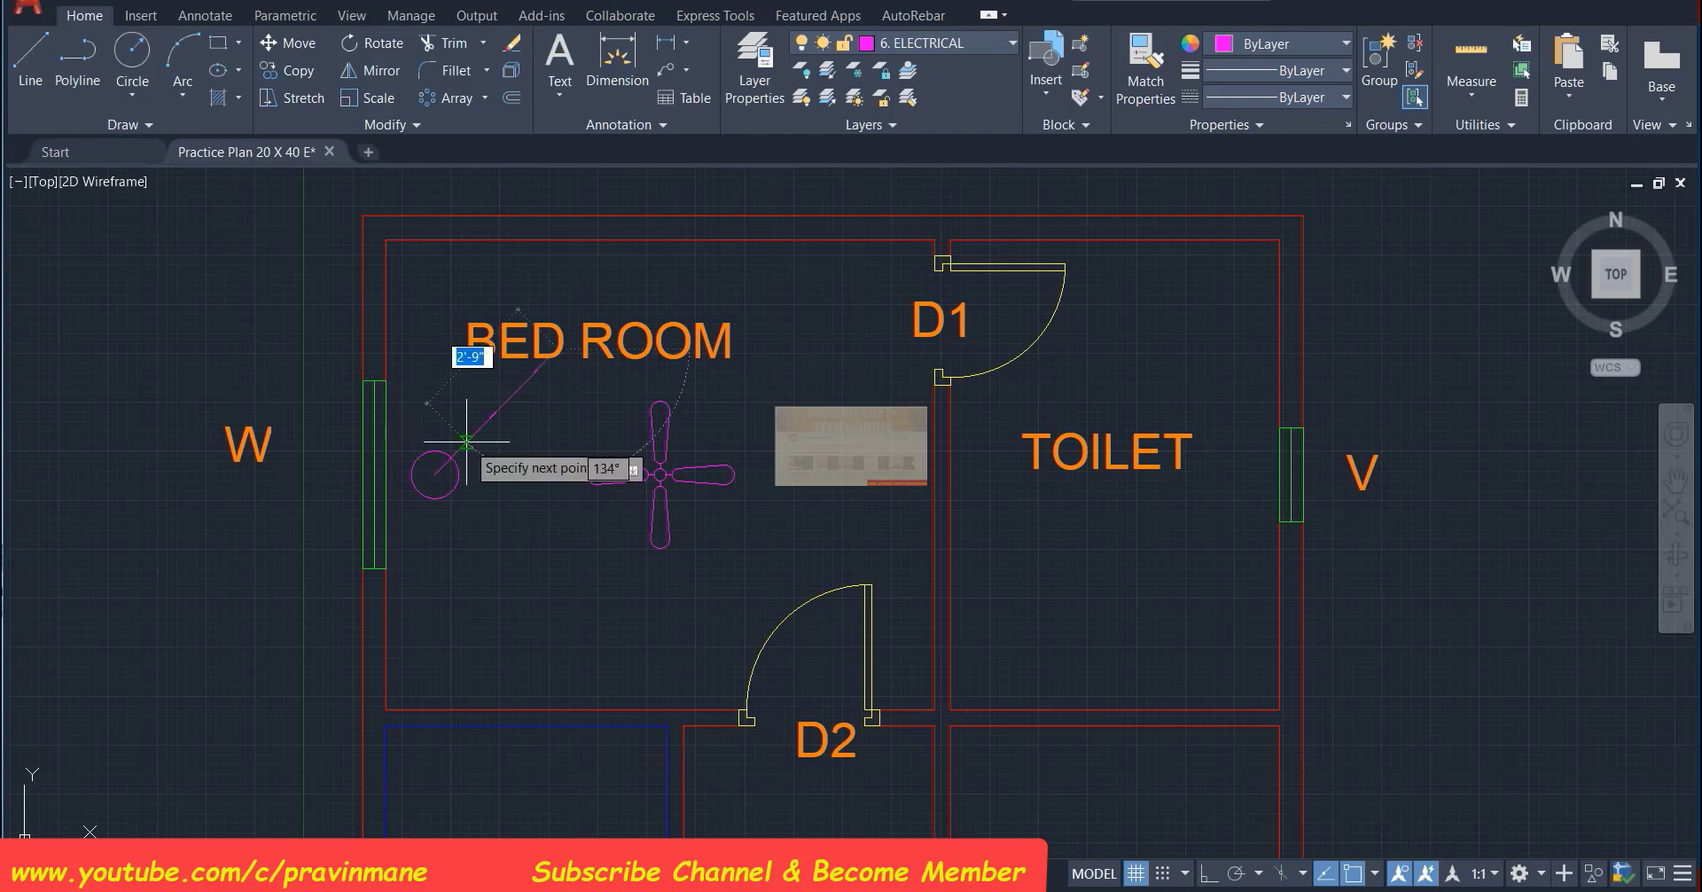
key("Escape")
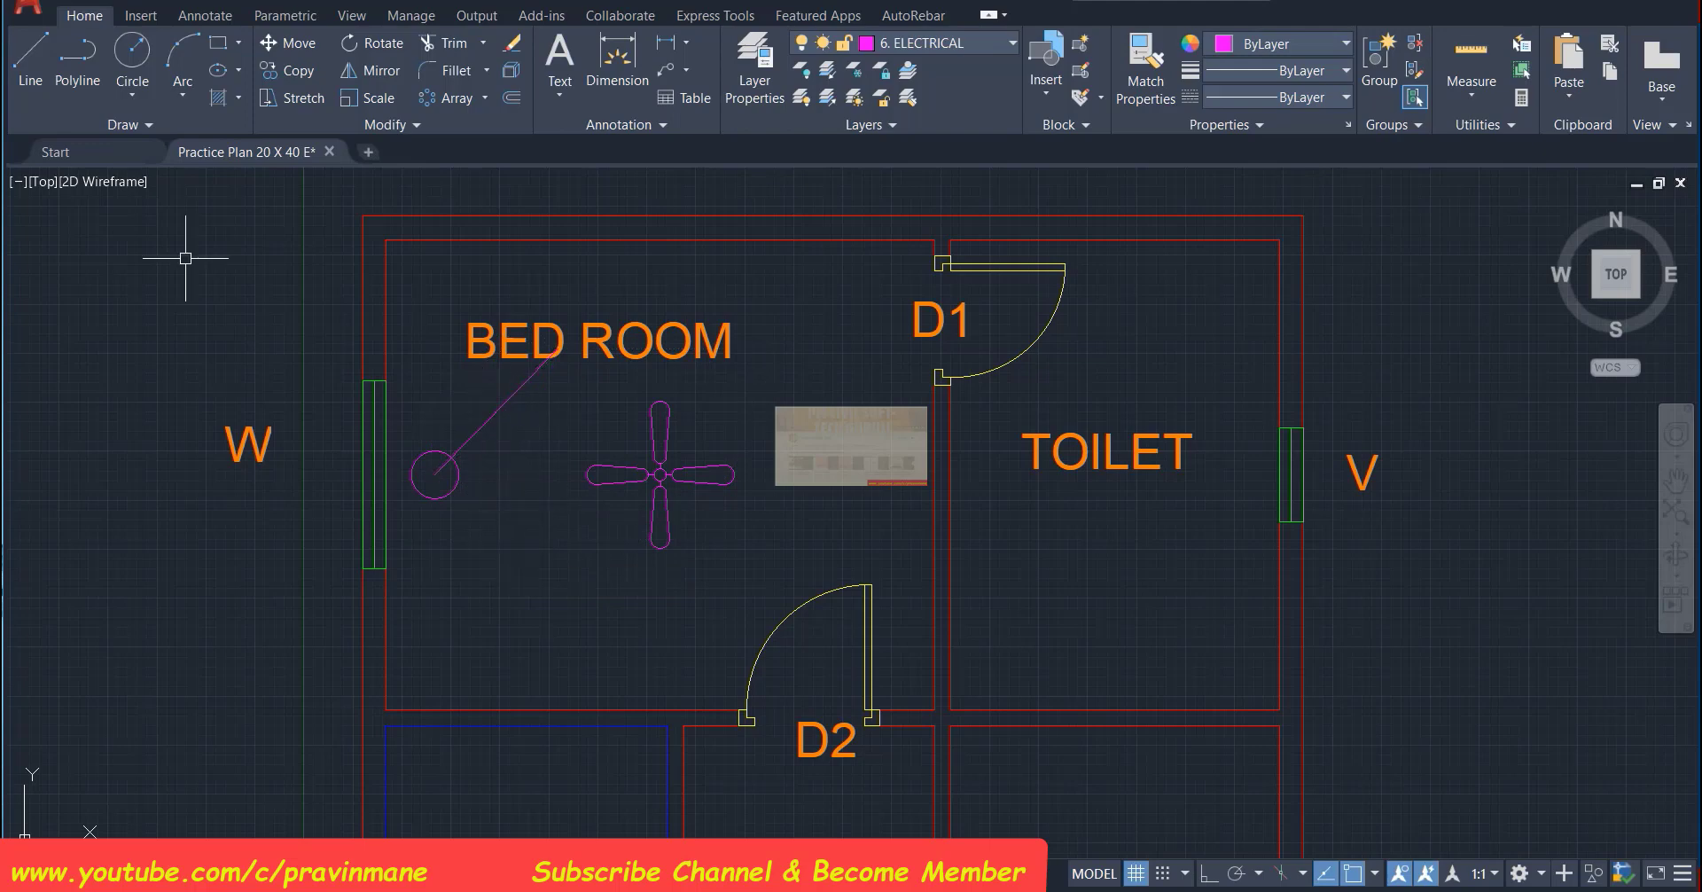
Draw a short line across the diagonal line just outside the circle, roughly perpendicular to it
left_click(30, 62)
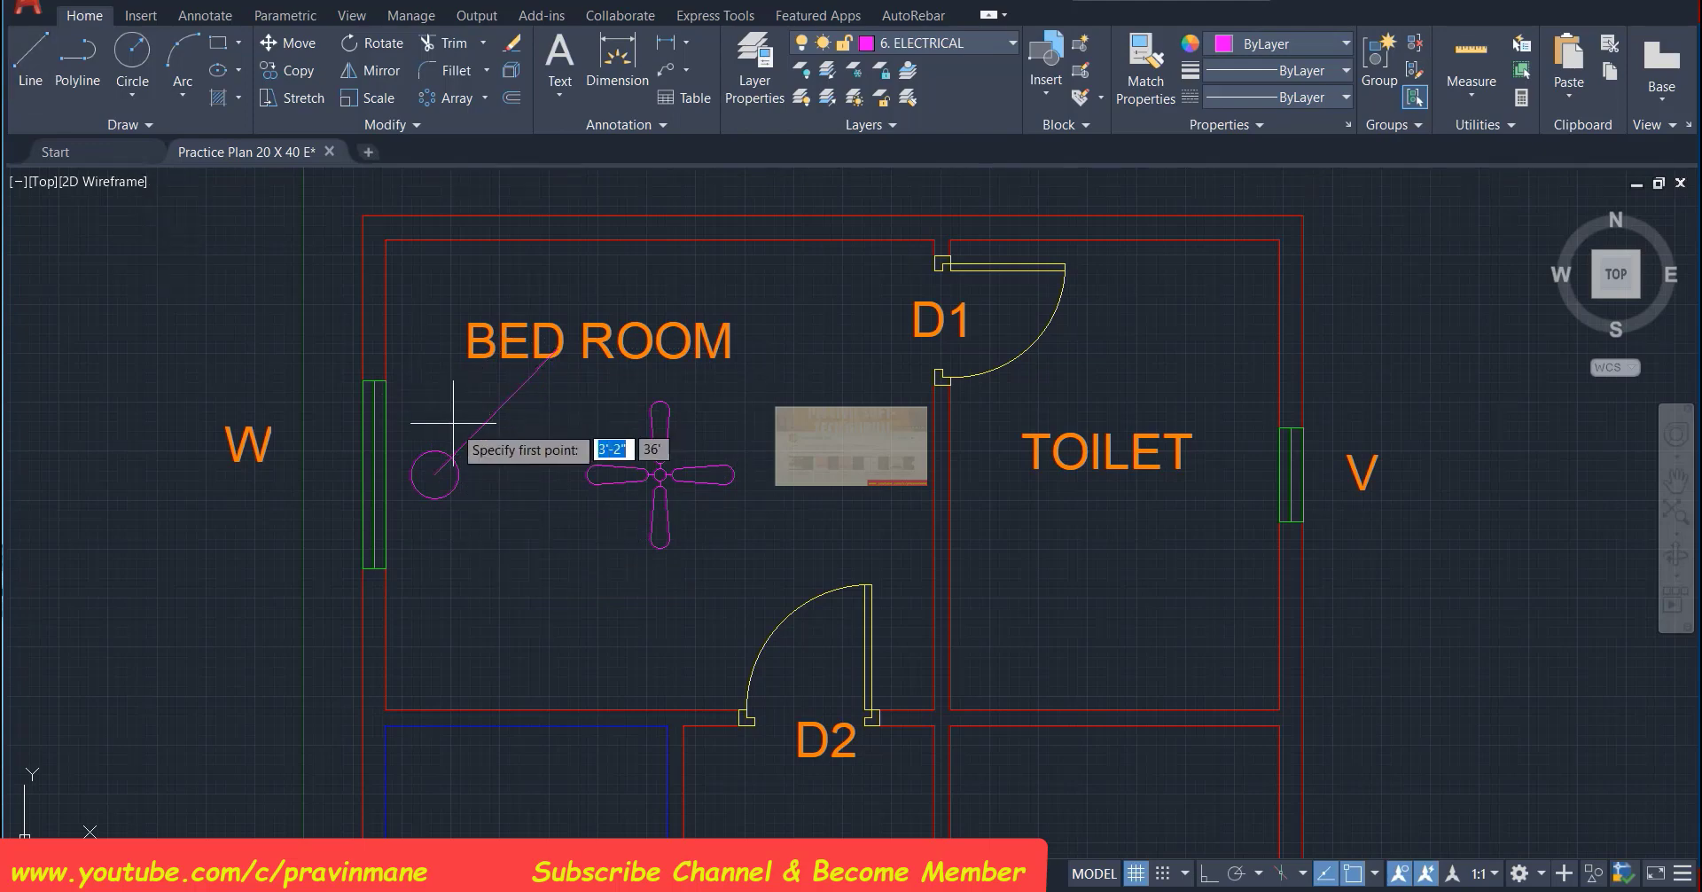
left_click(434, 474)
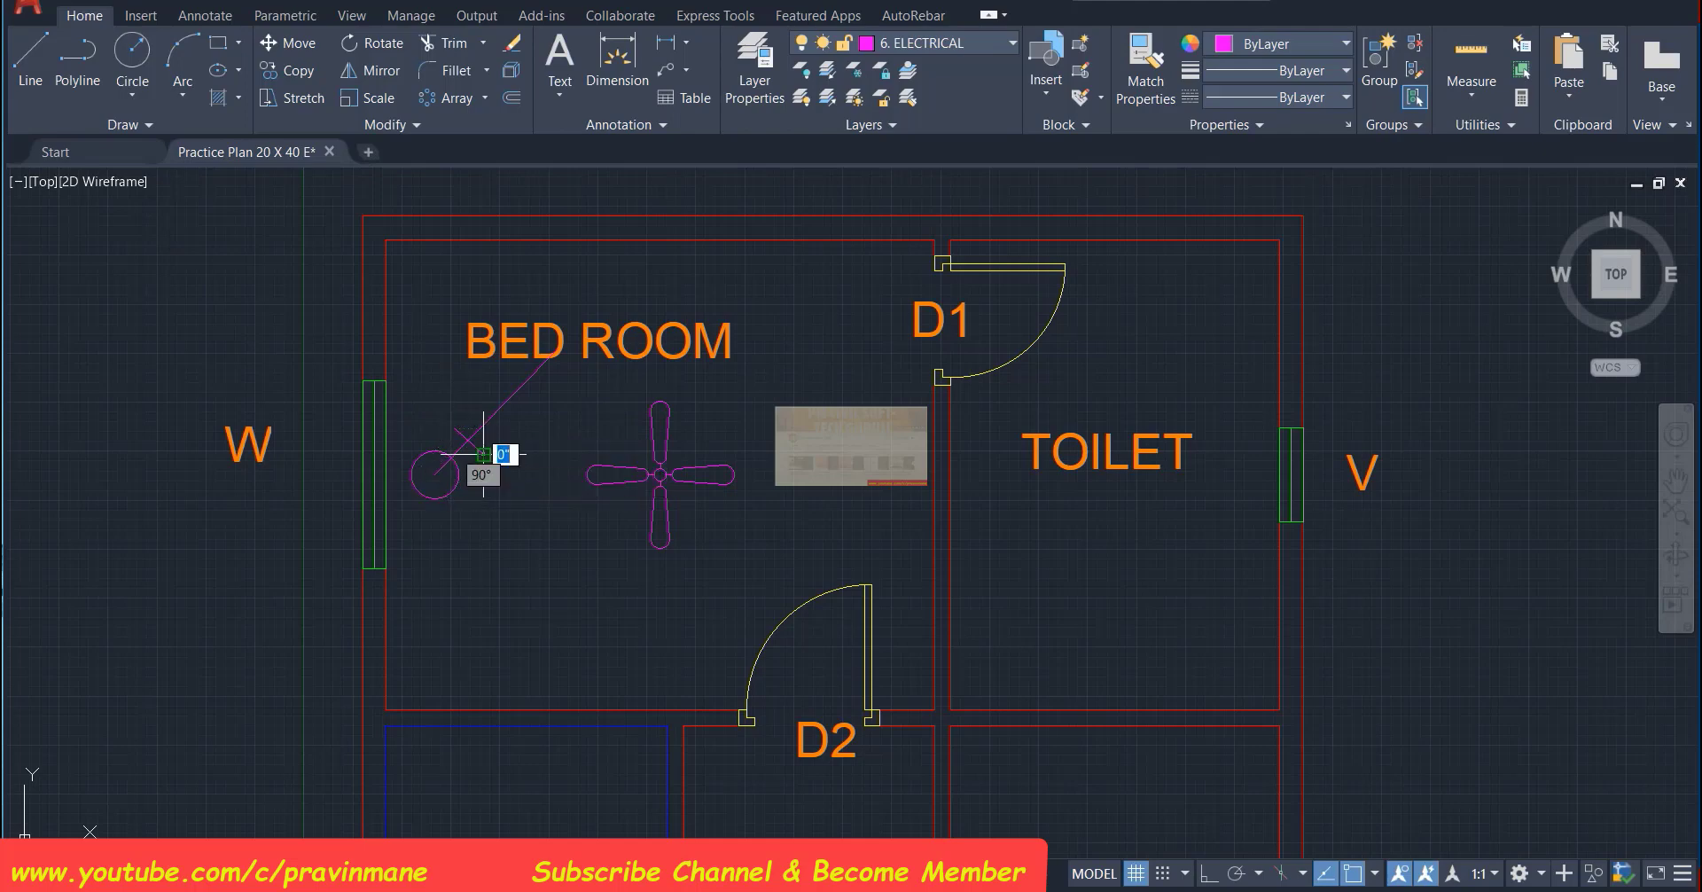
key("Escape")
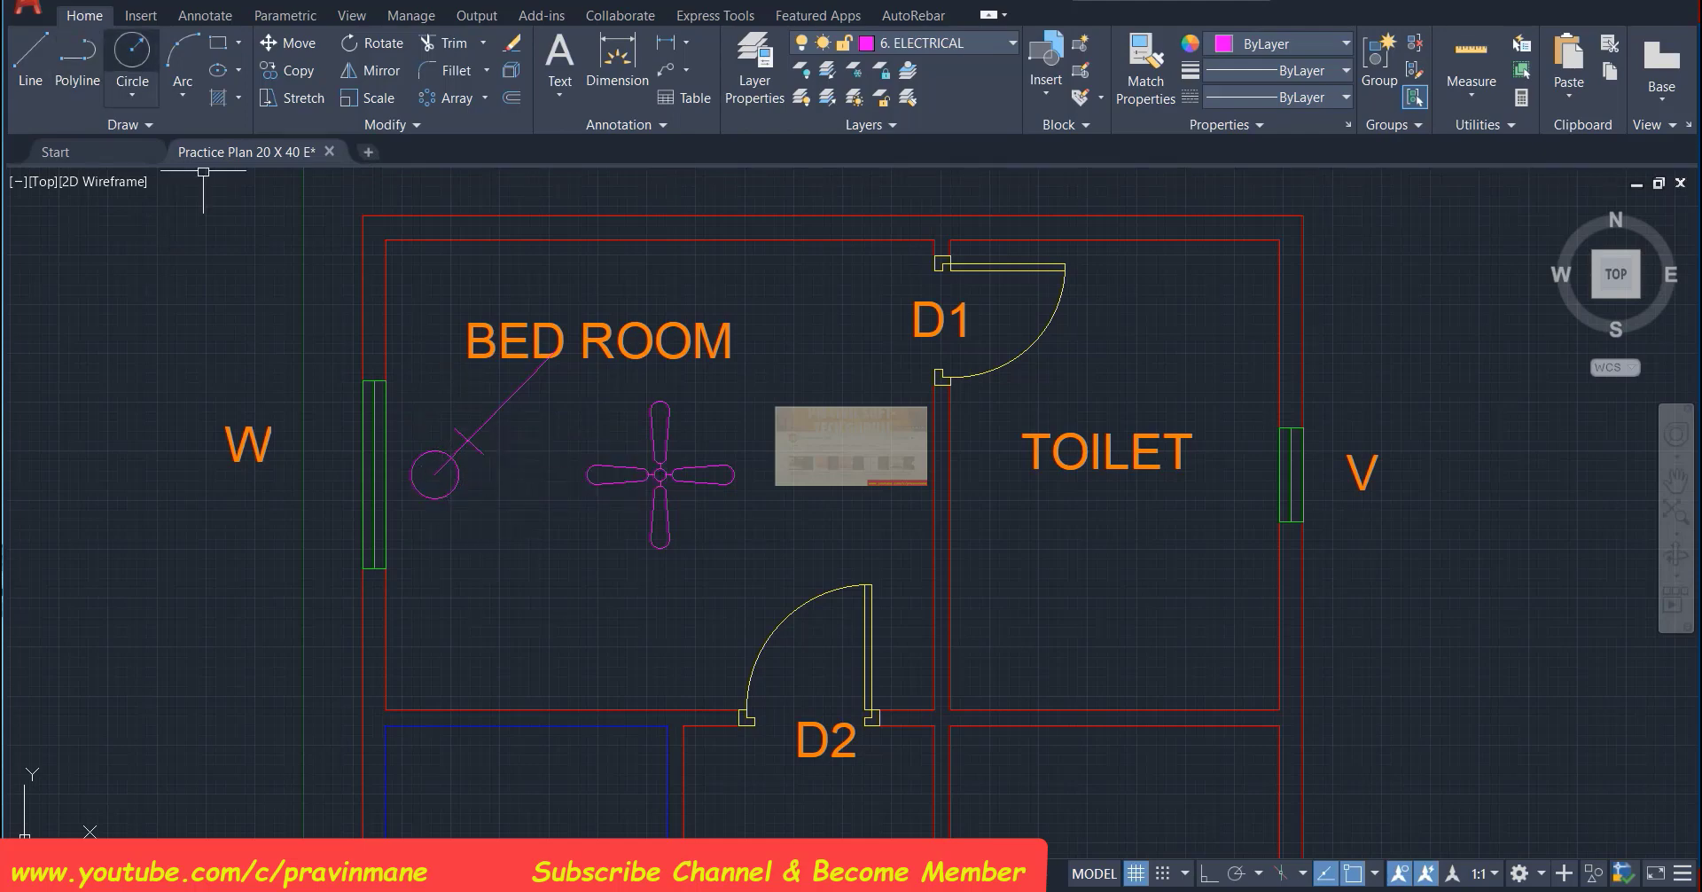
Trim away the diagonal's outer part, the short cross line and the portion inside the circle, keeping only a short stub outside the circle
left_click(449, 43)
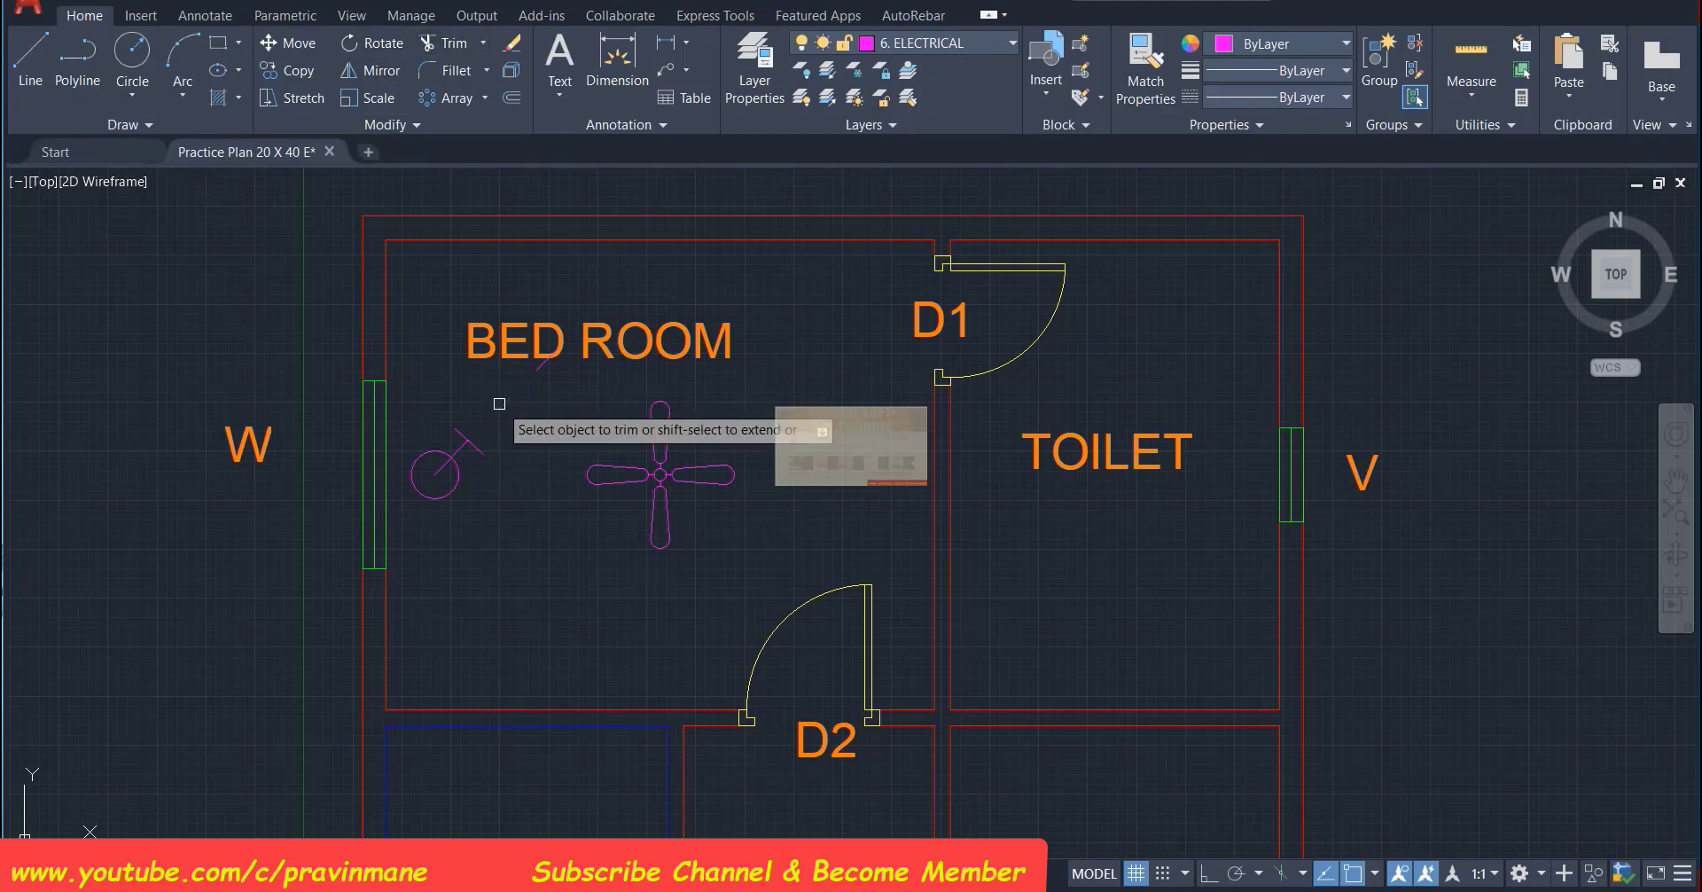
left_click(538, 372)
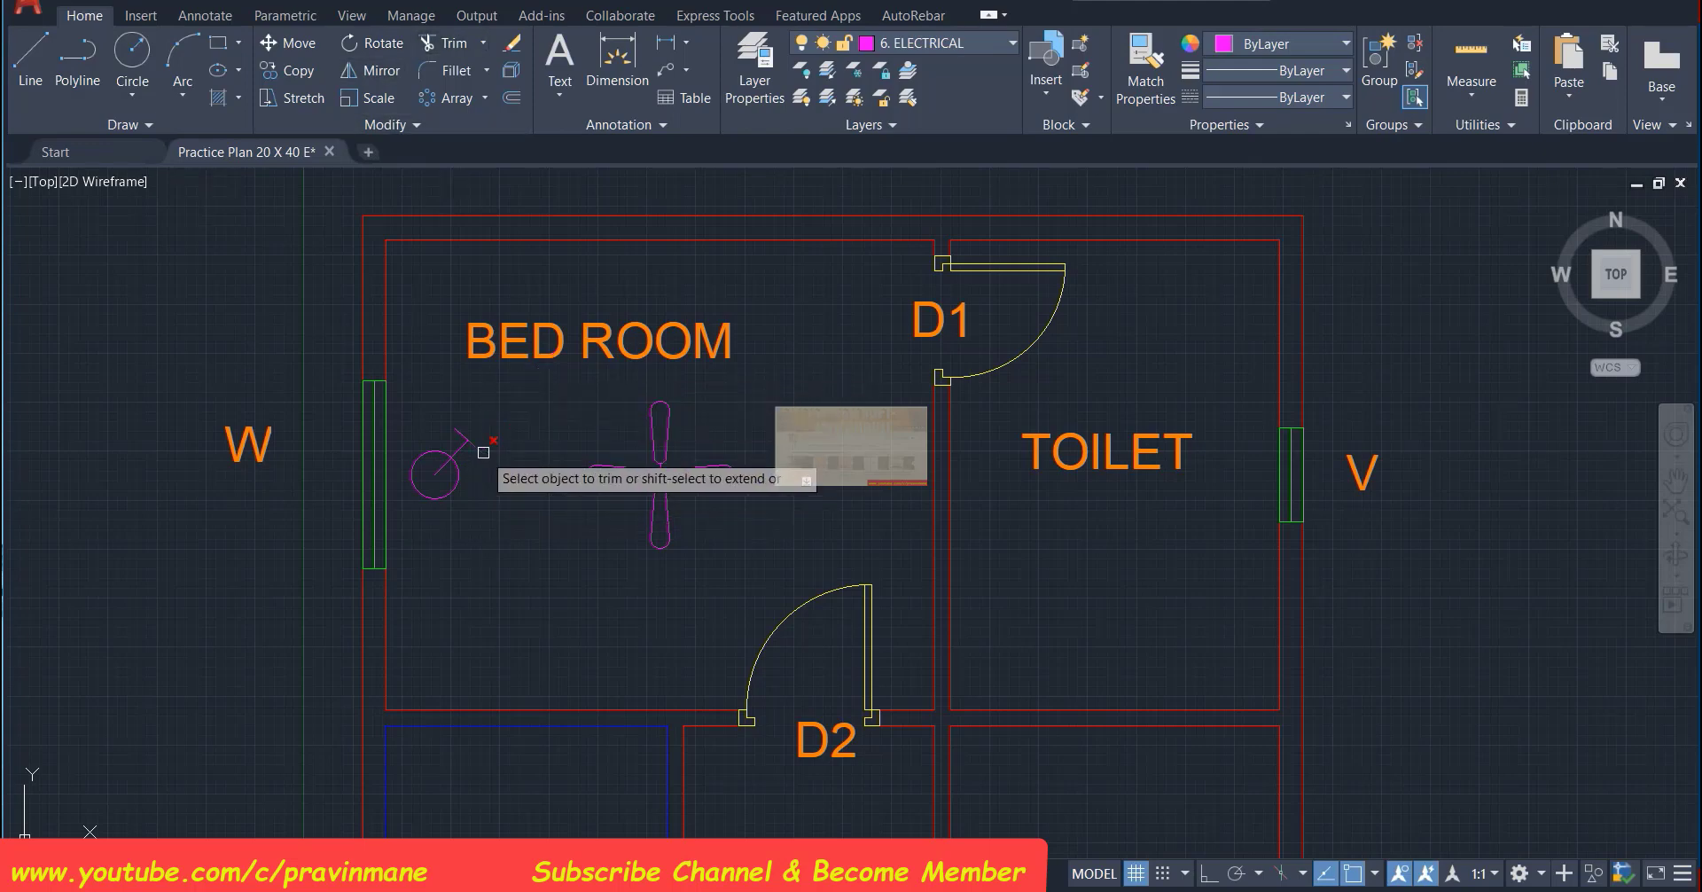
left_click(461, 433)
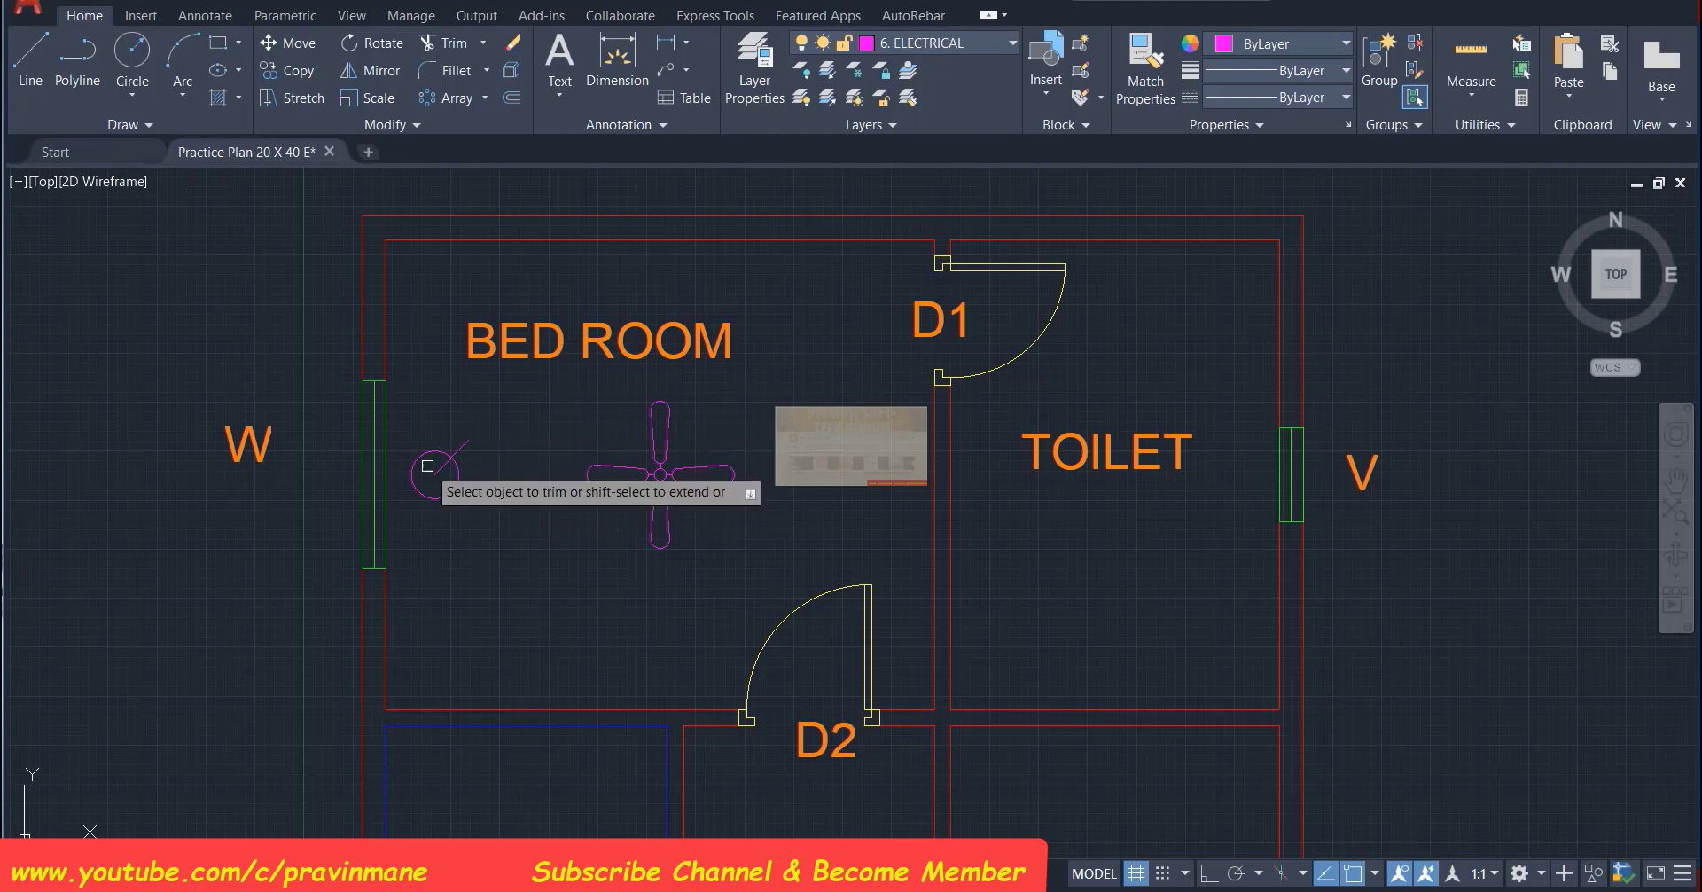
left_click(440, 466)
key("Escape")
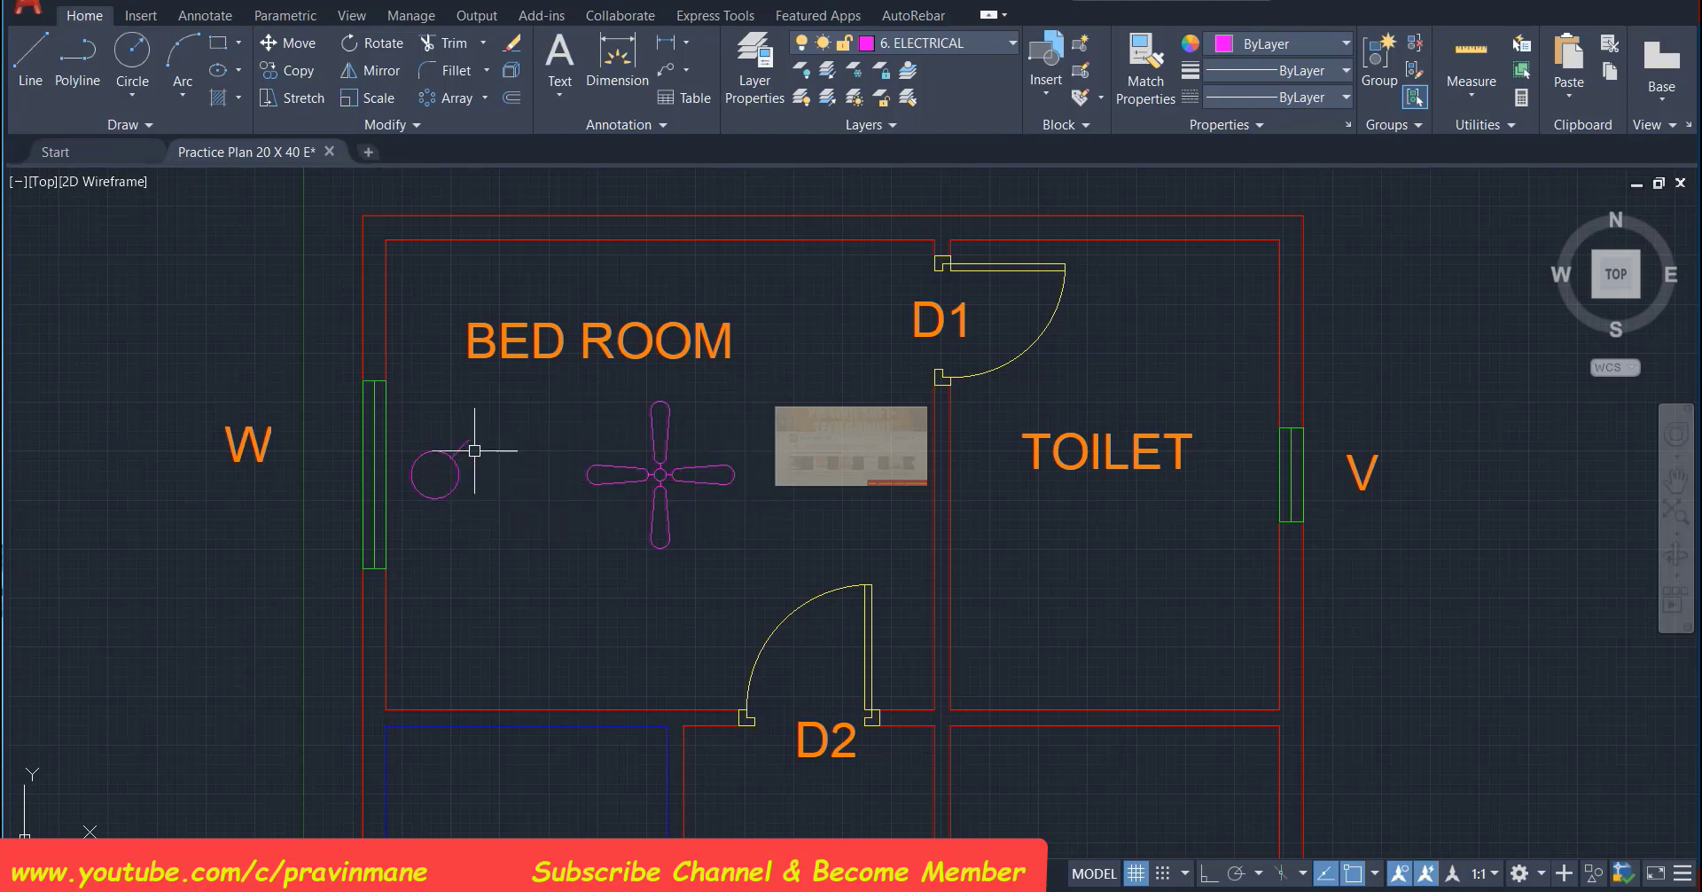
Create a polar array of the short stub with 4 items over 360 degrees around the circle's centre, and save the drawing
left_click(461, 447)
left_click(485, 98)
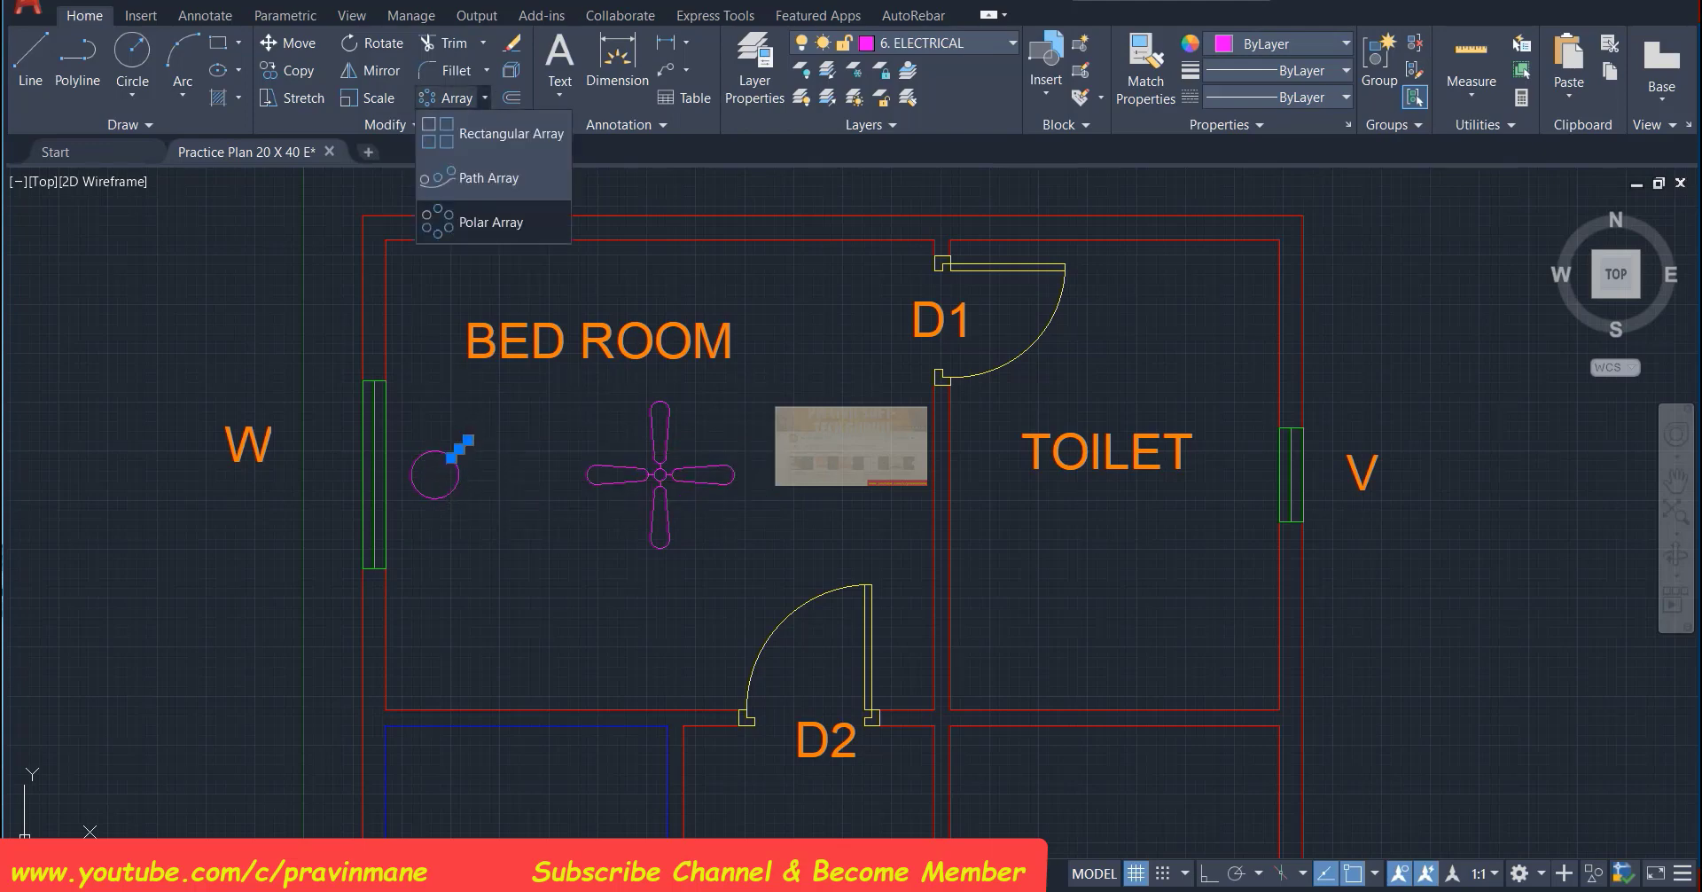
left_click(470, 220)
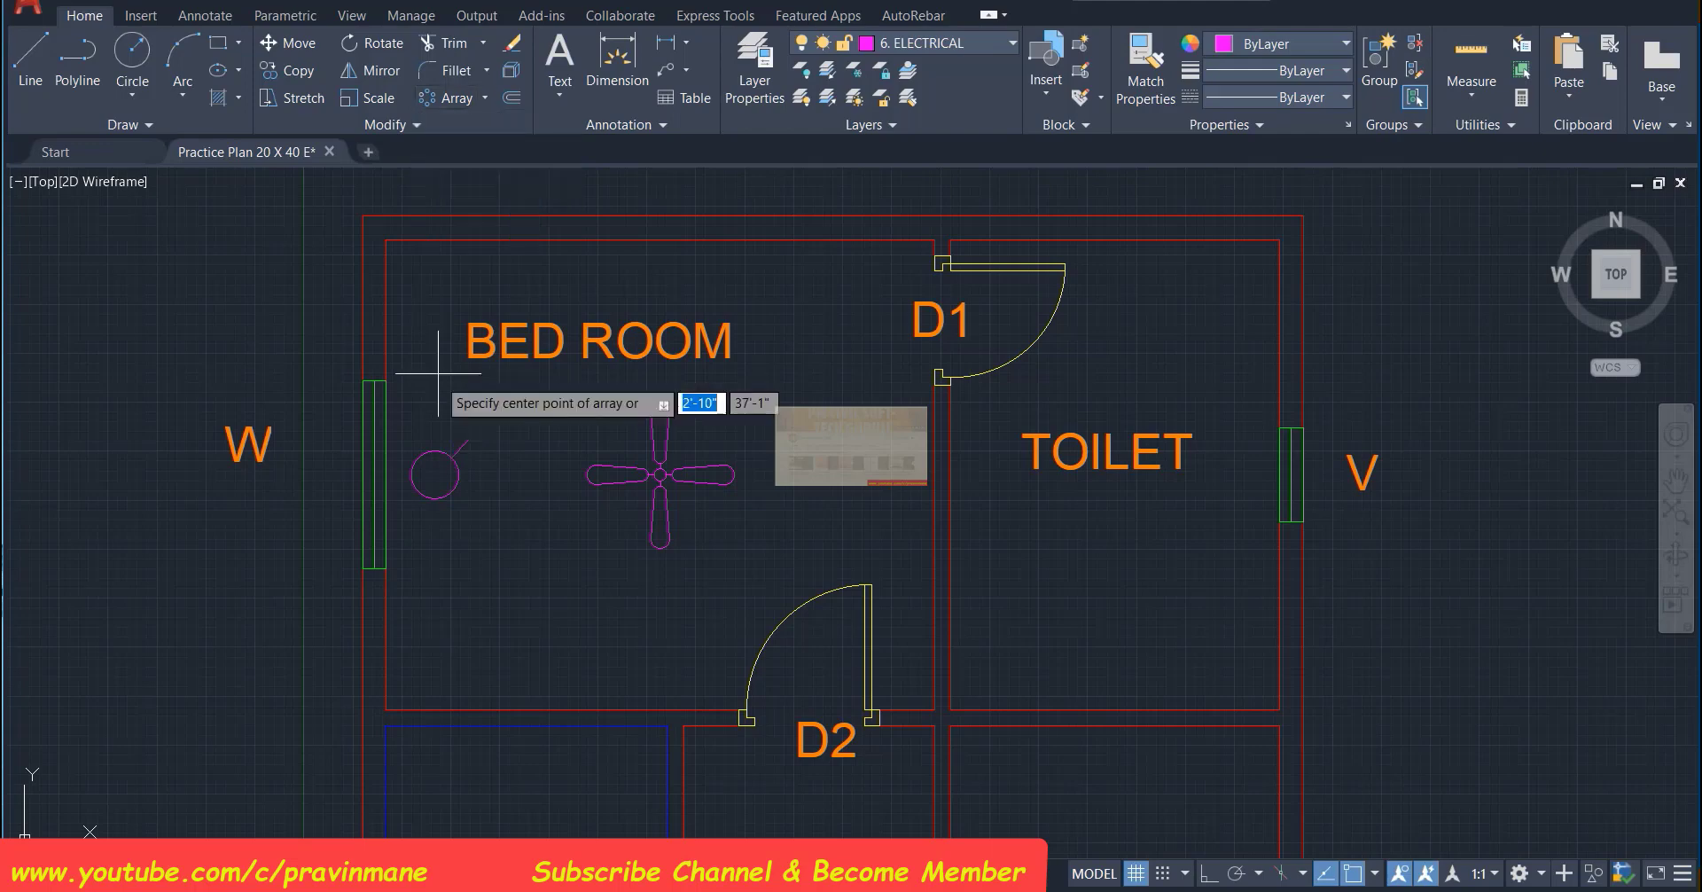
left_click(434, 474)
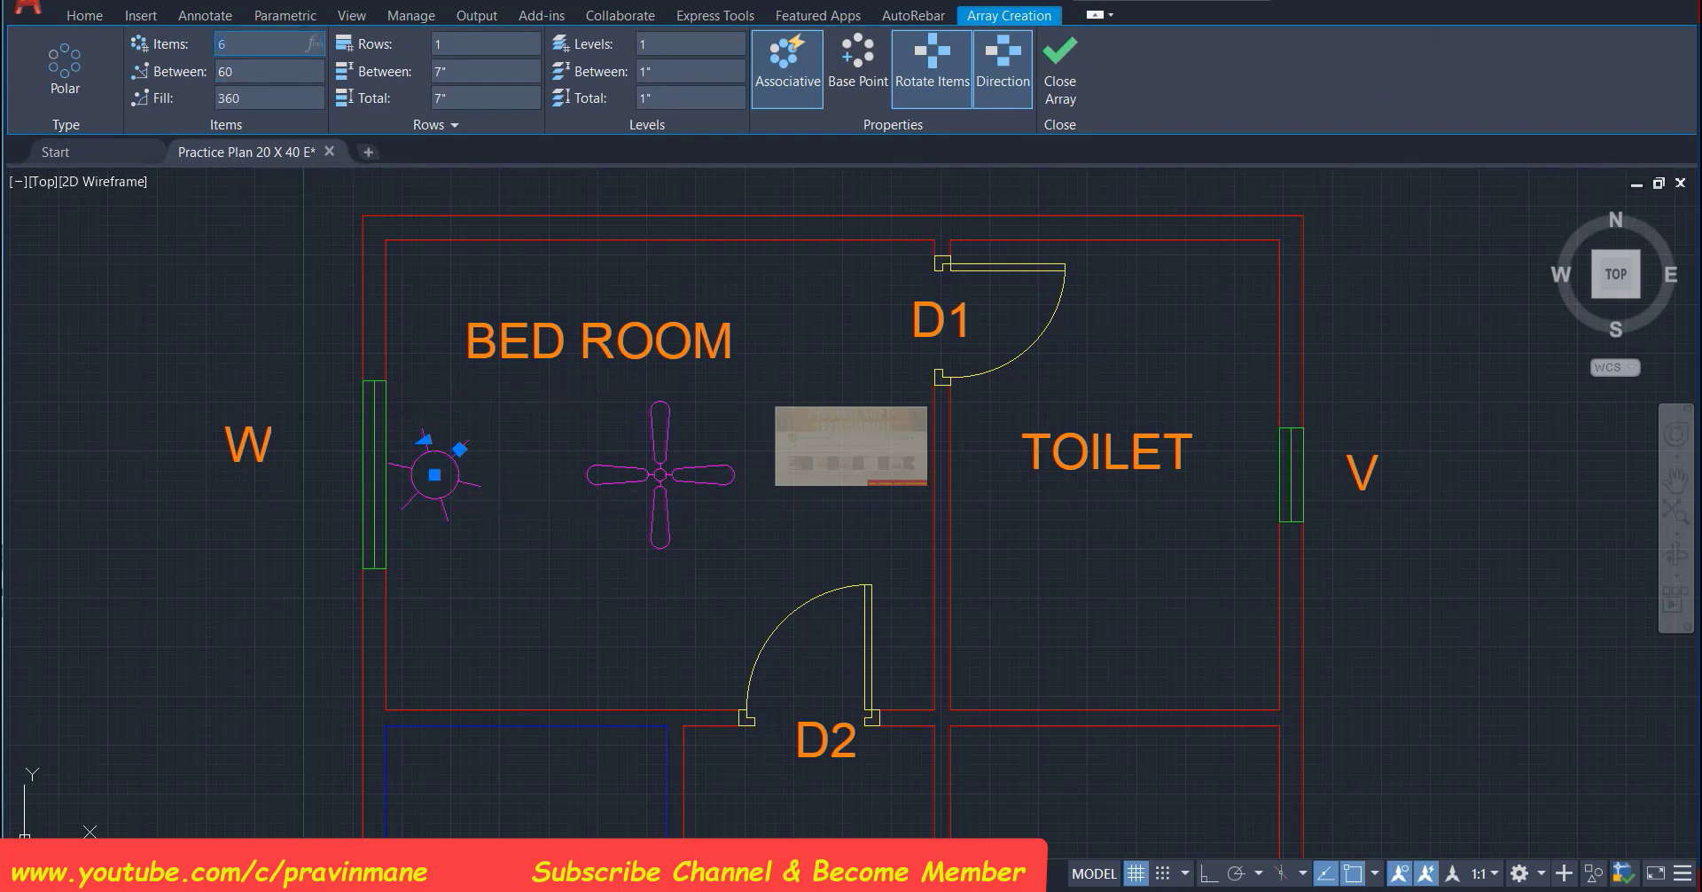
key("Return")
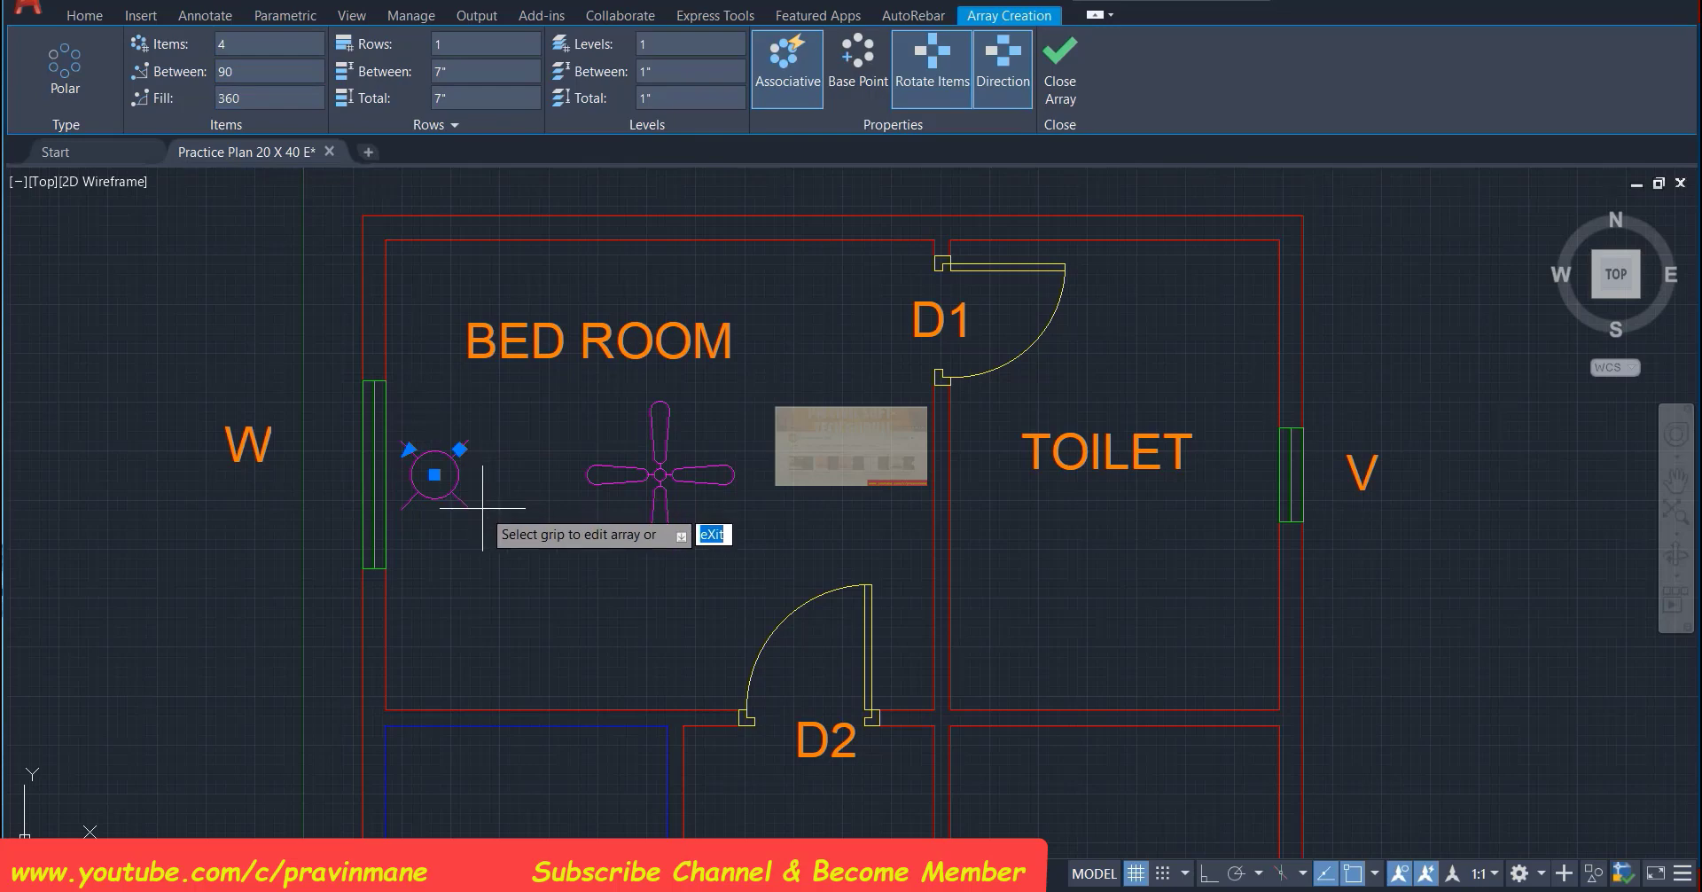
key("Return")
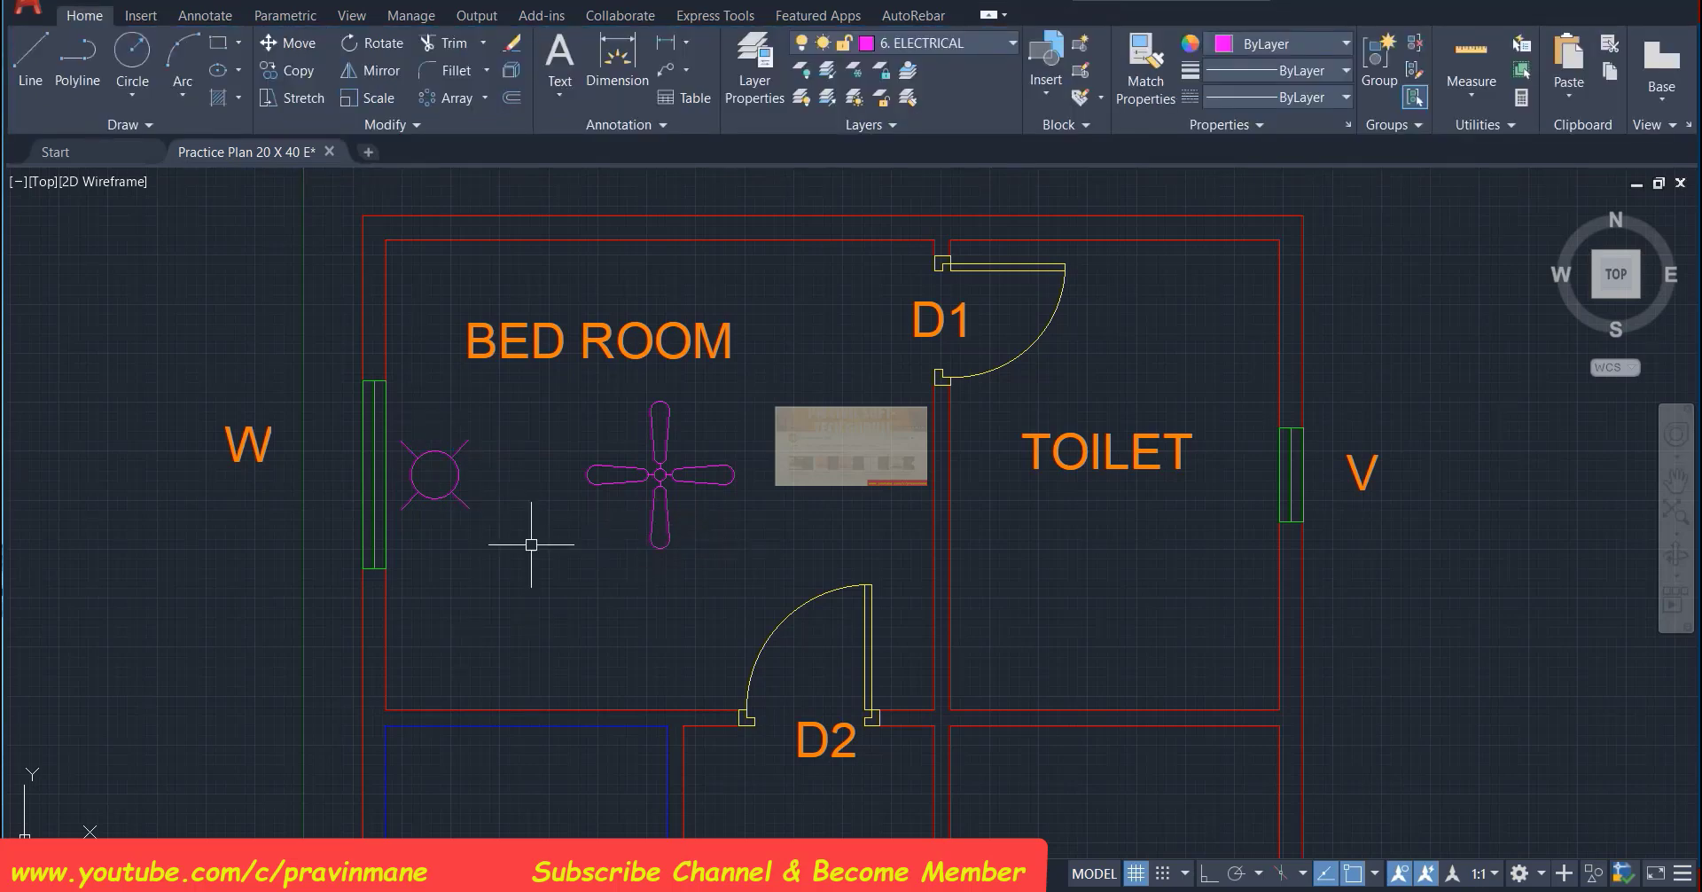
key("ctrl+s")
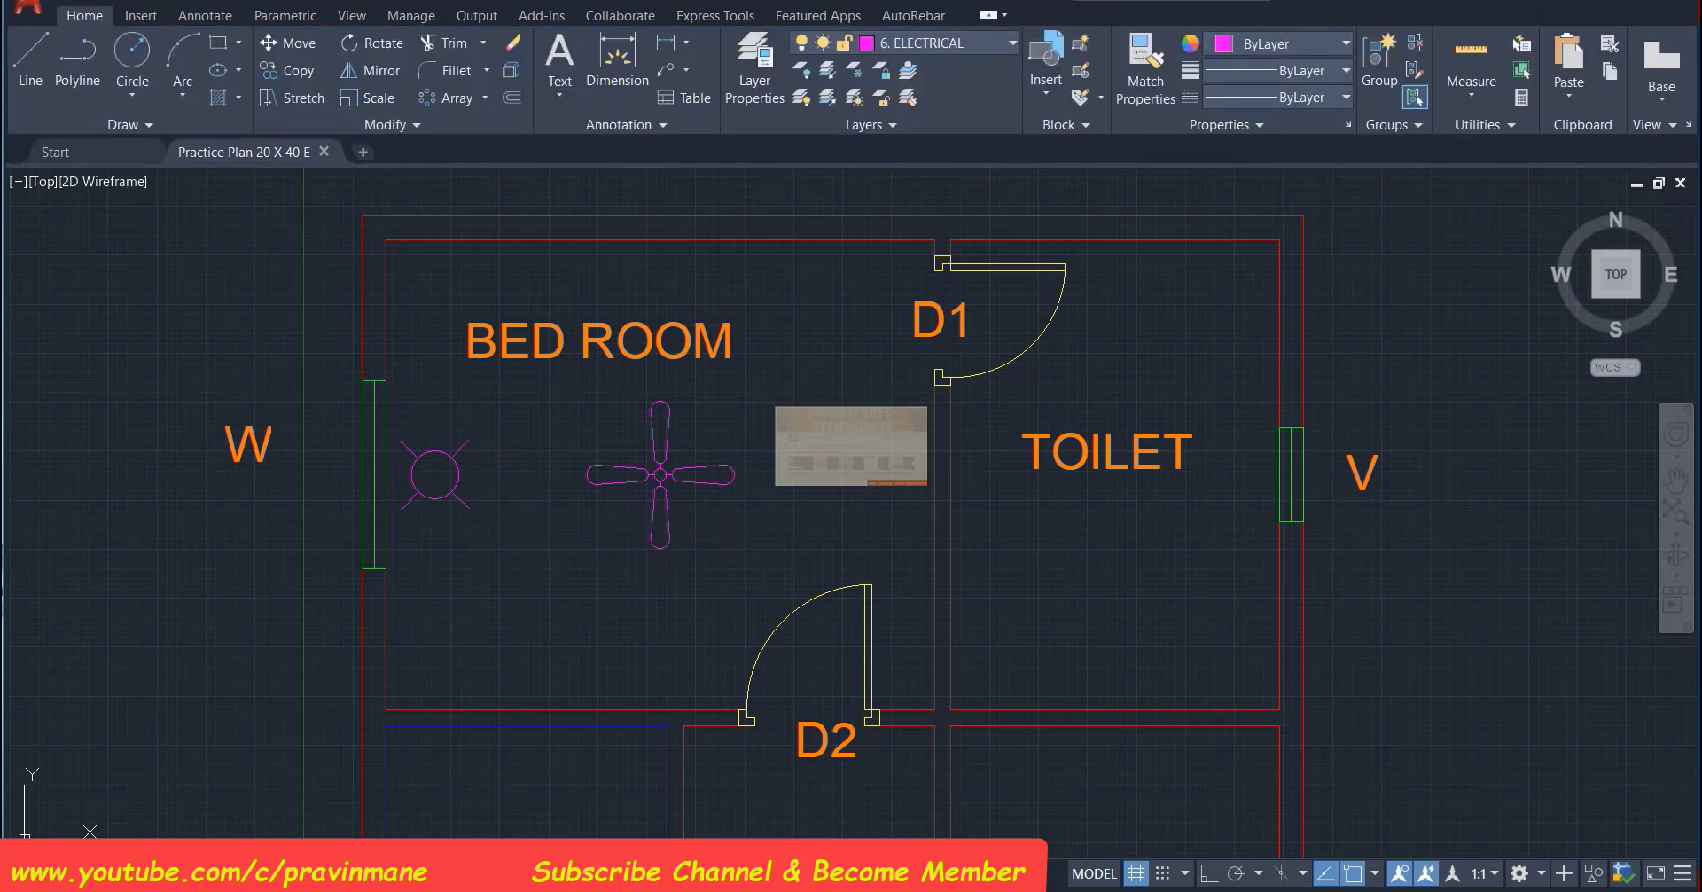
Define the circle and its arrayed stubs as a block named CEILING LAMP, with the circle's centre as base point
left_click(397, 426)
left_click(532, 554)
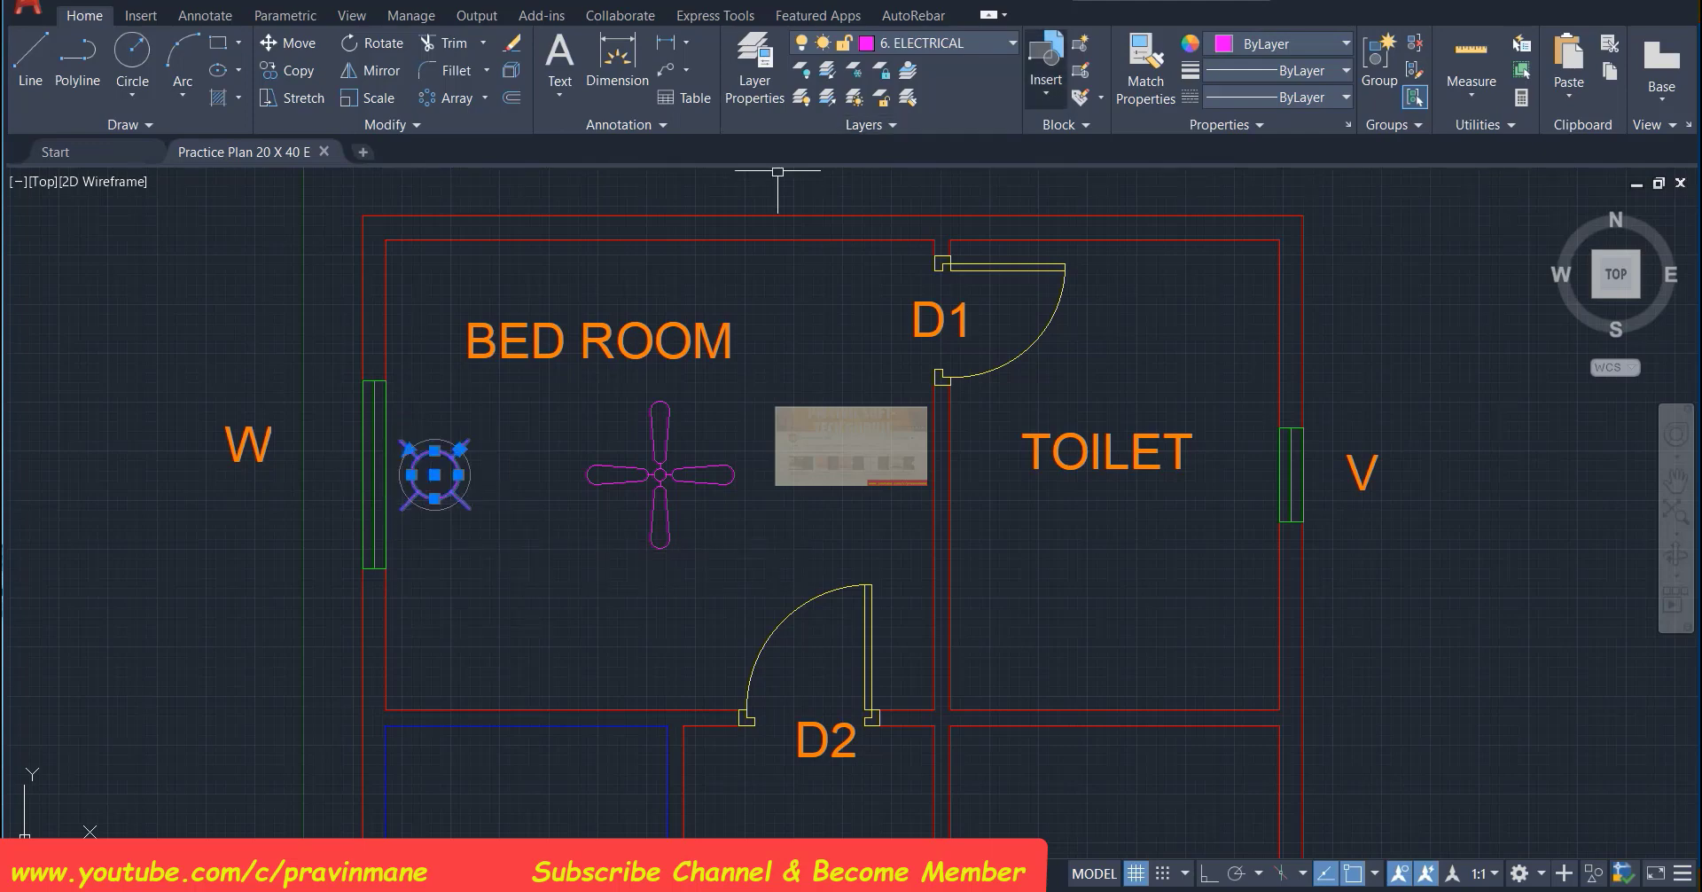
left_click(1046, 62)
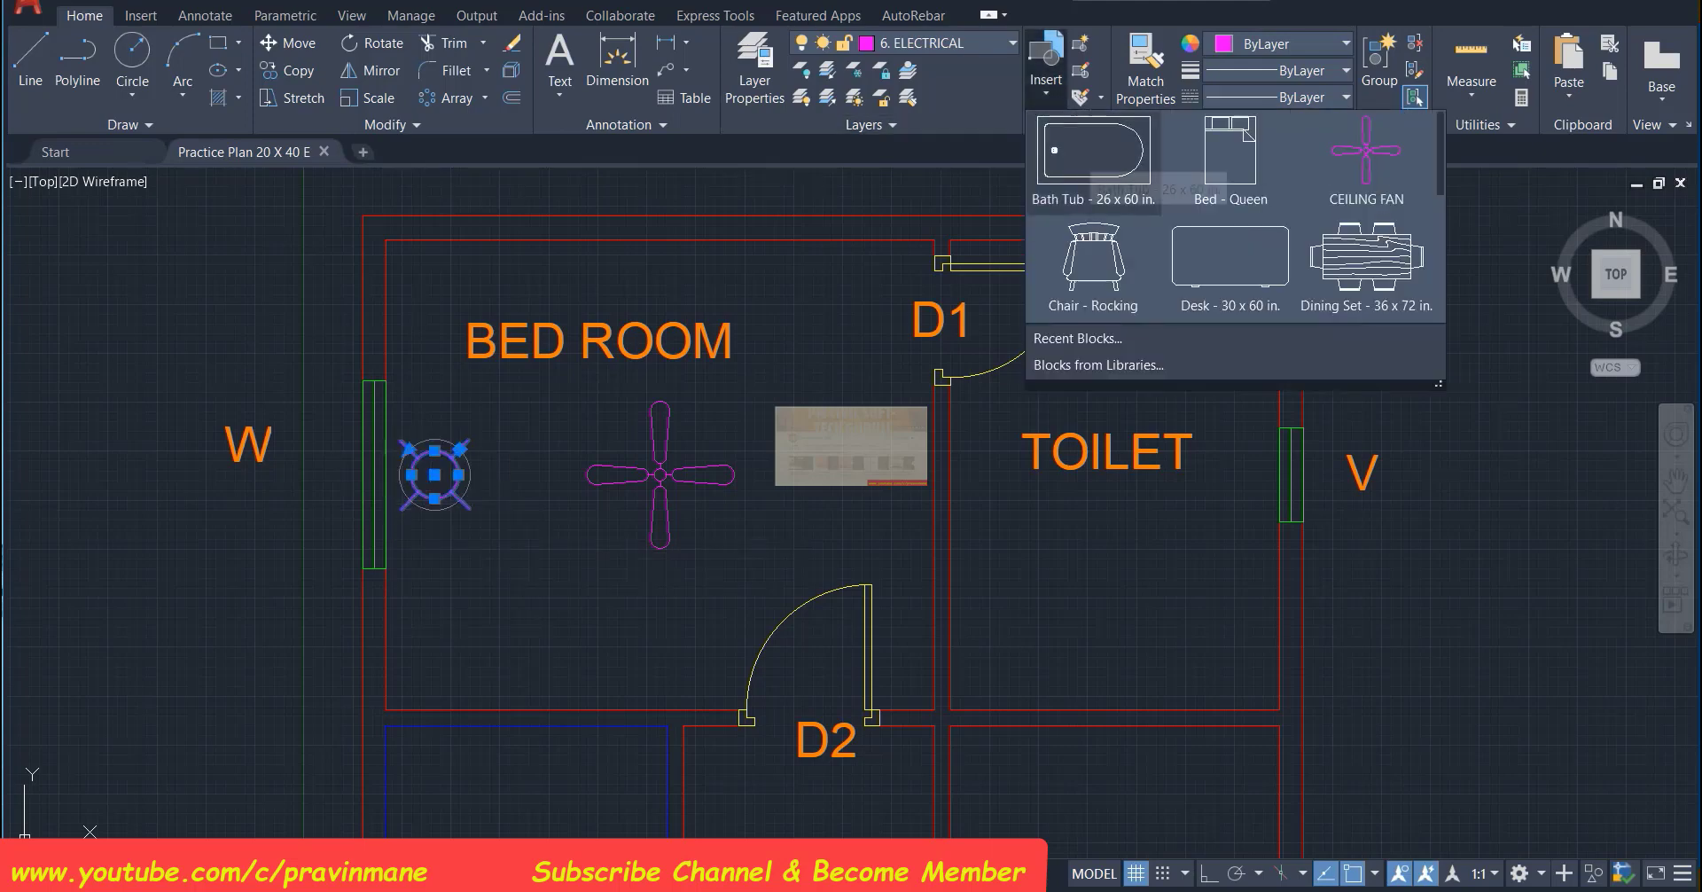
left_click(1080, 42)
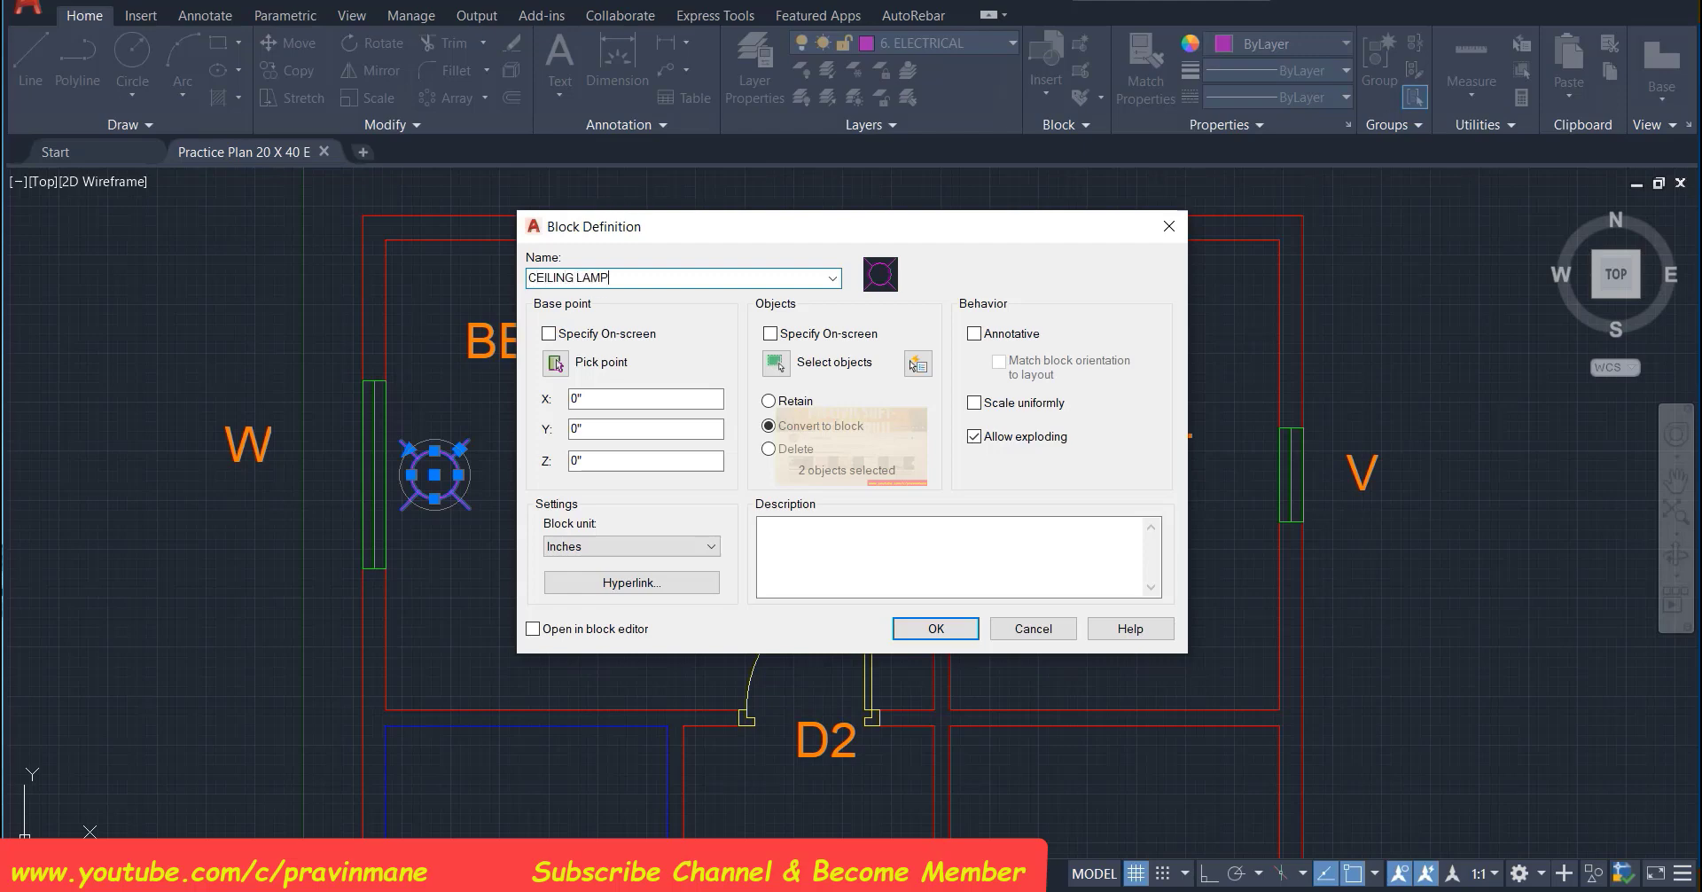
left_click(555, 361)
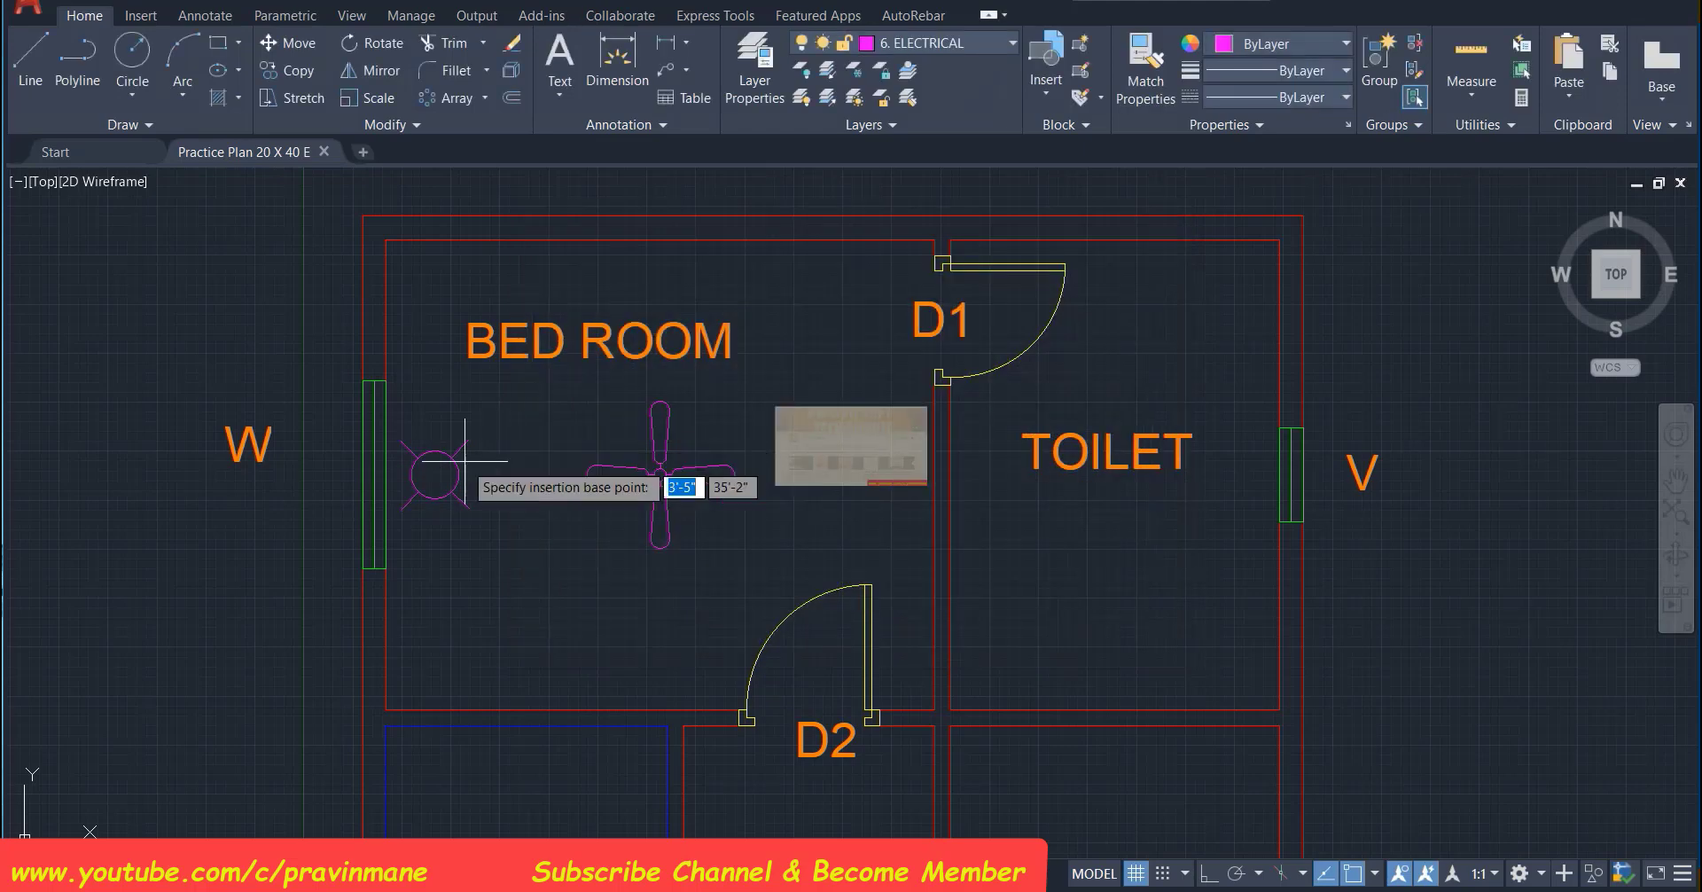
left_click(434, 475)
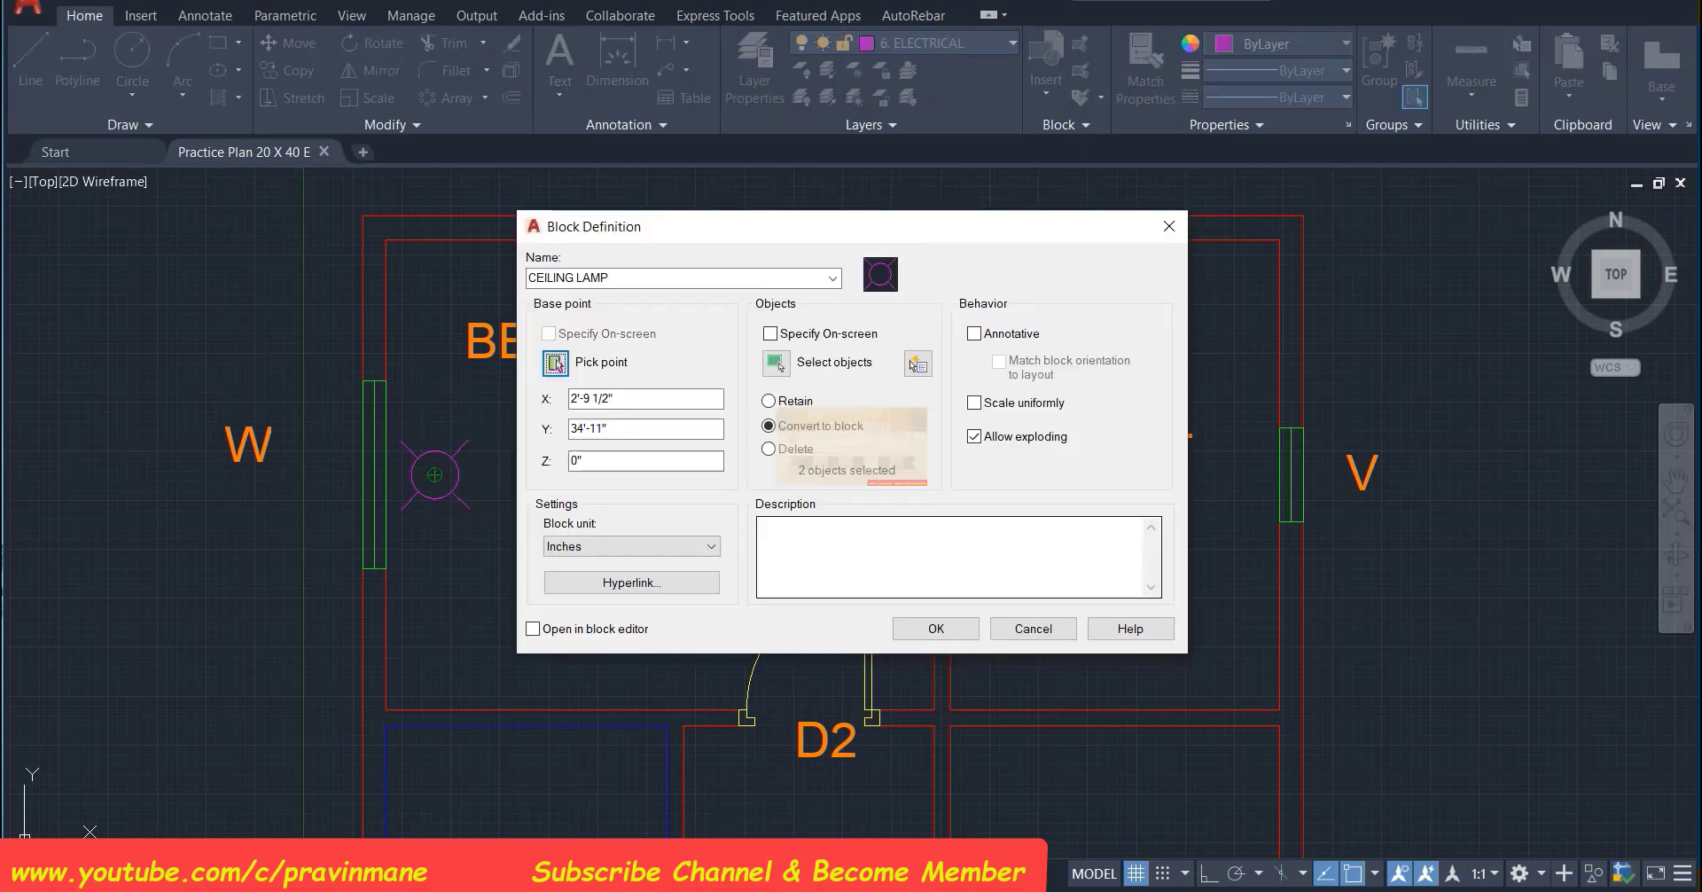
left_click(936, 628)
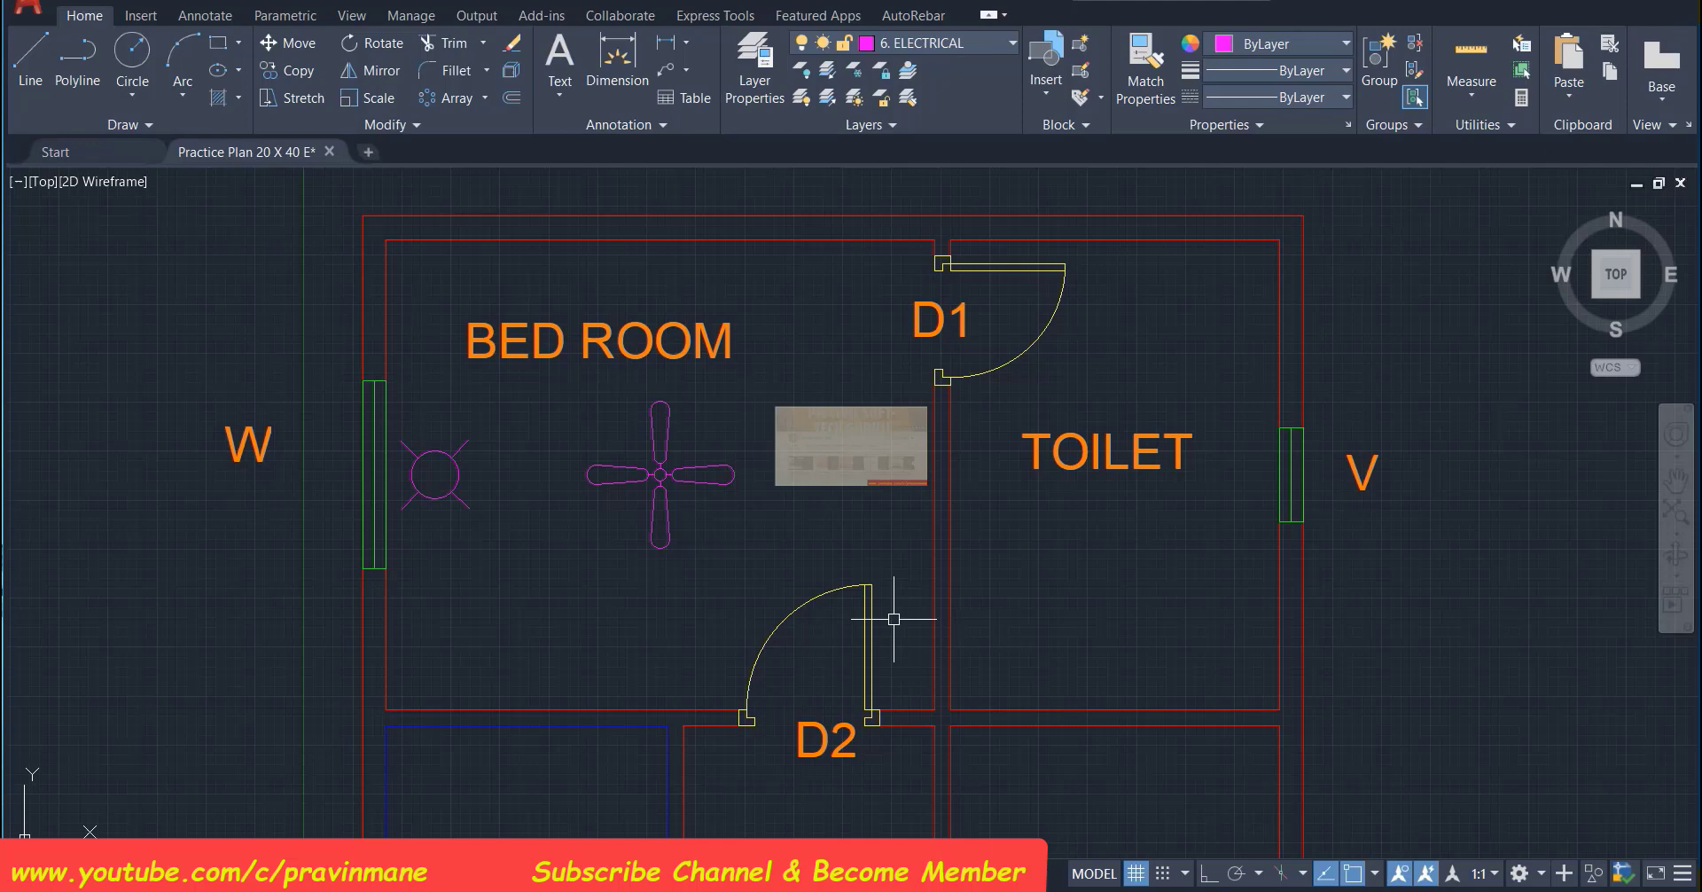
Copy the ceiling lamp from its centre to the east side of the bedroom, roughly level with the fan
left_click(439, 463)
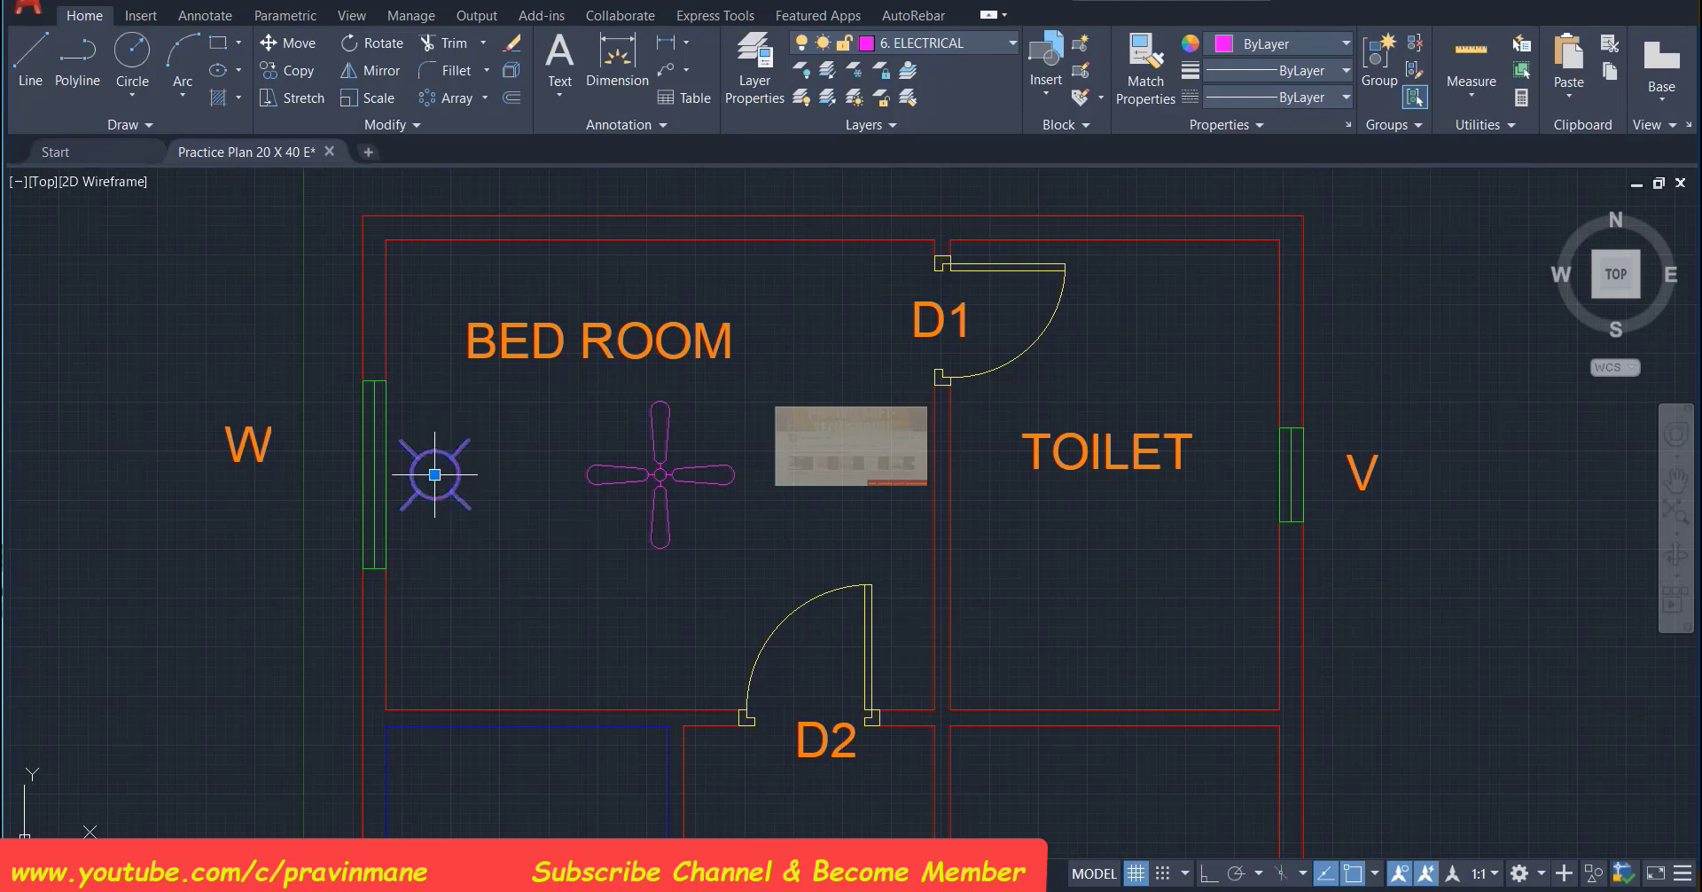
left_click(285, 70)
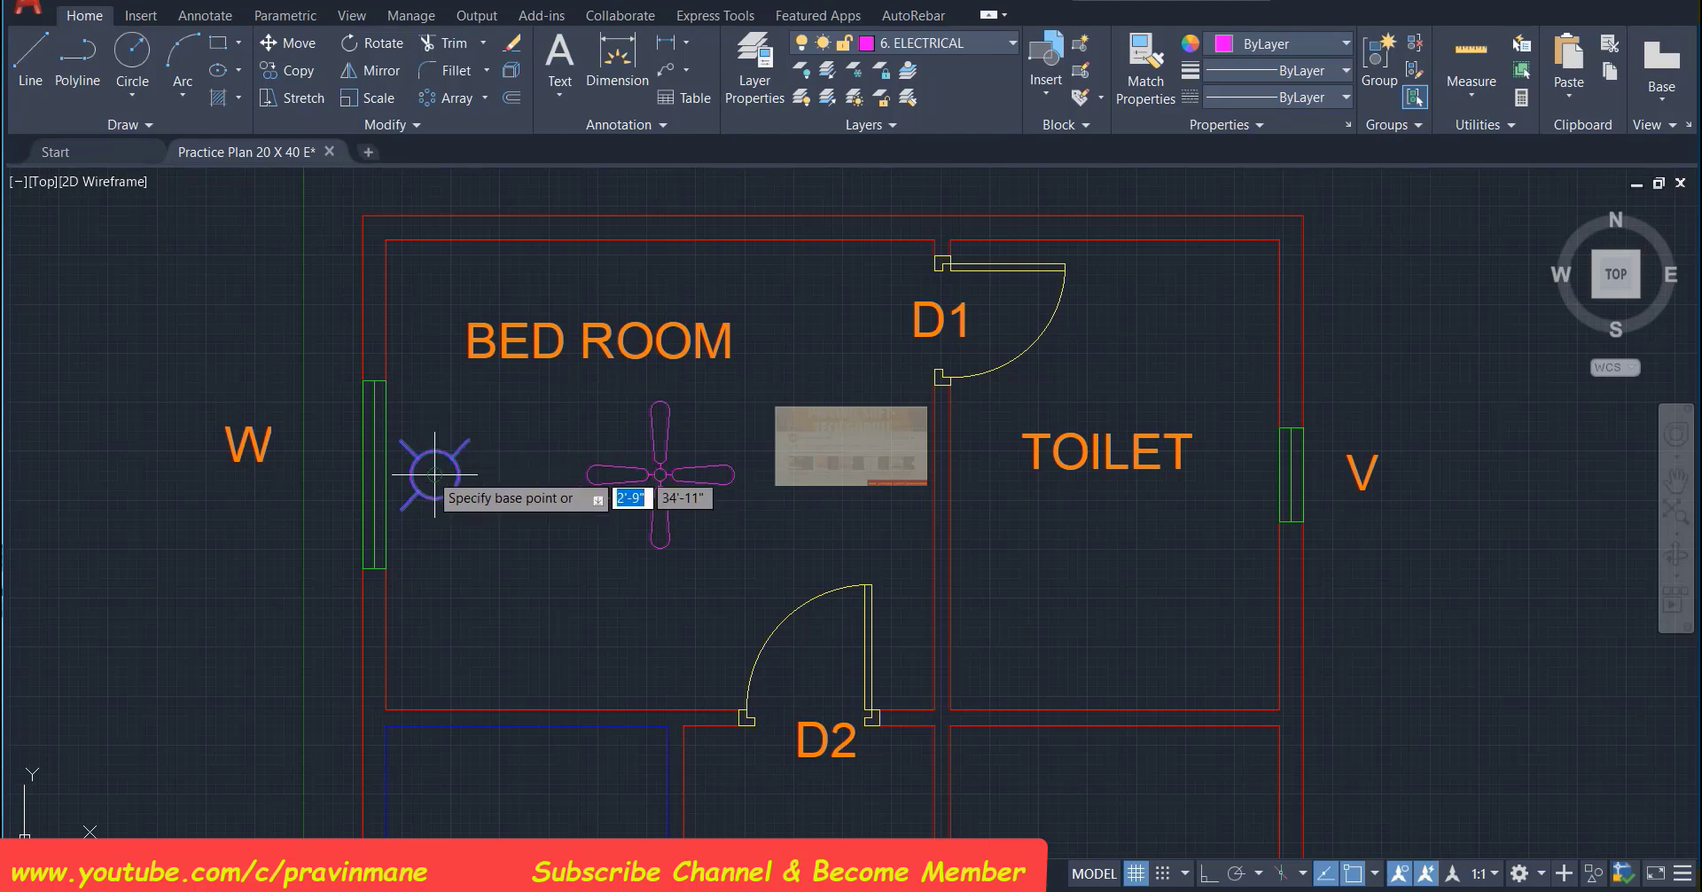
left_click(435, 474)
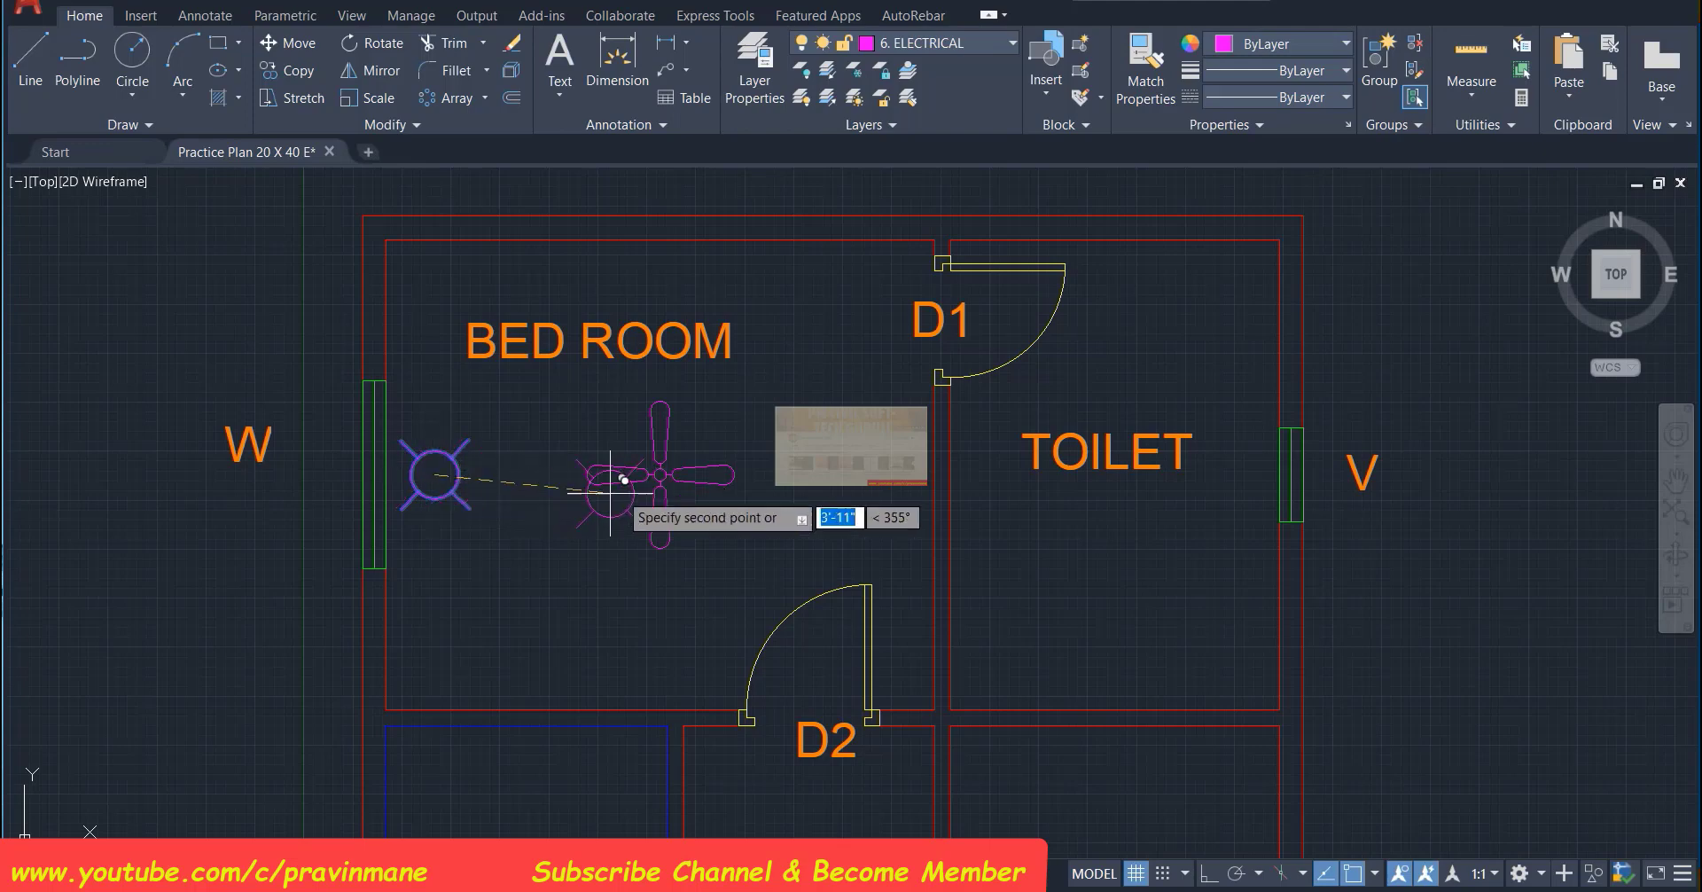
left_click(854, 477)
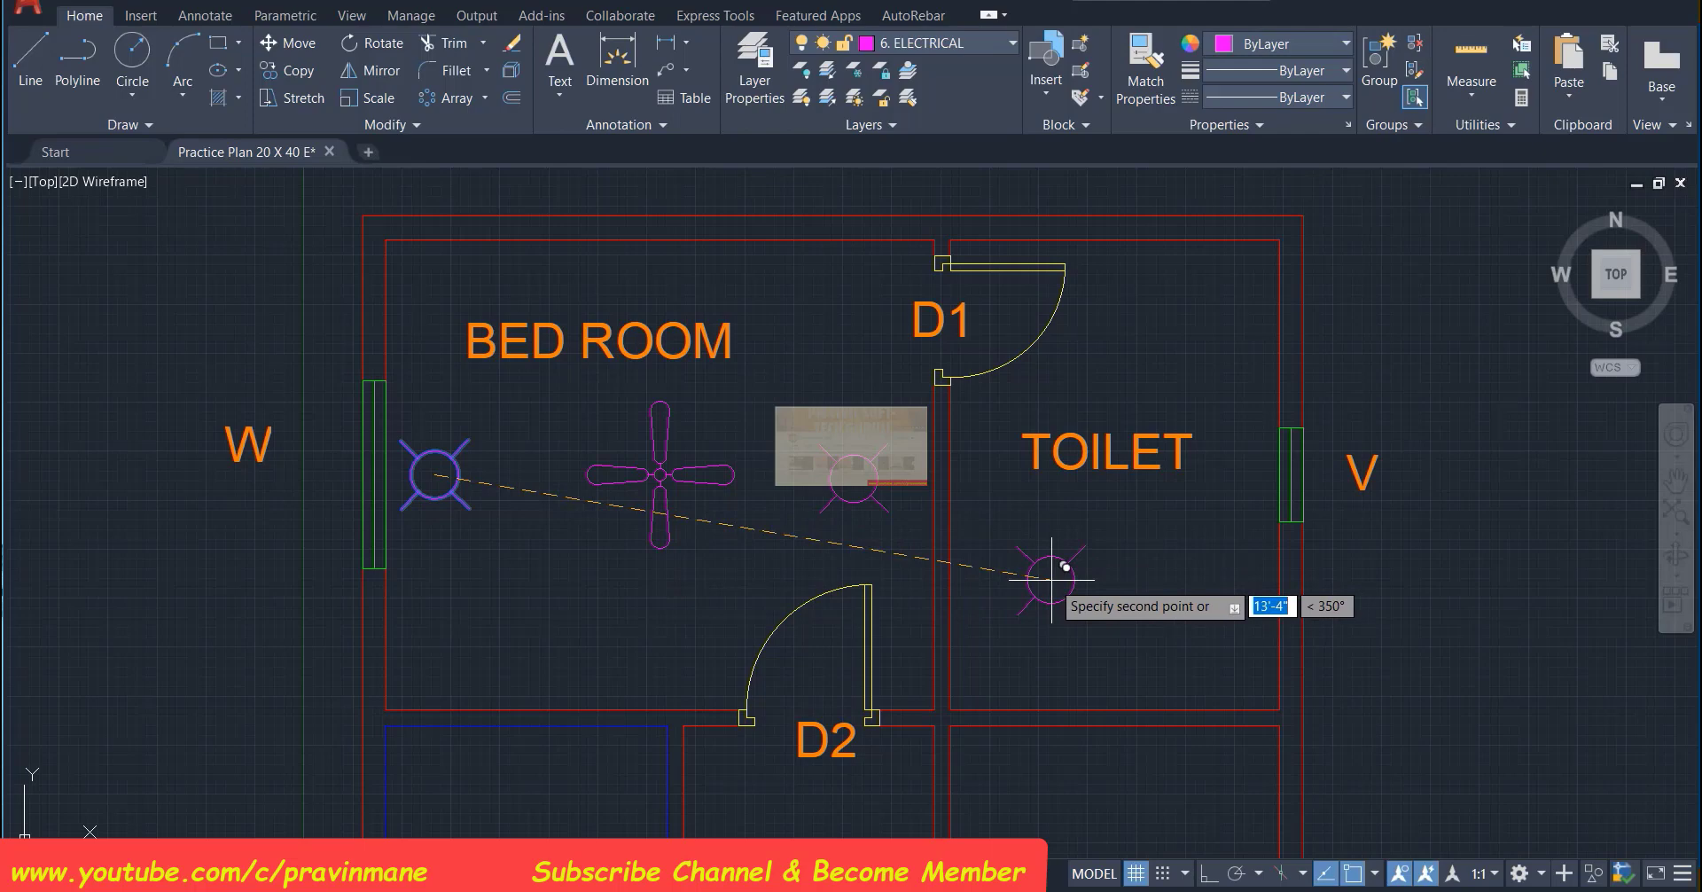
key("Escape")
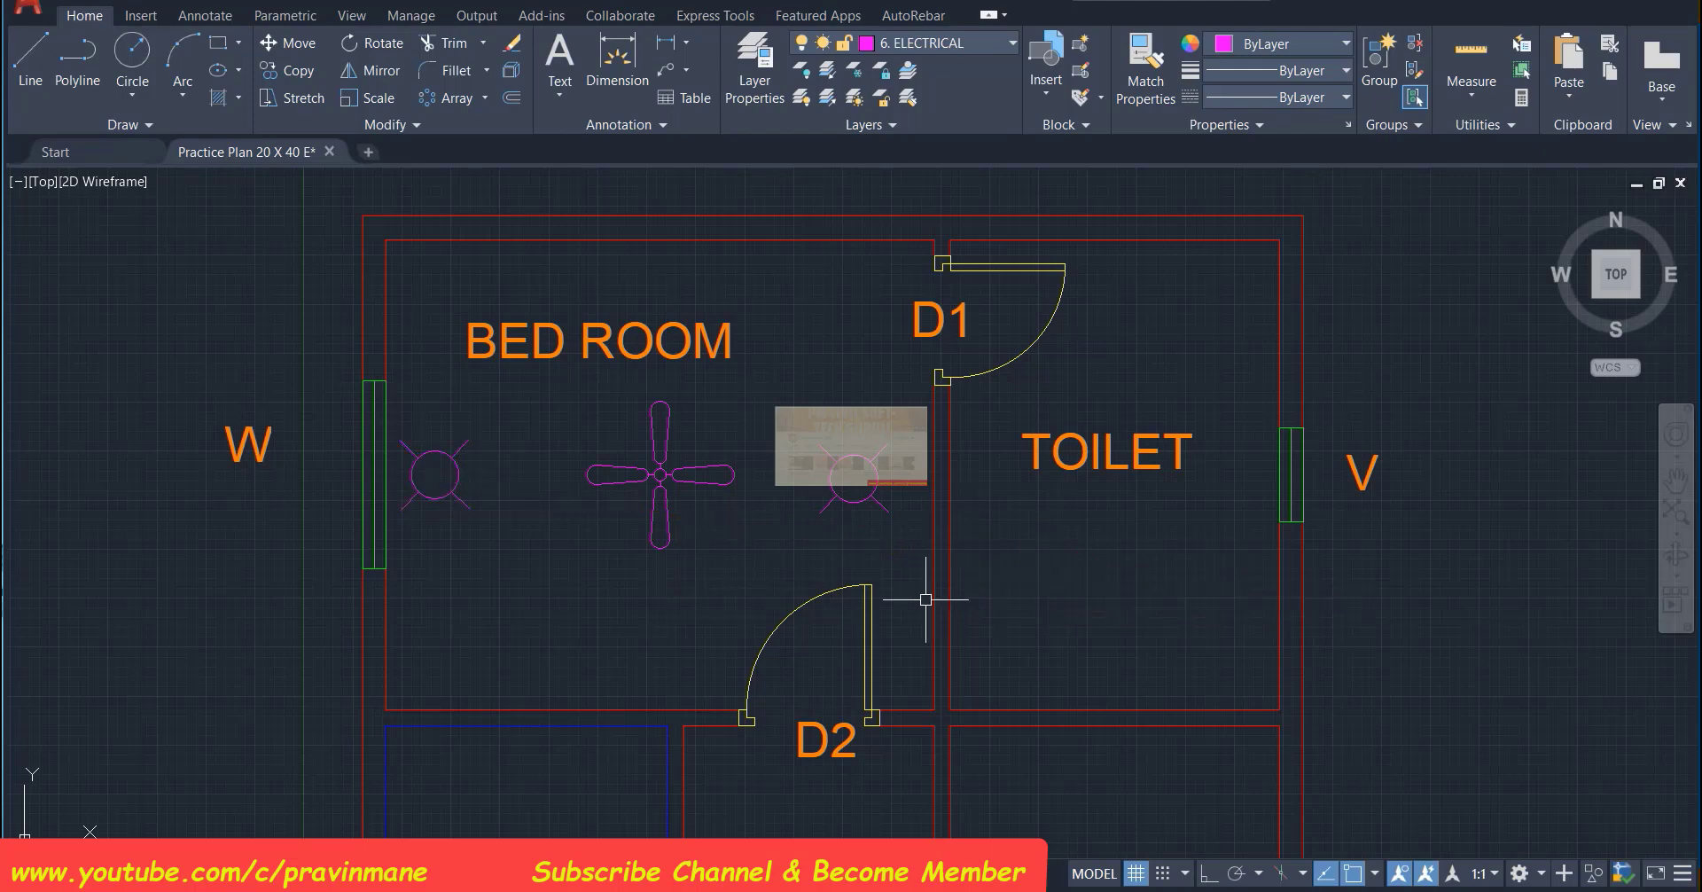